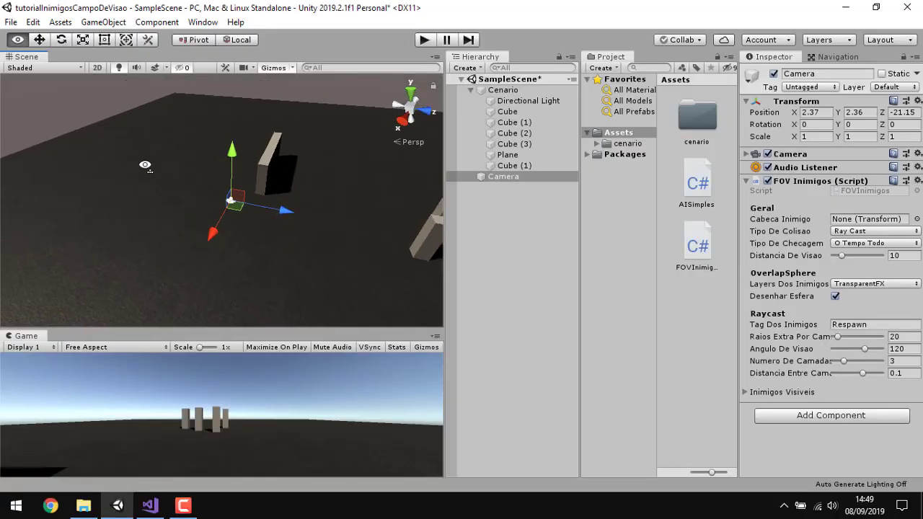
- Move the Camera to X 0.44, Z -23.42, leaving the collision type on Ray Cast
{"action": "mouse_move", "coordinate": [145, 165]}
{"action": "left_mouse_down", "text": "alt"}
{"action": "mouse_move", "coordinate": [343, 147]}
{"action": "mouse_move", "coordinate": [886, 160]}
{"action": "mouse_move", "coordinate": [354, 104]}
{"action": "mouse_move", "coordinate": [605, 120]}
{"action": "mouse_move", "coordinate": [578, 144]}
{"action": "mouse_move", "coordinate": [588, 161]}
{"action": "left_mouse_up", "text": "alt"}
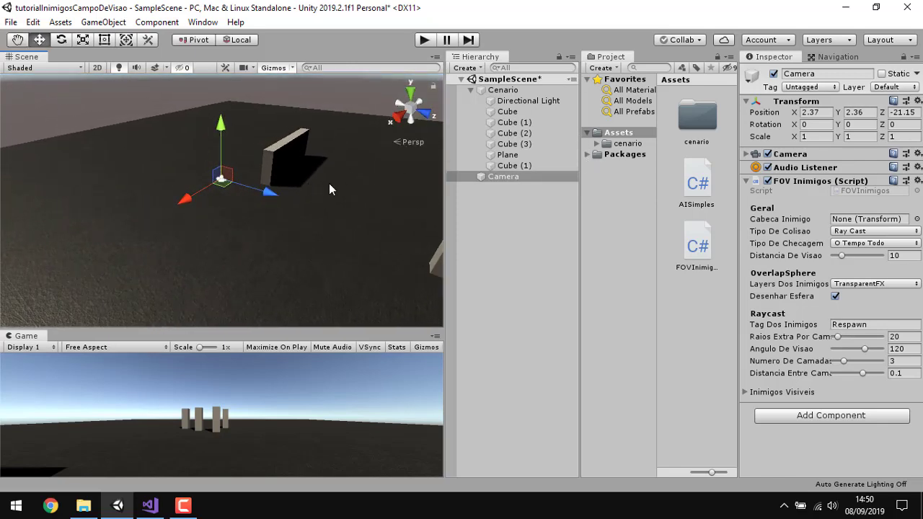
{"action": "mouse_move", "coordinate": [373, 217]}
{"action": "left_mouse_down", "text": "alt"}
{"action": "mouse_move", "coordinate": [346, 199]}
{"action": "mouse_move", "coordinate": [248, 228]}
{"action": "mouse_move", "coordinate": [230, 180]}
{"action": "left_mouse_up", "text": "alt"}
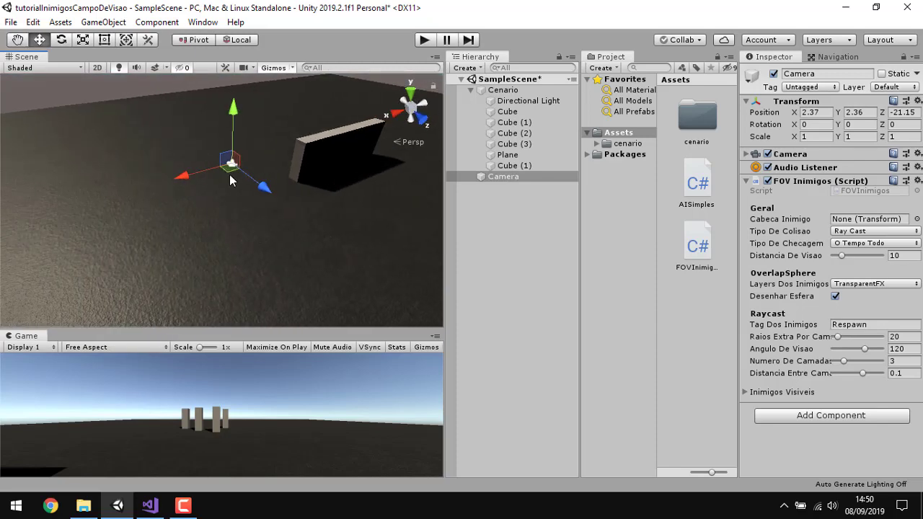
{"action": "left_click", "coordinate": [844, 232]}
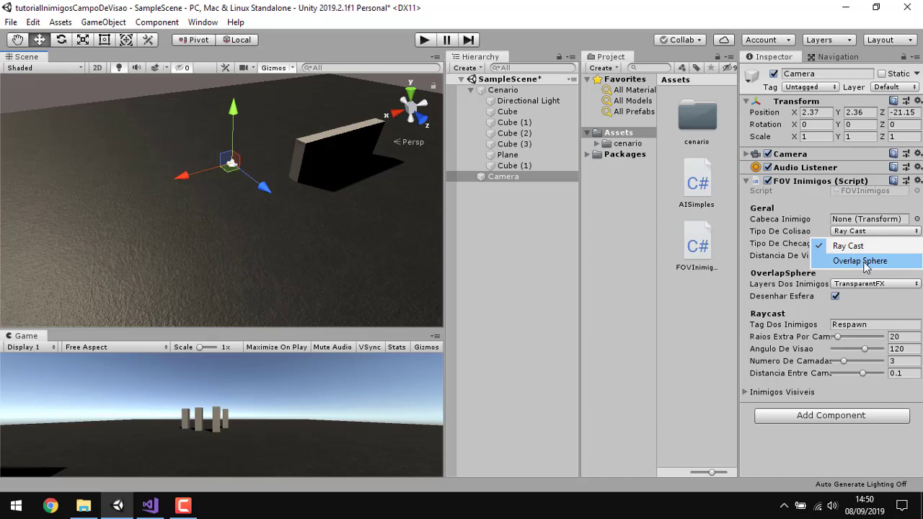
{"action": "left_click", "coordinate": [230, 176]}
{"action": "mouse_move", "coordinate": [231, 176]}
{"action": "left_mouse_down"}
{"action": "mouse_move", "coordinate": [301, 216]}
{"action": "mouse_move", "coordinate": [459, 165]}
{"action": "mouse_move", "coordinate": [289, 217]}
{"action": "mouse_move", "coordinate": [470, 125]}
{"action": "left_mouse_up"}
- Start play mode and move the Camera across the ground toward the pillars
{"action": "left_click", "coordinate": [425, 40]}
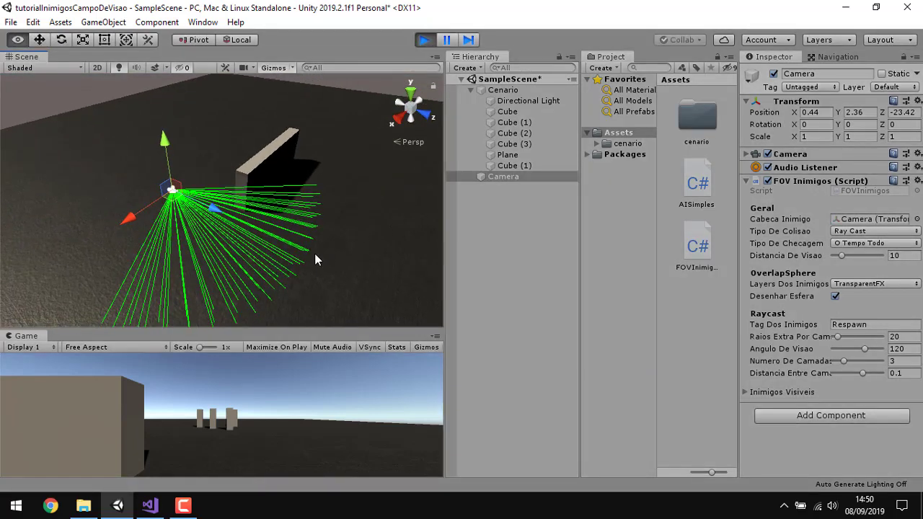
{"action": "mouse_move", "coordinate": [178, 209]}
{"action": "left_mouse_down"}
{"action": "mouse_move", "coordinate": [251, 148]}
{"action": "mouse_move", "coordinate": [192, 154]}
{"action": "mouse_move", "coordinate": [470, 214]}
{"action": "mouse_move", "coordinate": [453, 219]}
{"action": "left_mouse_up"}
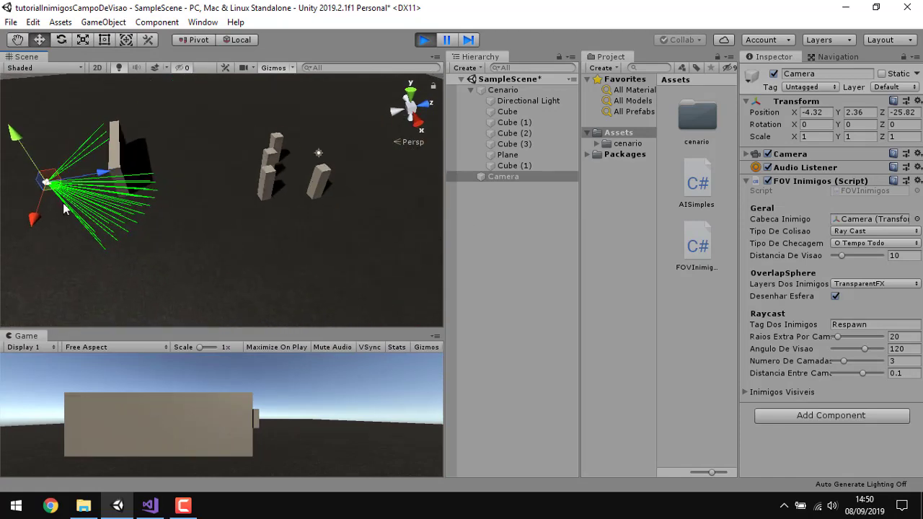
{"action": "left_click_drag", "start_coordinate": [57, 195], "coordinate": [218, 207]}
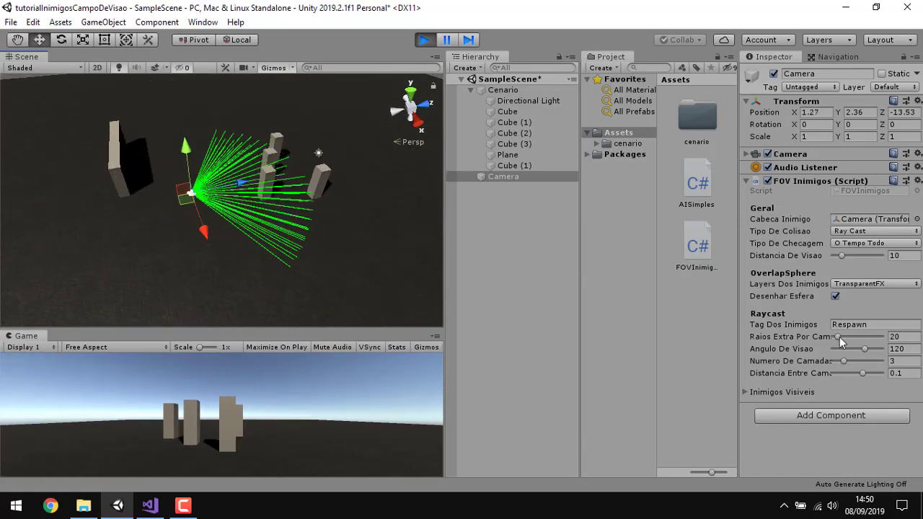
- Raise the extra rays per camera to 97 and bring the Camera to X 1.91, Z -11.49
{"action": "left_click_drag", "start_coordinate": [839, 337], "coordinate": [859, 337]}
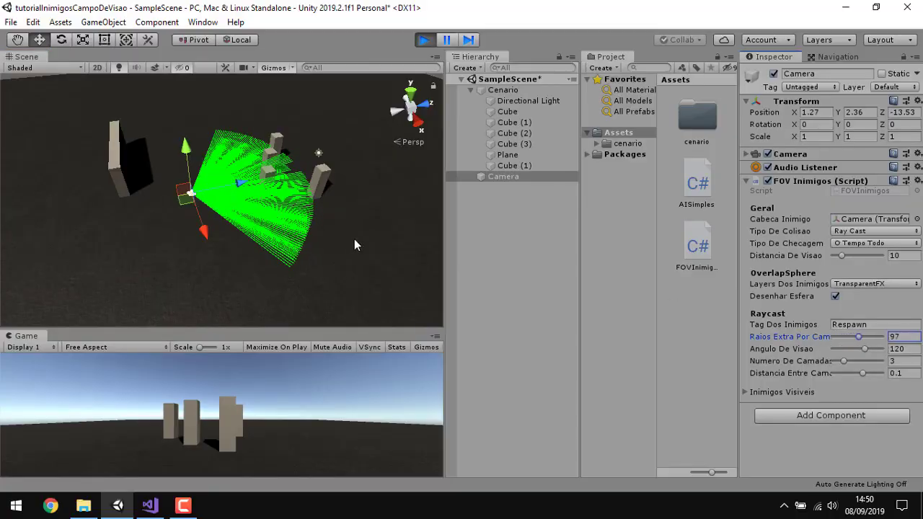
{"action": "left_click_drag", "start_coordinate": [354, 240], "coordinate": [670, 328], "text": "alt"}
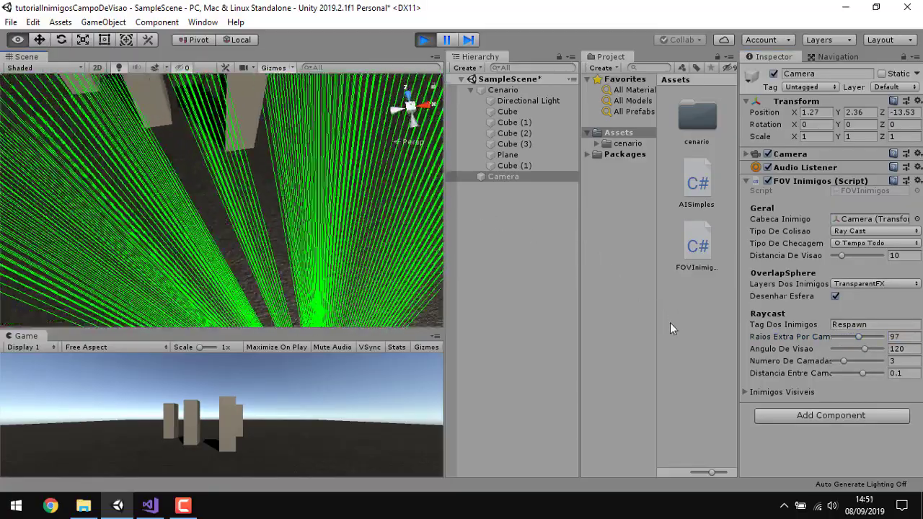
{"action": "key", "text": "f"}
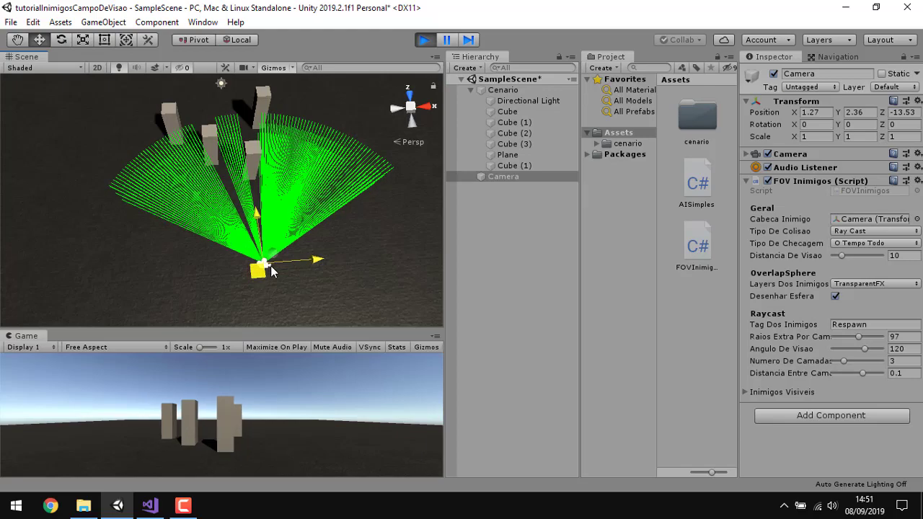
{"action": "mouse_move", "coordinate": [271, 271]}
{"action": "left_mouse_down"}
{"action": "mouse_move", "coordinate": [245, 238]}
{"action": "mouse_move", "coordinate": [171, 205]}
{"action": "mouse_move", "coordinate": [258, 178]}
{"action": "mouse_move", "coordinate": [121, 285]}
{"action": "mouse_move", "coordinate": [731, 209]}
{"action": "left_mouse_up"}
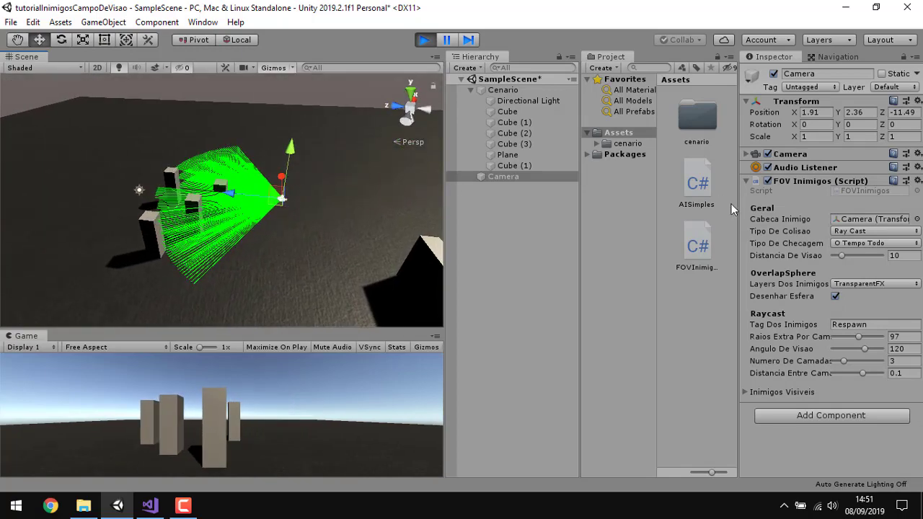
- Switch Tipo De Colisao to Overlap Sphere and move the Camera toward the pillars
{"action": "left_click", "coordinate": [865, 231]}
{"action": "left_click", "coordinate": [863, 262]}
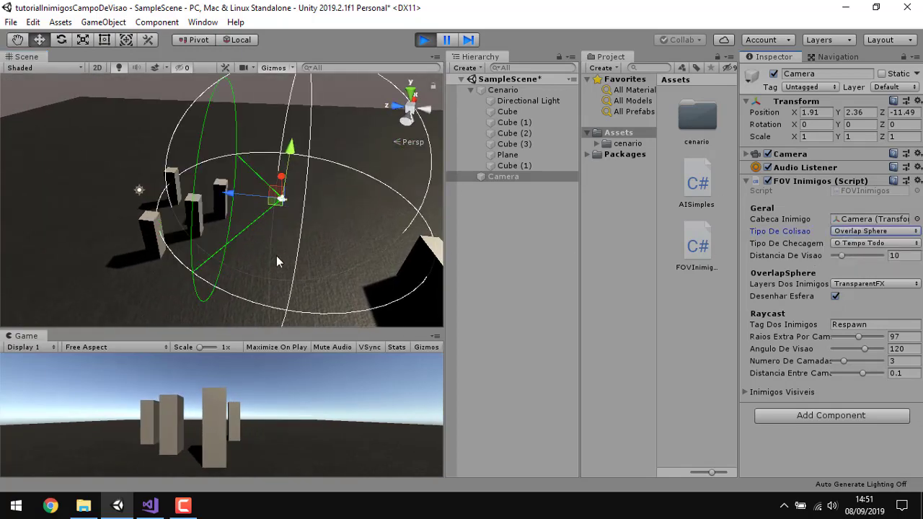
{"action": "mouse_move", "coordinate": [280, 261]}
{"action": "left_mouse_down", "text": "alt"}
{"action": "mouse_move", "coordinate": [273, 245]}
{"action": "mouse_move", "coordinate": [110, 274]}
{"action": "left_mouse_up", "text": "alt"}
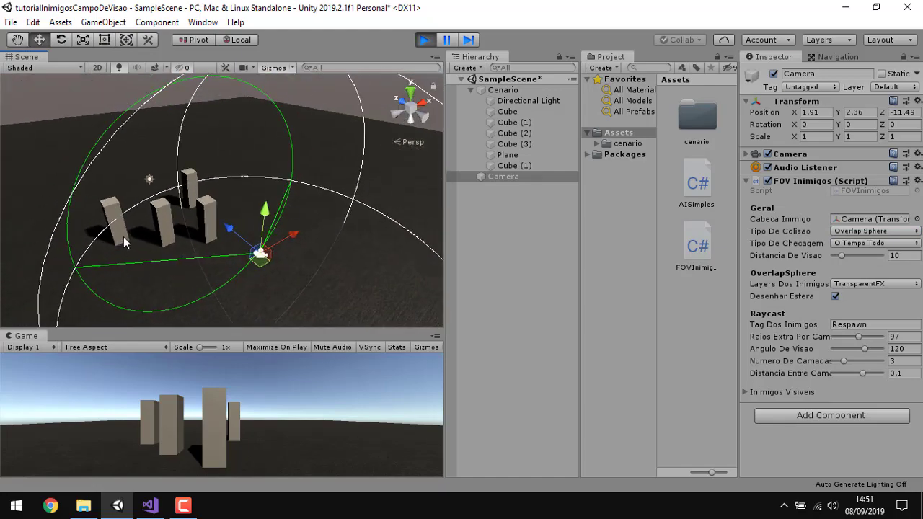
{"action": "left_click_drag", "start_coordinate": [124, 237], "coordinate": [129, 260], "text": "alt"}
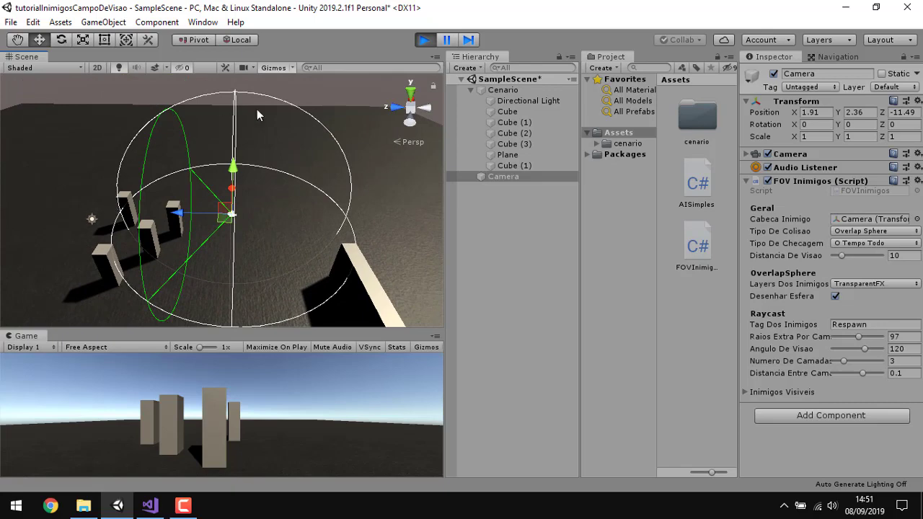
{"action": "left_click_drag", "start_coordinate": [39, 232], "coordinate": [216, 216], "text": "alt"}
{"action": "mouse_move", "coordinate": [298, 203]}
{"action": "left_mouse_down"}
{"action": "mouse_move", "coordinate": [269, 213]}
{"action": "mouse_move", "coordinate": [342, 217]}
{"action": "mouse_move", "coordinate": [438, 202]}
{"action": "mouse_move", "coordinate": [365, 247]}
{"action": "mouse_move", "coordinate": [341, 233]}
{"action": "left_mouse_up"}
- Put the four Cube pillars on the TransparentFX layer
{"action": "left_click", "coordinate": [160, 238]}
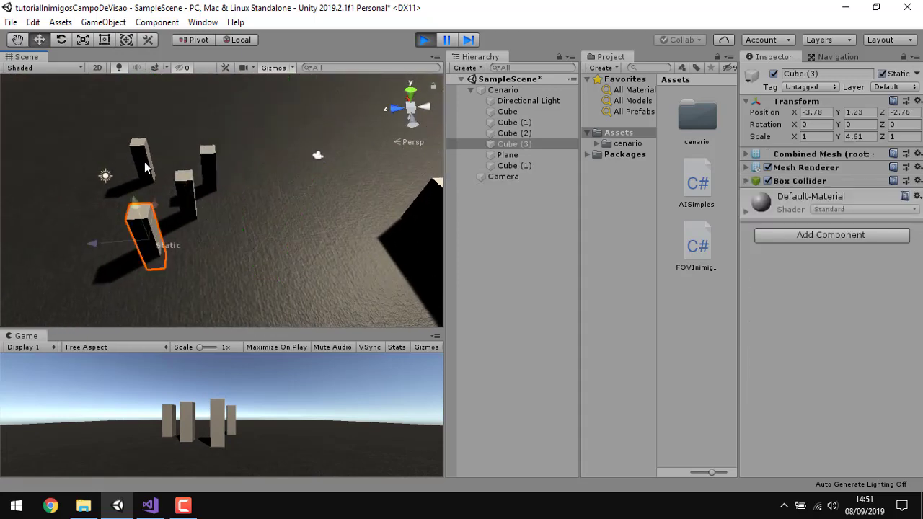
{"action": "left_click", "coordinate": [146, 162], "text": "shift"}
{"action": "left_click", "coordinate": [184, 196], "text": "shift"}
{"action": "left_click", "coordinate": [207, 168], "text": "shift"}
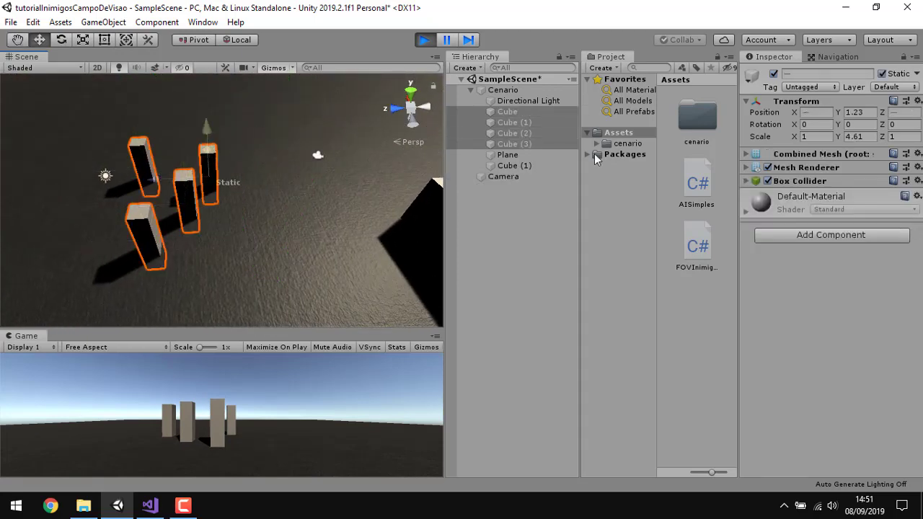
{"action": "left_click", "coordinate": [887, 88]}
{"action": "left_click", "coordinate": [883, 117]}
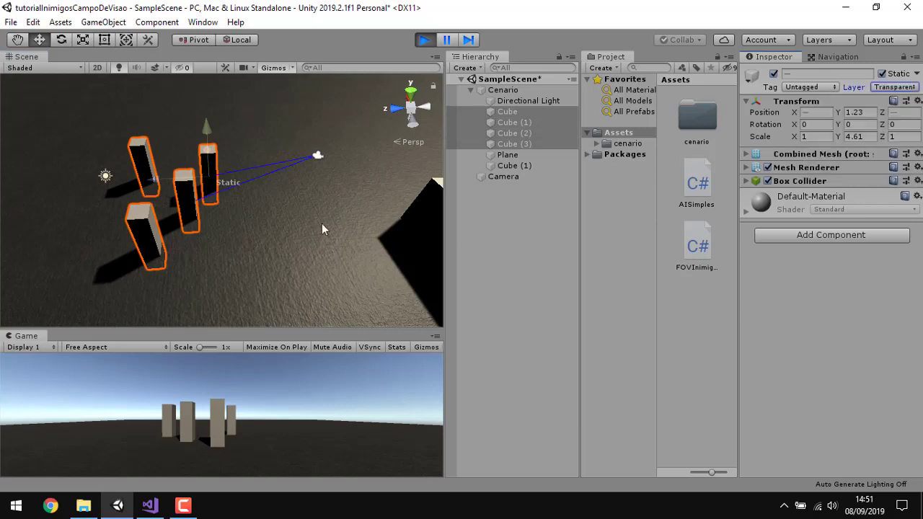
- Reselect the Camera and move it closer to the pillars
{"action": "left_click_drag", "start_coordinate": [321, 223], "coordinate": [358, 181], "text": "alt"}
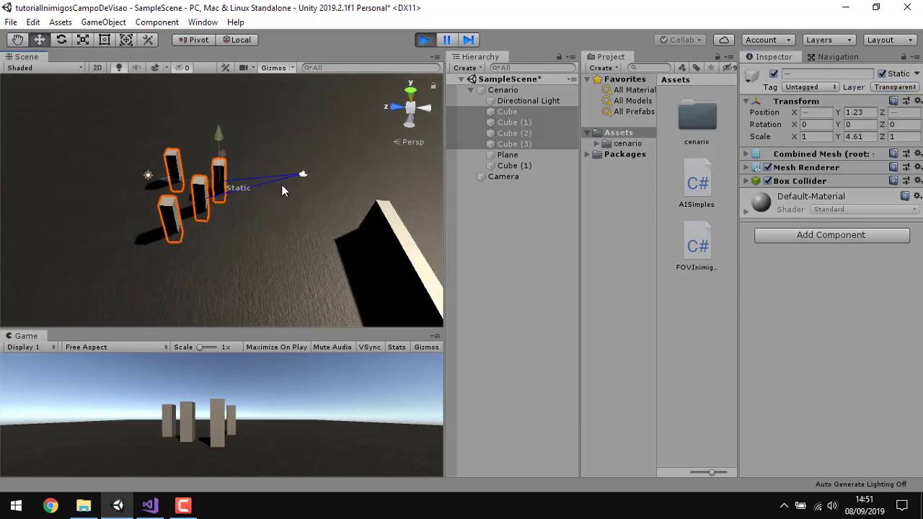
{"action": "left_click", "coordinate": [538, 176]}
{"action": "left_click_drag", "start_coordinate": [288, 201], "coordinate": [245, 225]}
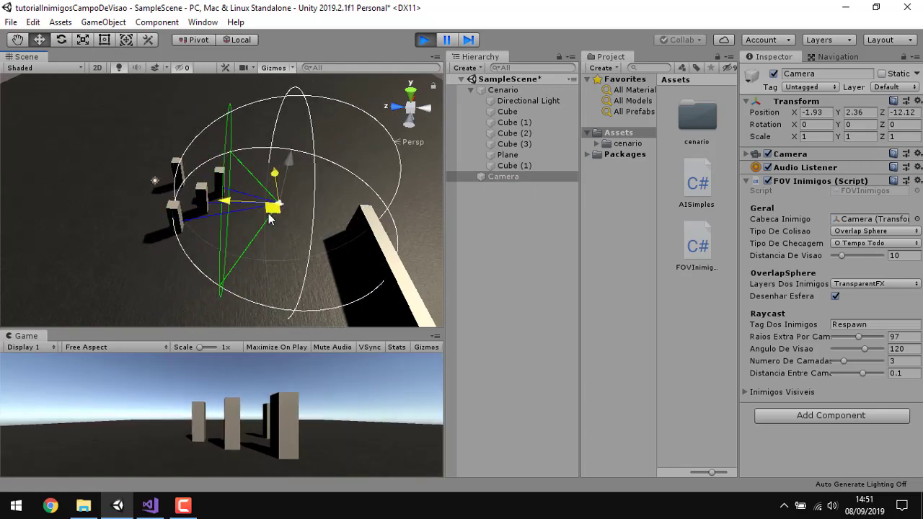
{"action": "left_click_drag", "start_coordinate": [245, 226], "coordinate": [270, 211]}
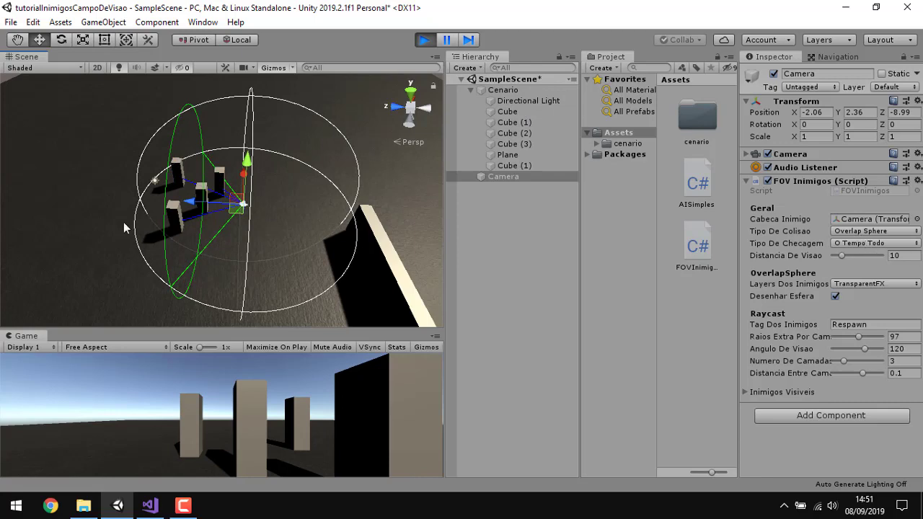
- Switch Tipo De Colisao back to Ray Cast
{"action": "left_click", "coordinate": [871, 231]}
{"action": "left_click", "coordinate": [836, 245]}
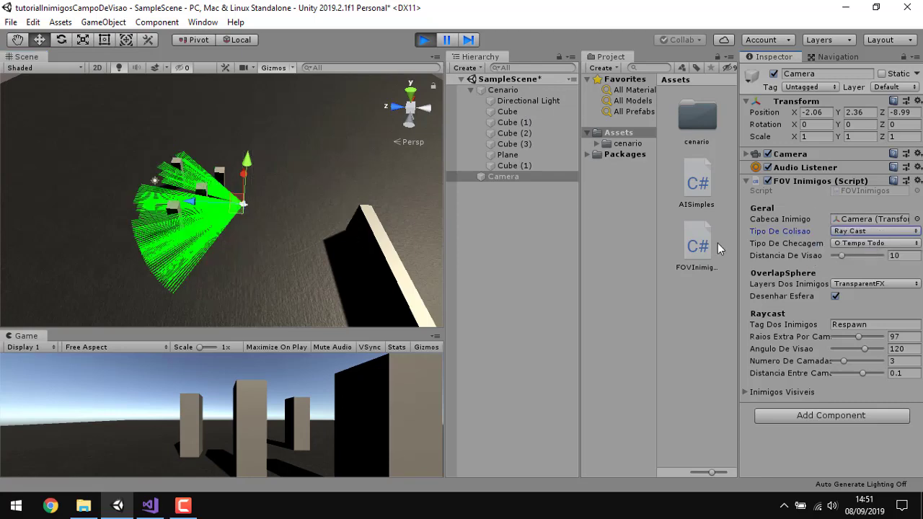
{"action": "left_click_drag", "start_coordinate": [292, 221], "coordinate": [160, 232], "text": "alt"}
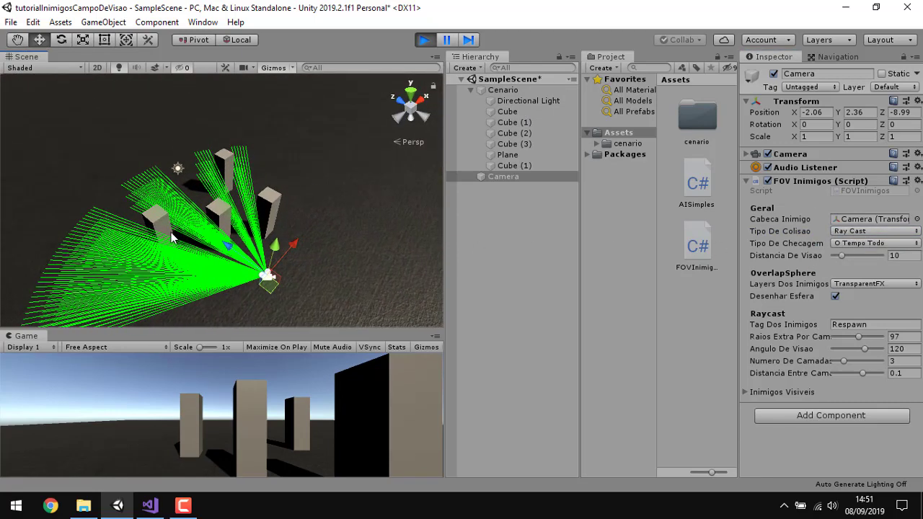
- Tag the four Cube pillars as Enemy
{"action": "left_click", "coordinate": [160, 230]}
{"action": "left_click", "coordinate": [226, 219], "text": "shift"}
{"action": "left_click", "coordinate": [232, 177], "text": "shift"}
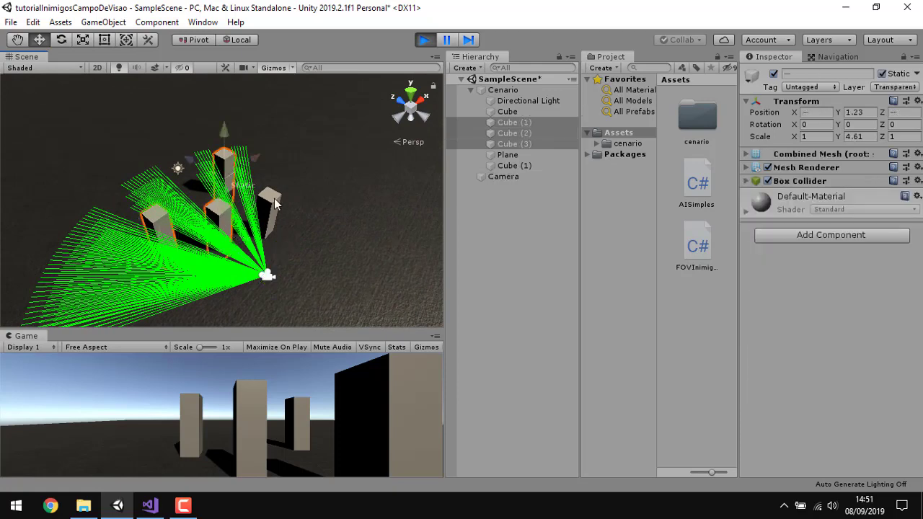
{"action": "left_click", "coordinate": [273, 203], "text": "shift"}
{"action": "left_click", "coordinate": [833, 88]}
{"action": "left_click", "coordinate": [830, 207]}
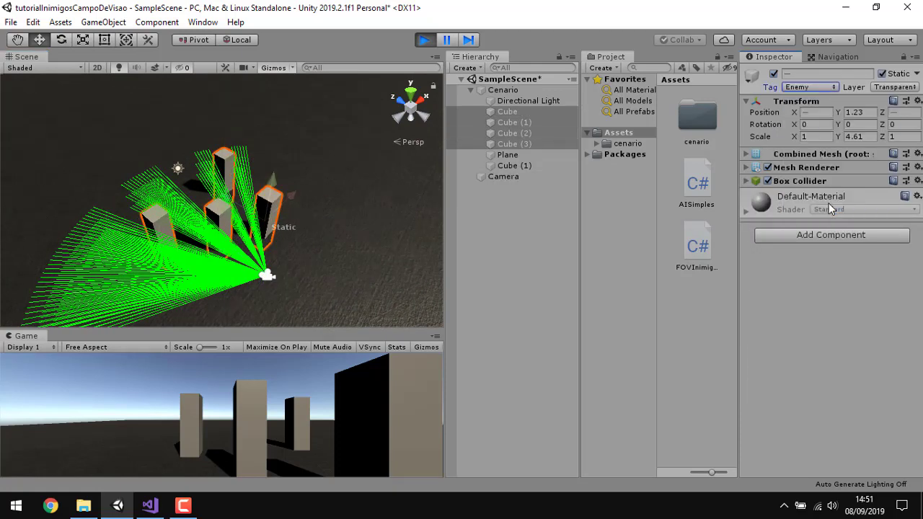
- Set the Camera's Tag Dos Inimigos to Enemy, shift it left of the pillars, then stop play mode
{"action": "left_click", "coordinate": [504, 176]}
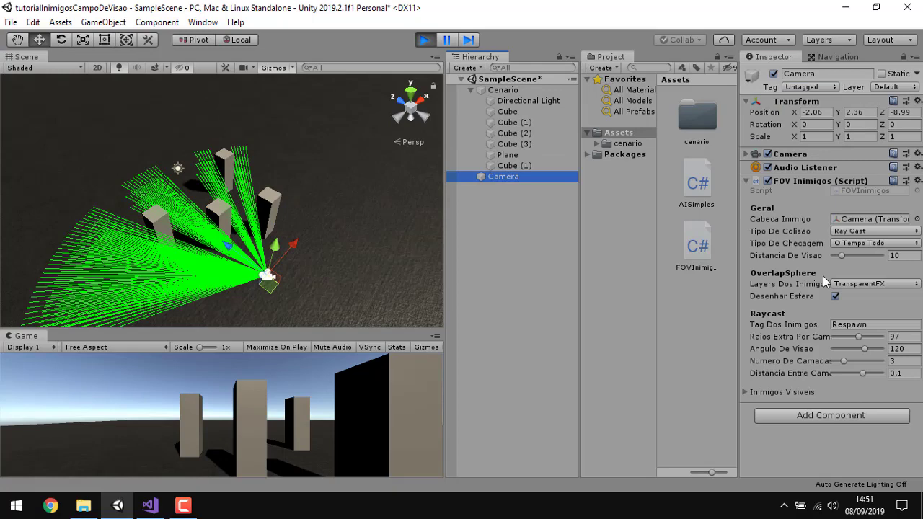
{"action": "left_click", "coordinate": [882, 326]}
{"action": "type", "text": "Enemy"}
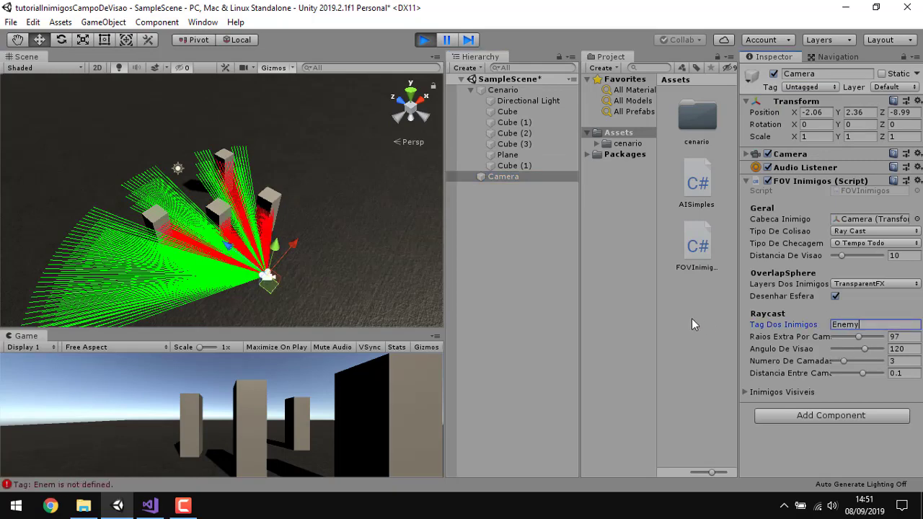
{"action": "mouse_move", "coordinate": [273, 295]}
{"action": "left_mouse_down"}
{"action": "mouse_move", "coordinate": [220, 315]}
{"action": "mouse_move", "coordinate": [258, 283]}
{"action": "left_mouse_up"}
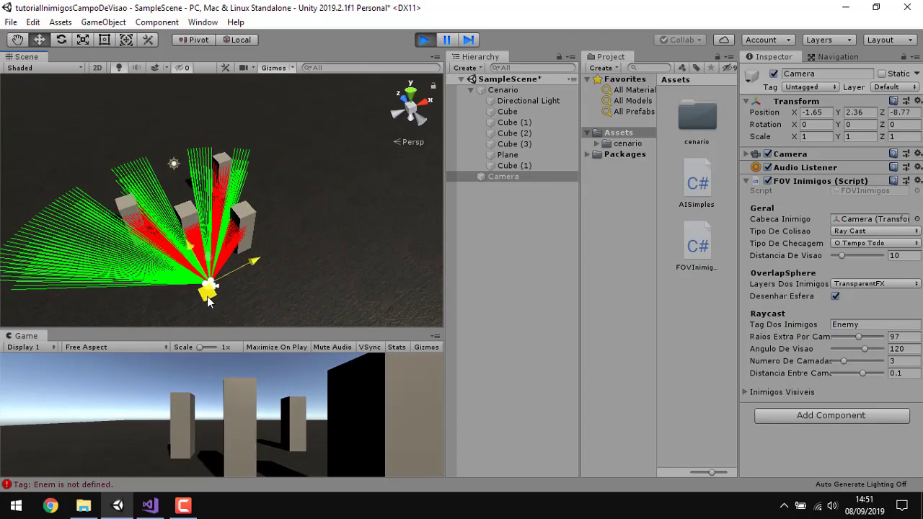
{"action": "left_click_drag", "start_coordinate": [258, 287], "coordinate": [194, 309]}
{"action": "left_click", "coordinate": [424, 40]}
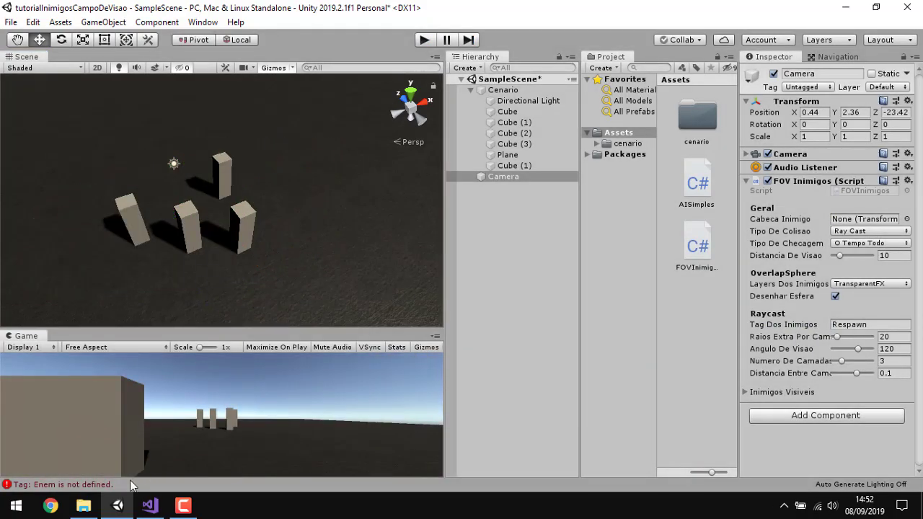
- Clear and close the Console, then switch to FOVInimigos.cs in Visual Studio
{"action": "key", "text": "ctrl+shift+c"}
{"action": "left_click", "coordinate": [26, 93]}
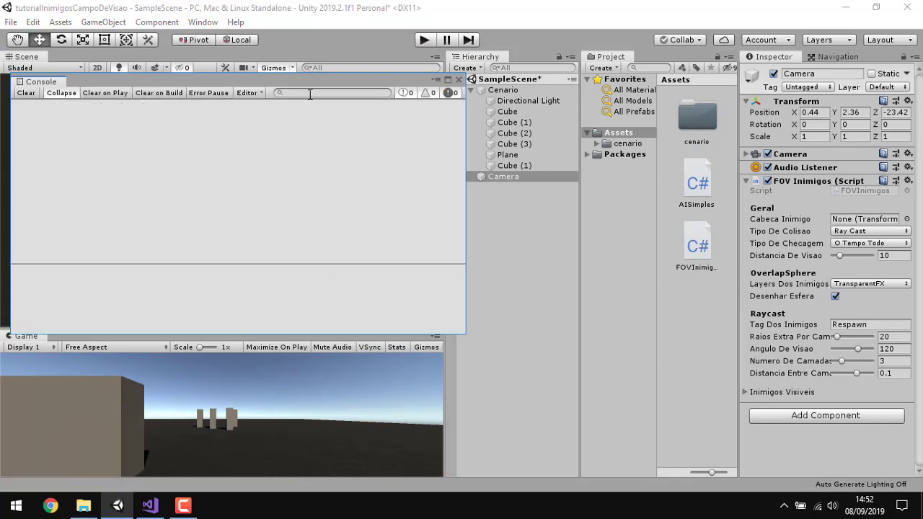
{"action": "left_click", "coordinate": [460, 79]}
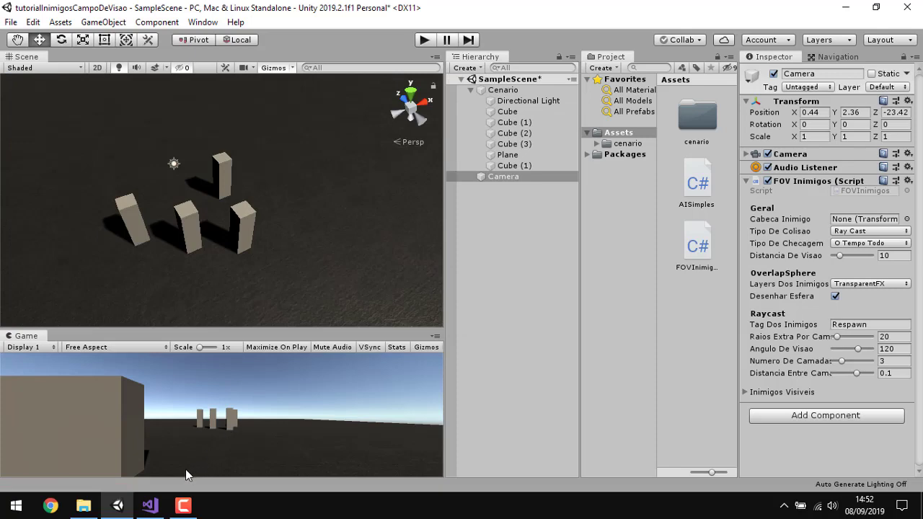
{"action": "left_click", "coordinate": [148, 510]}
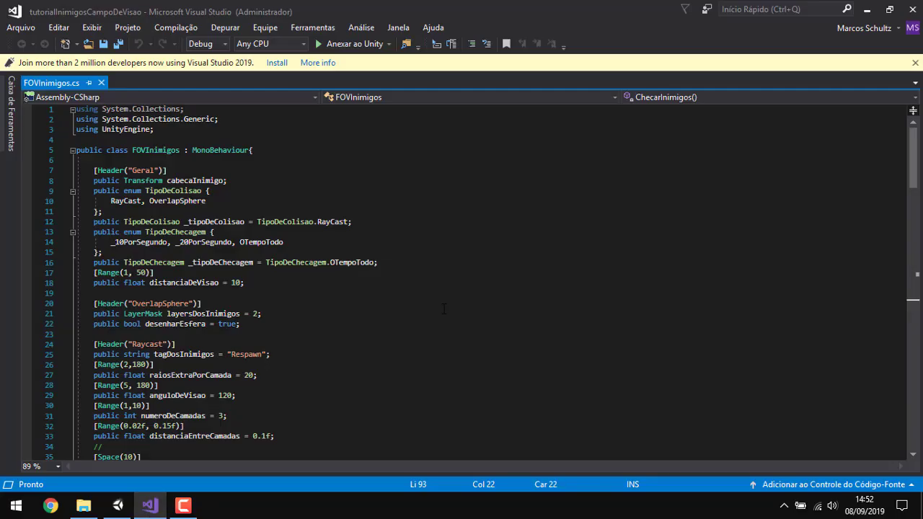
- Scroll down FOVInimigos.cs to the OverlapSphere detection branch
{"action": "scroll", "coordinate": [444, 308], "scroll_direction": "down", "scroll_amount": 2}
{"action": "scroll", "coordinate": [432, 317], "scroll_direction": "down", "scroll_amount": 6}
{"action": "scroll", "coordinate": [360, 346], "scroll_direction": "down", "scroll_amount": 10}
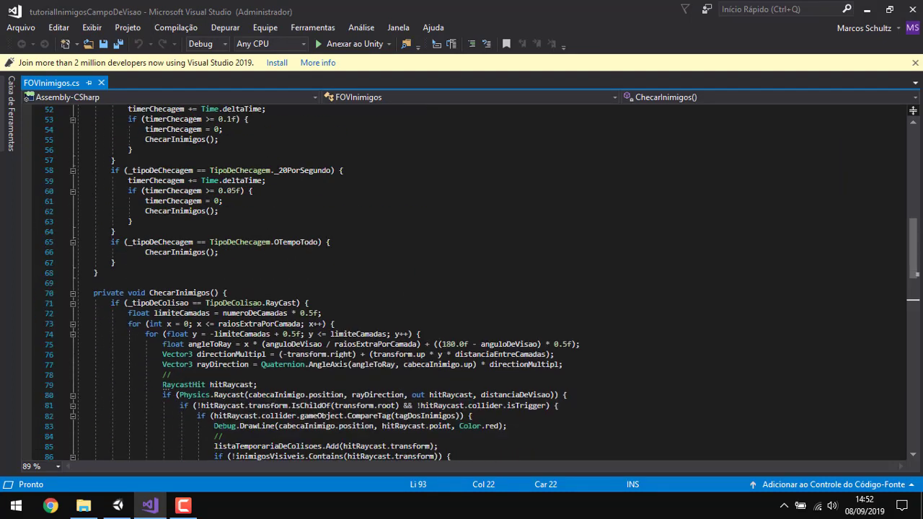
{"action": "scroll", "coordinate": [260, 374], "scroll_direction": "down", "scroll_amount": 3}
{"action": "scroll", "coordinate": [260, 374], "scroll_direction": "down", "scroll_amount": 1}
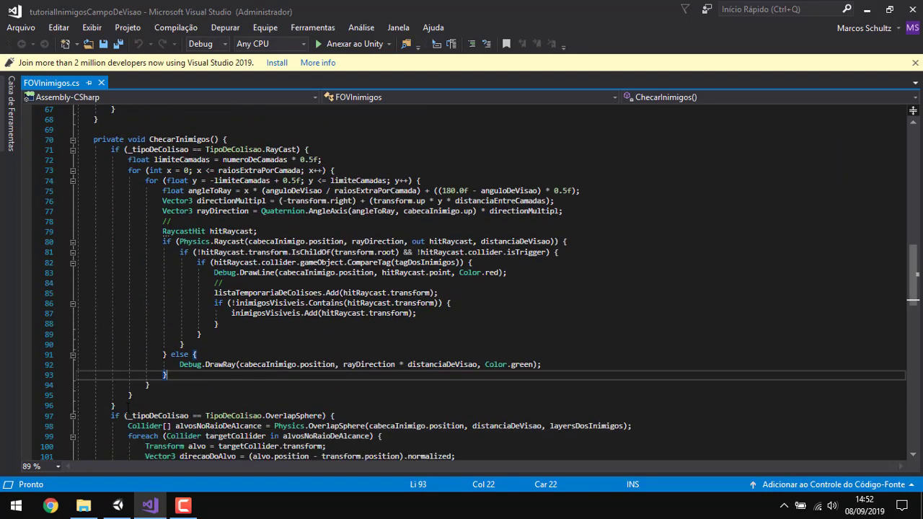
{"action": "left_click_drag", "start_coordinate": [128, 407], "coordinate": [109, 149]}
{"action": "scroll", "coordinate": [110, 149], "scroll_direction": "down", "scroll_amount": 5}
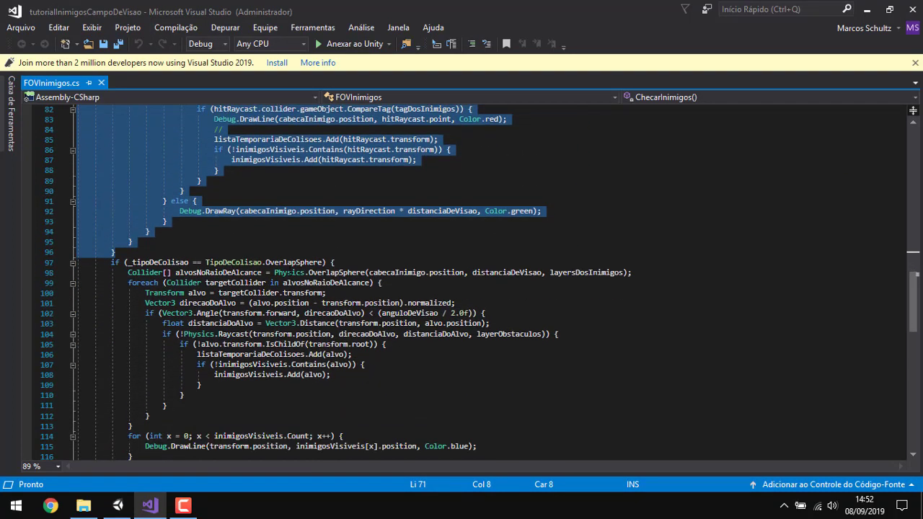
{"action": "left_click", "coordinate": [339, 259]}
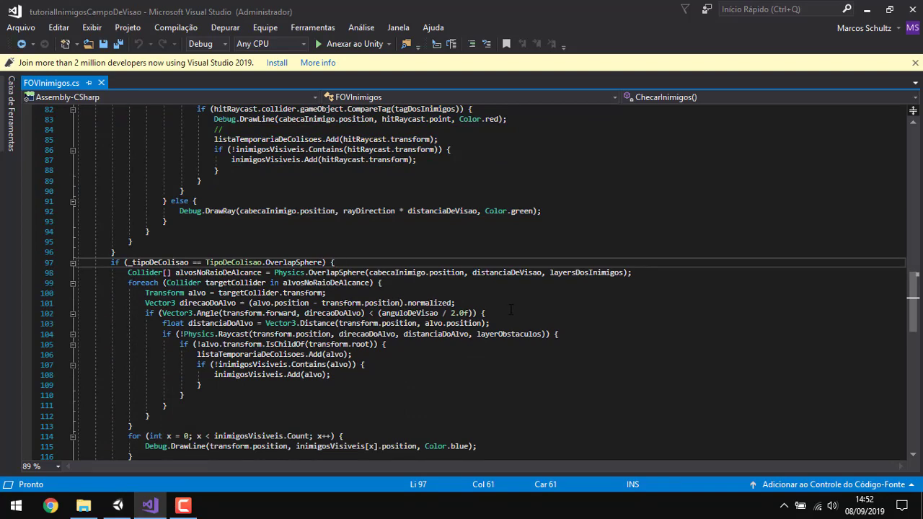
- Scroll back up the script, briefly checking the Unity editor before returning
{"action": "scroll", "coordinate": [511, 309], "scroll_direction": "up", "scroll_amount": 5}
{"action": "scroll", "coordinate": [505, 312], "scroll_direction": "up", "scroll_amount": 10}
{"action": "scroll", "coordinate": [492, 316], "scroll_direction": "up", "scroll_amount": 6}
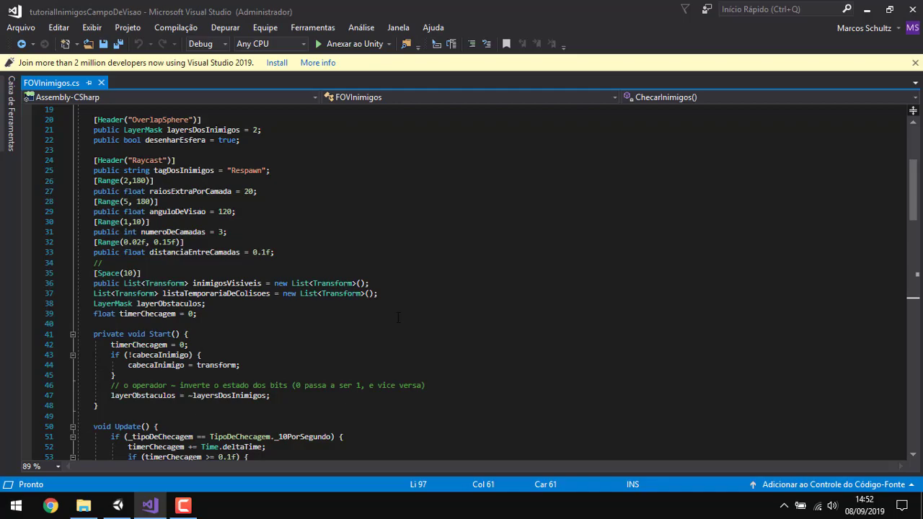
{"action": "scroll", "coordinate": [398, 318], "scroll_direction": "up", "scroll_amount": 5}
{"action": "scroll", "coordinate": [398, 318], "scroll_direction": "up", "scroll_amount": 2}
{"action": "left_click", "coordinate": [117, 504]}
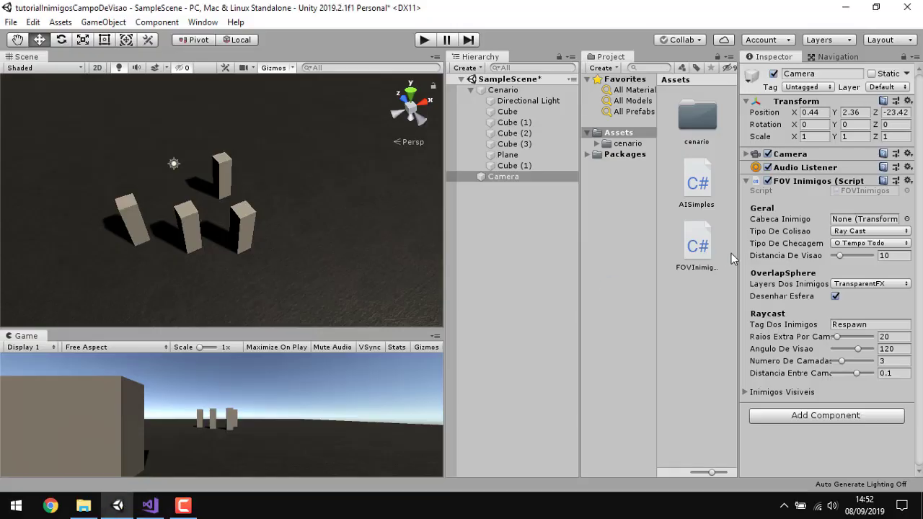
{"action": "left_click", "coordinate": [150, 506]}
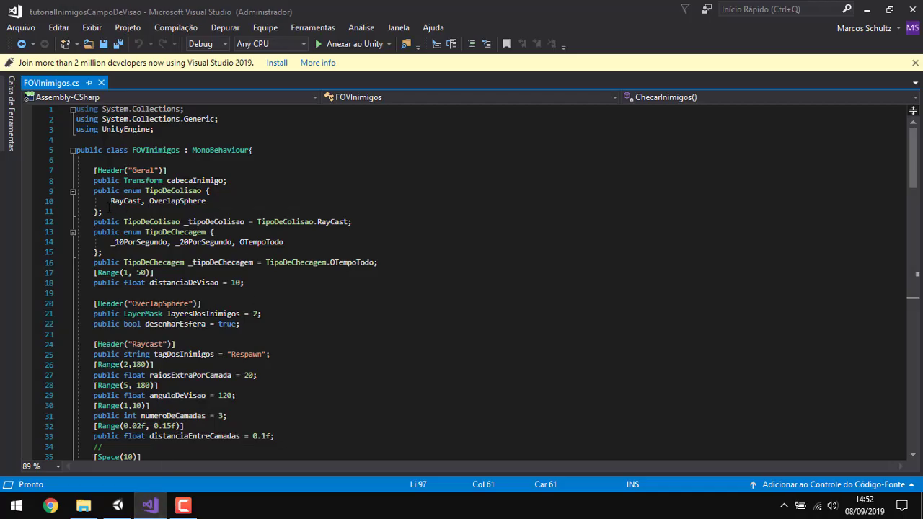
- Highlight the TipoDeColisao enum and the _20PorSegundo, OTempoTodo and _10PorSegundo check options
{"action": "left_click", "coordinate": [103, 202]}
{"action": "left_click_drag", "start_coordinate": [103, 211], "coordinate": [93, 191]}
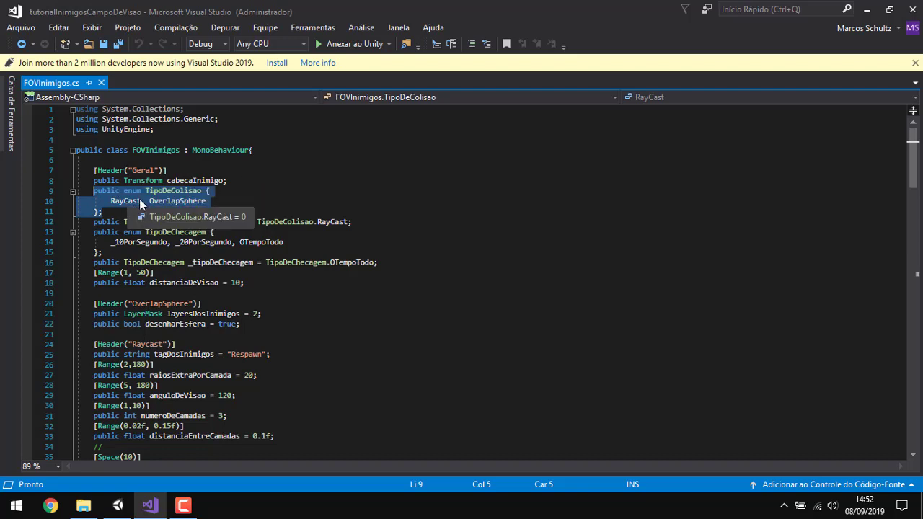
{"action": "left_click", "coordinate": [207, 201]}
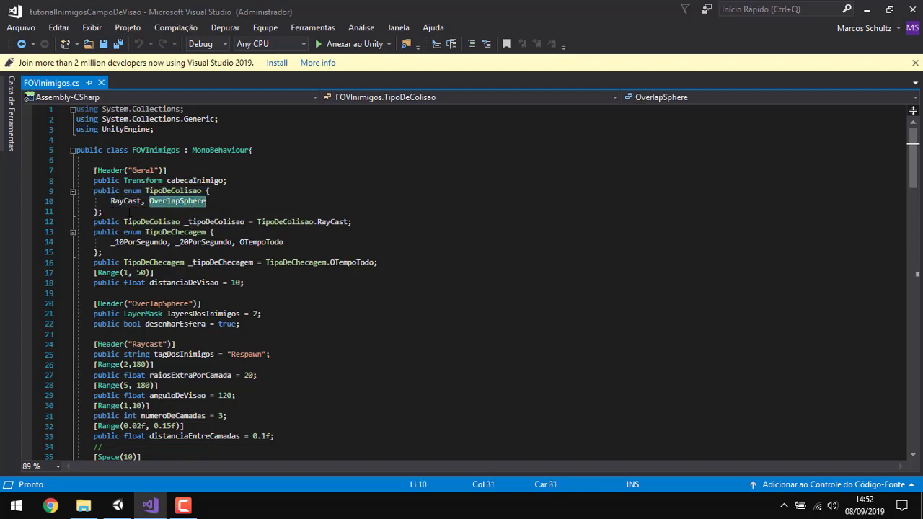
{"action": "left_click", "coordinate": [143, 242]}
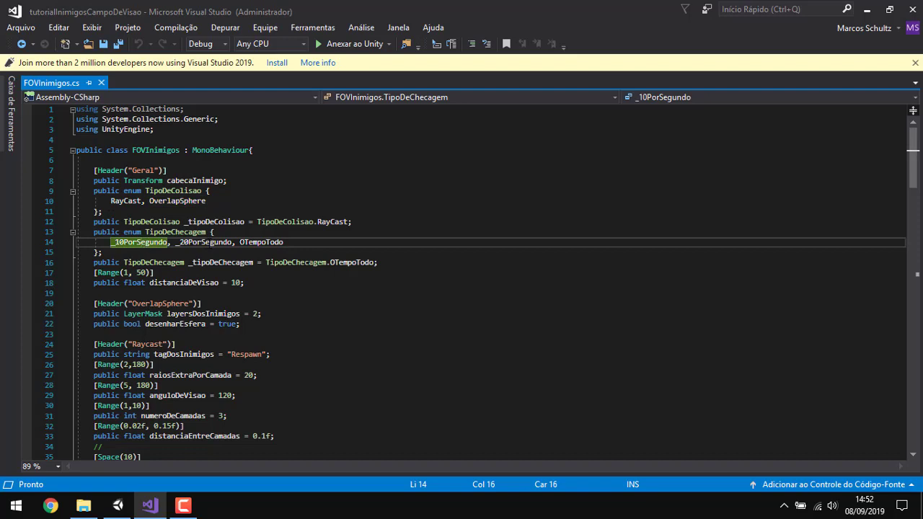
{"action": "left_click", "coordinate": [199, 242]}
{"action": "left_click", "coordinate": [189, 242]}
{"action": "left_click", "coordinate": [260, 242]}
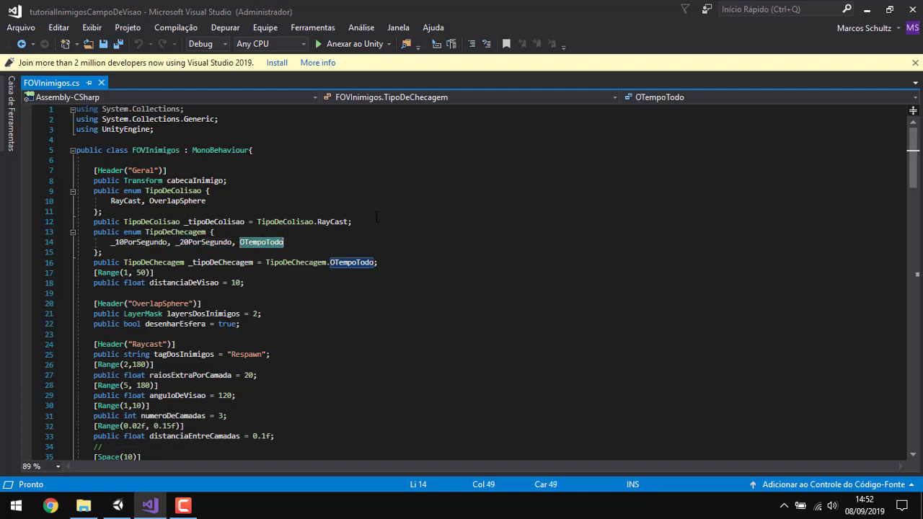
{"action": "scroll", "coordinate": [259, 243], "scroll_direction": "down", "scroll_amount": 2}
{"action": "left_click", "coordinate": [133, 180]}
{"action": "double_click", "coordinate": [133, 180]}
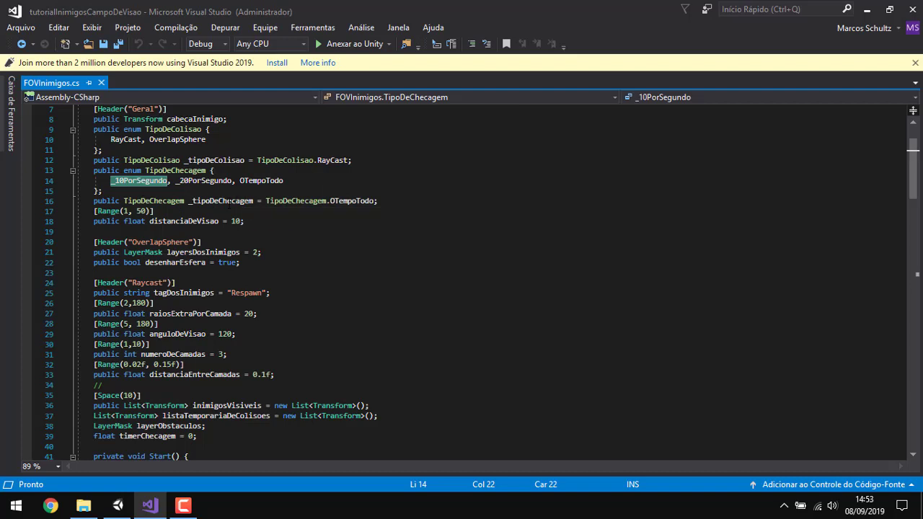
- Highlight the _tipoDeChecagem, distanciaDeVisao, layersDosInimigos and desenharEsfera fields
{"action": "double_click", "coordinate": [220, 201]}
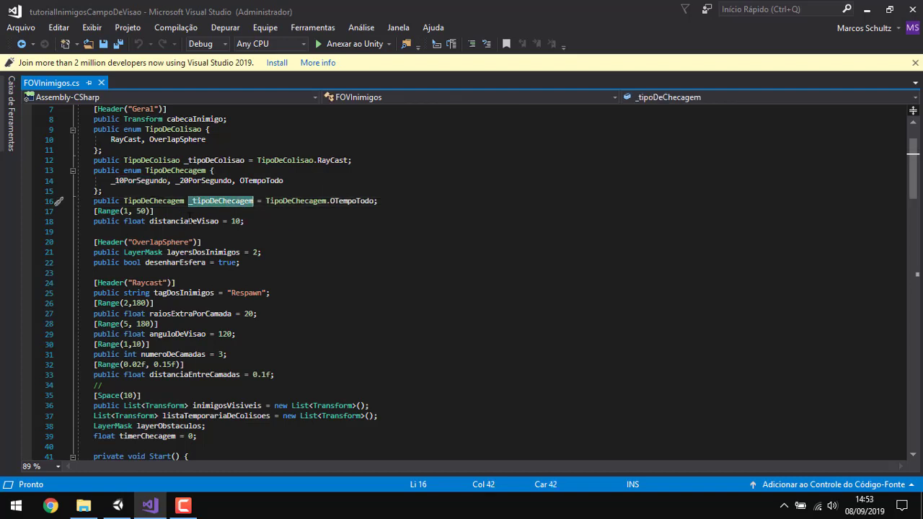
{"action": "double_click", "coordinate": [189, 220]}
{"action": "scroll", "coordinate": [348, 196], "scroll_direction": "down", "scroll_amount": 2}
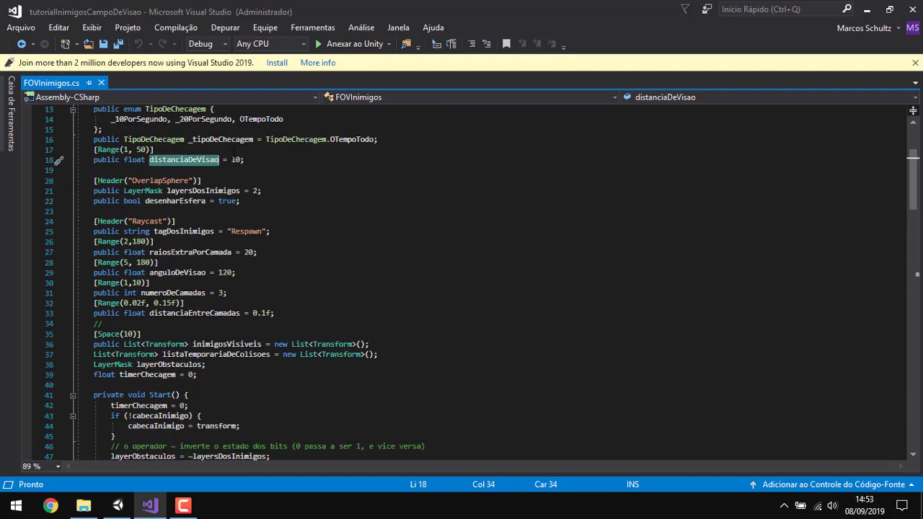
{"action": "left_click_drag", "start_coordinate": [257, 201], "coordinate": [94, 191]}
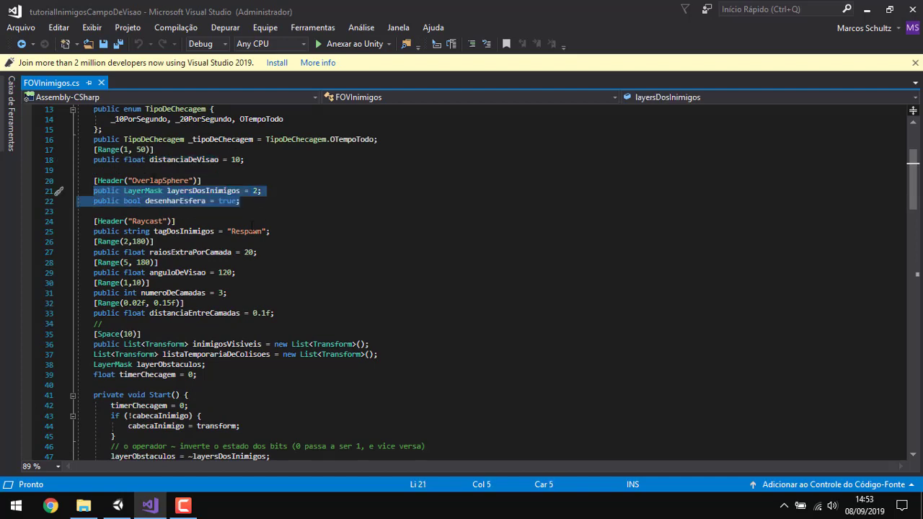
{"action": "double_click", "coordinate": [191, 192]}
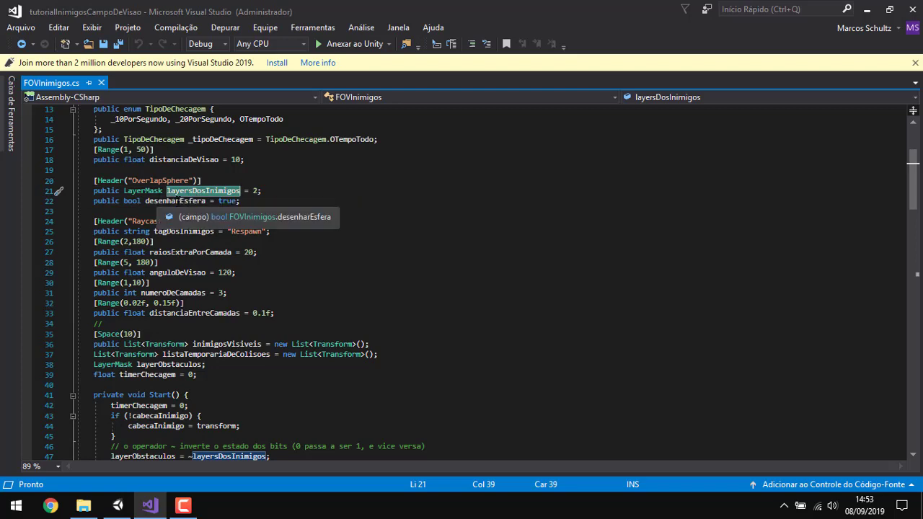
{"action": "left_click", "coordinate": [179, 201]}
- Back in Unity, frame the Camera, set Tipo De Colisao to Overlap Sphere, and clear the Console errors
{"action": "left_click", "coordinate": [118, 504]}
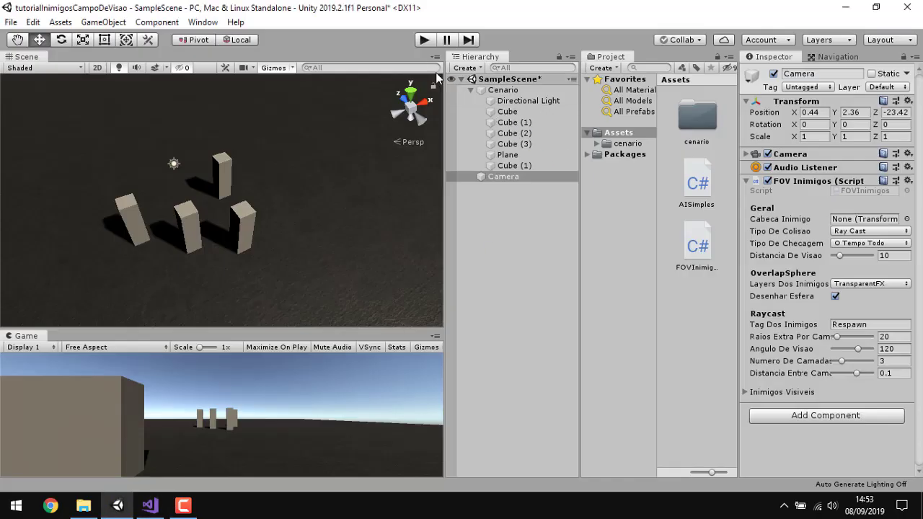
{"action": "double_click", "coordinate": [505, 176]}
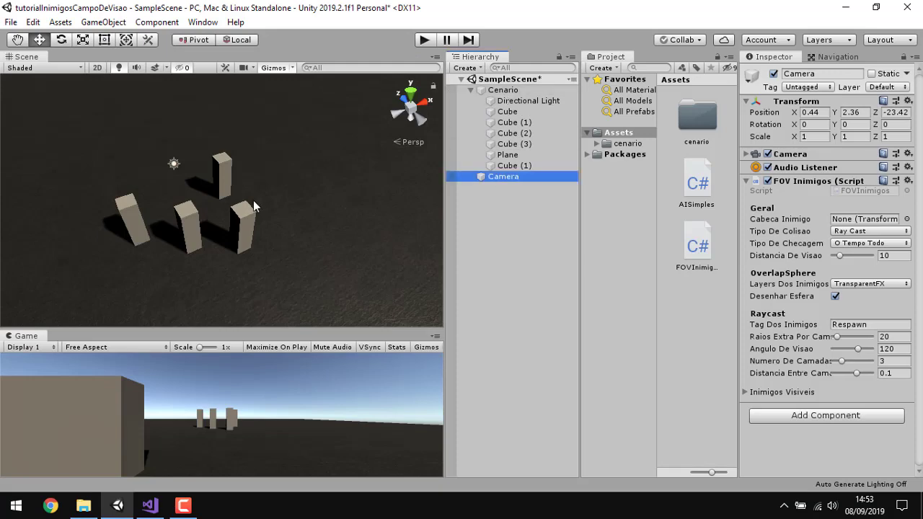
{"action": "left_click", "coordinate": [865, 231]}
{"action": "left_click", "coordinate": [857, 261]}
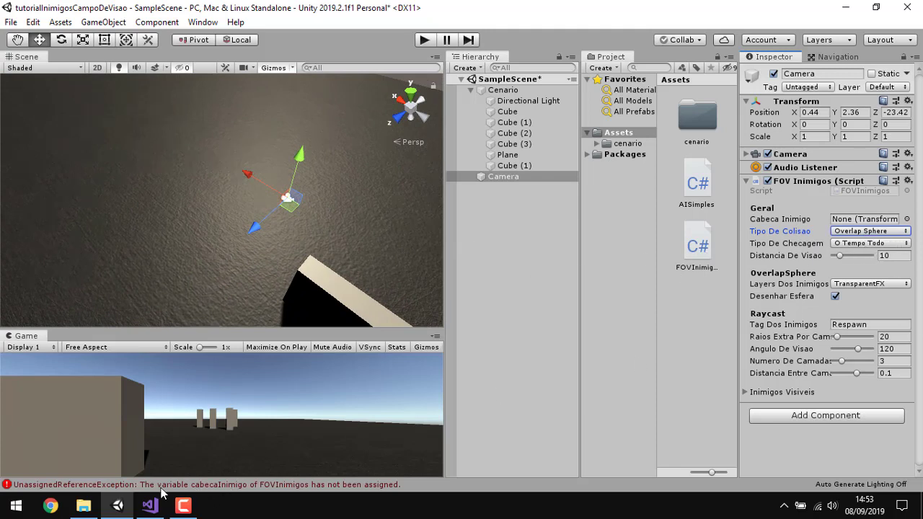
{"action": "left_click", "coordinate": [333, 490]}
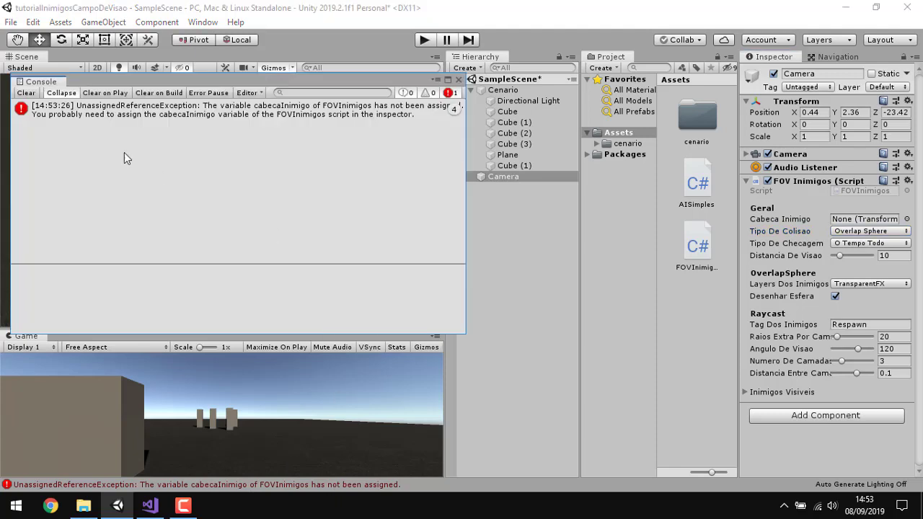
{"action": "left_click", "coordinate": [29, 93]}
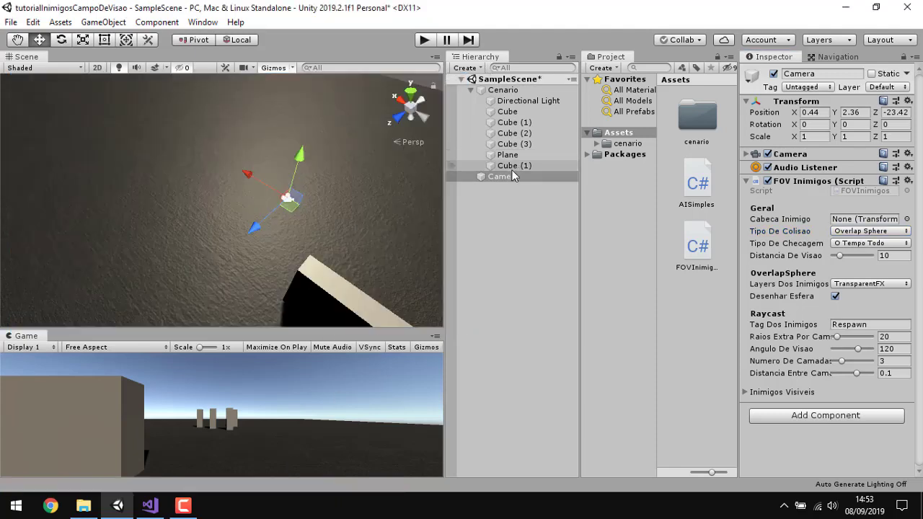
{"action": "left_click", "coordinate": [459, 80]}
- Assign the Camera as Cabeca Inimigo and turn off Desenhar Esfera
{"action": "left_click_drag", "start_coordinate": [504, 176], "coordinate": [859, 220]}
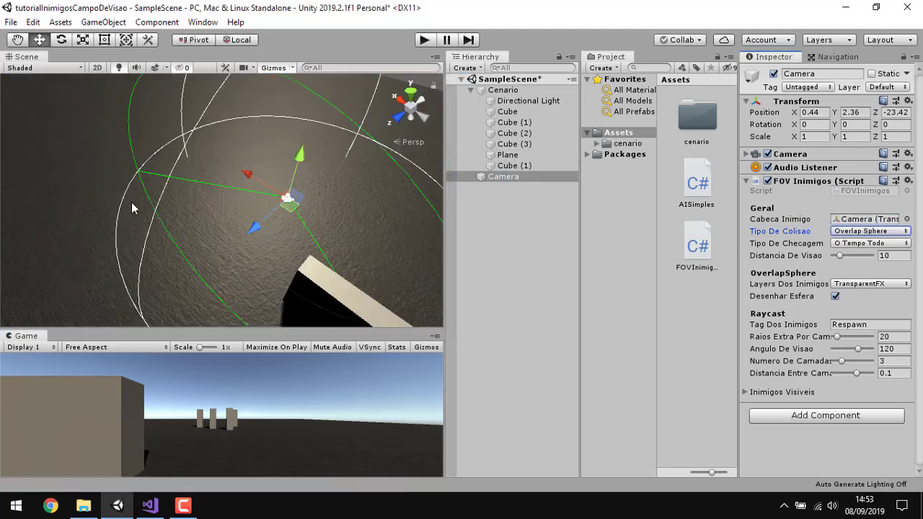
{"action": "mouse_move", "coordinate": [221, 191]}
{"action": "left_mouse_down", "text": "alt"}
{"action": "mouse_move", "coordinate": [299, 152]}
{"action": "mouse_move", "coordinate": [99, 156]}
{"action": "mouse_move", "coordinate": [230, 176]}
{"action": "mouse_move", "coordinate": [209, 211]}
{"action": "left_mouse_up", "text": "alt"}
{"action": "key", "text": "f"}
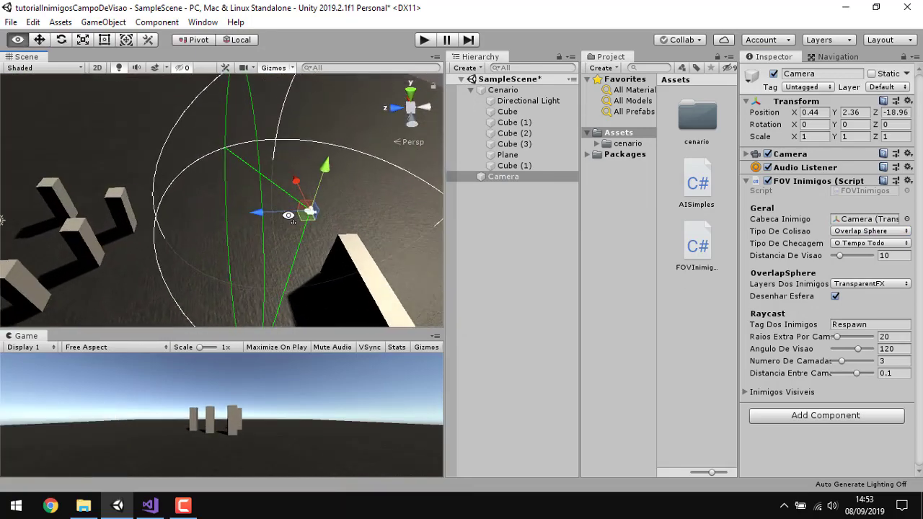
{"action": "left_click", "coordinate": [835, 295]}
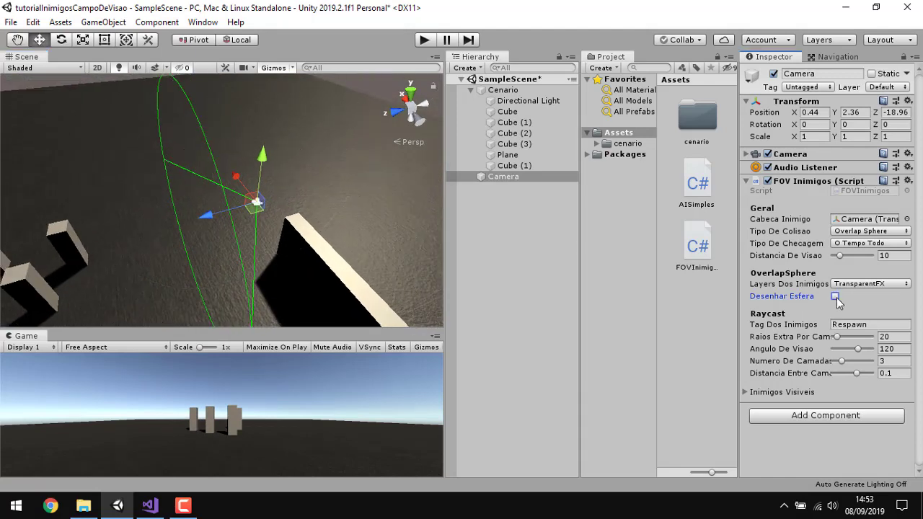
{"action": "mouse_move", "coordinate": [163, 94]}
{"action": "left_mouse_down", "text": "alt"}
{"action": "mouse_move", "coordinate": [271, 204]}
{"action": "mouse_move", "coordinate": [322, 187]}
{"action": "left_mouse_up", "text": "alt"}
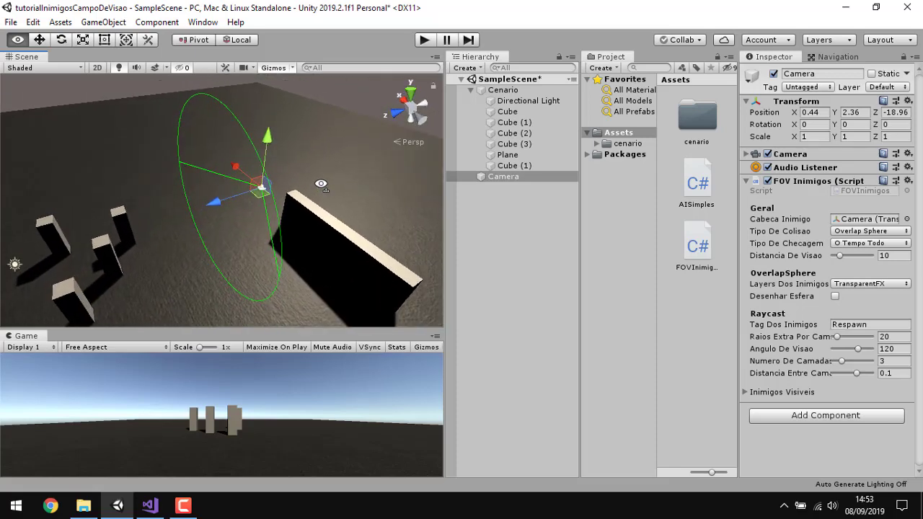
- Set Tipo De Colisao back to Ray Cast and start play mode
{"action": "left_click", "coordinate": [852, 243]}
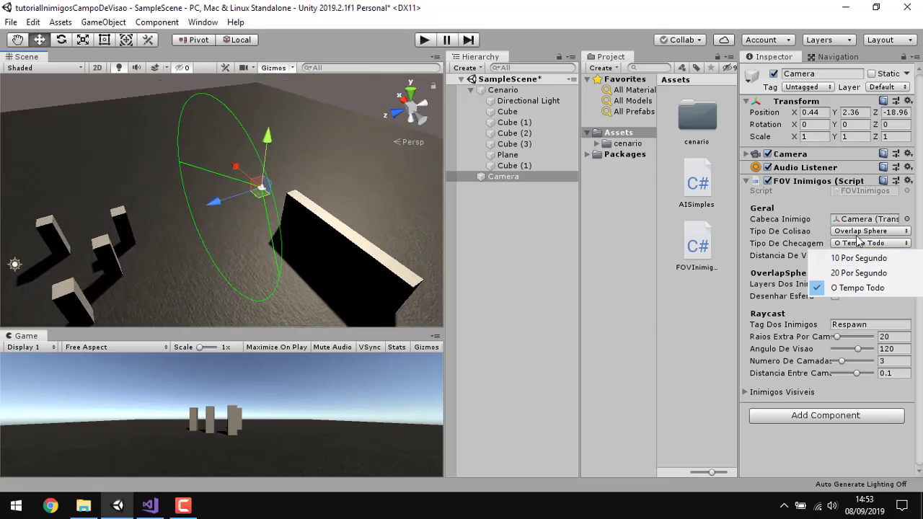
{"action": "left_click", "coordinate": [860, 233]}
{"action": "left_click", "coordinate": [860, 230]}
{"action": "left_click", "coordinate": [852, 243]}
{"action": "left_click", "coordinate": [429, 41]}
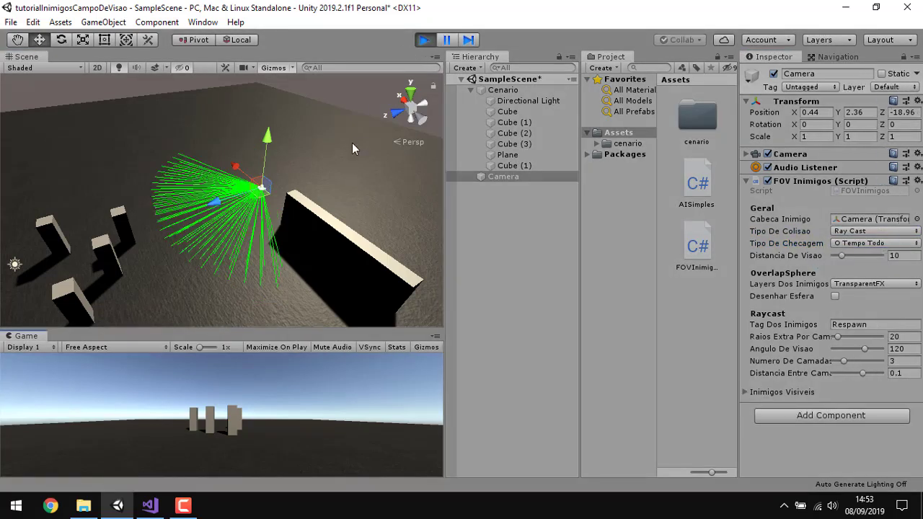
- Set Raios Extra Por Camada to 93 and Numero De Camadas to 7
{"action": "mouse_move", "coordinate": [352, 142]}
{"action": "left_mouse_down", "text": "alt"}
{"action": "mouse_move", "coordinate": [274, 228]}
{"action": "mouse_move", "coordinate": [296, 230]}
{"action": "left_mouse_up", "text": "alt"}
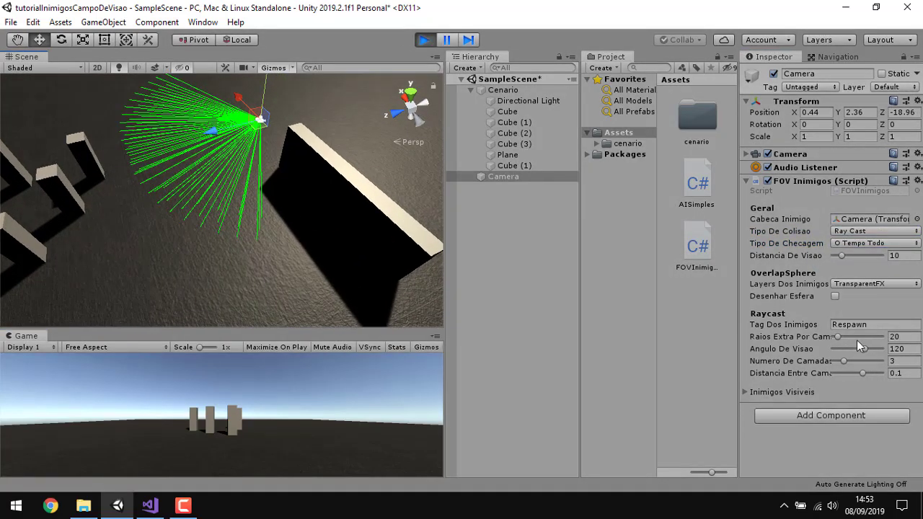
{"action": "left_click_drag", "start_coordinate": [858, 339], "coordinate": [865, 362]}
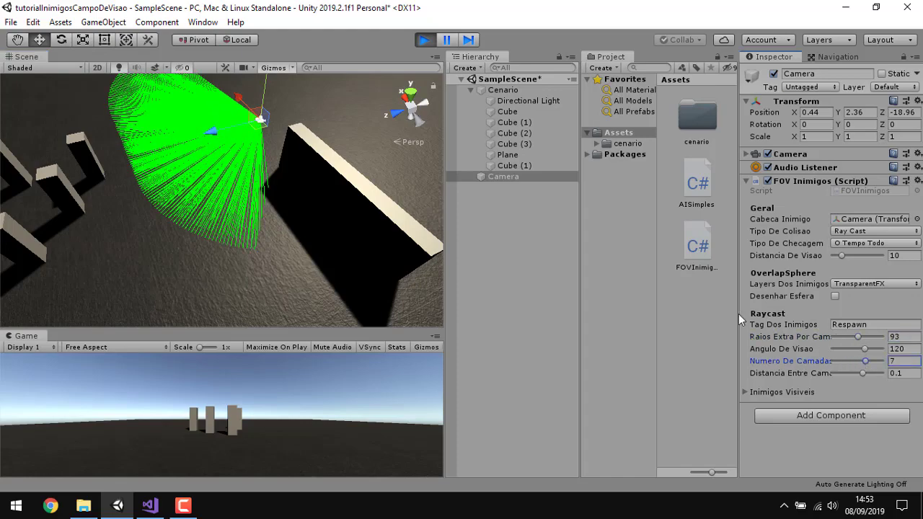
{"action": "mouse_move", "coordinate": [375, 247]}
{"action": "left_mouse_down", "text": "alt"}
{"action": "mouse_move", "coordinate": [262, 157]}
{"action": "mouse_move", "coordinate": [308, 103]}
{"action": "mouse_move", "coordinate": [891, 109]}
{"action": "mouse_move", "coordinate": [183, 185]}
{"action": "mouse_move", "coordinate": [486, 177]}
{"action": "mouse_move", "coordinate": [900, 233]}
{"action": "left_mouse_up", "text": "alt"}
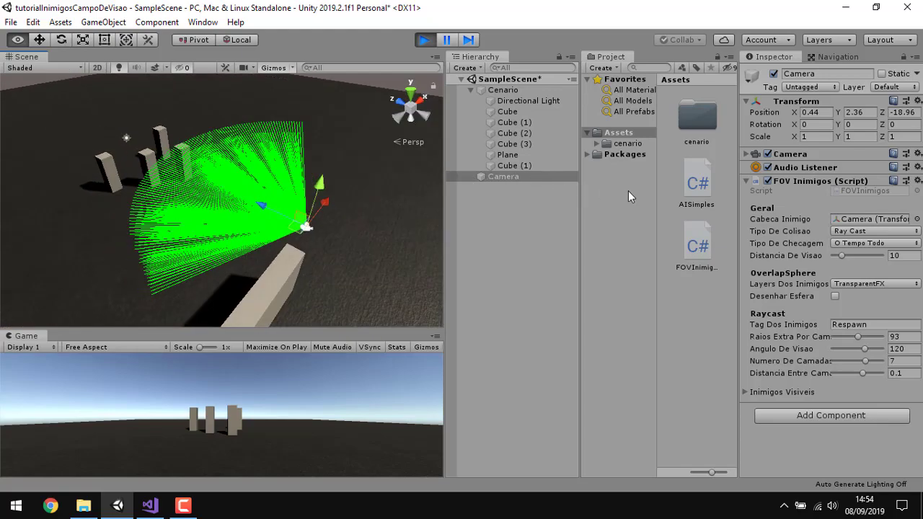
{"action": "left_click", "coordinate": [900, 231]}
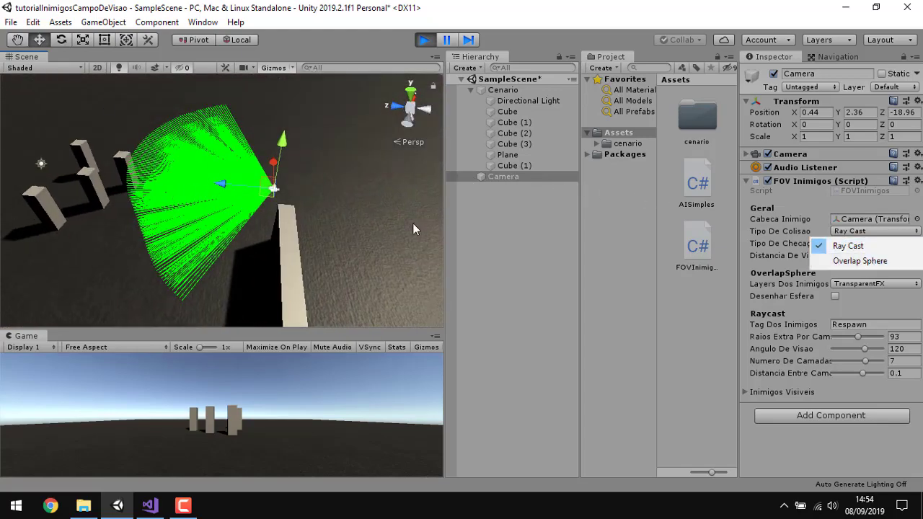
- Switch to Overlap Sphere detection with Desenhar Esfera turned on
{"action": "left_click", "coordinate": [849, 262]}
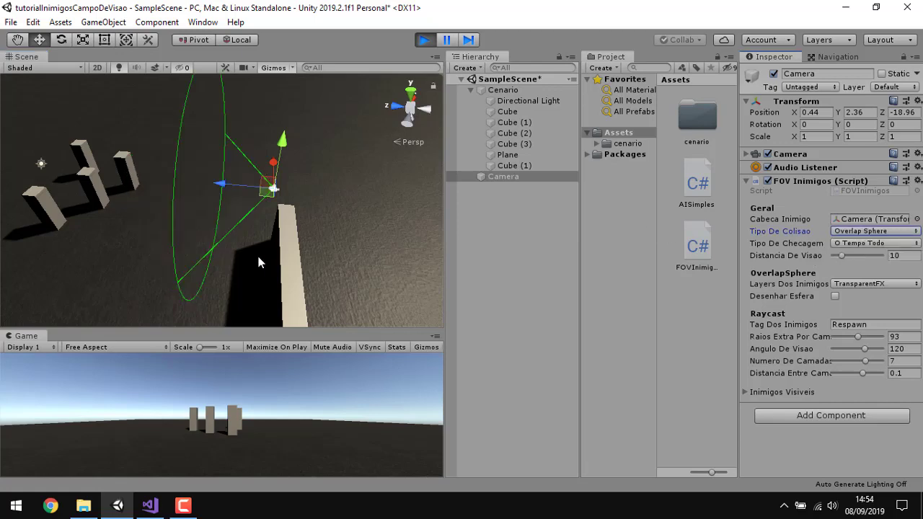
{"action": "left_click_drag", "start_coordinate": [258, 253], "coordinate": [802, 243], "text": "alt"}
{"action": "left_click", "coordinate": [835, 296]}
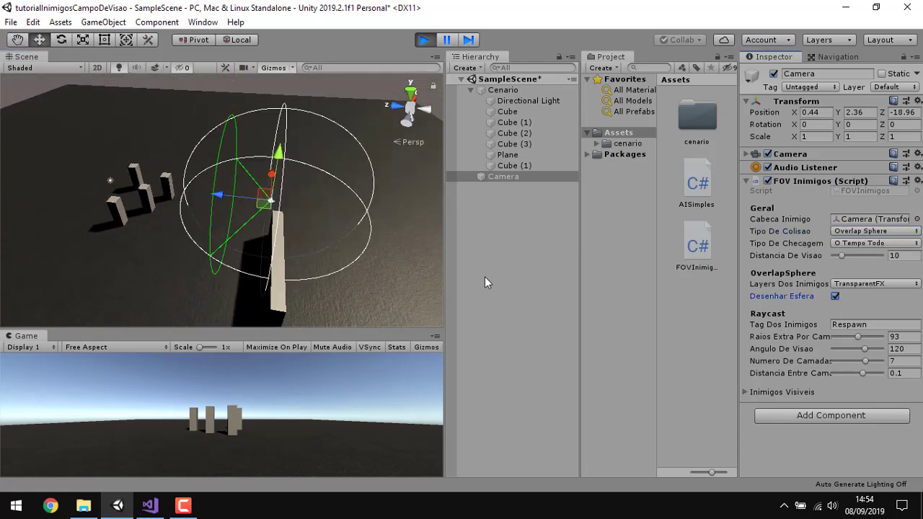
{"action": "left_click_drag", "start_coordinate": [312, 254], "coordinate": [339, 254], "text": "alt"}
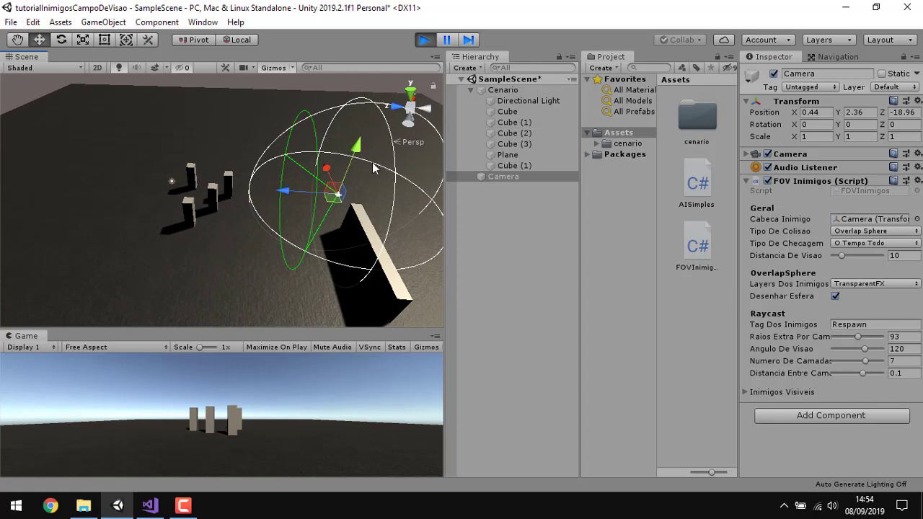
- Move the Camera toward the pillars, settle it at Z -10.67, then stop play mode
{"action": "mouse_move", "coordinate": [283, 191]}
{"action": "left_mouse_down"}
{"action": "mouse_move", "coordinate": [189, 201]}
{"action": "mouse_move", "coordinate": [202, 197]}
{"action": "left_mouse_up"}
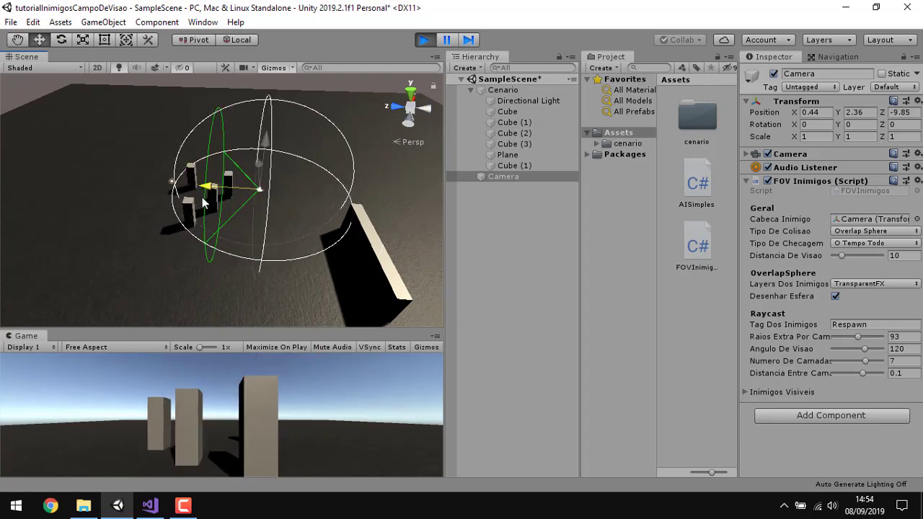
{"action": "left_click_drag", "start_coordinate": [309, 222], "coordinate": [87, 249], "text": "alt"}
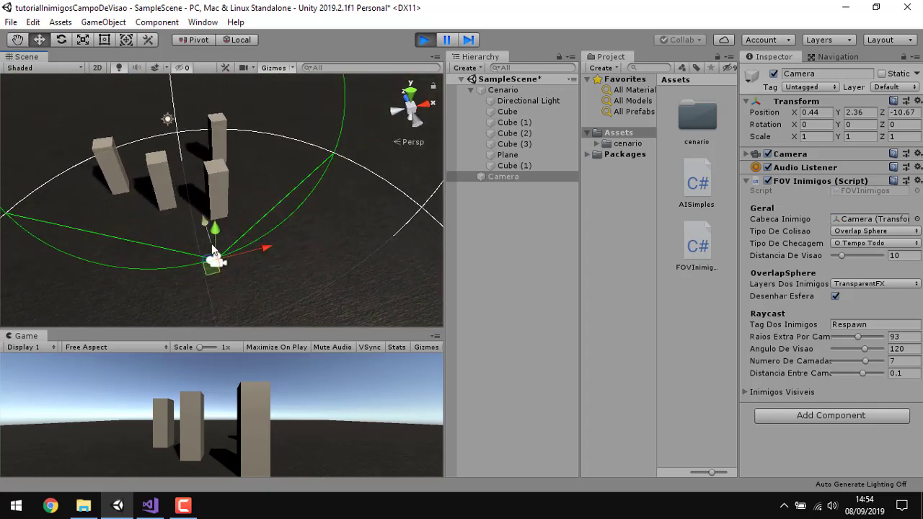
{"action": "mouse_move", "coordinate": [284, 207]}
{"action": "left_mouse_down", "text": "alt"}
{"action": "mouse_move", "coordinate": [246, 268]}
{"action": "mouse_move", "coordinate": [271, 249]}
{"action": "mouse_move", "coordinate": [314, 283]}
{"action": "left_mouse_up", "text": "alt"}
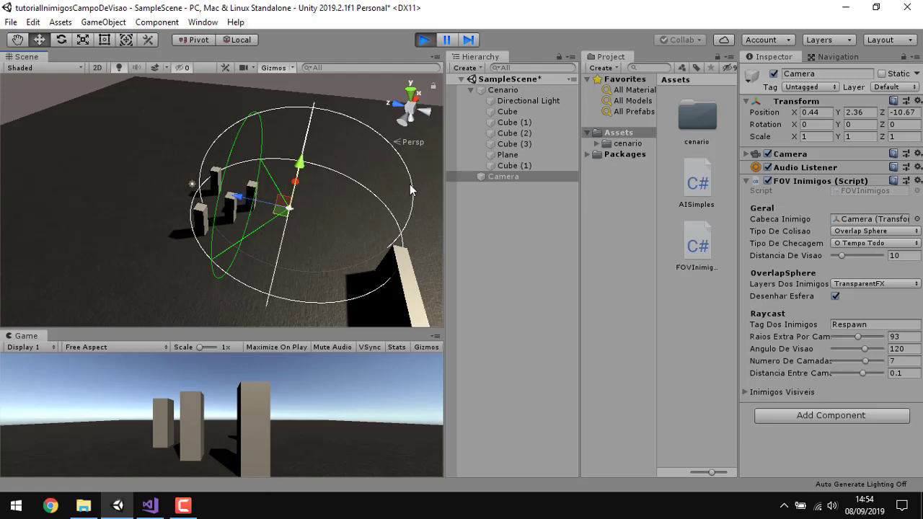
{"action": "left_click", "coordinate": [423, 41]}
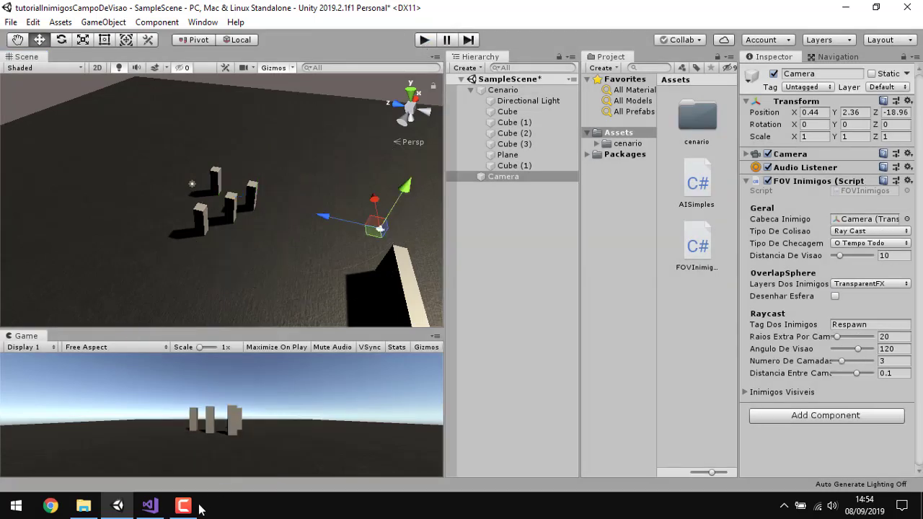
{"action": "left_click", "coordinate": [150, 505]}
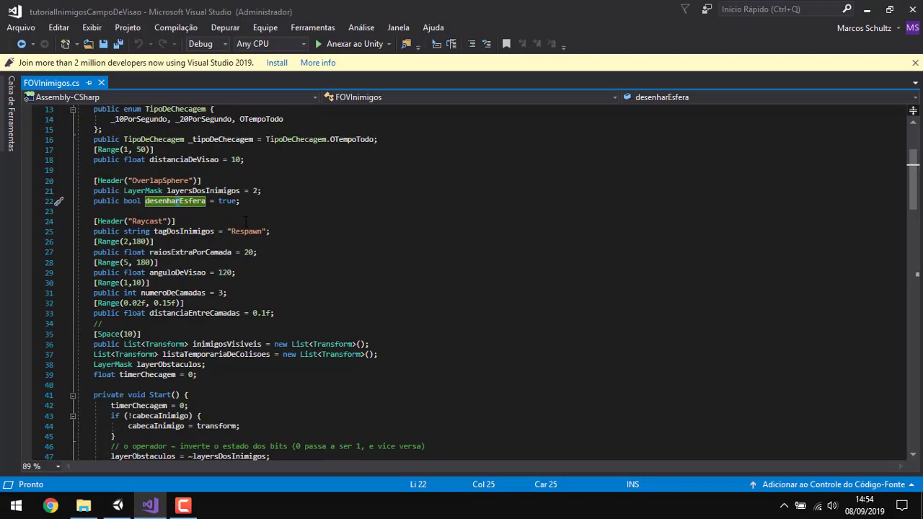
{"action": "left_click", "coordinate": [207, 200]}
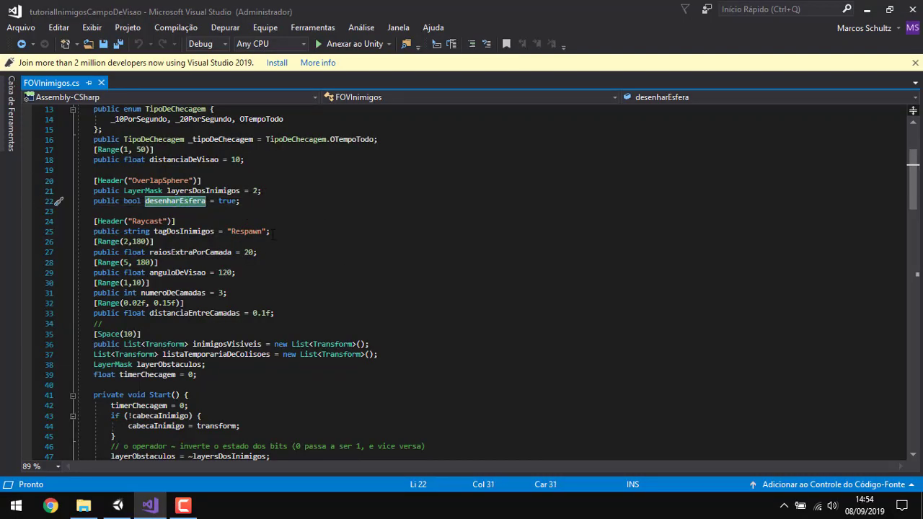
{"action": "left_click", "coordinate": [213, 231]}
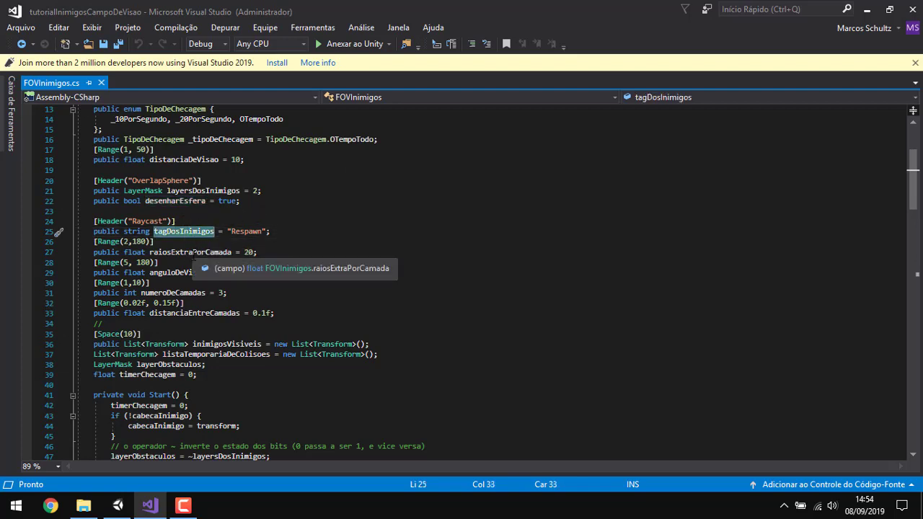
{"action": "double_click", "coordinate": [198, 253]}
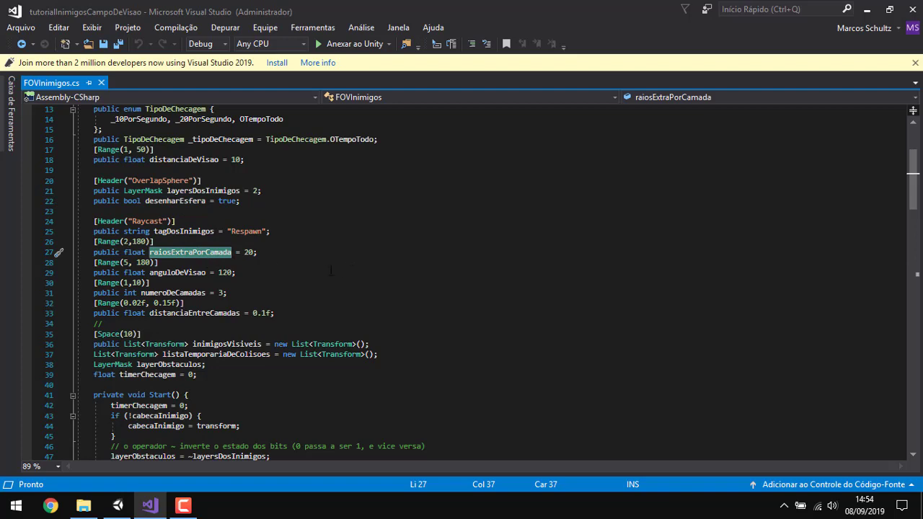
{"action": "double_click", "coordinate": [166, 293]}
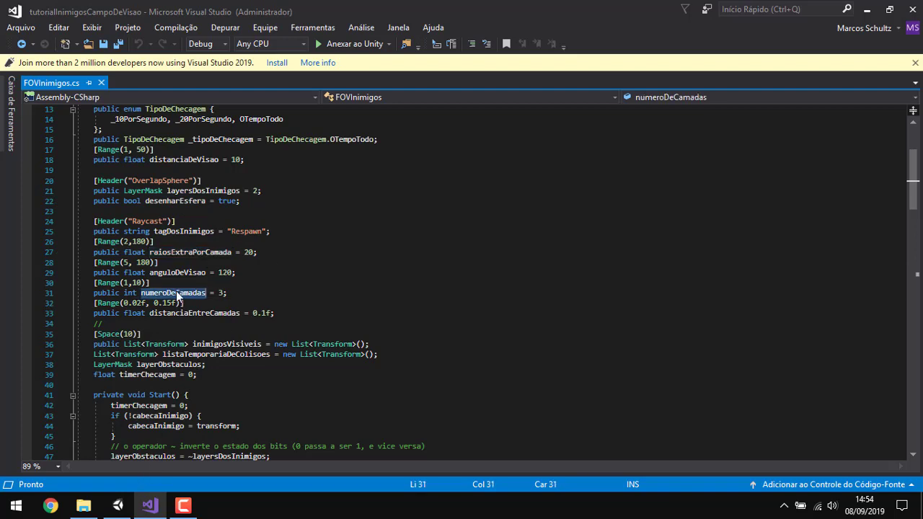
{"action": "double_click", "coordinate": [177, 272]}
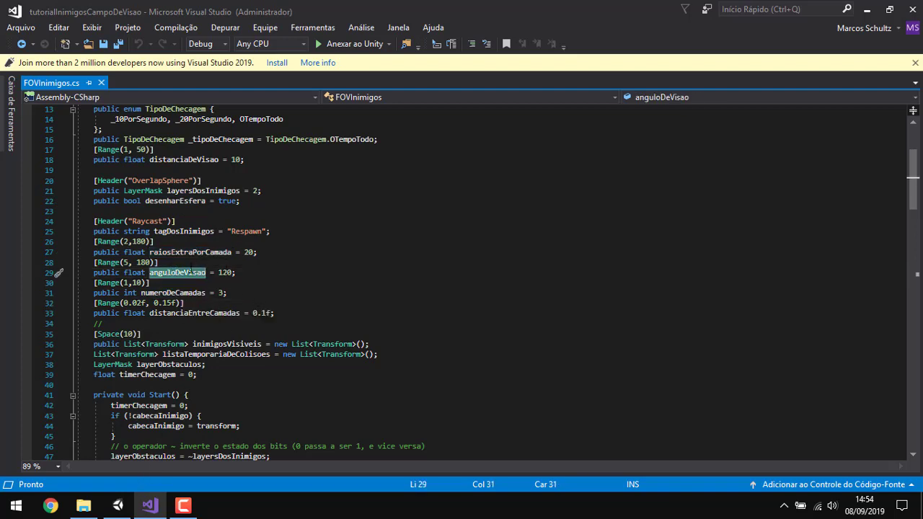
{"action": "left_click", "coordinate": [190, 182]}
{"action": "left_click", "coordinate": [210, 313]}
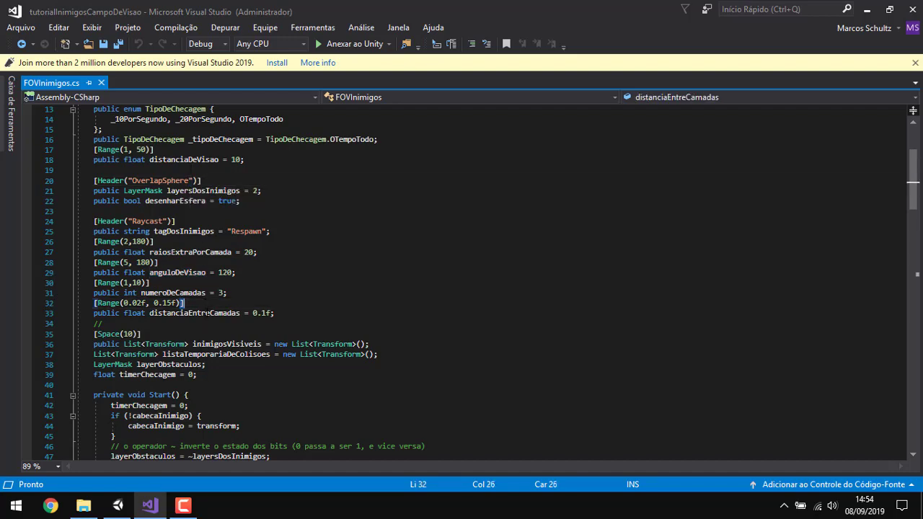
{"action": "scroll", "coordinate": [205, 326], "scroll_direction": "down", "scroll_amount": 2}
{"action": "scroll", "coordinate": [330, 292], "scroll_direction": "down", "scroll_amount": 2}
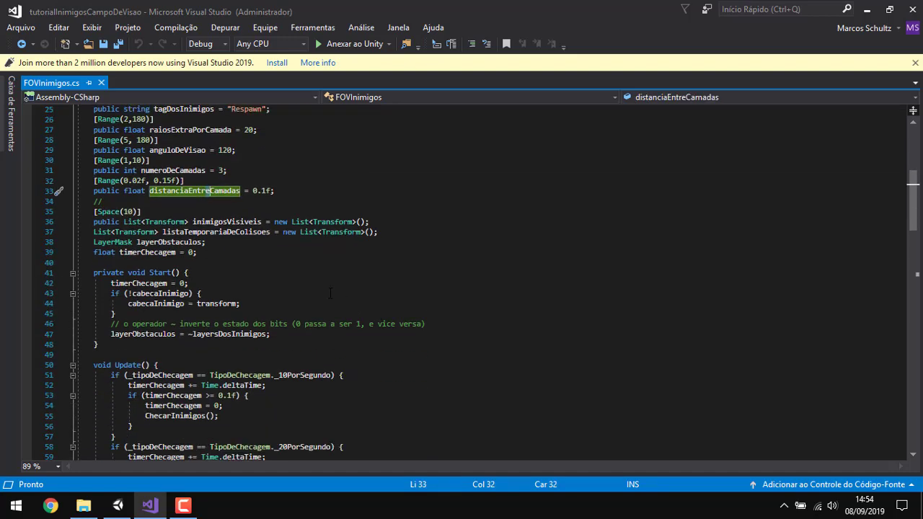
{"action": "left_click", "coordinate": [215, 224]}
{"action": "left_click_drag", "start_coordinate": [370, 222], "coordinate": [94, 222]}
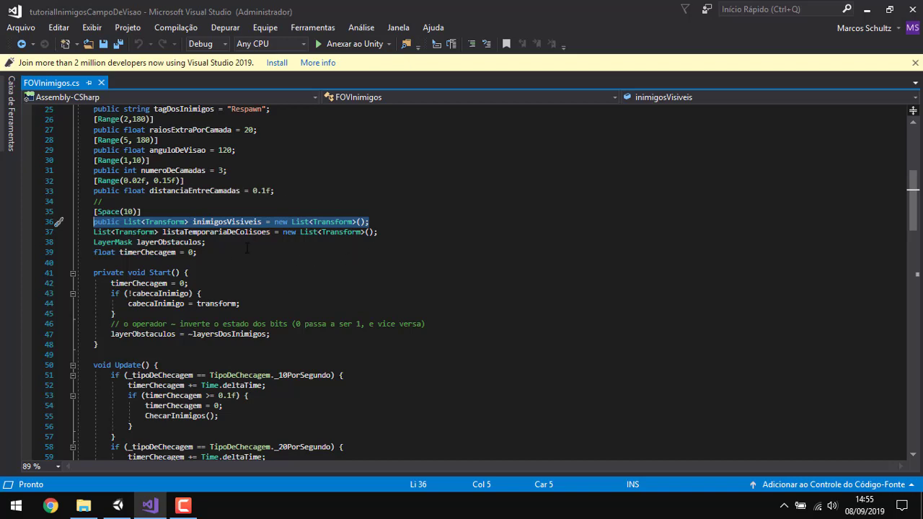
{"action": "double_click", "coordinate": [220, 231]}
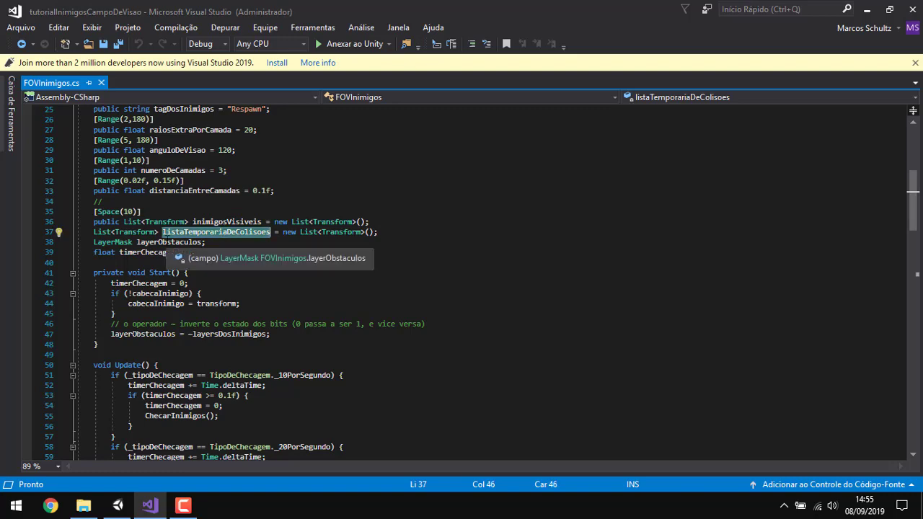
{"action": "double_click", "coordinate": [173, 242]}
{"action": "scroll", "coordinate": [316, 241], "scroll_direction": "up", "scroll_amount": 3}
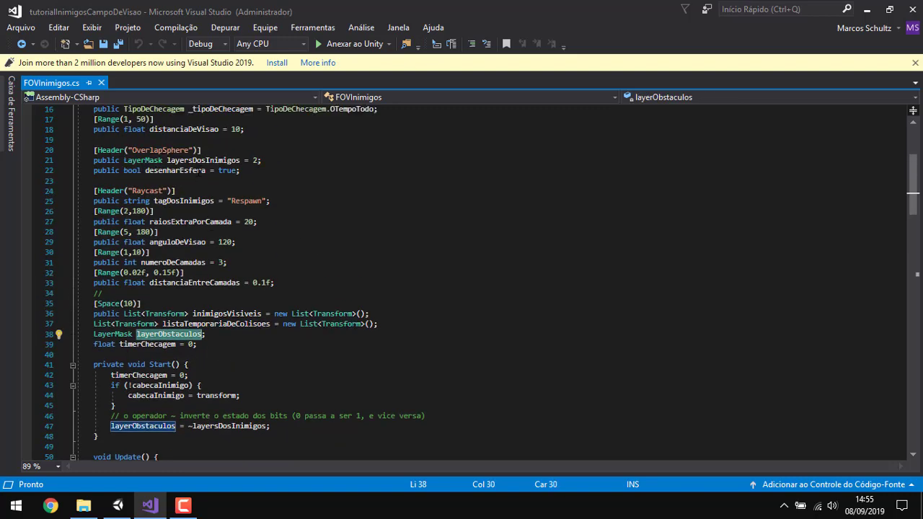
{"action": "scroll", "coordinate": [189, 170], "scroll_direction": "up", "scroll_amount": 1}
{"action": "double_click", "coordinate": [203, 191]}
{"action": "scroll", "coordinate": [216, 163], "scroll_direction": "down", "scroll_amount": 3}
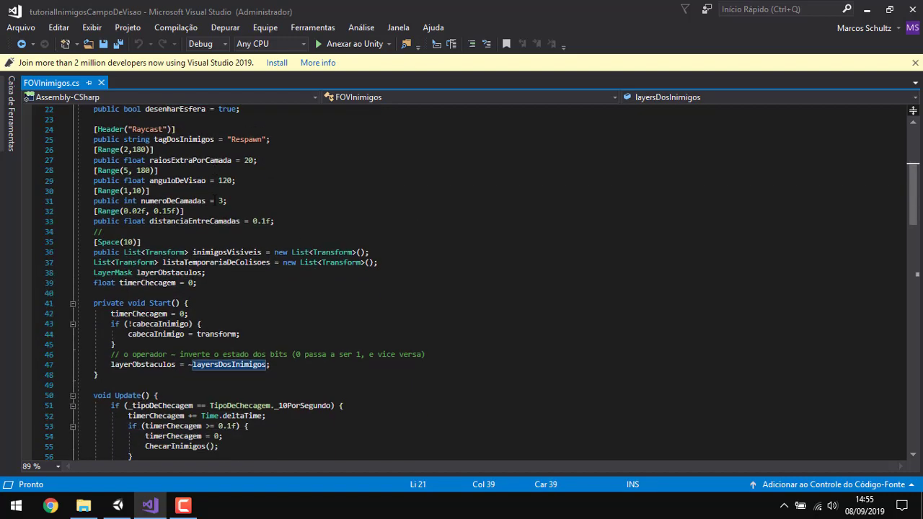
{"action": "scroll", "coordinate": [216, 163], "scroll_direction": "up", "scroll_amount": 1}
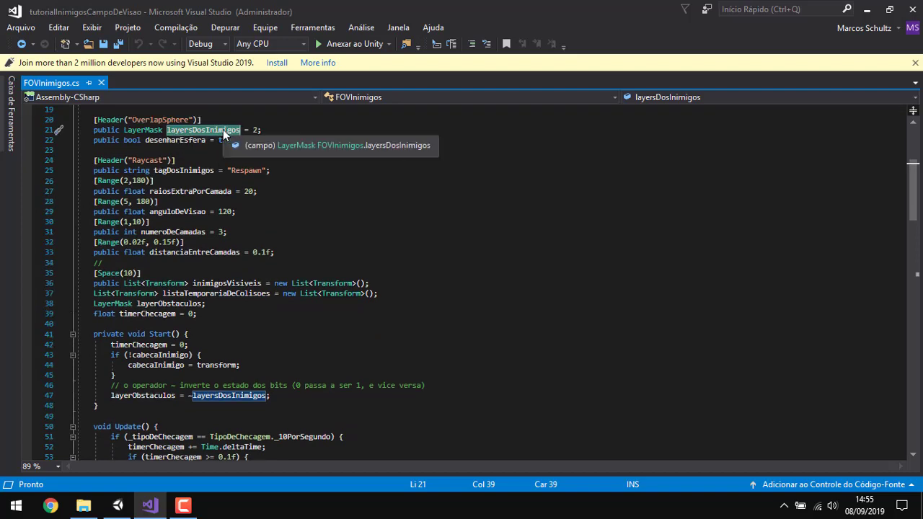
{"action": "scroll", "coordinate": [242, 120], "scroll_direction": "down", "scroll_amount": 3}
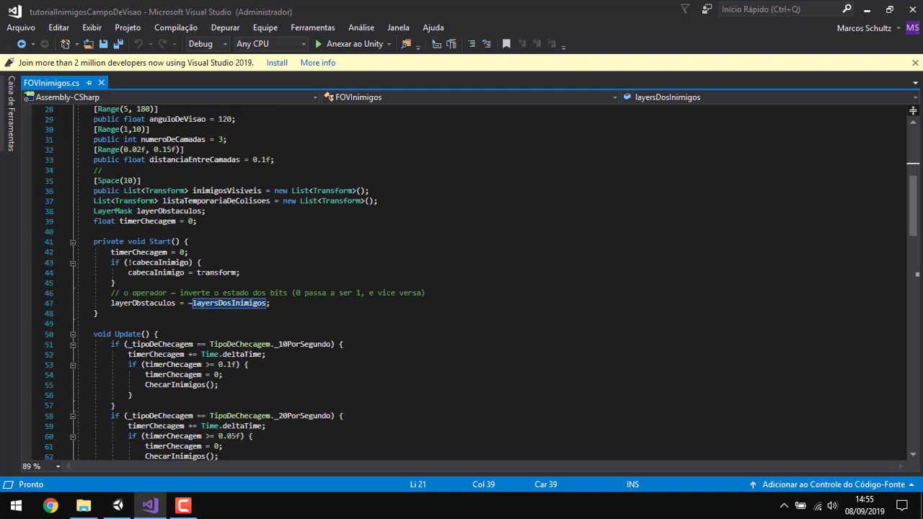
{"action": "double_click", "coordinate": [125, 304]}
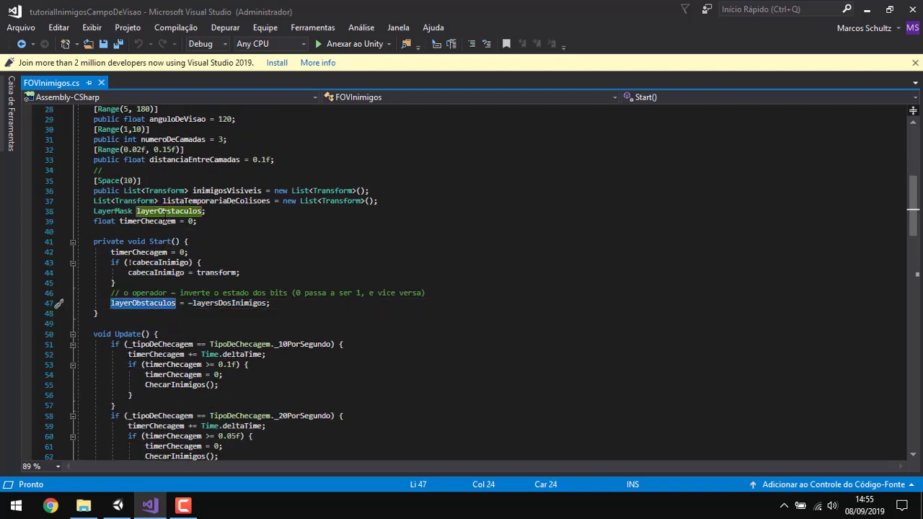
{"action": "left_click_drag", "start_coordinate": [188, 302], "coordinate": [267, 303]}
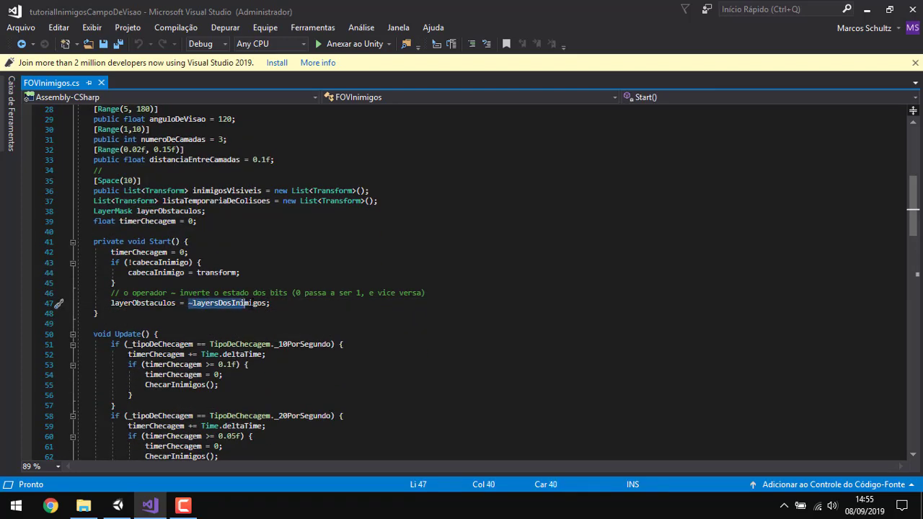
{"action": "left_click", "coordinate": [189, 304]}
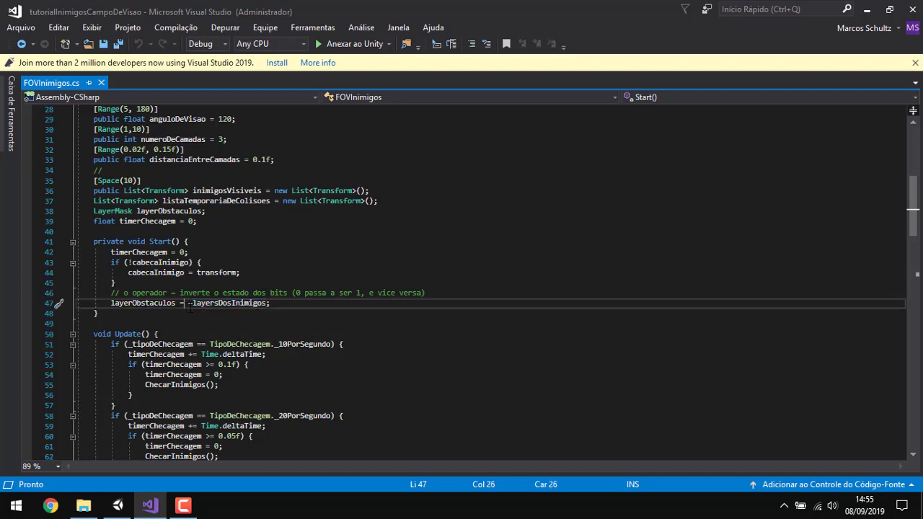
{"action": "type", "text": "("}
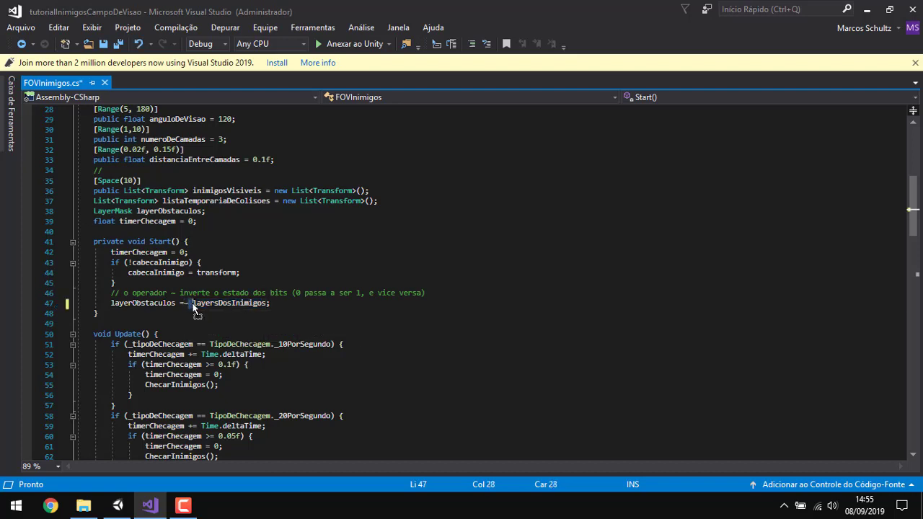
{"action": "key", "text": "ctrl+z"}
{"action": "left_click", "coordinate": [317, 324]}
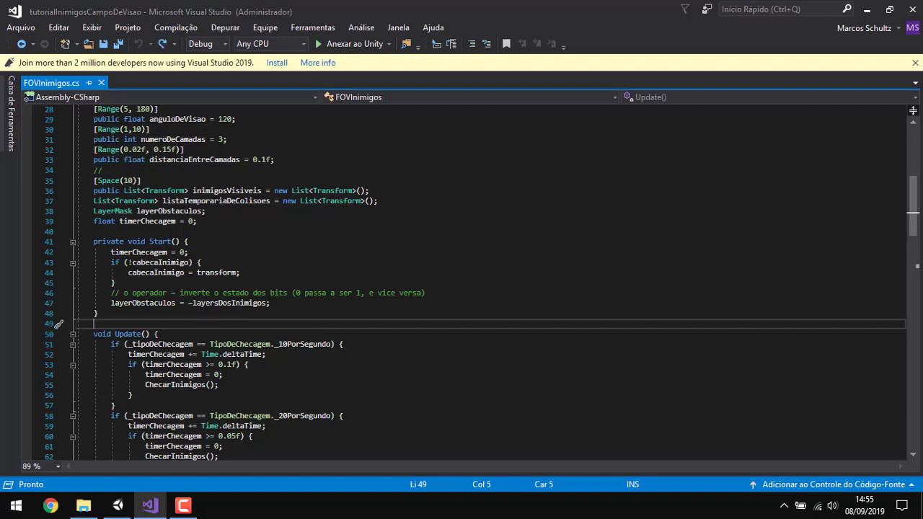
{"action": "double_click", "coordinate": [230, 303]}
{"action": "scroll", "coordinate": [316, 270], "scroll_direction": "down", "scroll_amount": 2}
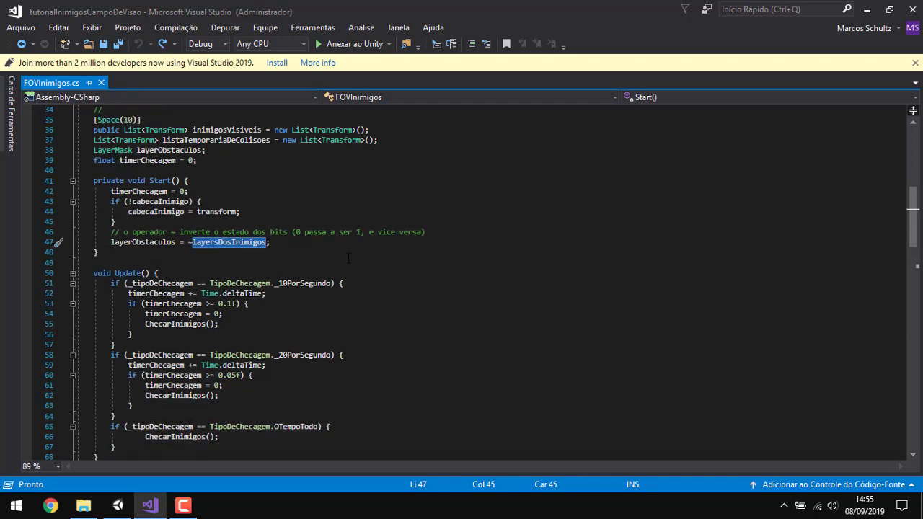
{"action": "scroll", "coordinate": [316, 270], "scroll_direction": "down", "scroll_amount": 3}
{"action": "left_click", "coordinate": [165, 181]}
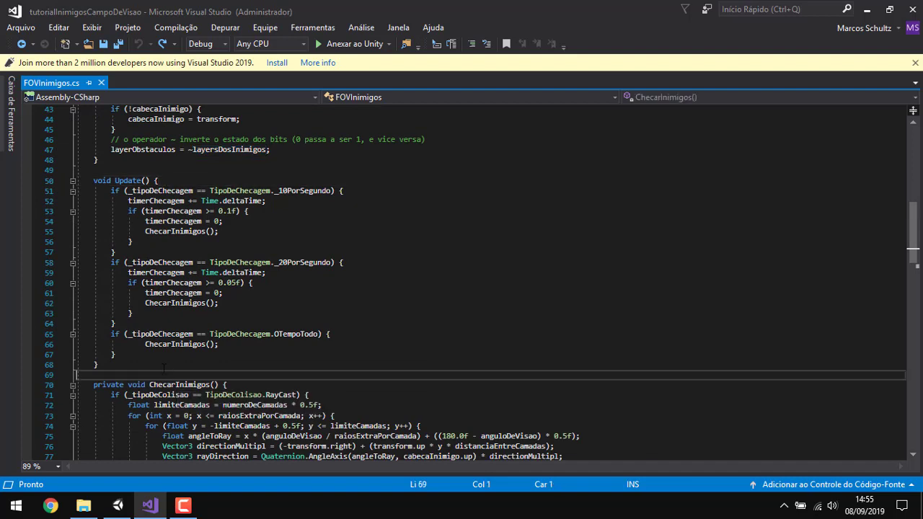
- Remove the extra indentation before the ChecarInimigos() call on line 66
{"action": "left_click_drag", "start_coordinate": [116, 354], "coordinate": [111, 334]}
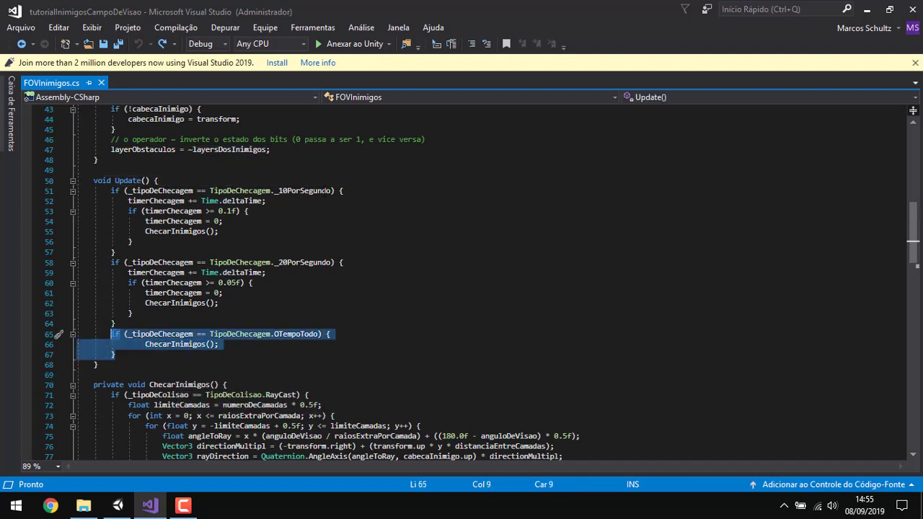
{"action": "left_click", "coordinate": [363, 191]}
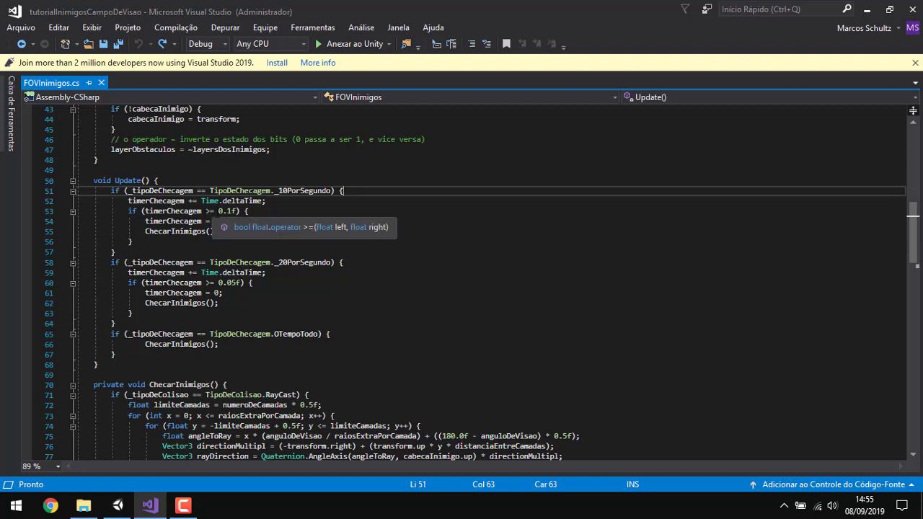
{"action": "left_click_drag", "start_coordinate": [219, 211], "coordinate": [231, 211]}
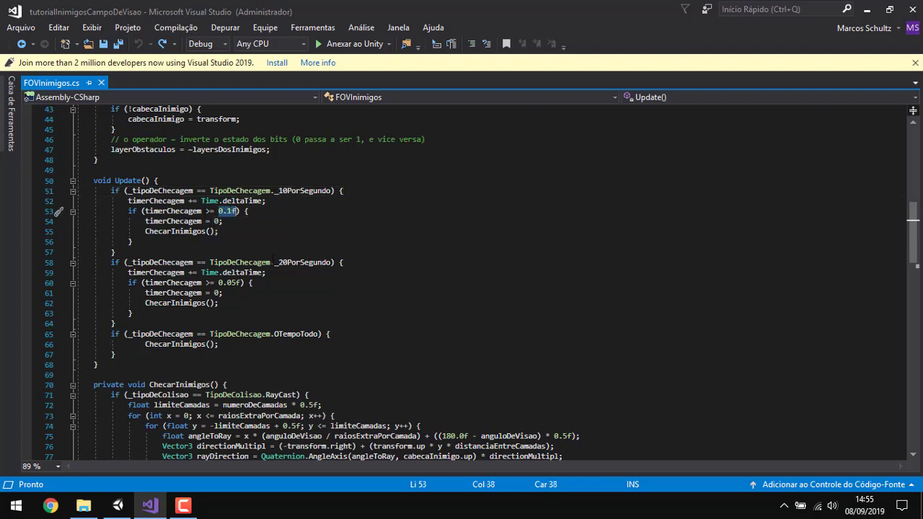
{"action": "key", "text": "Down"}
{"action": "key", "text": "Down"}
{"action": "key", "text": "Down"}
{"action": "key", "text": "Down"}
{"action": "key", "text": "Down"}
{"action": "double_click", "coordinate": [229, 283]}
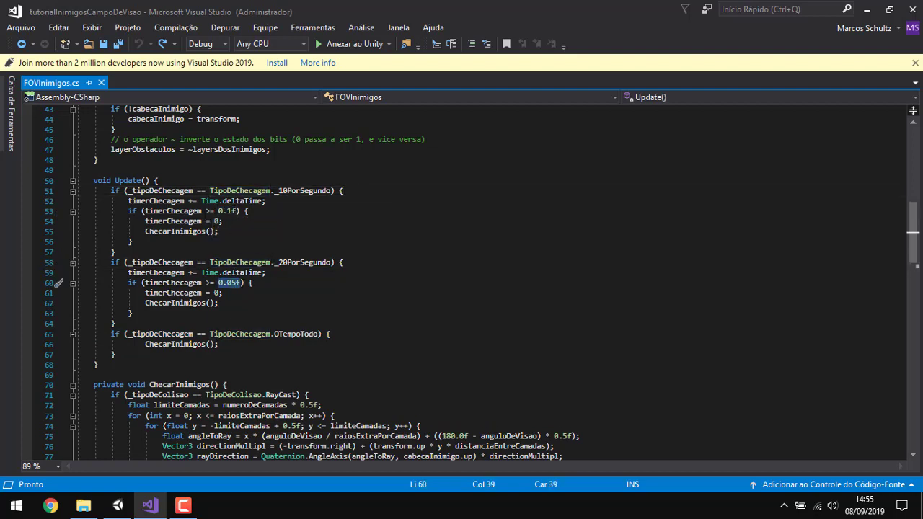
{"action": "left_click", "coordinate": [373, 334]}
{"action": "left_click_drag", "start_coordinate": [219, 344], "coordinate": [141, 344]}
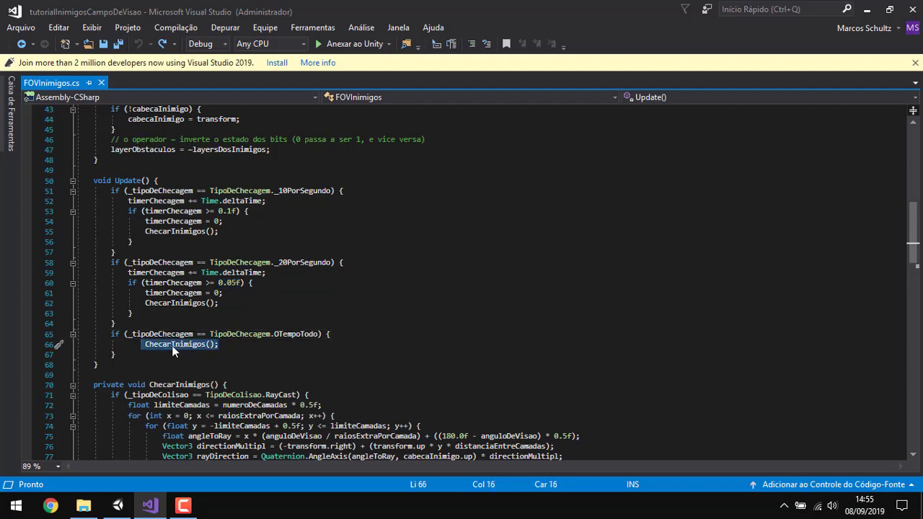
{"action": "left_click", "coordinate": [155, 344]}
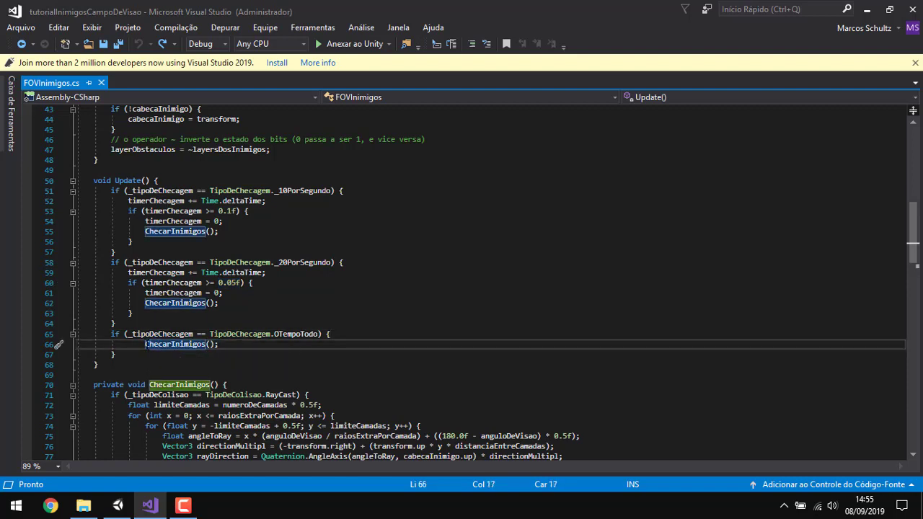
{"action": "key", "text": "BackSpace"}
{"action": "key", "text": "BackSpace"}
{"action": "key", "text": "BackSpace"}
- Review the RayCast x loop over raiosExtraPorCamada and the angle-per-ray division on line 75
{"action": "scroll", "coordinate": [535, 274], "scroll_direction": "down", "scroll_amount": 1}
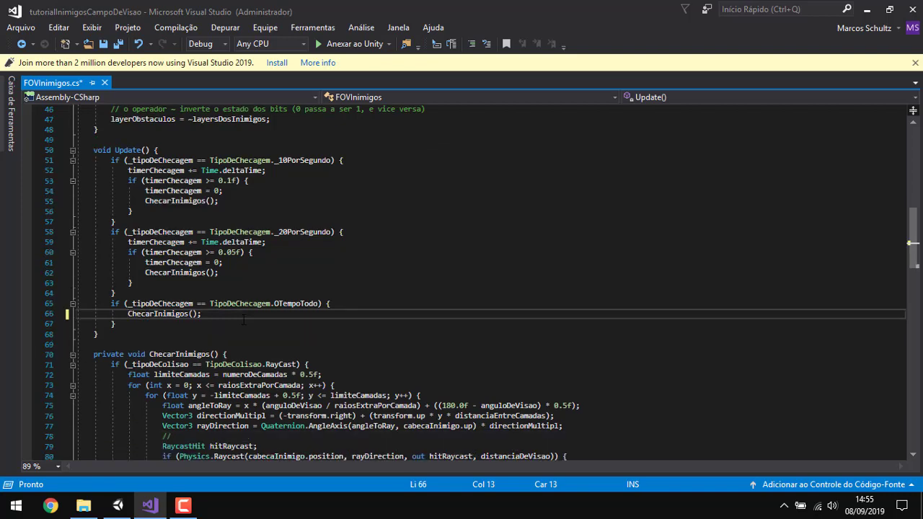
{"action": "scroll", "coordinate": [534, 274], "scroll_direction": "down", "scroll_amount": 3}
{"action": "left_click", "coordinate": [535, 263]}
{"action": "scroll", "coordinate": [535, 269], "scroll_direction": "down", "scroll_amount": 1}
{"action": "scroll", "coordinate": [534, 269], "scroll_direction": "down", "scroll_amount": 4}
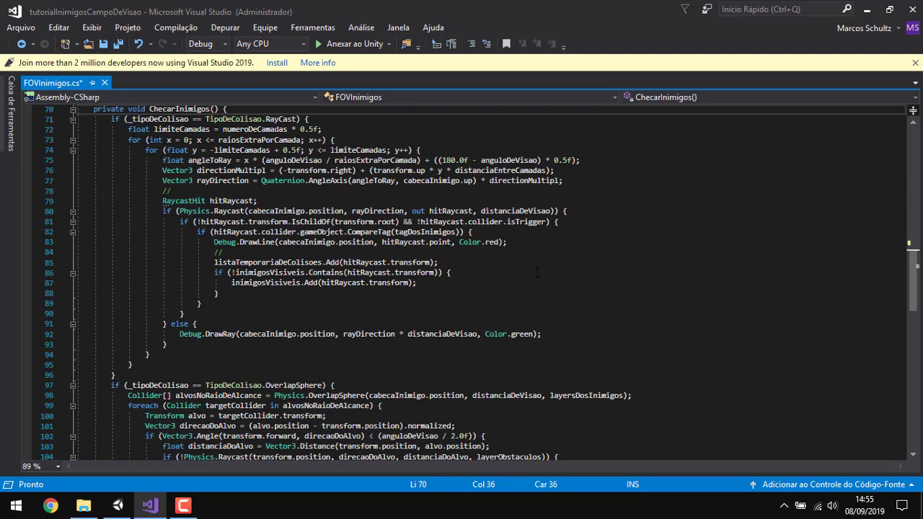
{"action": "scroll", "coordinate": [550, 277], "scroll_direction": "up", "scroll_amount": 2}
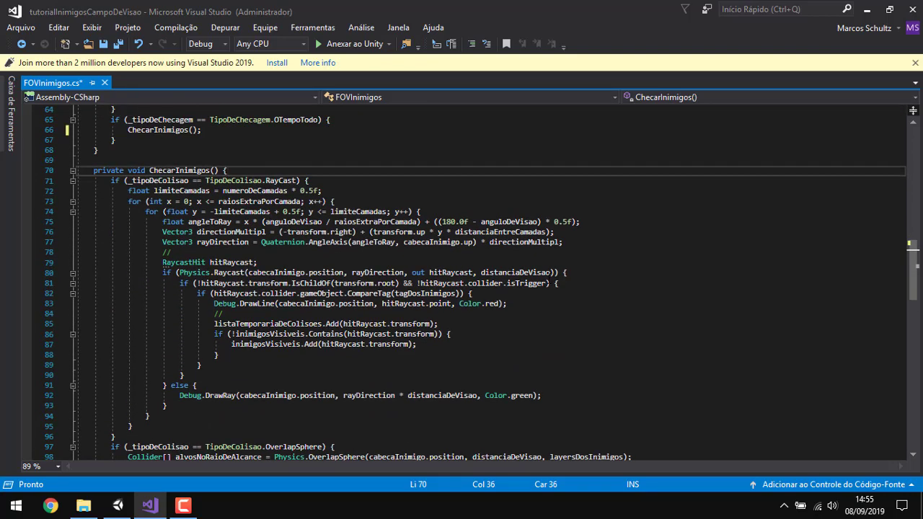
{"action": "scroll", "coordinate": [459, 266], "scroll_direction": "down", "scroll_amount": 8}
{"action": "scroll", "coordinate": [460, 282], "scroll_direction": "down", "scroll_amount": 6}
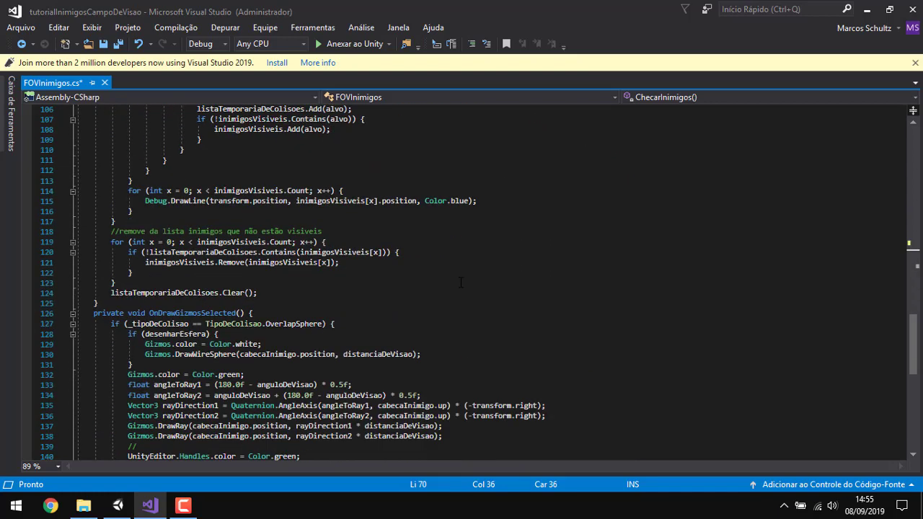
{"action": "scroll", "coordinate": [449, 301], "scroll_direction": "up", "scroll_amount": 14}
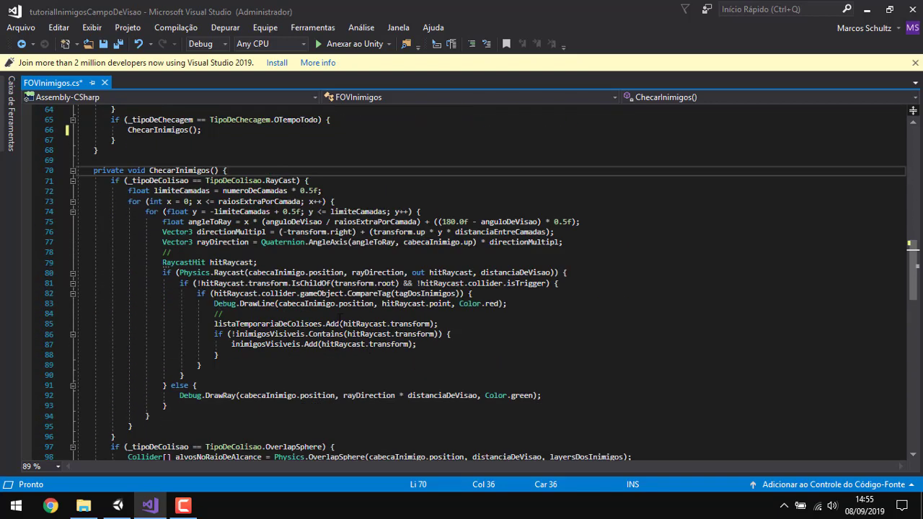
{"action": "left_click", "coordinate": [324, 178]}
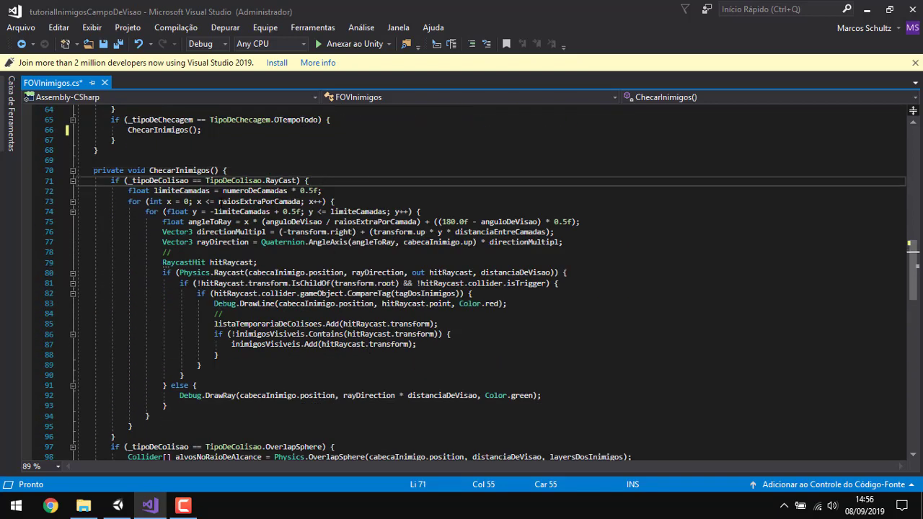
{"action": "mouse_move", "coordinate": [127, 202]}
{"action": "left_mouse_down"}
{"action": "mouse_move", "coordinate": [335, 202]}
{"action": "mouse_move", "coordinate": [128, 202]}
{"action": "left_mouse_up"}
{"action": "left_click", "coordinate": [180, 212]}
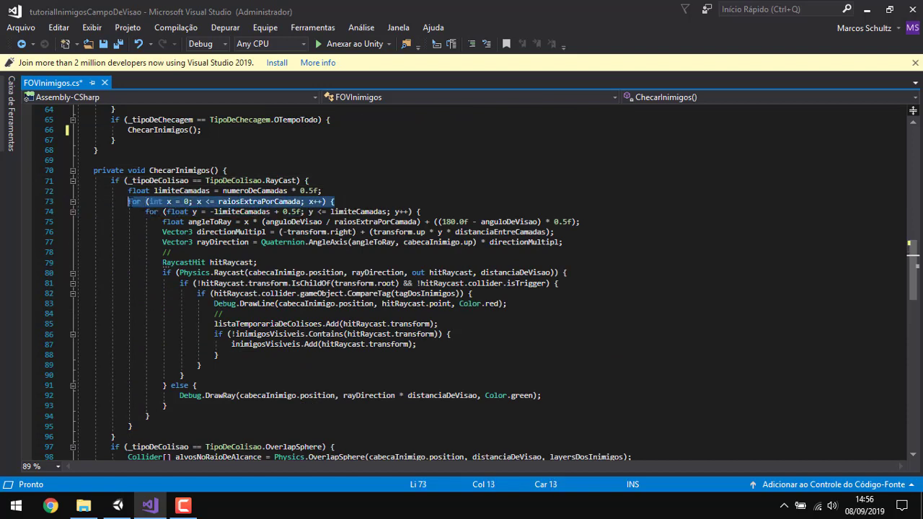
{"action": "double_click", "coordinate": [233, 204]}
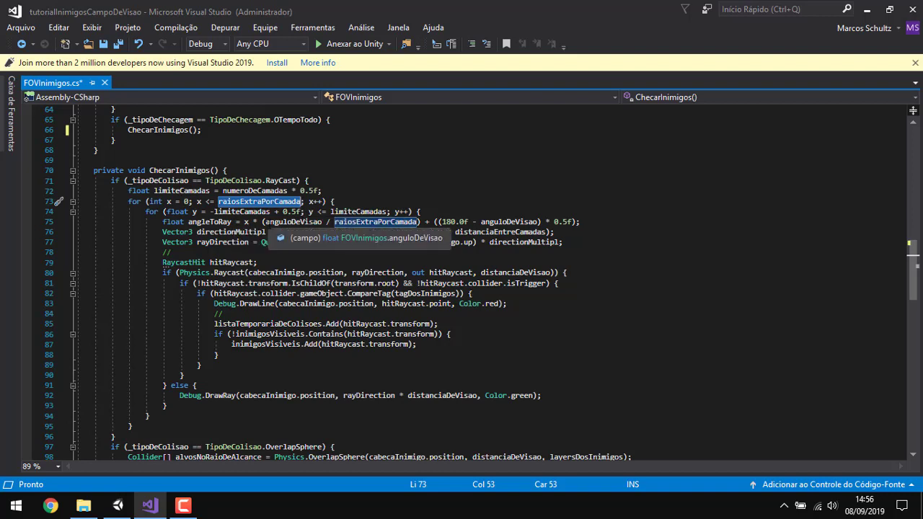
{"action": "left_click_drag", "start_coordinate": [261, 222], "coordinate": [421, 222]}
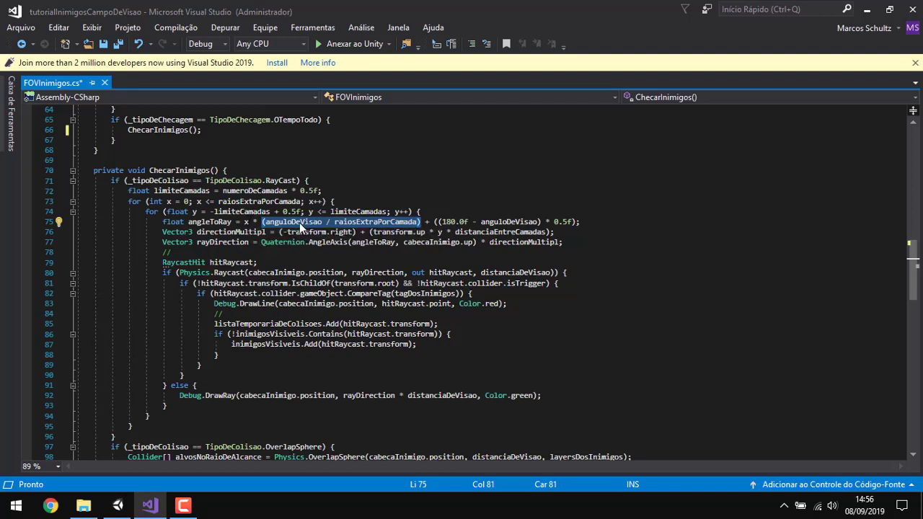
{"action": "left_click", "coordinate": [116, 508]}
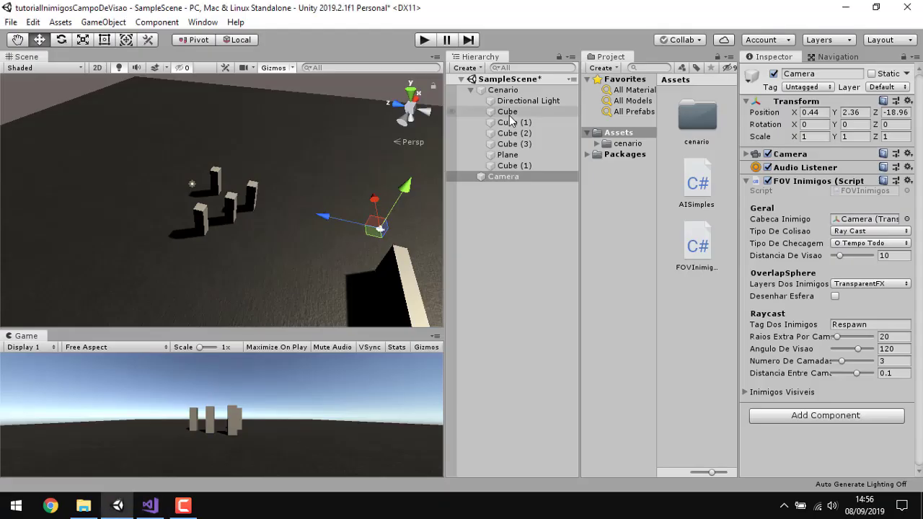
- In Play mode, drop Numero De Camadas to 1 and widen Angulo De Visao to 142
{"action": "left_click", "coordinate": [424, 40]}
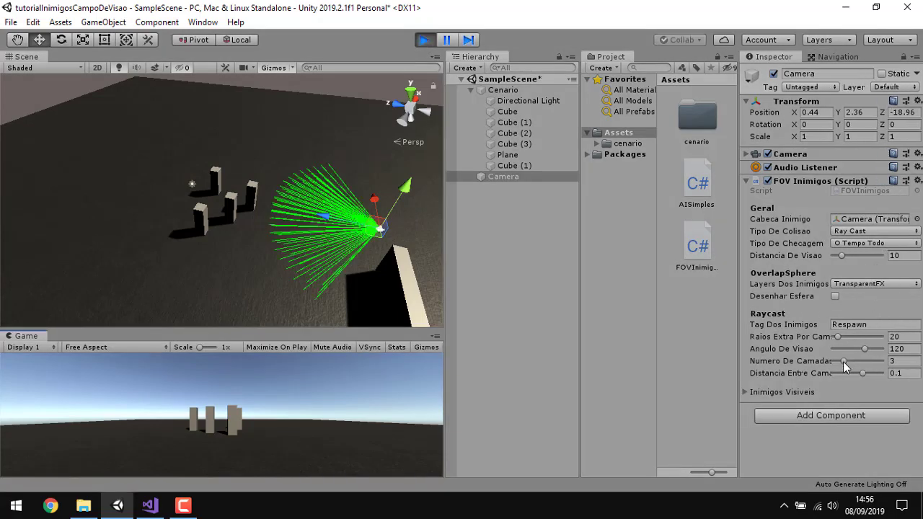
{"action": "left_click_drag", "start_coordinate": [844, 361], "coordinate": [831, 362]}
{"action": "right_click_drag", "start_coordinate": [310, 277], "coordinate": [534, 298]}
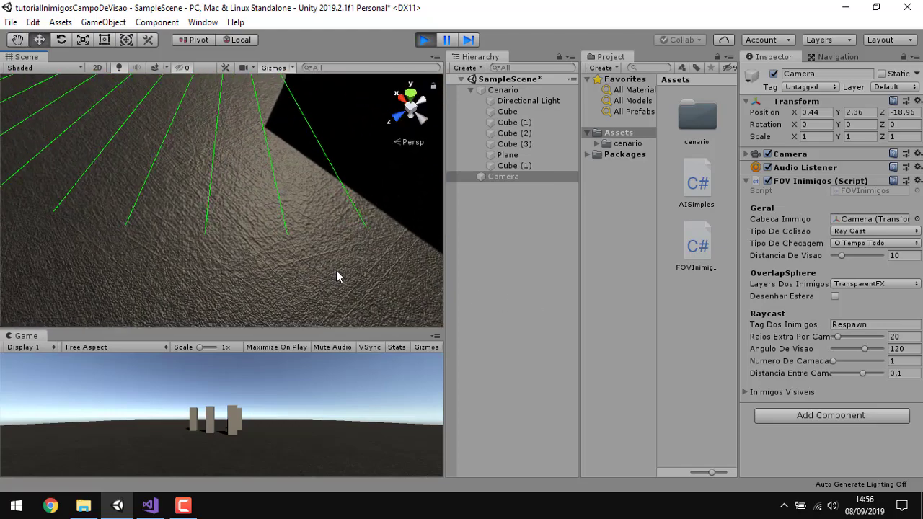
{"action": "right_click_drag", "start_coordinate": [534, 298], "coordinate": [281, 202]}
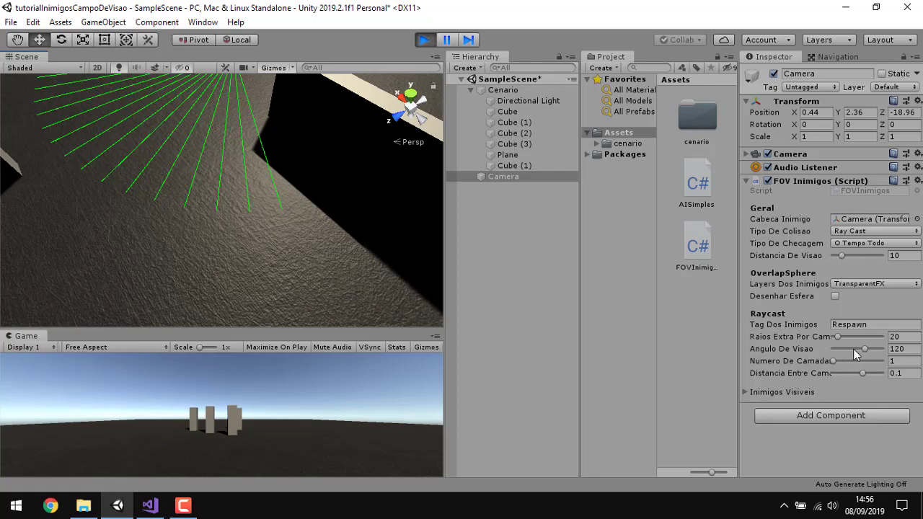
{"action": "left_click_drag", "start_coordinate": [865, 349], "coordinate": [836, 336]}
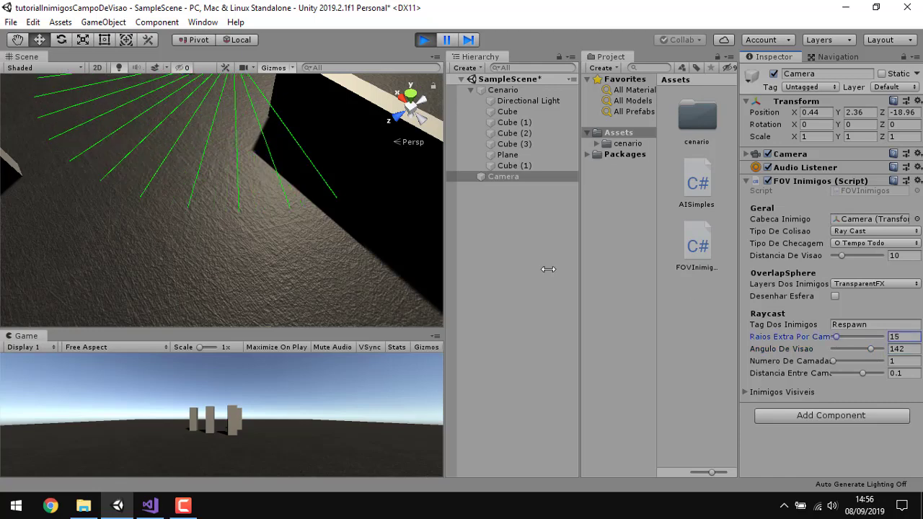
{"action": "left_click", "coordinate": [424, 40]}
{"action": "key", "text": "alt+Tab"}
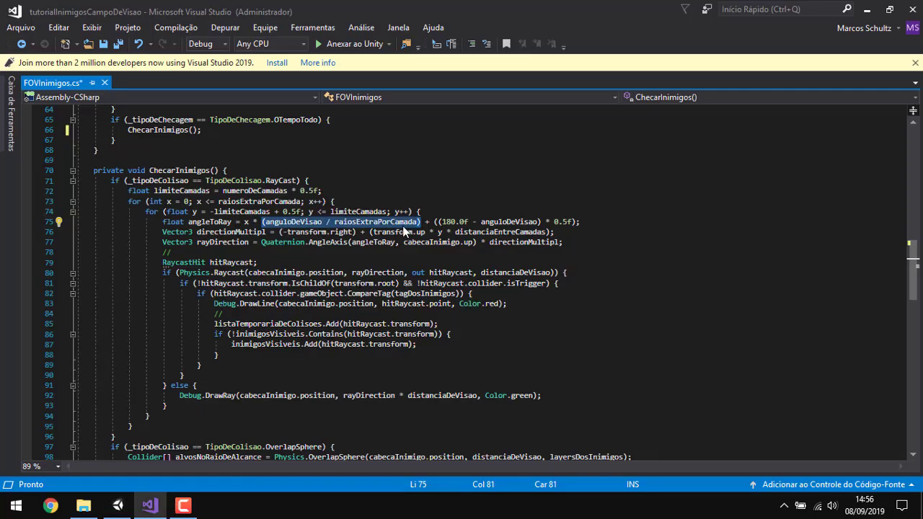
- Examine the angle formula's x multiplier and offset term on line 75 and the y loop on line 74
{"action": "left_click", "coordinate": [246, 222]}
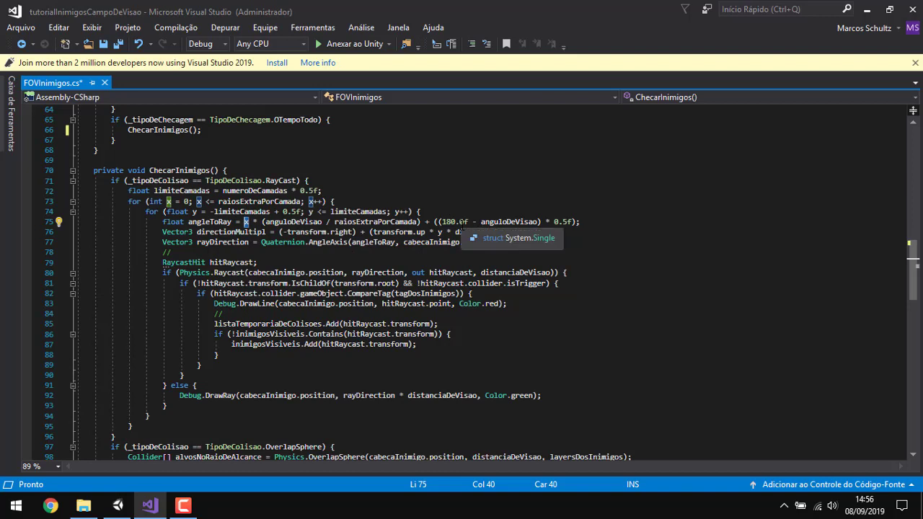
{"action": "left_click_drag", "start_coordinate": [435, 221], "coordinate": [581, 222]}
{"action": "left_click", "coordinate": [588, 223]}
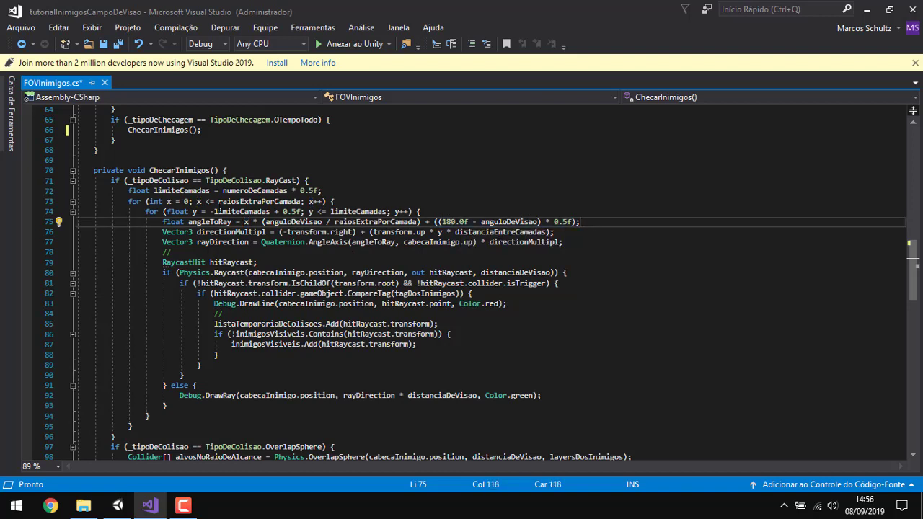
{"action": "left_click_drag", "start_coordinate": [422, 212], "coordinate": [147, 212]}
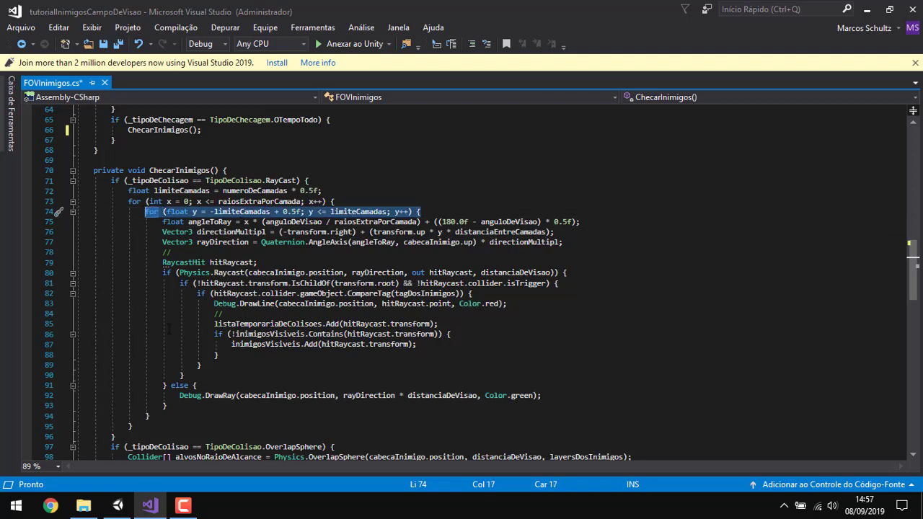
{"action": "left_click", "coordinate": [118, 505]}
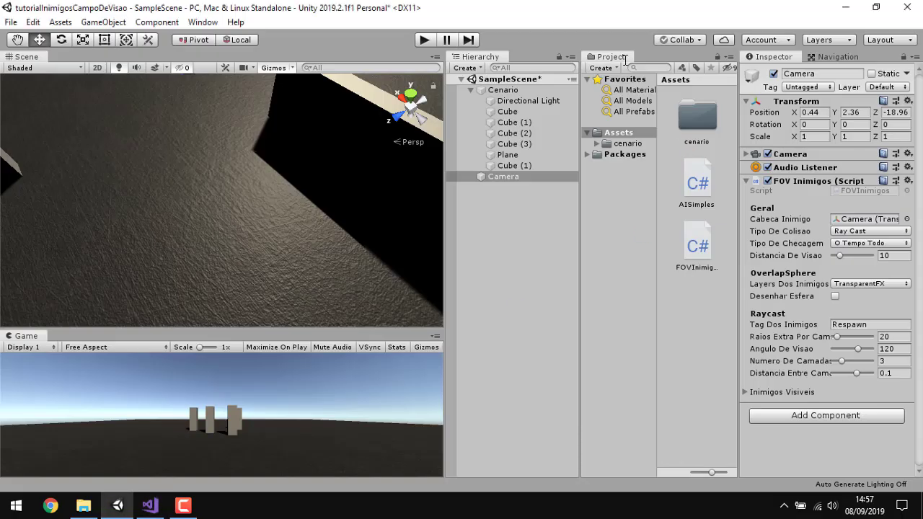
- Play the scene again, orbit around the three-layer green ray fan, then stop playback
{"action": "left_click", "coordinate": [425, 43]}
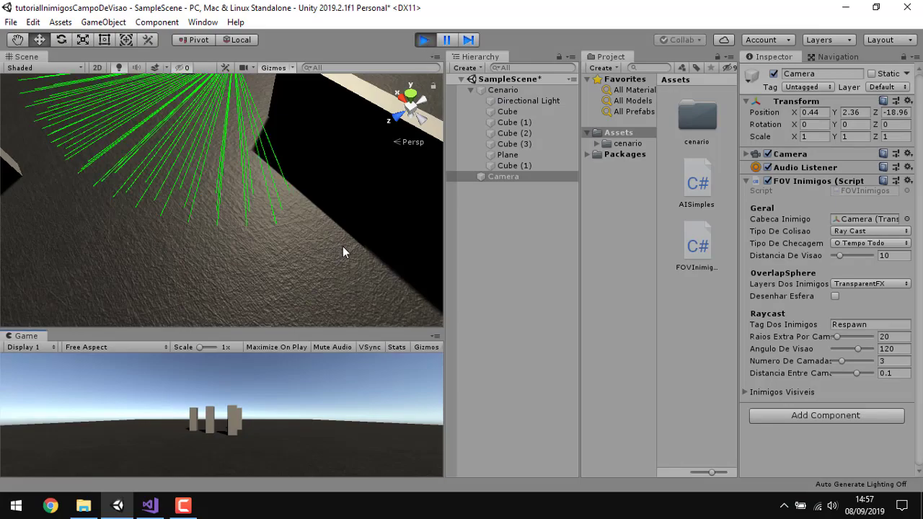
{"action": "mouse_move", "coordinate": [343, 246]}
{"action": "right_mouse_down"}
{"action": "mouse_move", "coordinate": [280, 261]}
{"action": "mouse_move", "coordinate": [223, 214]}
{"action": "mouse_move", "coordinate": [161, 80]}
{"action": "mouse_move", "coordinate": [175, 245]}
{"action": "right_mouse_up"}
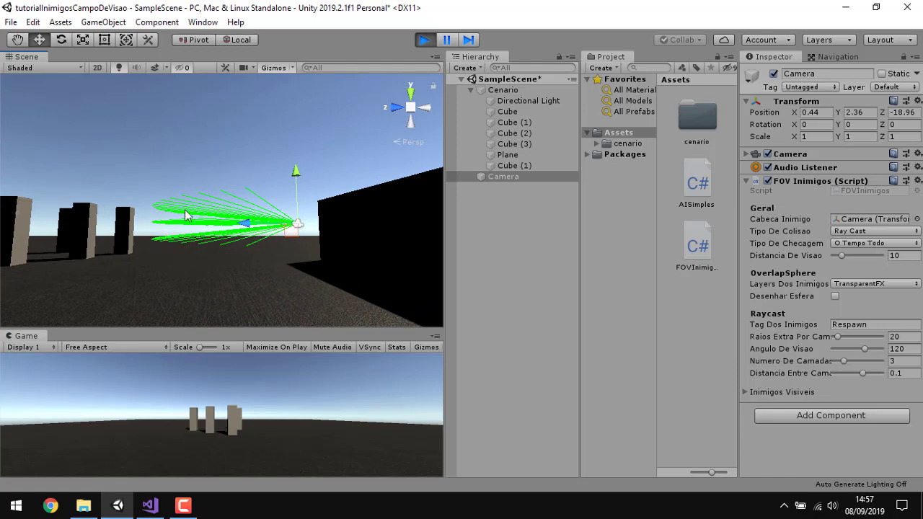
{"action": "left_click", "coordinate": [424, 40]}
{"action": "left_click", "coordinate": [149, 506]}
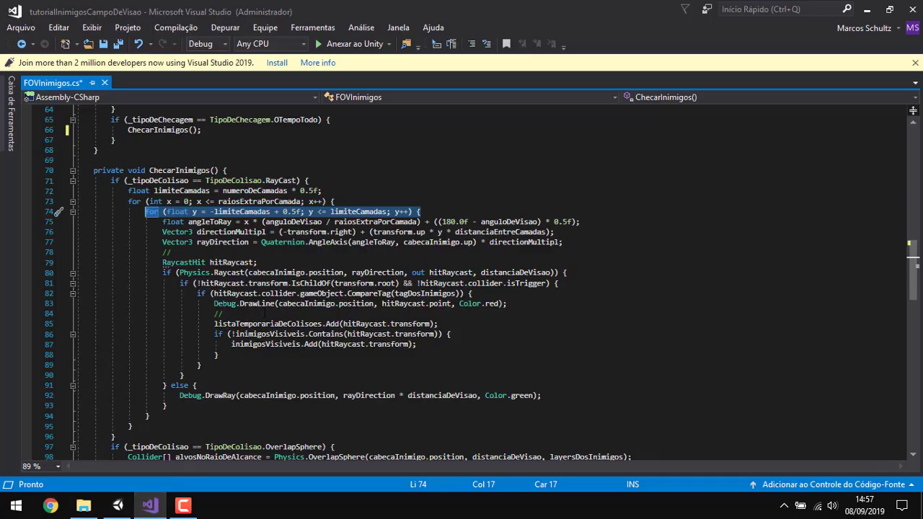
{"action": "left_click", "coordinate": [172, 263]}
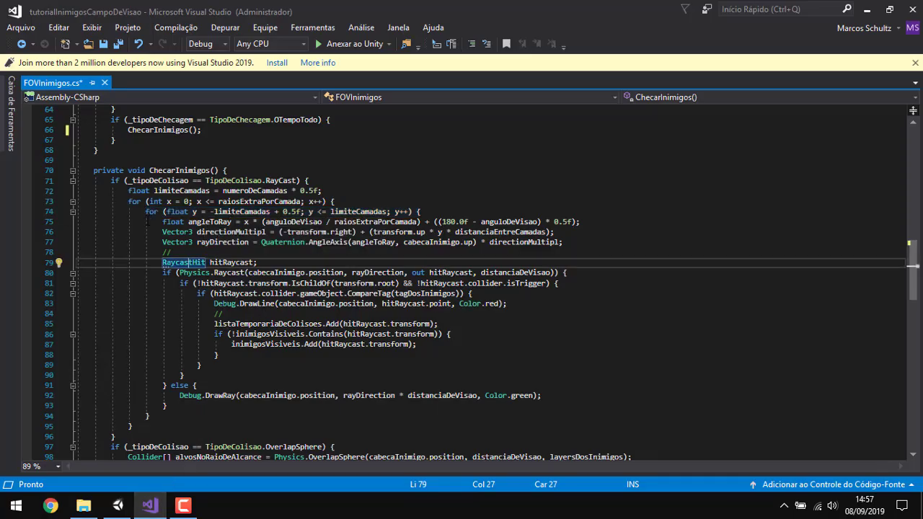
{"action": "double_click", "coordinate": [241, 212]}
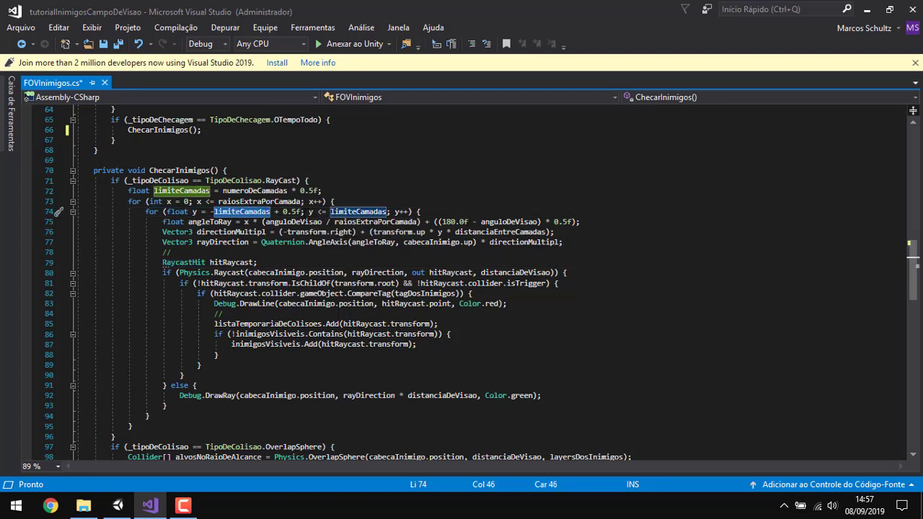
{"action": "left_click", "coordinate": [450, 214]}
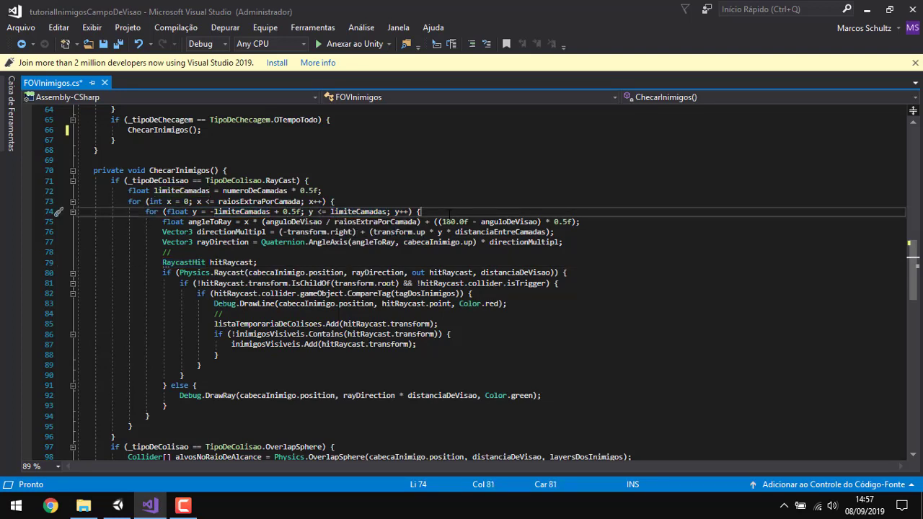
{"action": "left_click_drag", "start_coordinate": [369, 232], "coordinate": [555, 232]}
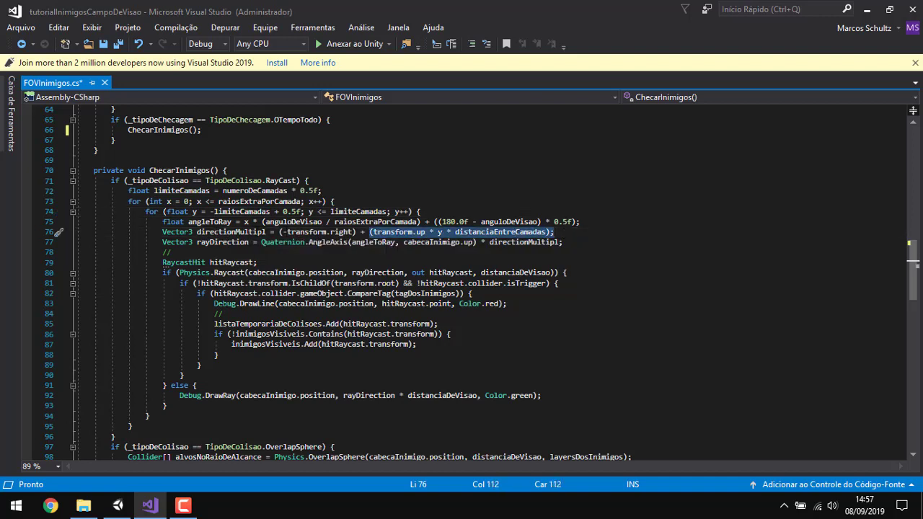
{"action": "left_click", "coordinate": [196, 231]}
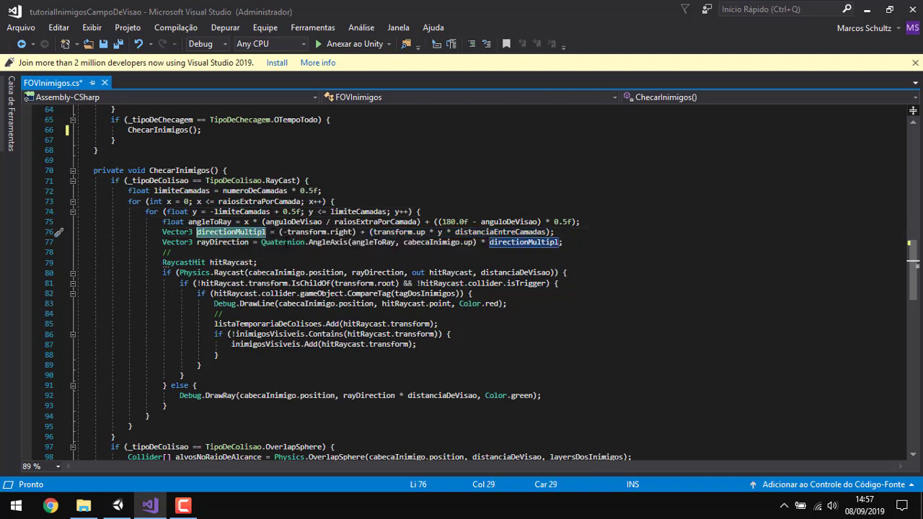
{"action": "left_click_drag", "start_coordinate": [280, 231], "coordinate": [356, 232]}
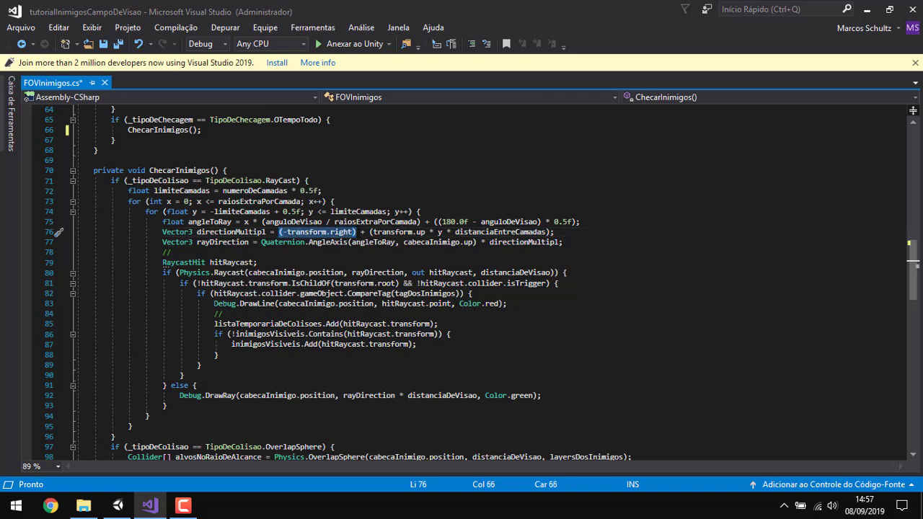
{"action": "left_click", "coordinate": [407, 231]}
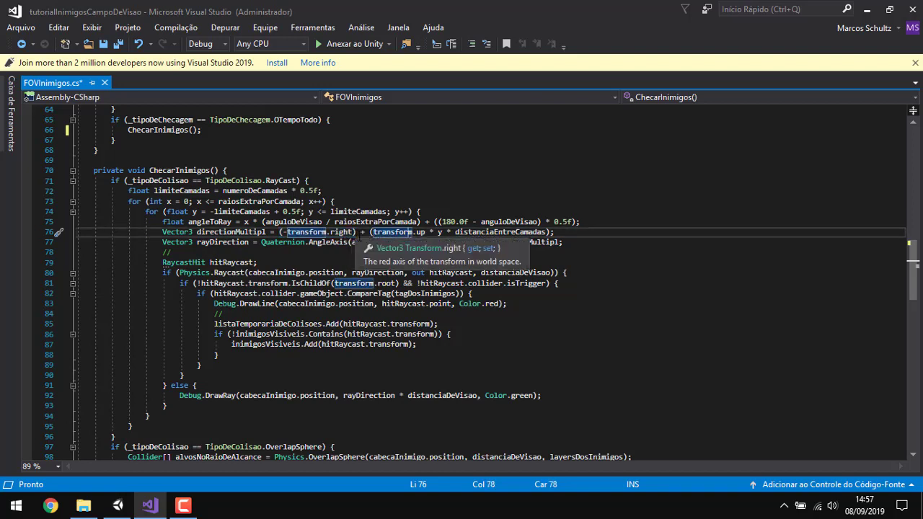
{"action": "left_click_drag", "start_coordinate": [370, 231], "coordinate": [567, 234]}
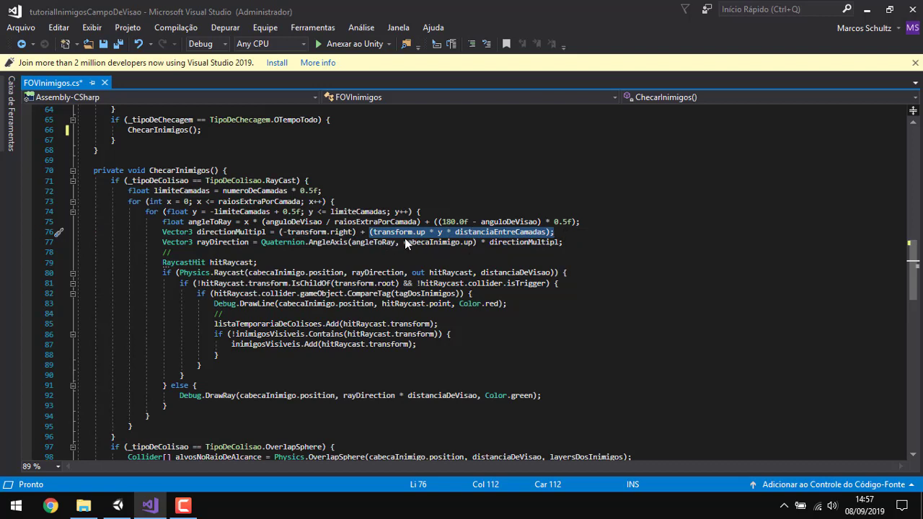
{"action": "left_click", "coordinate": [220, 242]}
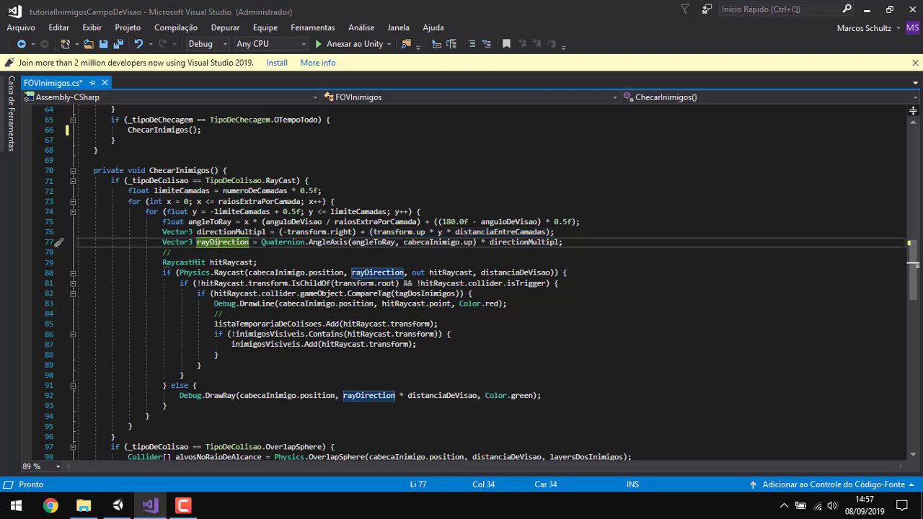
{"action": "mouse_move", "coordinate": [340, 243]}
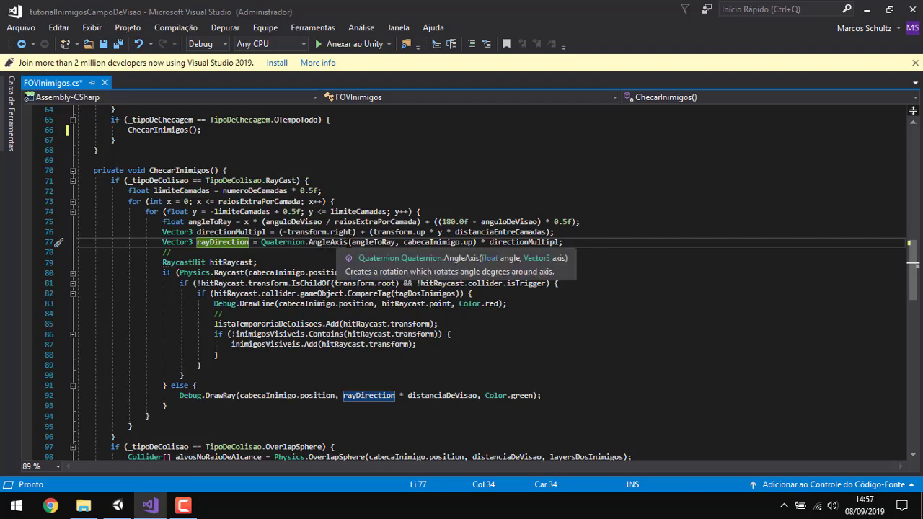
{"action": "double_click", "coordinate": [374, 243]}
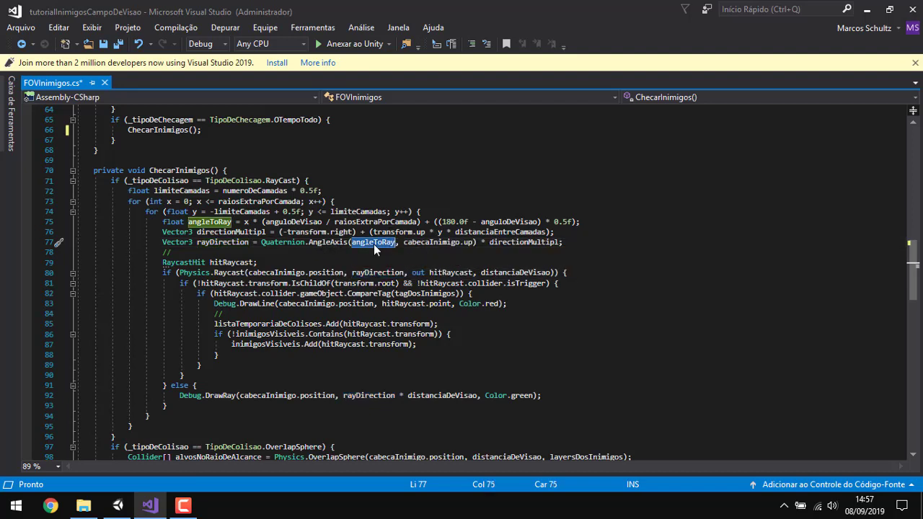
{"action": "left_click", "coordinate": [431, 243]}
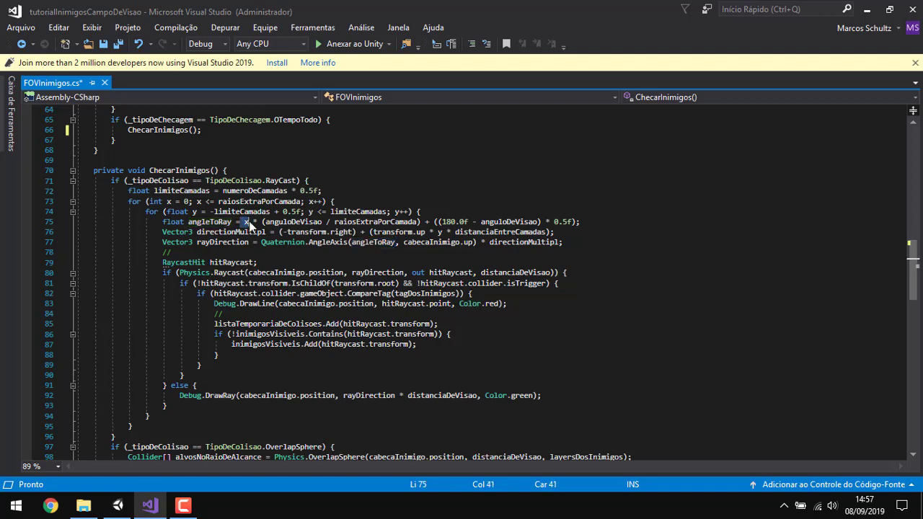
{"action": "double_click", "coordinate": [431, 243]}
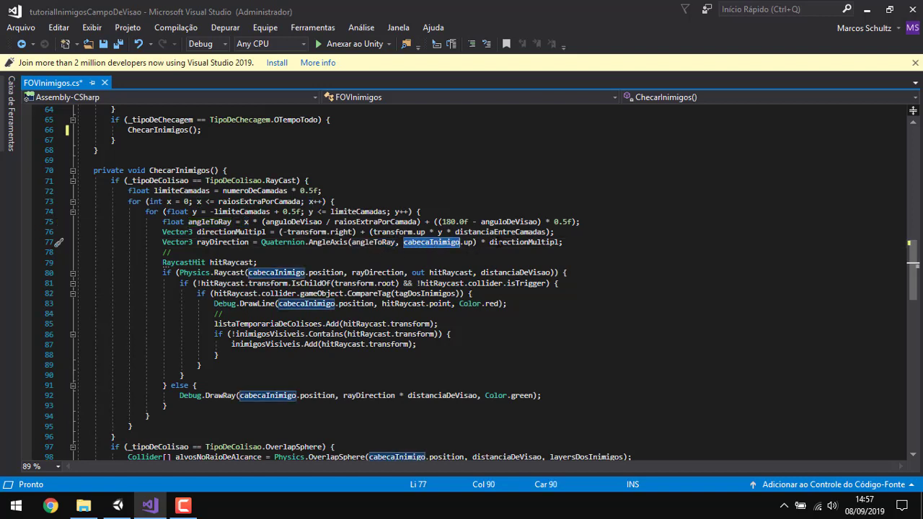
{"action": "double_click", "coordinate": [501, 242]}
{"action": "scroll", "coordinate": [555, 244], "scroll_direction": "down", "scroll_amount": 2}
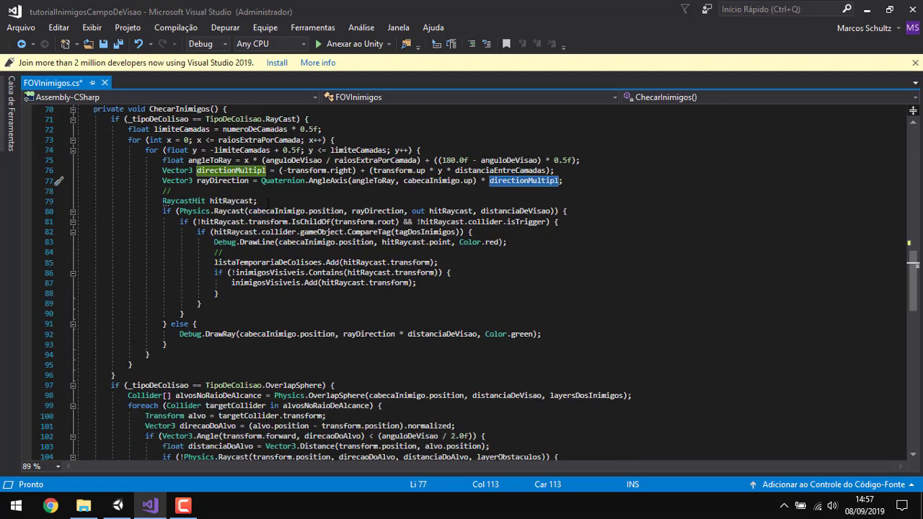
{"action": "left_click", "coordinate": [573, 212]}
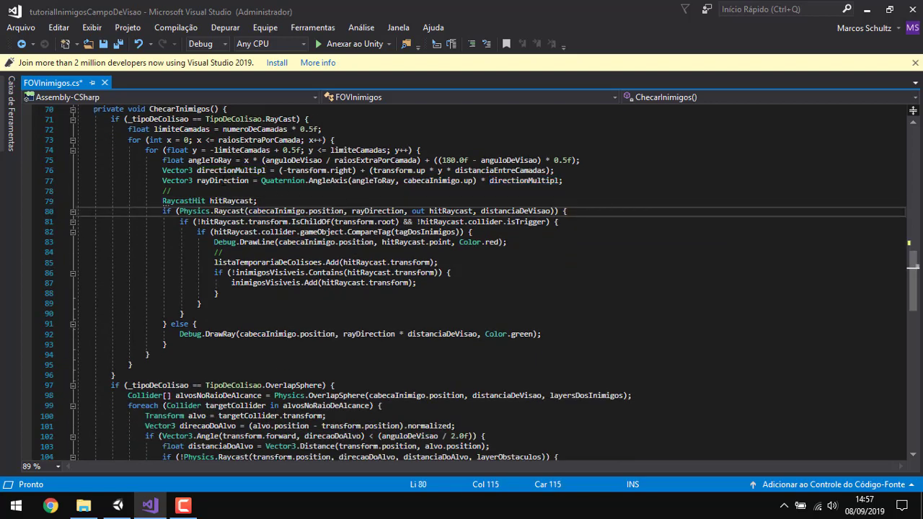
{"action": "double_click", "coordinate": [222, 181]}
{"action": "left_click_drag", "start_coordinate": [577, 180], "coordinate": [163, 160]}
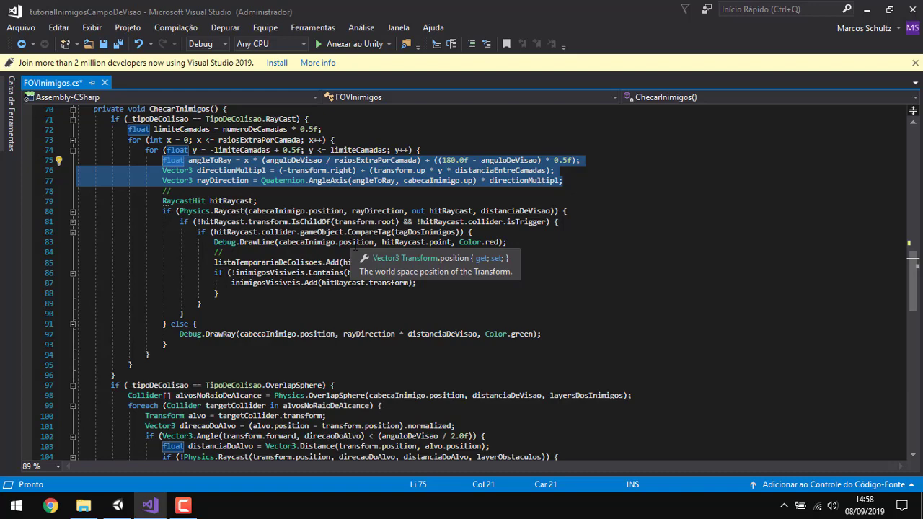
{"action": "left_click", "coordinate": [579, 211]}
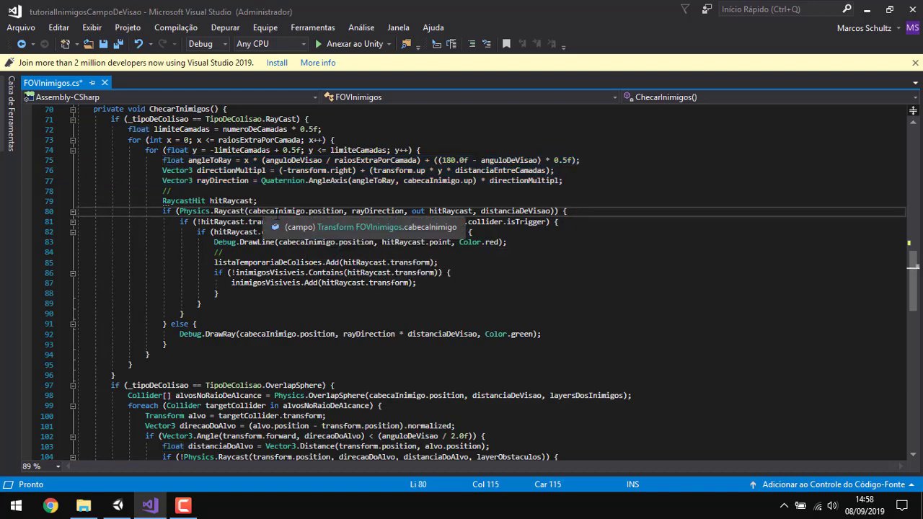
{"action": "double_click", "coordinate": [378, 211]}
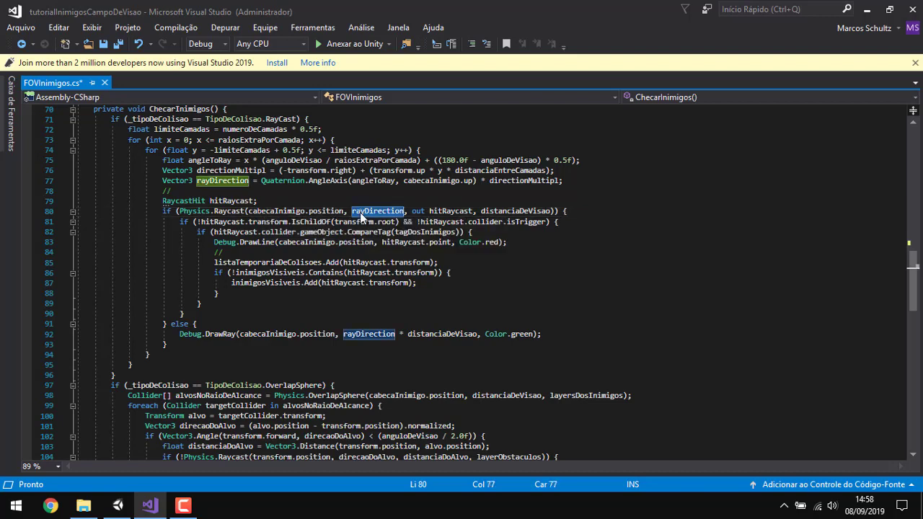
{"action": "double_click", "coordinate": [451, 210]}
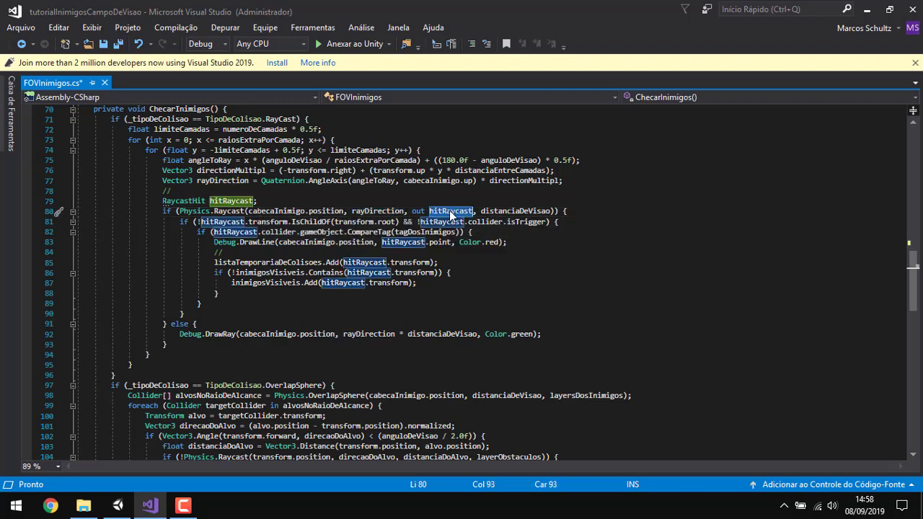
{"action": "double_click", "coordinate": [512, 210]}
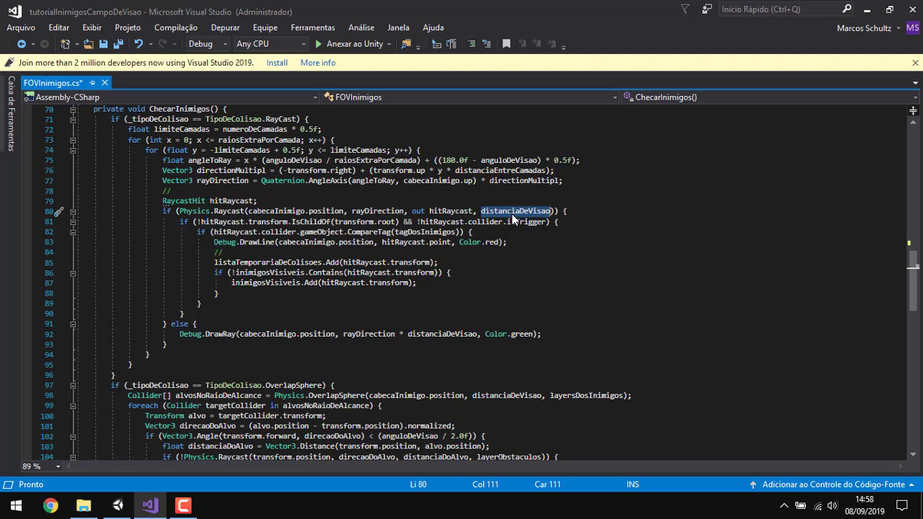
{"action": "left_click", "coordinate": [577, 211]}
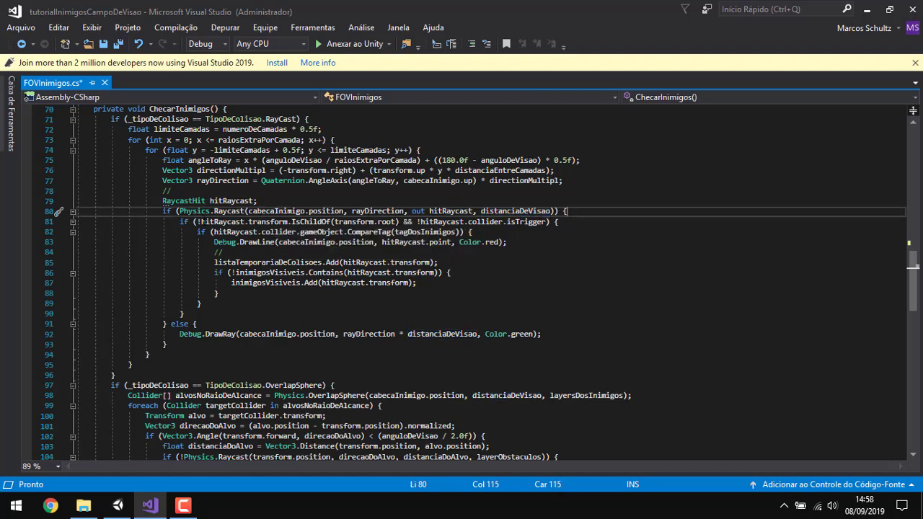
- Review the IsChildOf and isTrigger checks on line 81 and the tagDosInimigos tag check
{"action": "left_click_drag", "start_coordinate": [177, 222], "coordinate": [399, 222]}
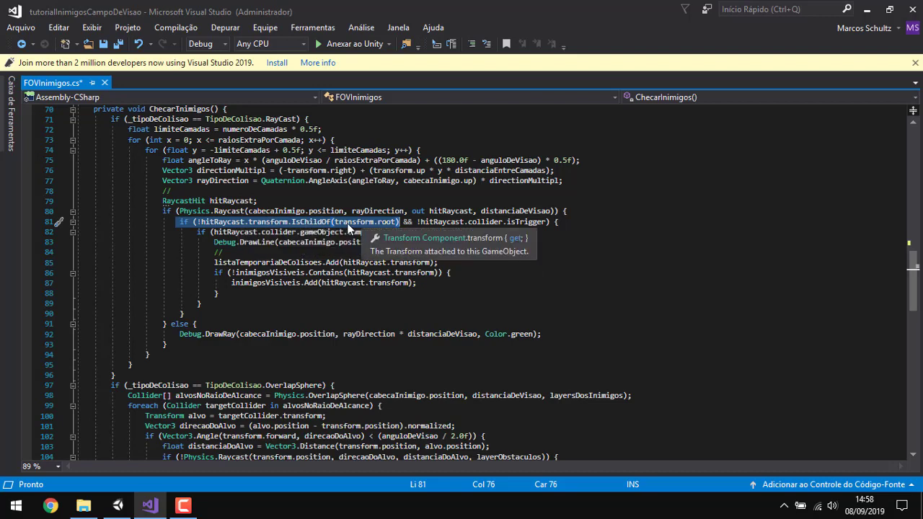
{"action": "left_click_drag", "start_coordinate": [417, 221], "coordinate": [550, 222]}
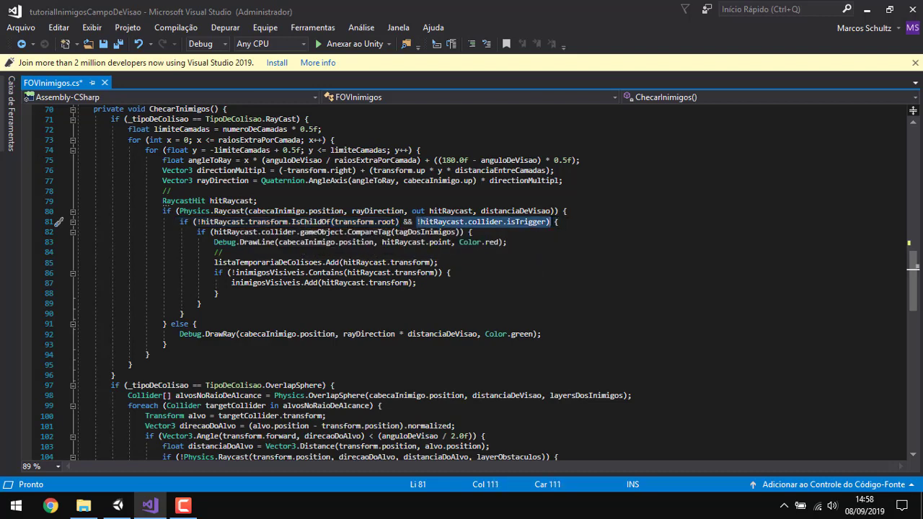
{"action": "left_click", "coordinate": [588, 222]}
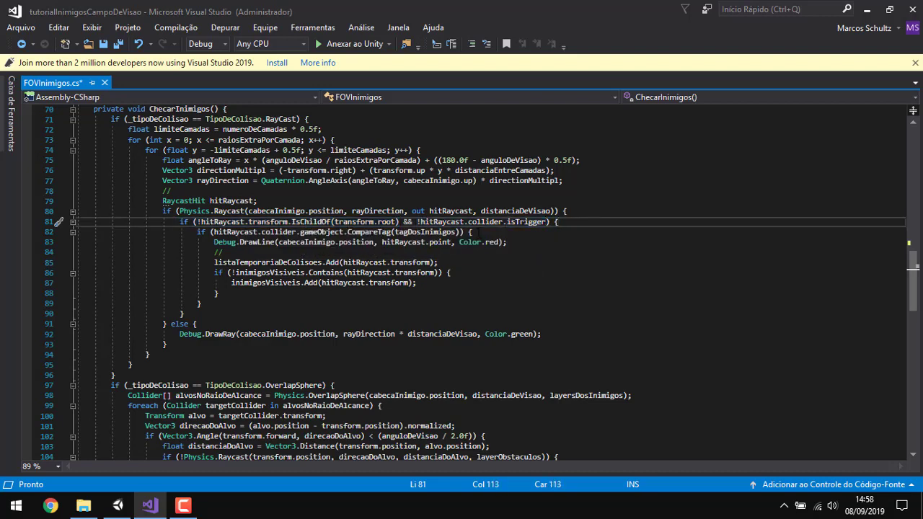
{"action": "left_click", "coordinate": [478, 232]}
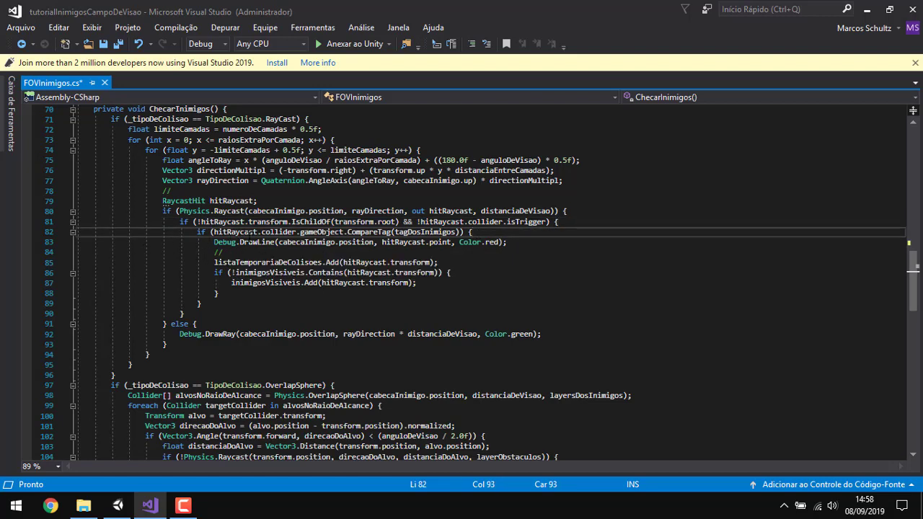
{"action": "double_click", "coordinate": [426, 233]}
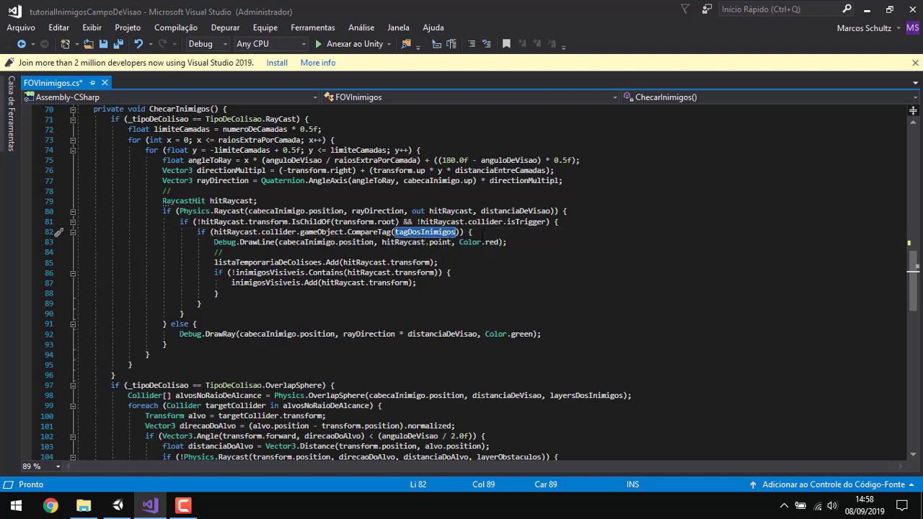
{"action": "left_click", "coordinate": [481, 232]}
- Review the red Debug.DrawLine call on line 83 and the listaTemporariaDeColisoes Add line
{"action": "left_click_drag", "start_coordinate": [214, 242], "coordinate": [508, 243]}
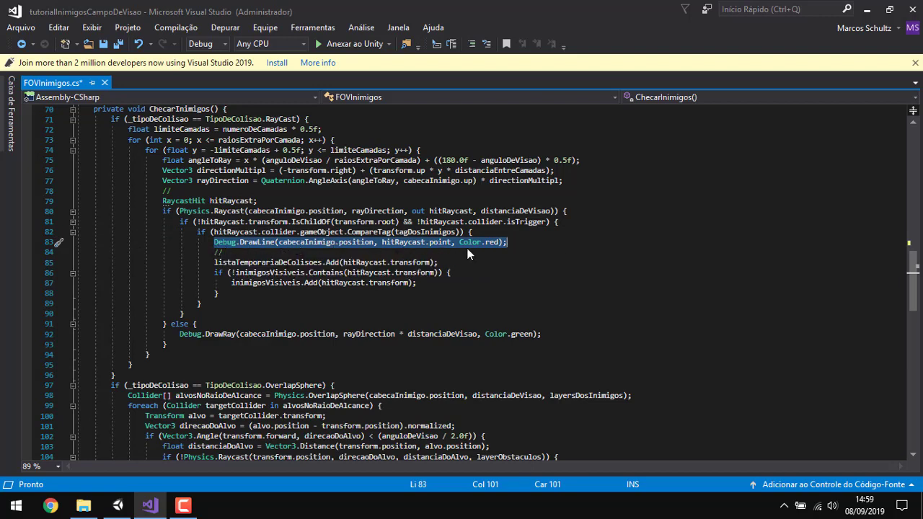
{"action": "left_click_drag", "start_coordinate": [507, 242], "coordinate": [214, 242]}
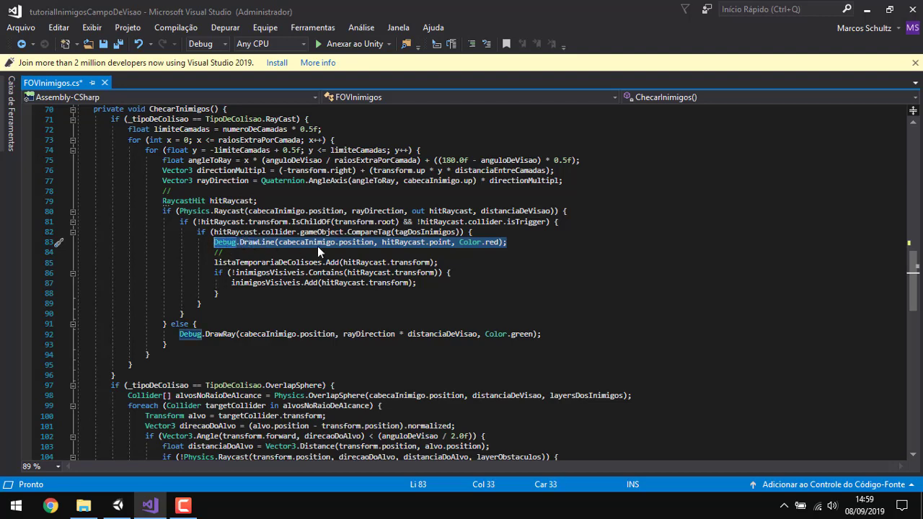
{"action": "left_click", "coordinate": [456, 263]}
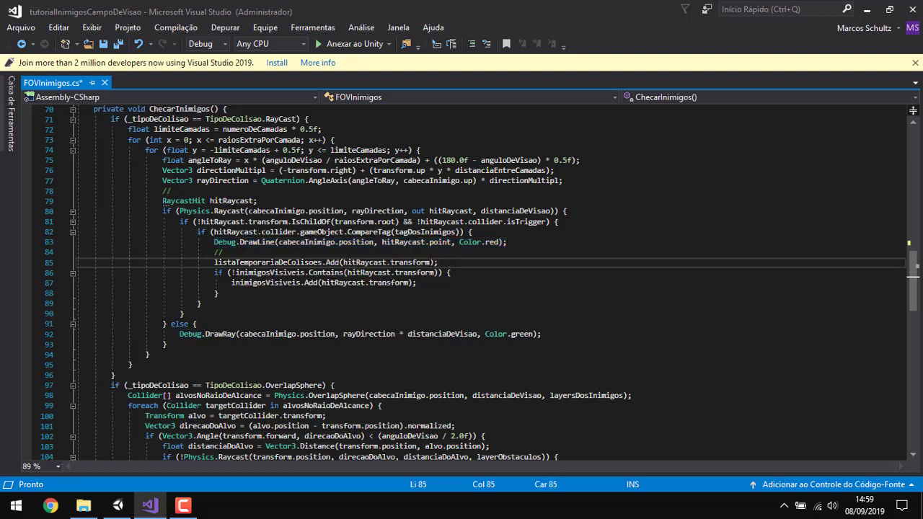
{"action": "left_click_drag", "start_coordinate": [438, 263], "coordinate": [214, 262]}
- Write the condition if (!listaTemporariaDeColisoes.Contains(hitRaycast.transform)) above the Add call
{"action": "left_click", "coordinate": [242, 253]}
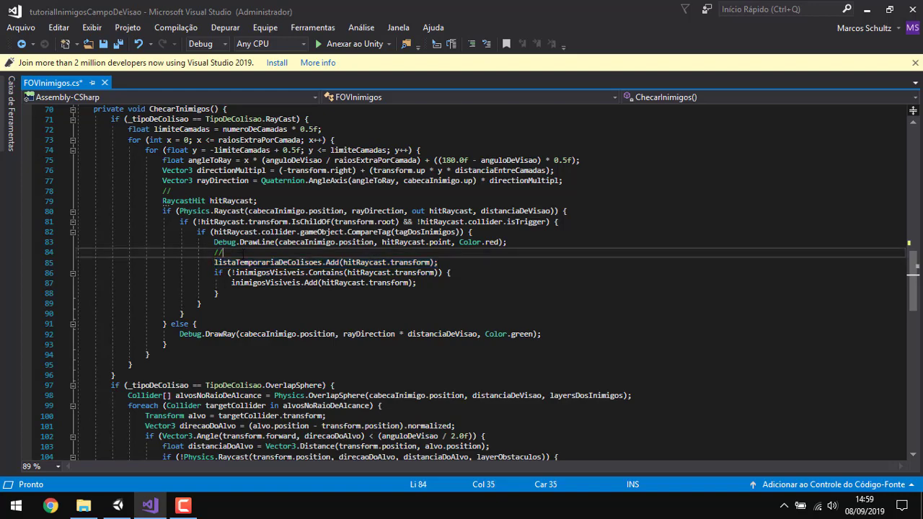
{"action": "key", "text": "Return"}
{"action": "type", "text": "if"}
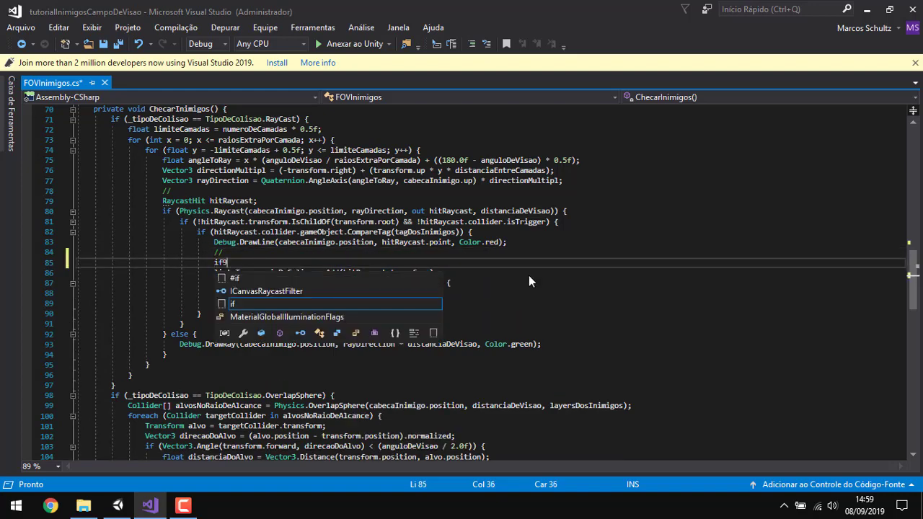
{"action": "type", "text": "("}
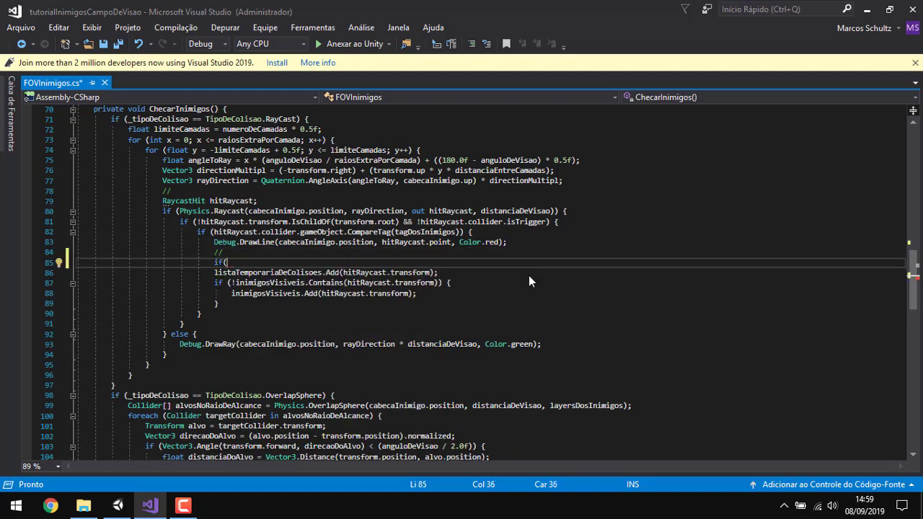
{"action": "type", "text": "!listat"}
{"action": "key", "text": "Tab"}
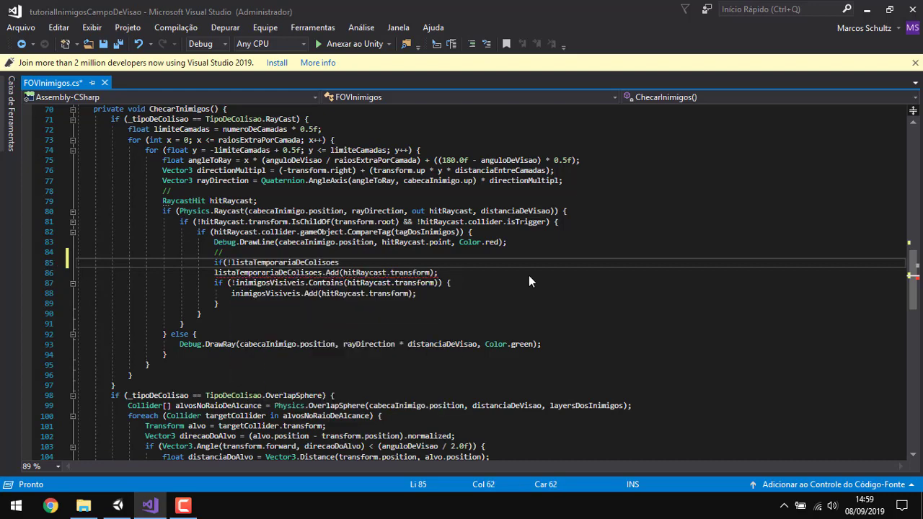
{"action": "type", "text": ".con"}
{"action": "key", "text": "Tab"}
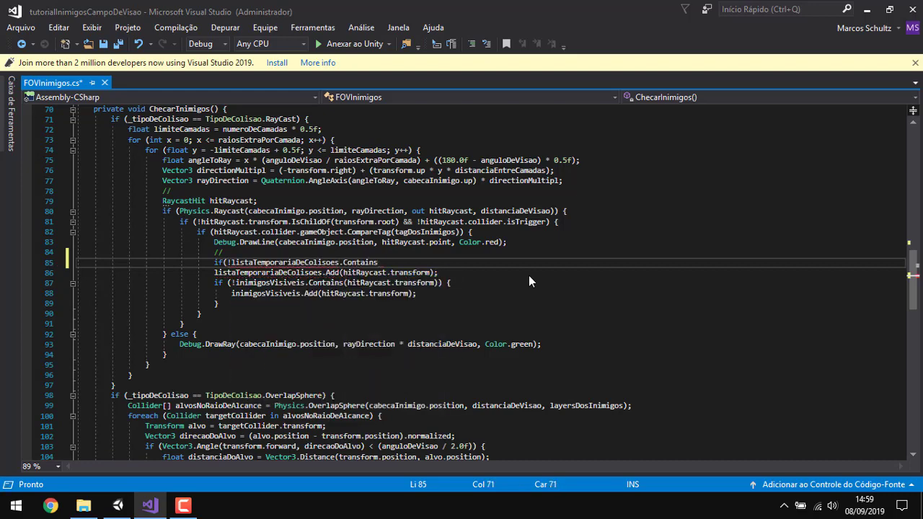
{"action": "type", "text": "(hittr"}
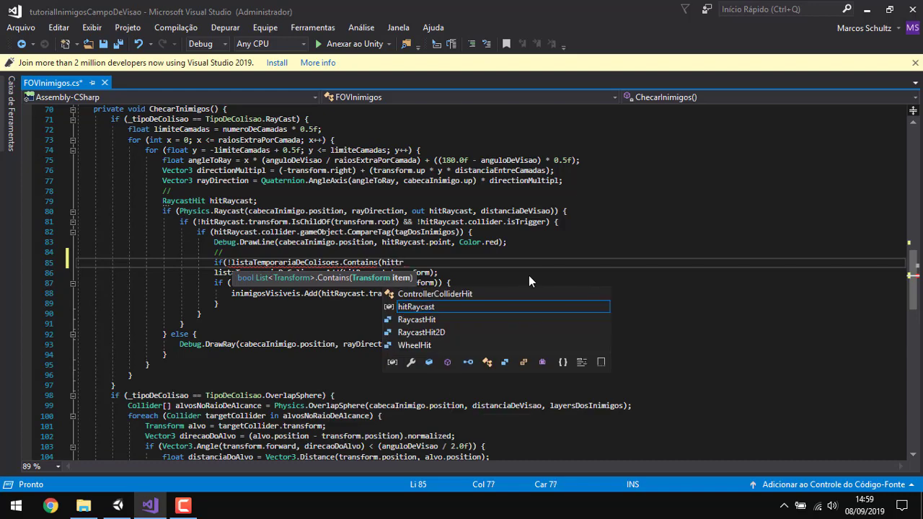
{"action": "type", "text": "a"}
{"action": "key", "text": "Escape"}
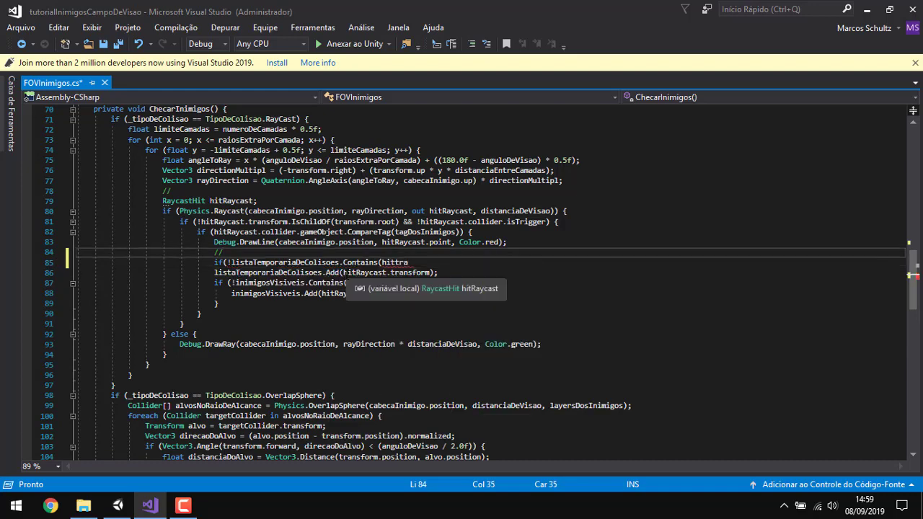
{"action": "mouse_move", "coordinate": [438, 273]}
{"action": "left_mouse_down"}
{"action": "mouse_move", "coordinate": [399, 264]}
{"action": "mouse_move", "coordinate": [431, 273]}
{"action": "mouse_move", "coordinate": [411, 262]}
{"action": "left_mouse_up"}
{"action": "key", "text": "ctrl+c"}
{"action": "key", "text": "ctrl+v"}
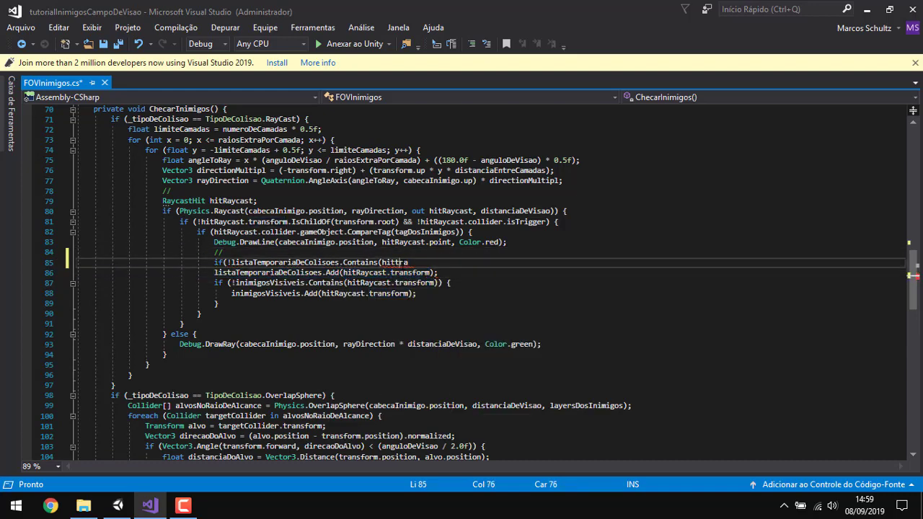
{"action": "type", "text": "){"}
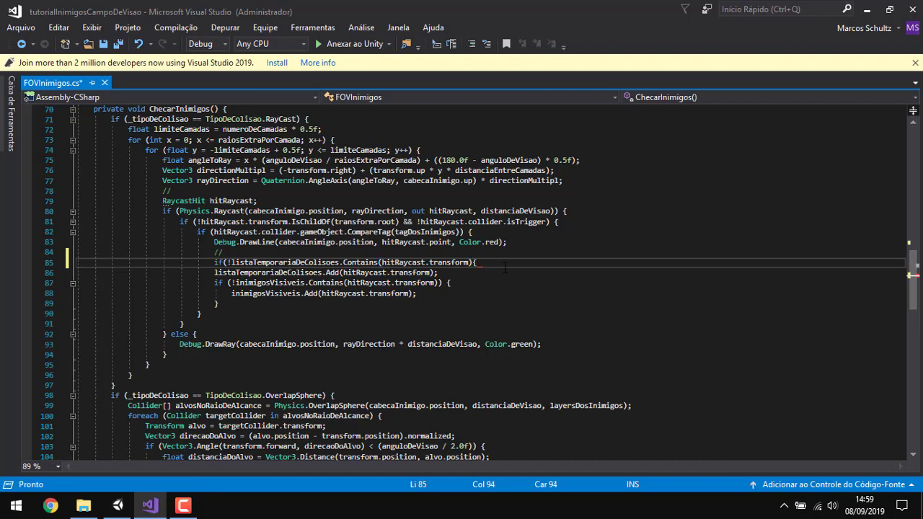
{"action": "key", "text": "BackSpace"}
{"action": "type", "text": ")"}
- Close the new if block with a closing brace after the Add statement
{"action": "left_click", "coordinate": [488, 273]}
{"action": "key", "text": "Return"}
{"action": "type", "text": "}"}
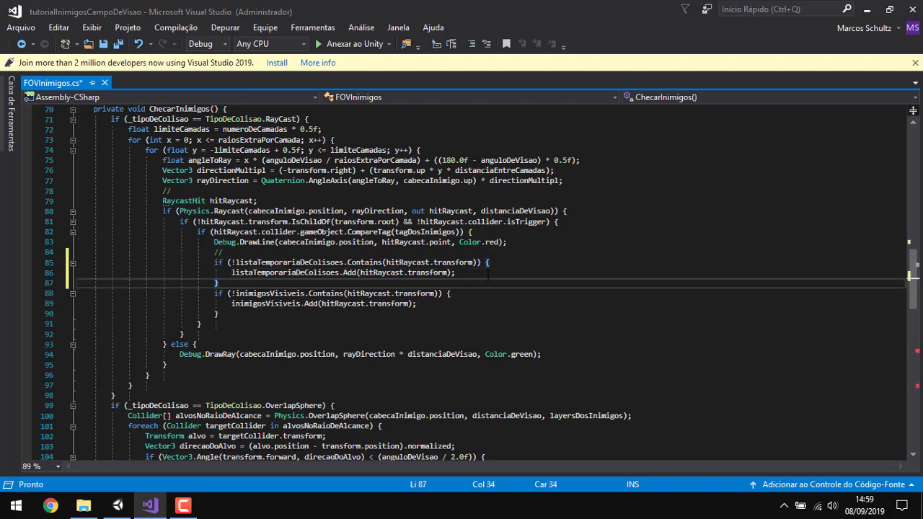
{"action": "left_click", "coordinate": [223, 252]}
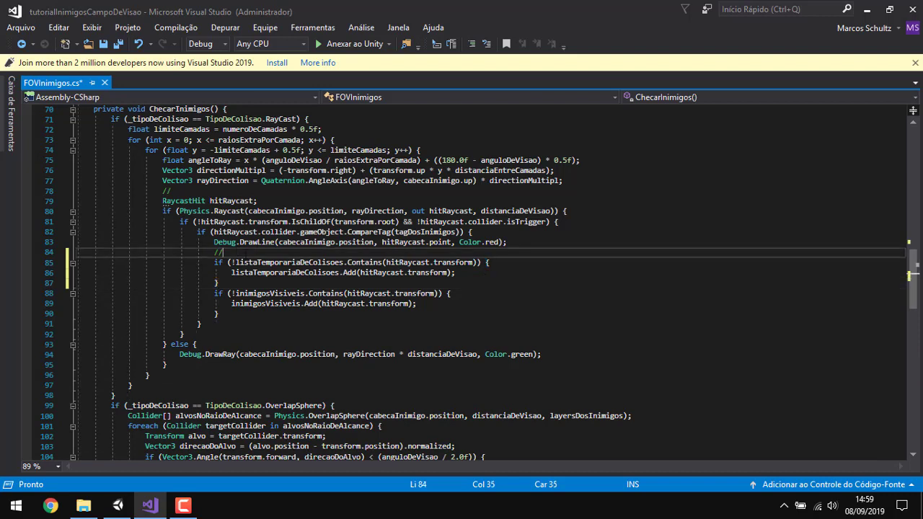
{"action": "left_click_drag", "start_coordinate": [456, 273], "coordinate": [231, 273]}
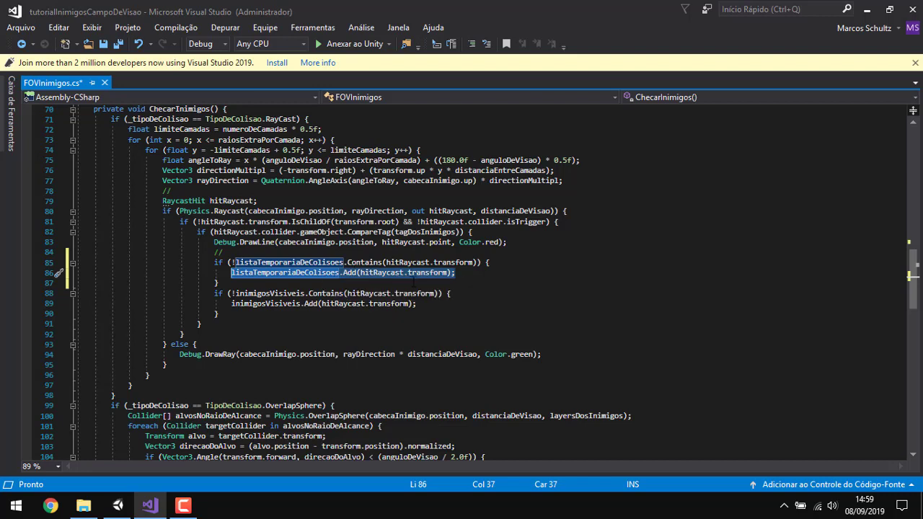
- Check the inimigosVisiveis Contains test and the braces of the hit and else branches
{"action": "double_click", "coordinate": [258, 304]}
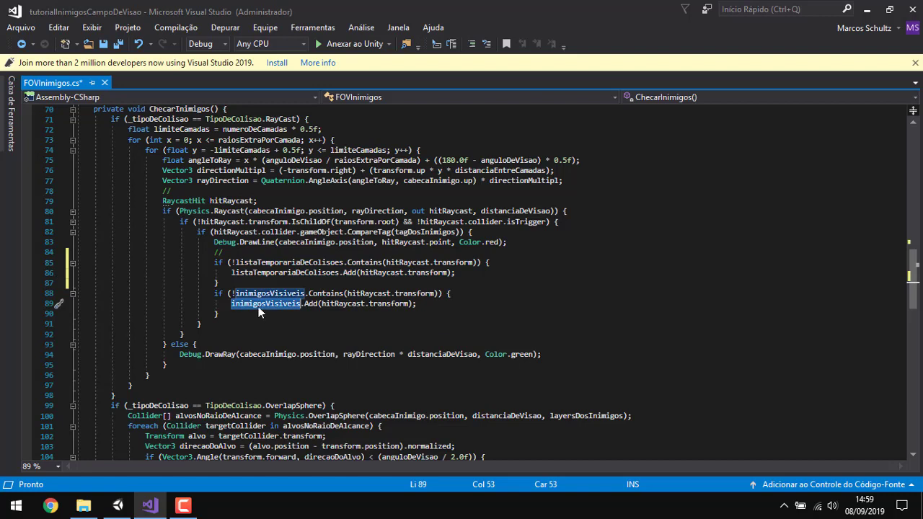
{"action": "left_click_drag", "start_coordinate": [231, 294], "coordinate": [345, 294]}
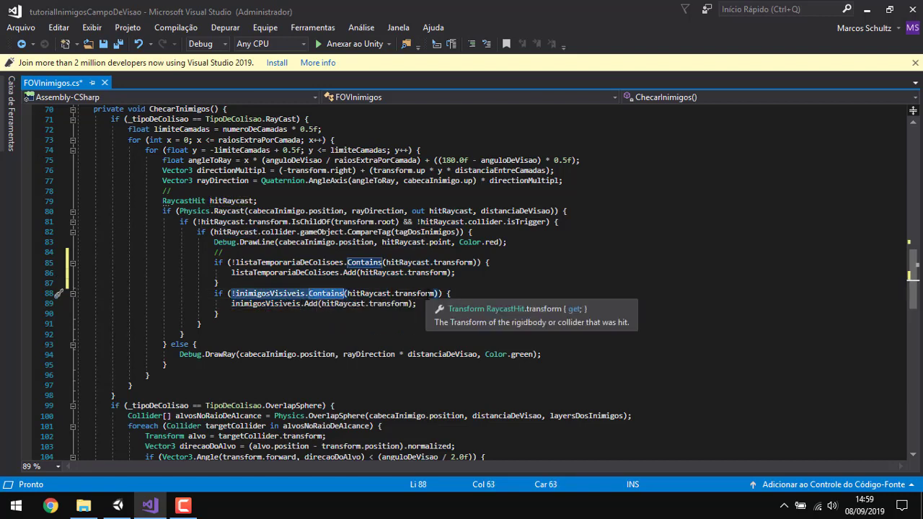
{"action": "left_click", "coordinate": [240, 294]}
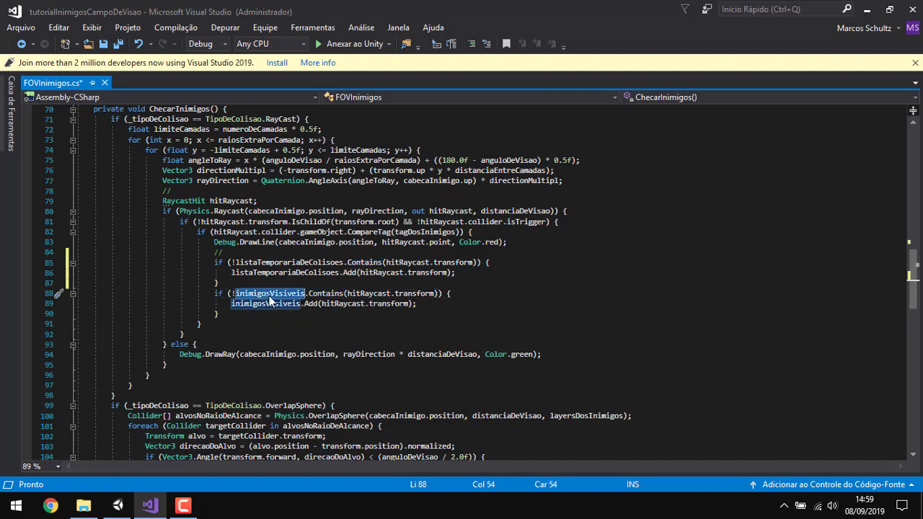
{"action": "double_click", "coordinate": [327, 294]}
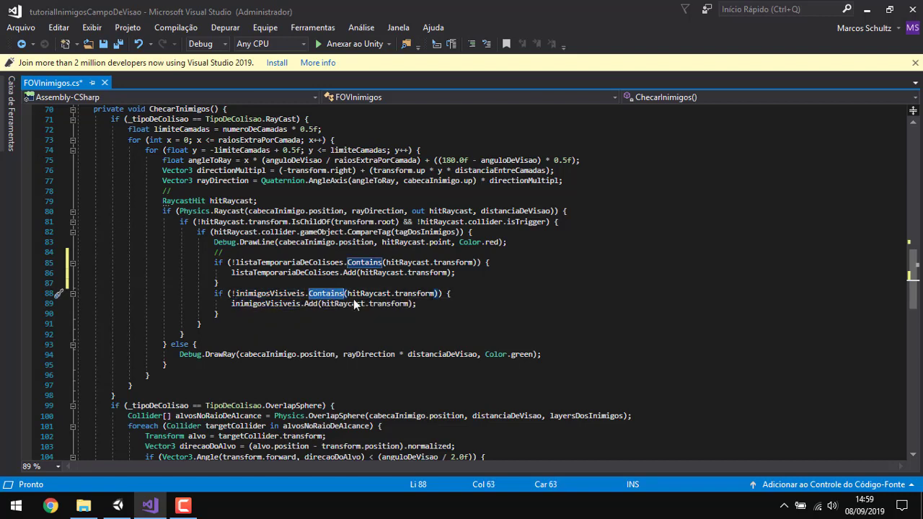
{"action": "left_click_drag", "start_coordinate": [434, 294], "coordinate": [353, 293]}
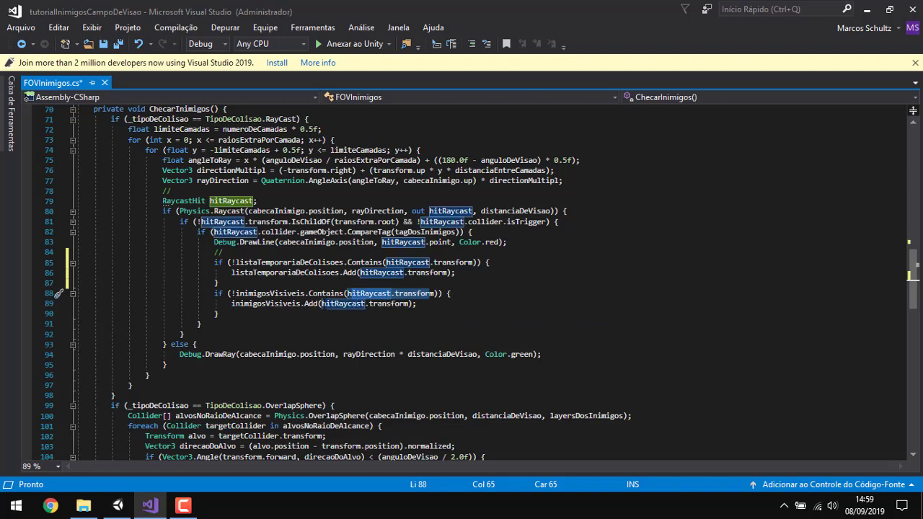
{"action": "left_click", "coordinate": [219, 313]}
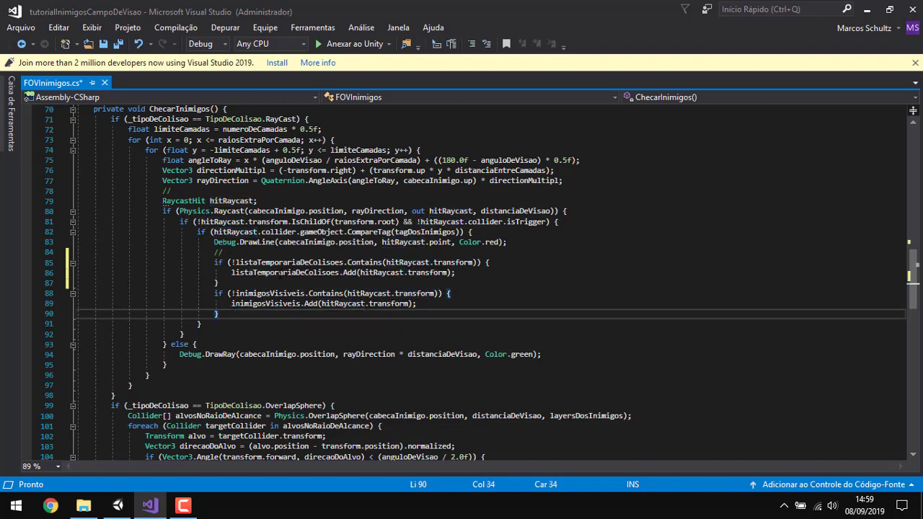
{"action": "left_click", "coordinate": [214, 242]}
{"action": "left_click", "coordinate": [580, 214]}
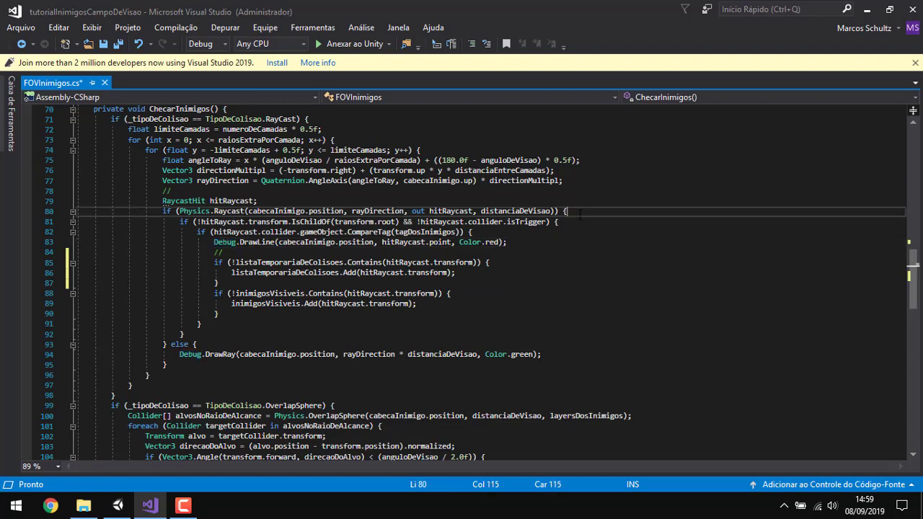
{"action": "left_click_drag", "start_coordinate": [186, 334], "coordinate": [188, 303]}
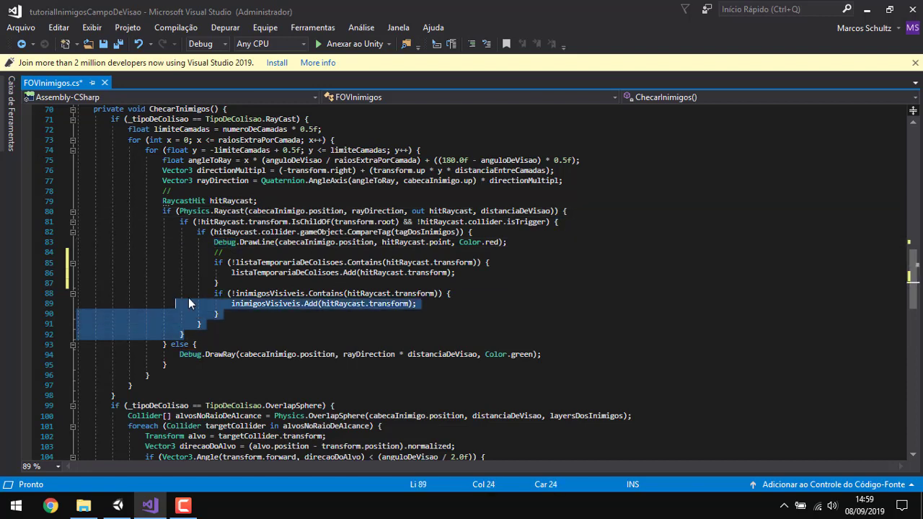
{"action": "left_click", "coordinate": [574, 209]}
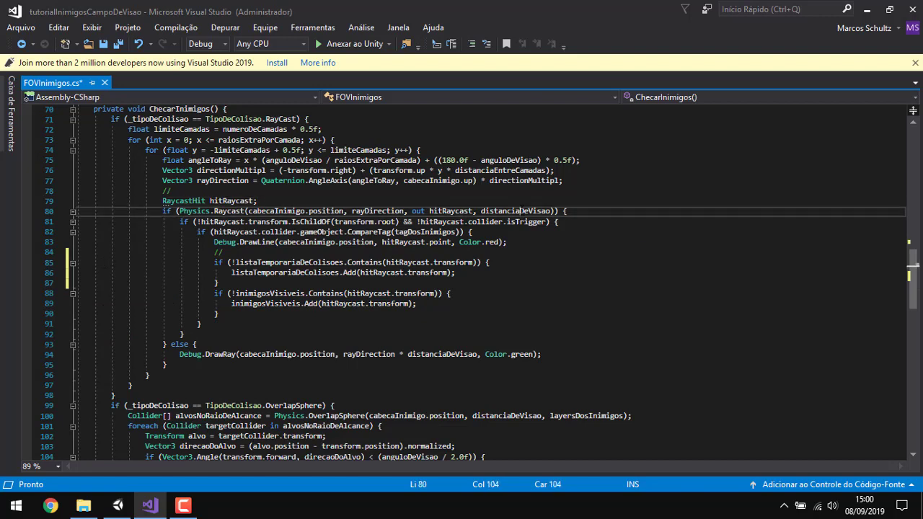
{"action": "left_click", "coordinate": [193, 344]}
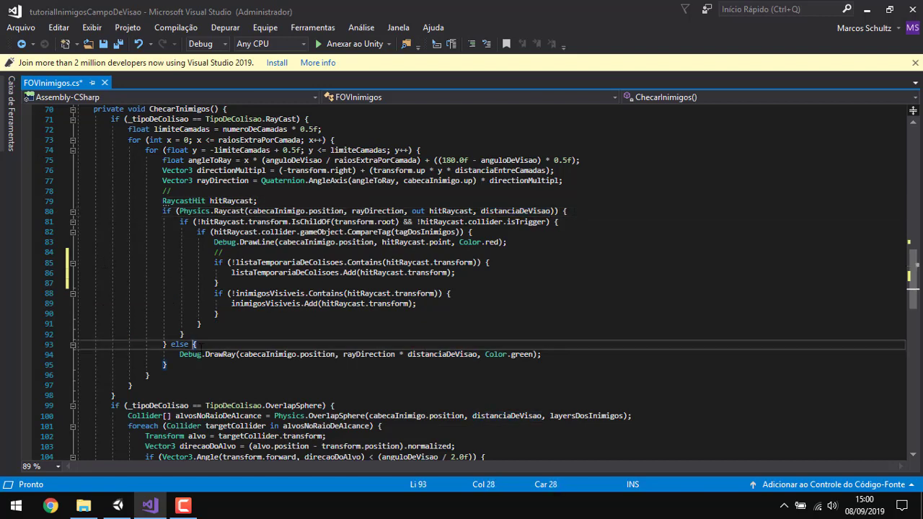
{"action": "left_click", "coordinate": [181, 365]}
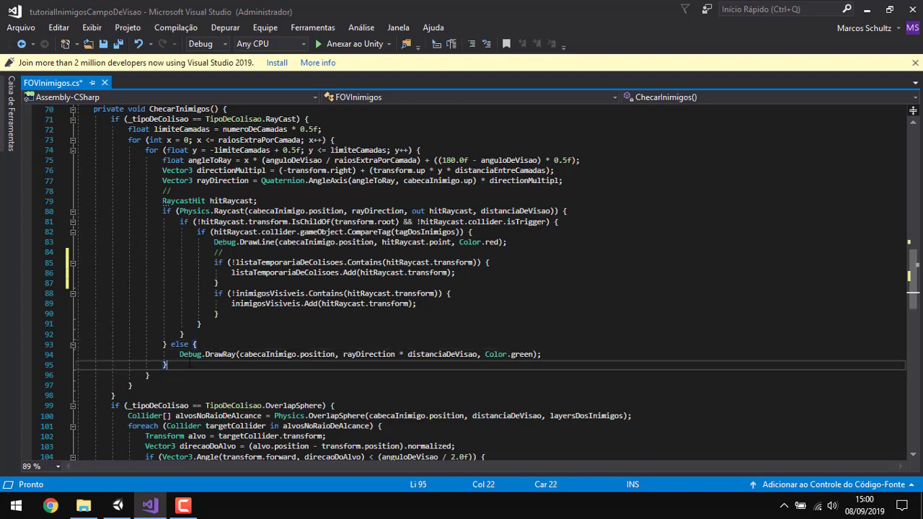
{"action": "scroll", "coordinate": [378, 315], "scroll_direction": "down", "scroll_amount": 2}
{"action": "scroll", "coordinate": [374, 311], "scroll_direction": "up", "scroll_amount": 3}
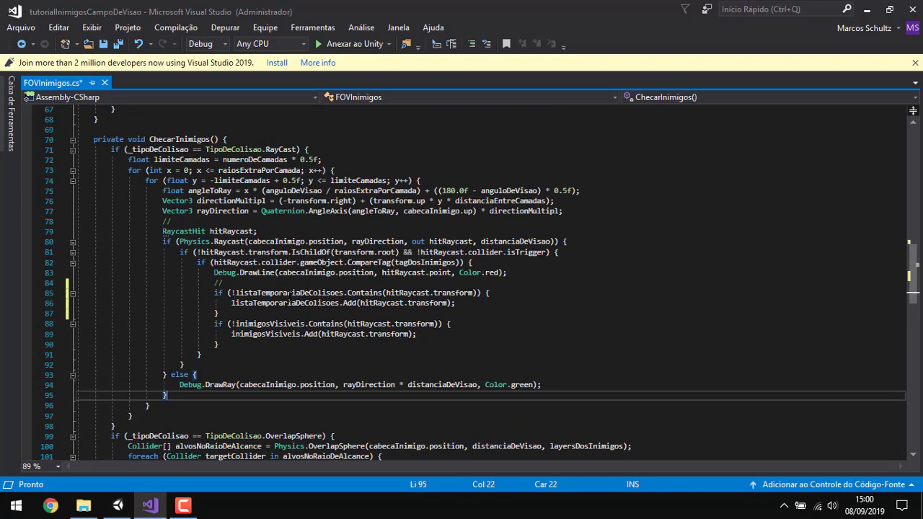
- Save FOVInimigos.cs via Arquivo, Salvar and scroll down to the OverlapSphere block
{"action": "left_click", "coordinate": [20, 27]}
{"action": "left_click", "coordinate": [70, 158]}
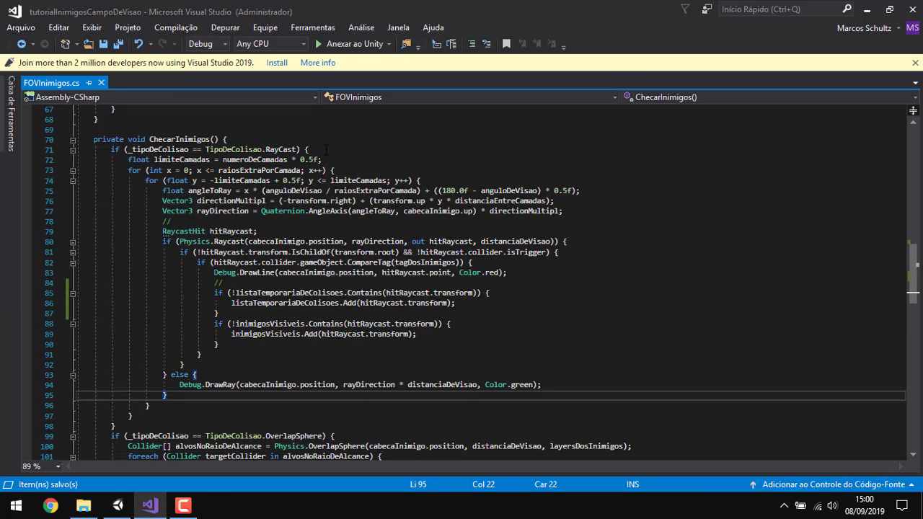
{"action": "left_click", "coordinate": [326, 150]}
{"action": "scroll", "coordinate": [533, 177], "scroll_direction": "down", "scroll_amount": 2}
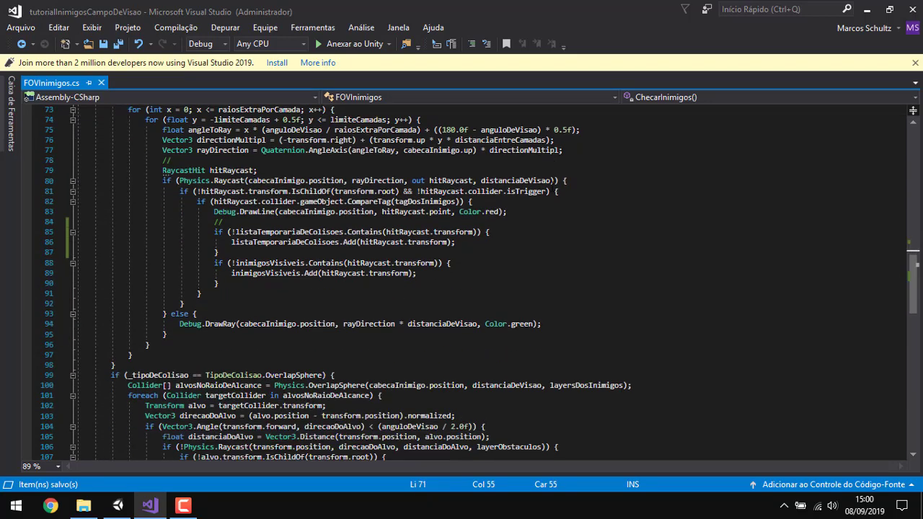
{"action": "scroll", "coordinate": [540, 181], "scroll_direction": "down", "scroll_amount": 3}
{"action": "scroll", "coordinate": [553, 189], "scroll_direction": "down", "scroll_amount": 3}
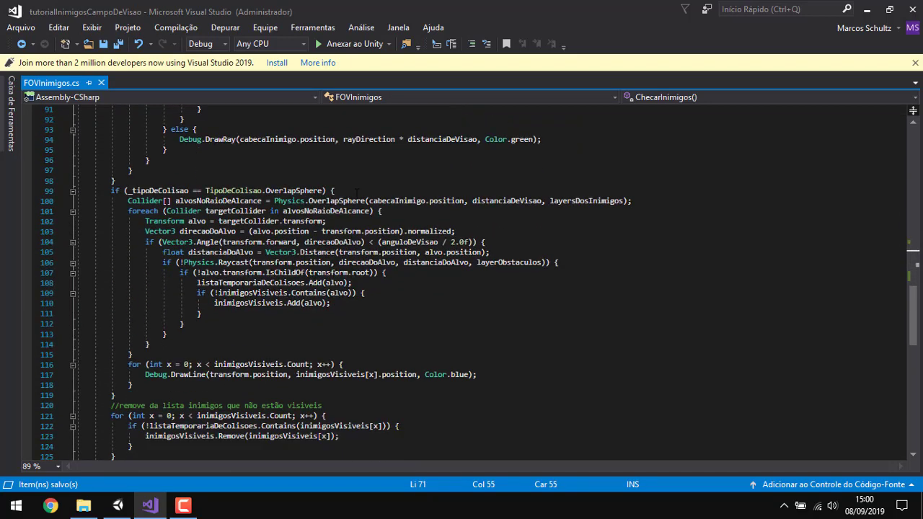
{"action": "left_click", "coordinate": [356, 191]}
{"action": "double_click", "coordinate": [216, 201]}
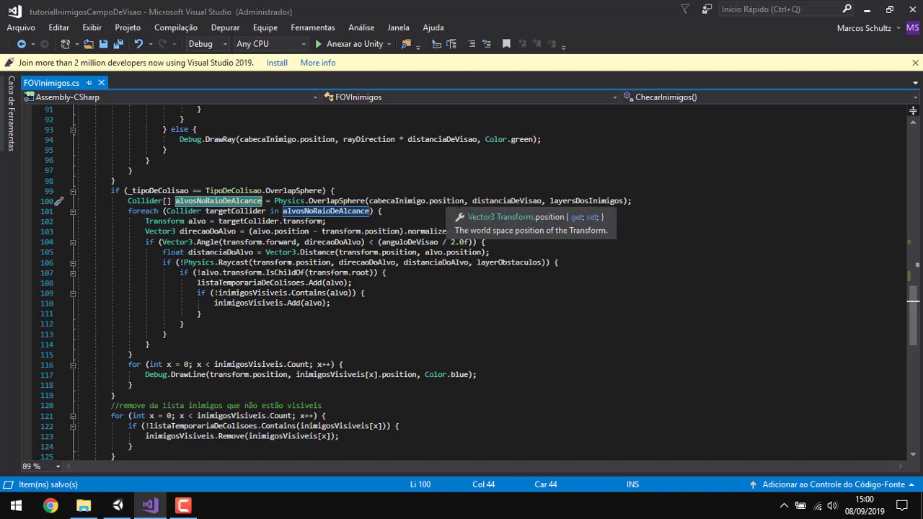
{"action": "left_click_drag", "start_coordinate": [369, 201], "coordinate": [465, 202]}
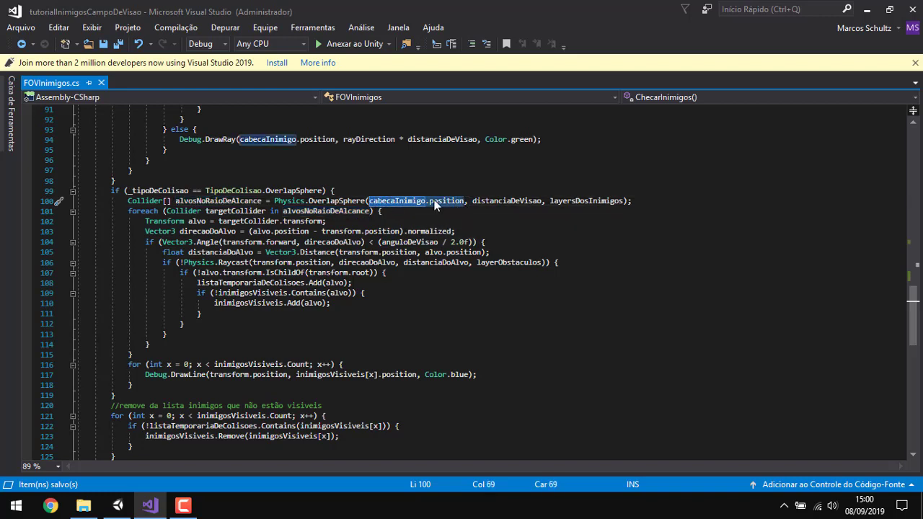
{"action": "double_click", "coordinate": [486, 201]}
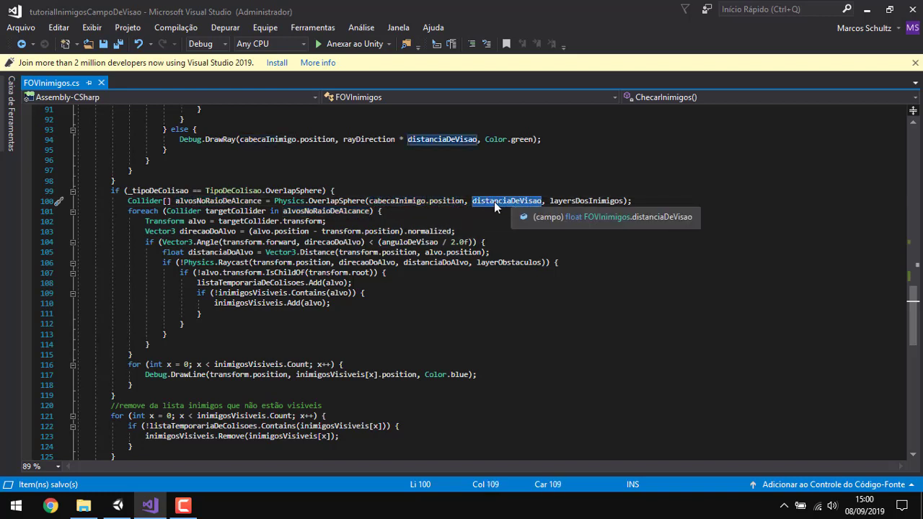
{"action": "double_click", "coordinate": [583, 202]}
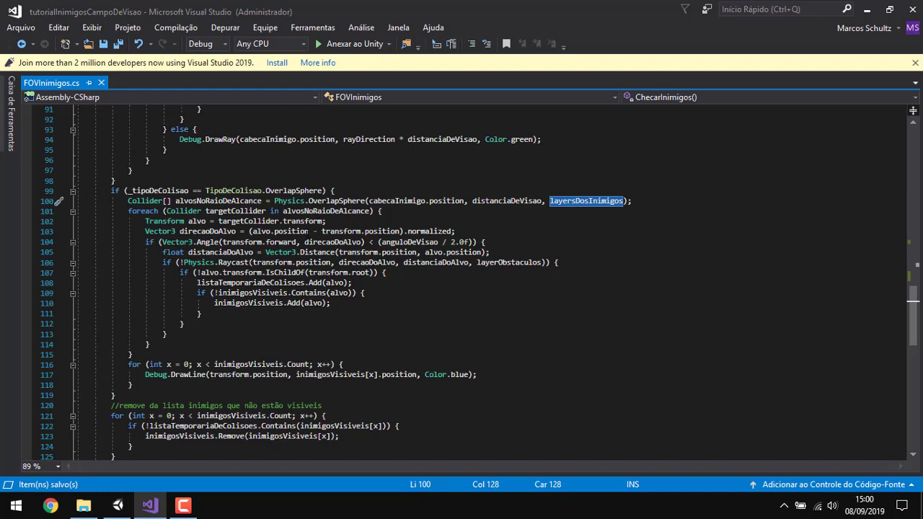
{"action": "left_click", "coordinate": [387, 201]}
{"action": "left_click", "coordinate": [387, 221]}
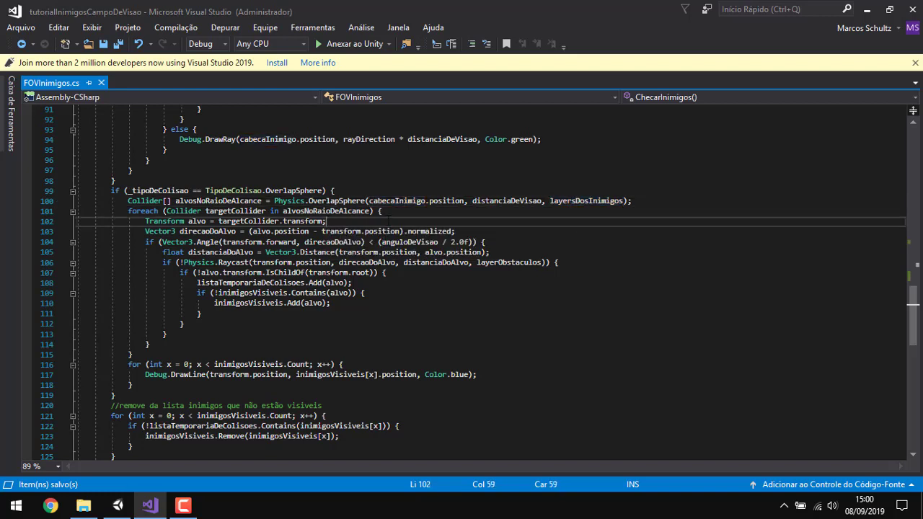
{"action": "left_click", "coordinate": [385, 211]}
{"action": "double_click", "coordinate": [211, 202]}
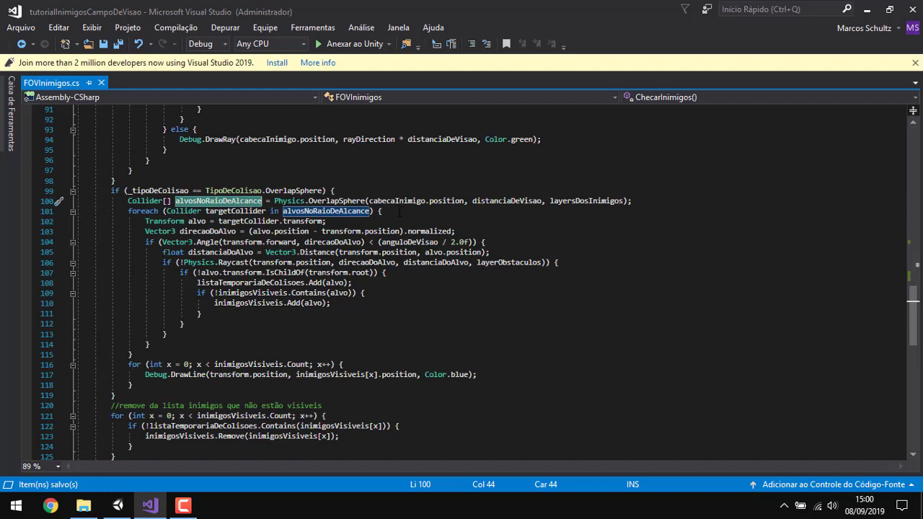
{"action": "left_click", "coordinate": [399, 211]}
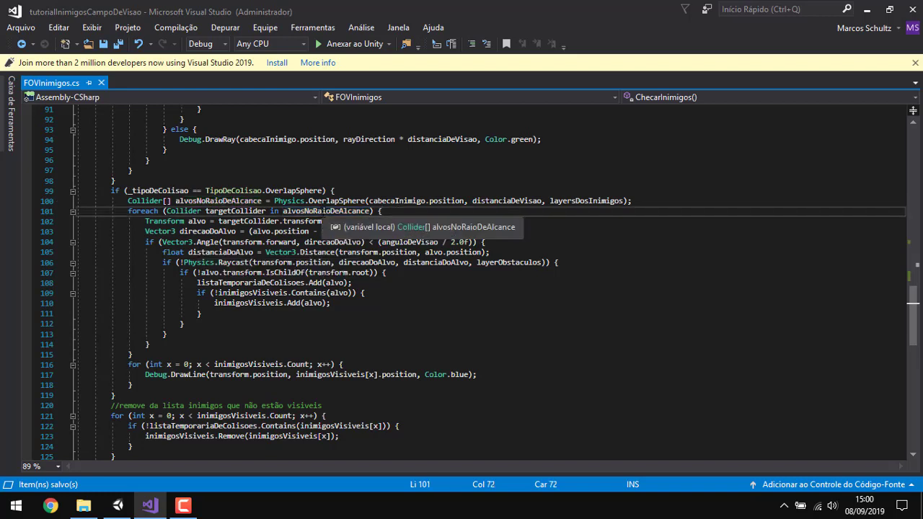
{"action": "double_click", "coordinate": [315, 212]}
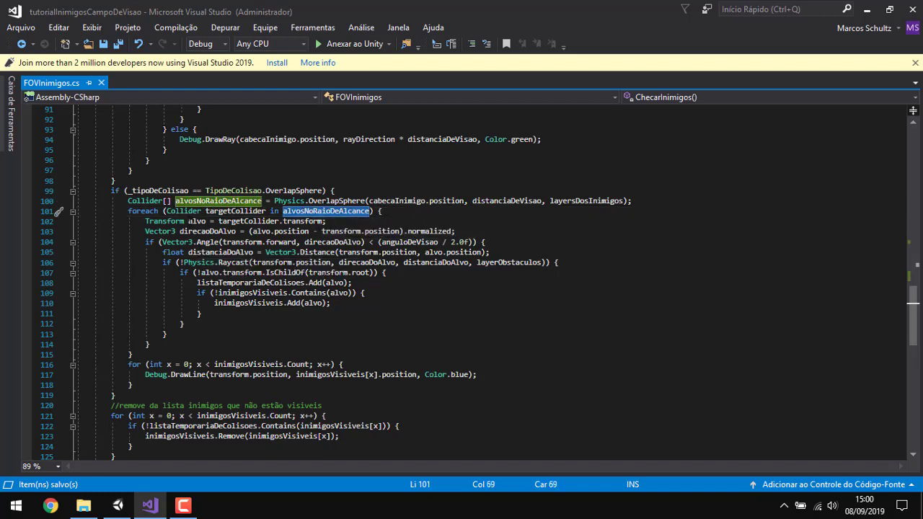
{"action": "left_click", "coordinate": [201, 221]}
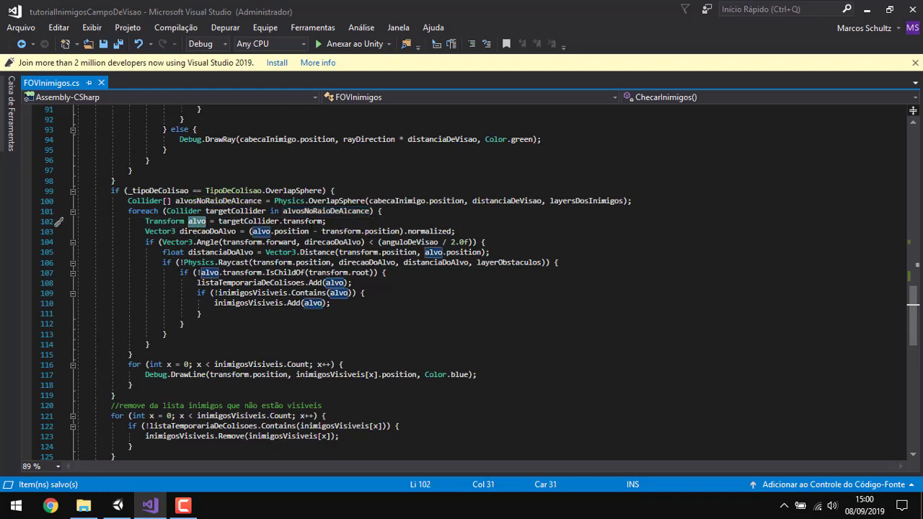
{"action": "left_click_drag", "start_coordinate": [322, 221], "coordinate": [218, 221]}
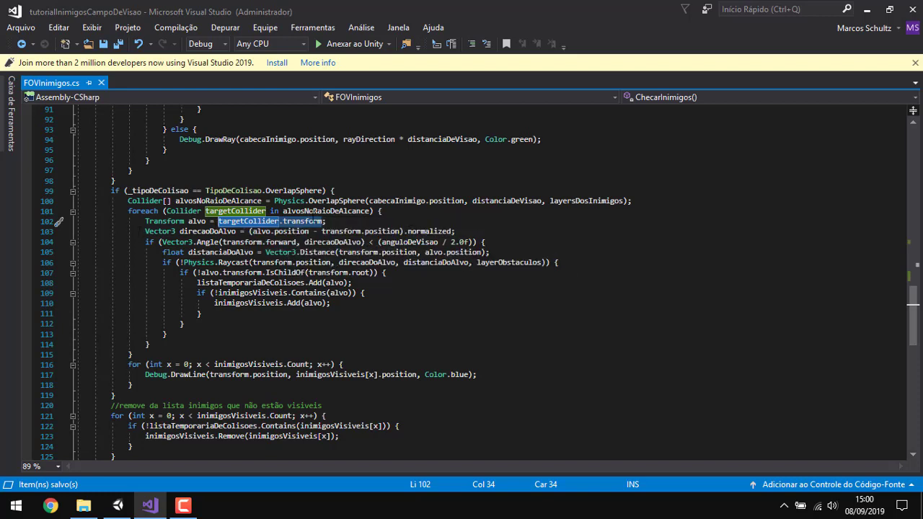
{"action": "left_click", "coordinate": [236, 232]}
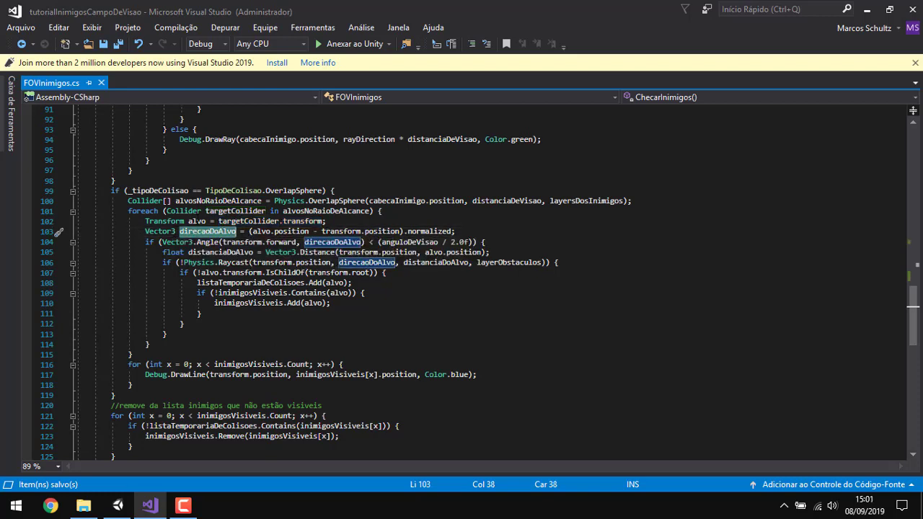
{"action": "left_click", "coordinate": [204, 221]}
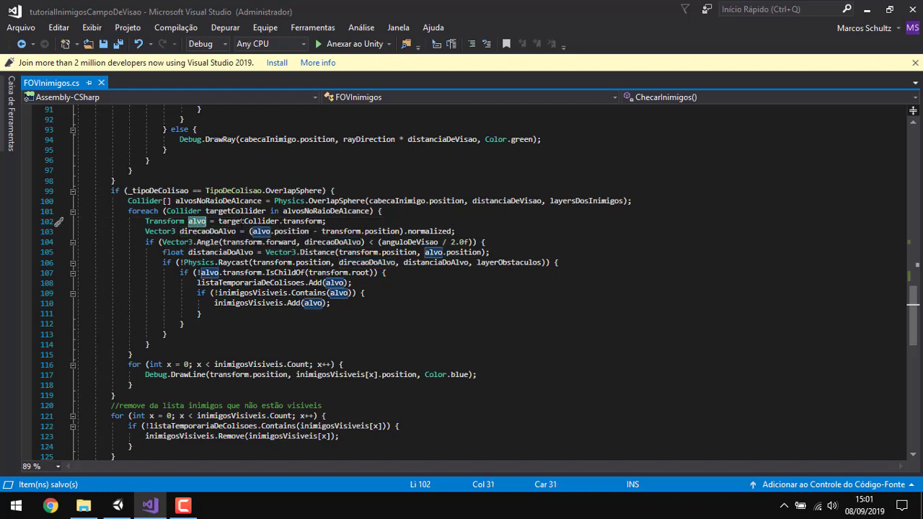
{"action": "left_click", "coordinate": [360, 231]}
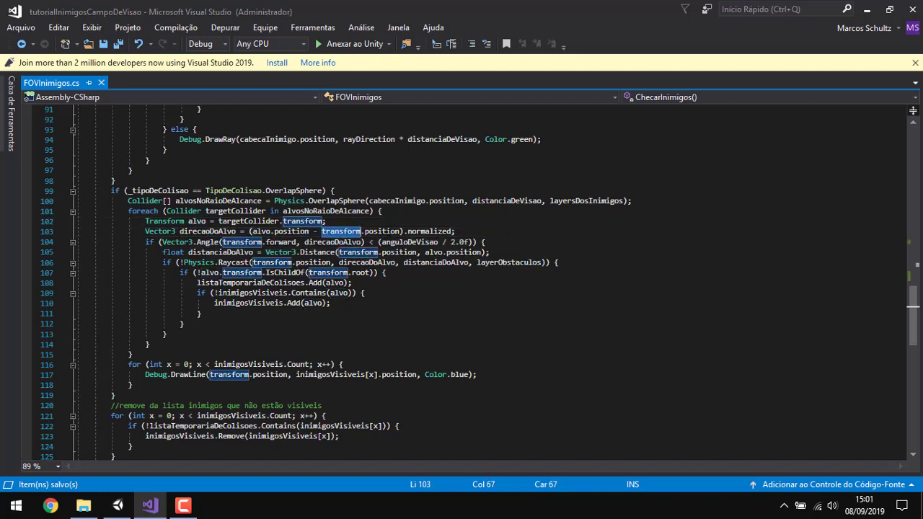
{"action": "left_click", "coordinate": [426, 202]}
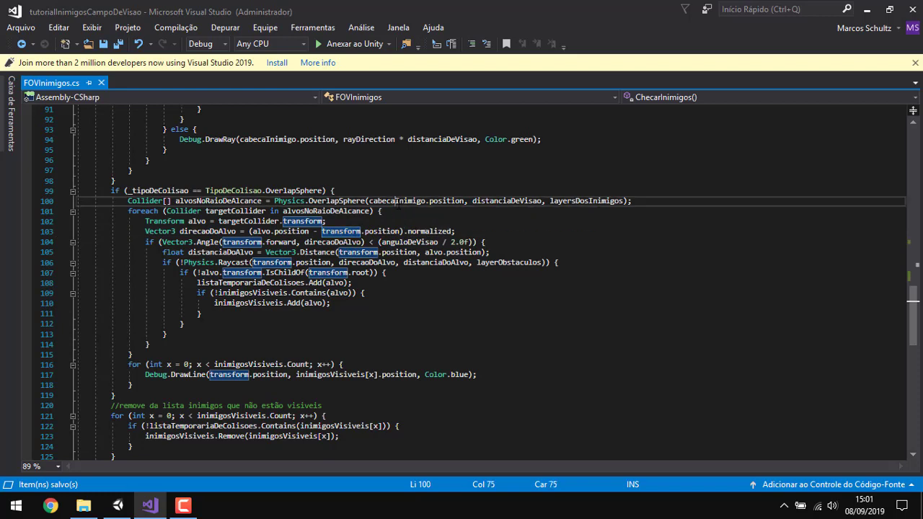
- Replace transform with cabecaInimigo in the direction, angle, Raycast and IsChildOf expressions
{"action": "double_click", "coordinate": [346, 231]}
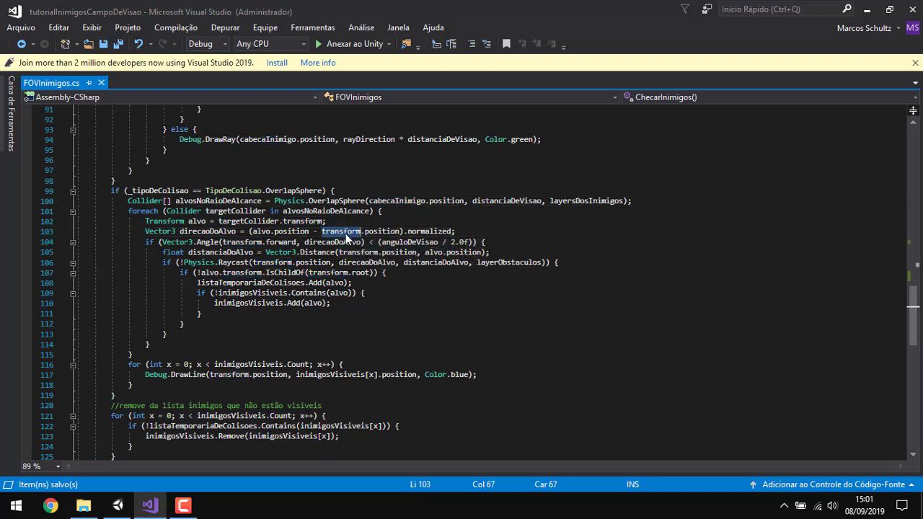
{"action": "type", "text": "cabecaInimigo"}
{"action": "left_click", "coordinate": [476, 231]}
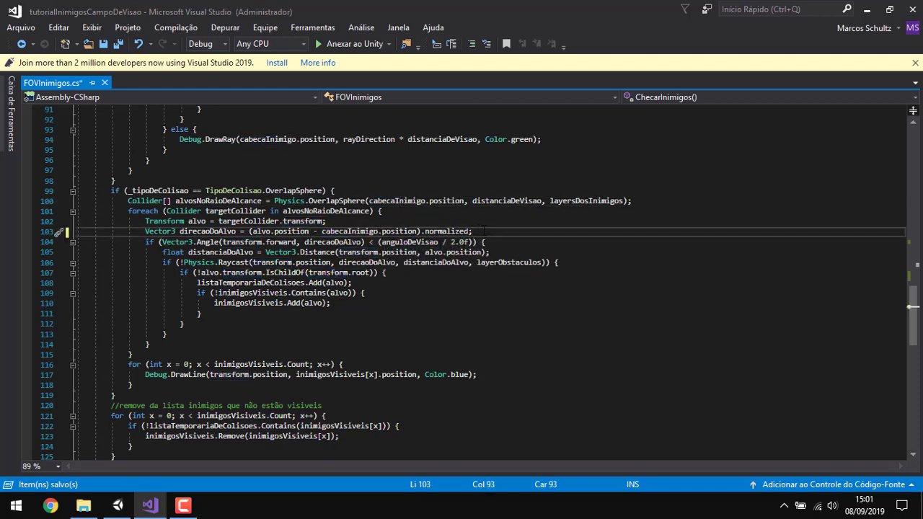
{"action": "left_click_drag", "start_coordinate": [483, 231], "coordinate": [249, 231]}
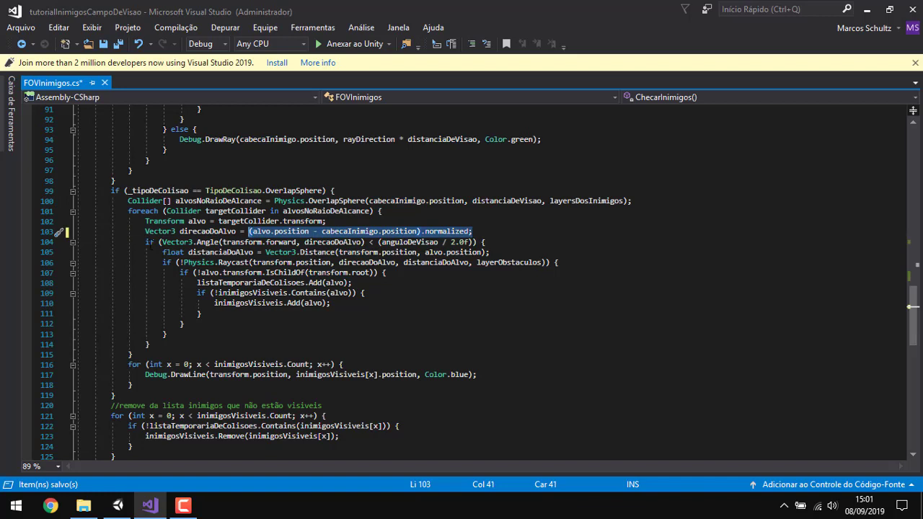
{"action": "left_click", "coordinate": [248, 243]}
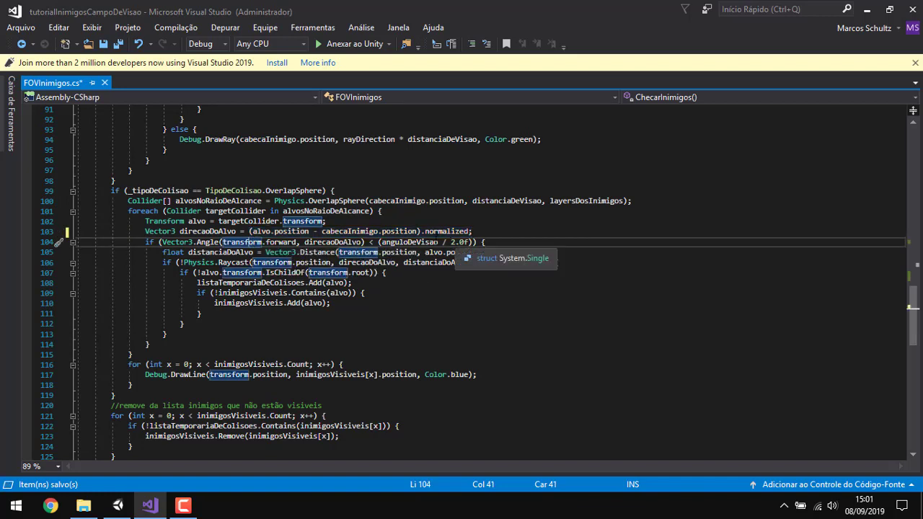
{"action": "left_click", "coordinate": [425, 201]}
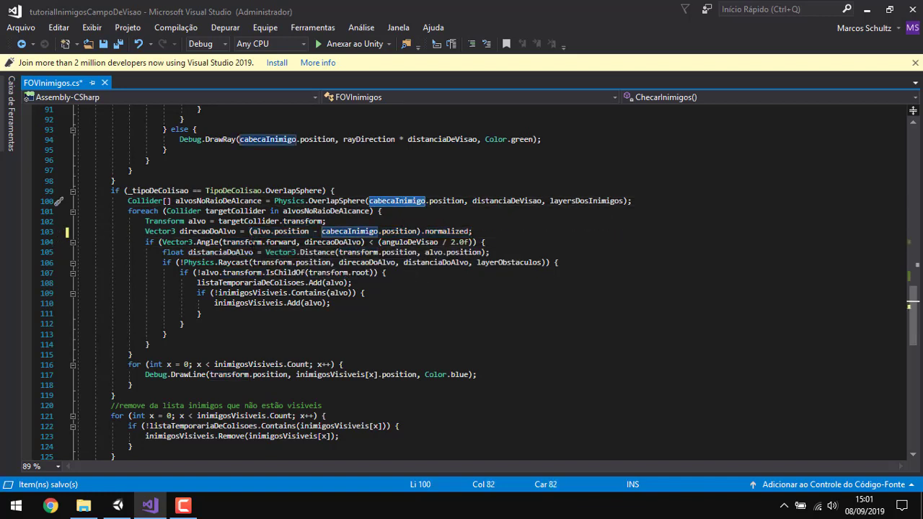
{"action": "double_click", "coordinate": [251, 244]}
{"action": "type", "text": "cabecaInimigo"}
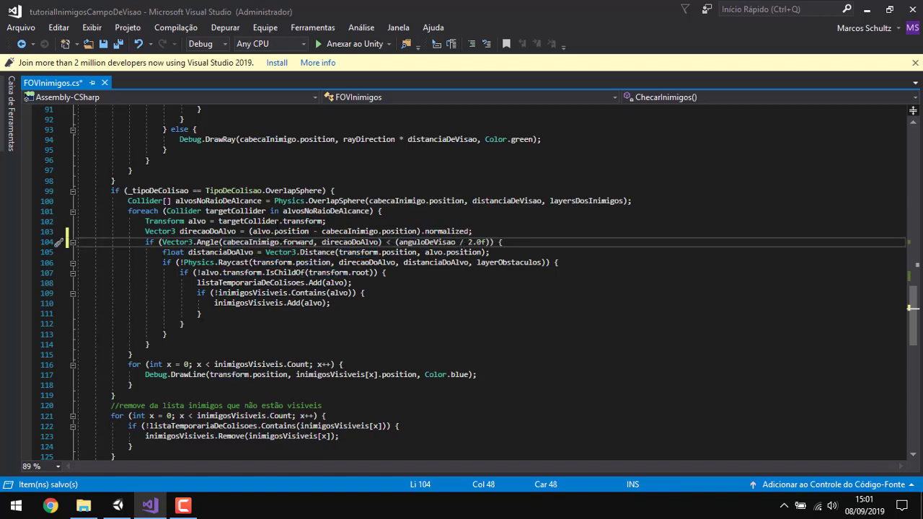
{"action": "left_click", "coordinate": [280, 262]}
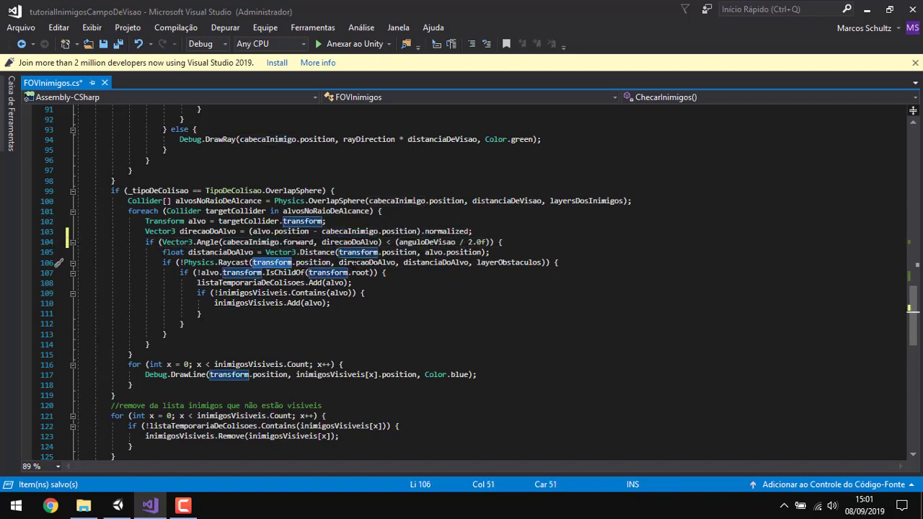
{"action": "type", "text": "cabecaInimigo"}
{"action": "double_click", "coordinate": [328, 273]}
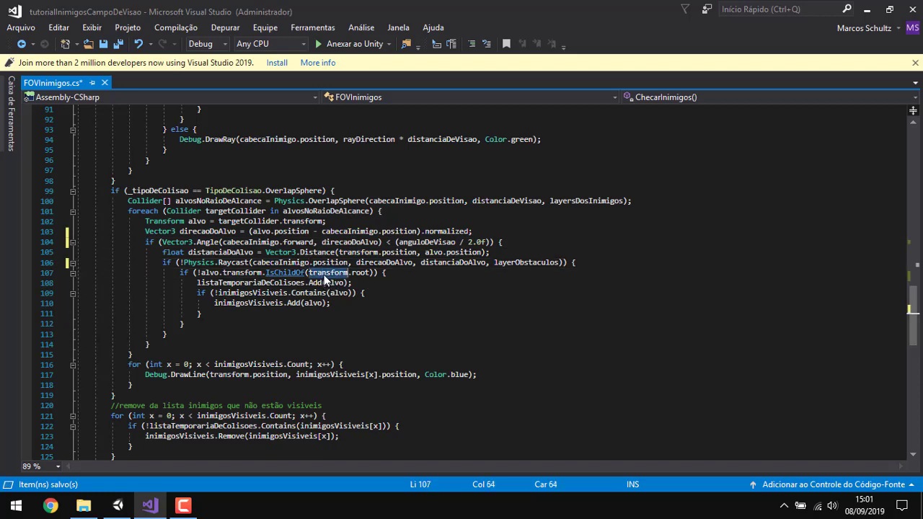
{"action": "left_click", "coordinate": [384, 273]}
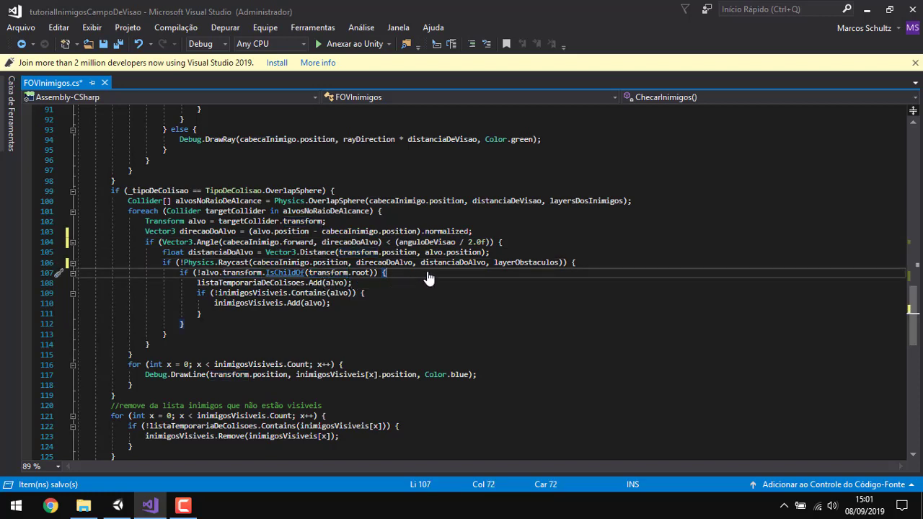
{"action": "double_click", "coordinate": [336, 273]}
{"action": "type", "text": "cabecaInimigo"}
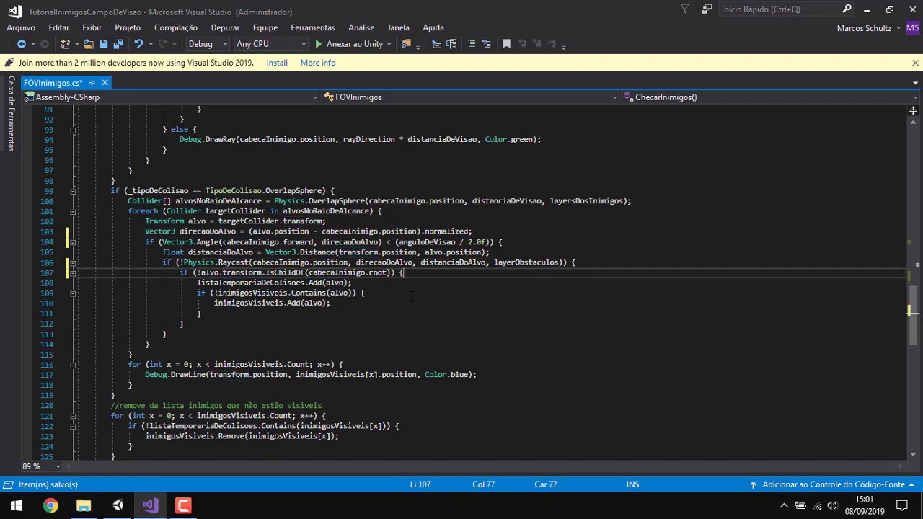
- Verify line 103's direction and the angle check against cabecaInimigo.forward and anguloDeVisao / 2.0f
{"action": "left_click", "coordinate": [310, 231]}
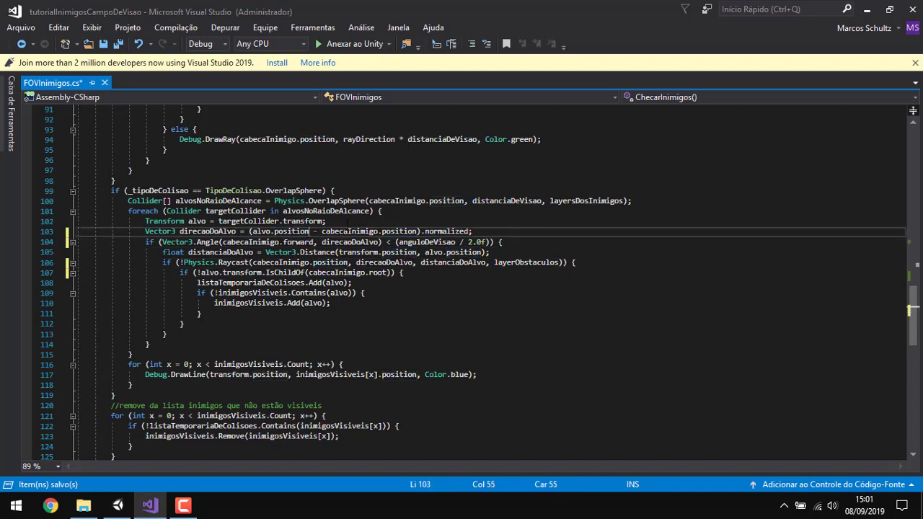
{"action": "left_click", "coordinate": [326, 221]}
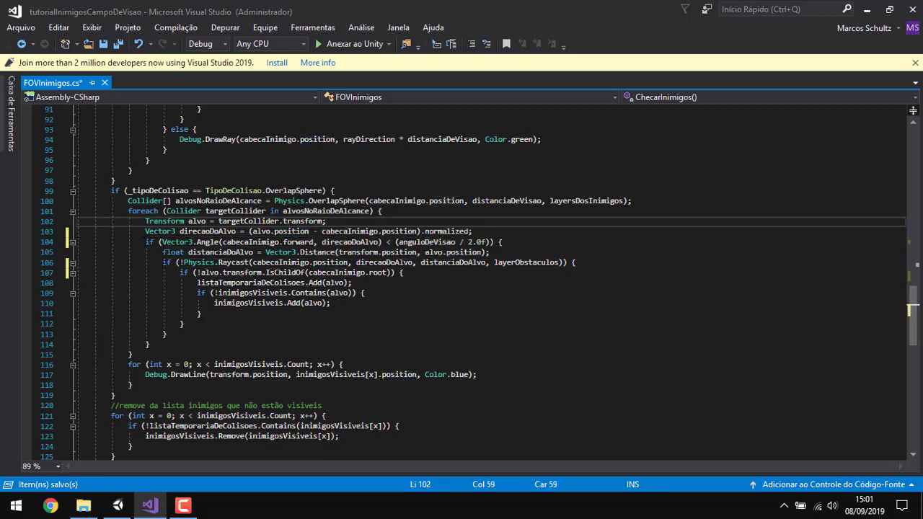
{"action": "left_click_drag", "start_coordinate": [145, 231], "coordinate": [495, 232]}
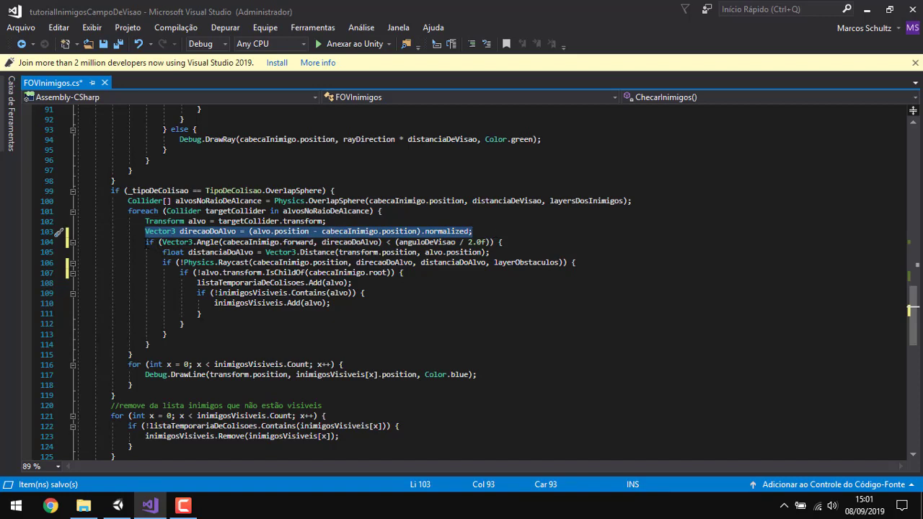
{"action": "left_click", "coordinate": [209, 242]}
{"action": "left_click", "coordinate": [318, 242]}
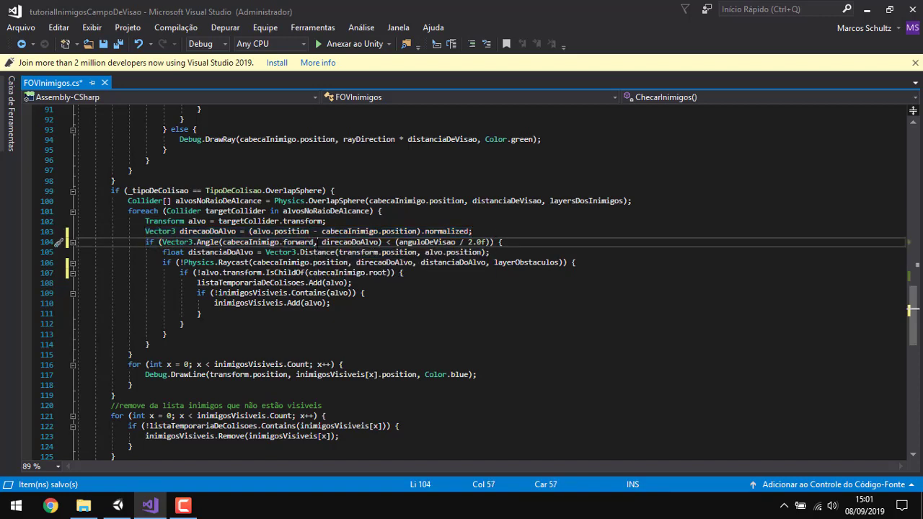
{"action": "left_click_drag", "start_coordinate": [314, 242], "coordinate": [222, 242]}
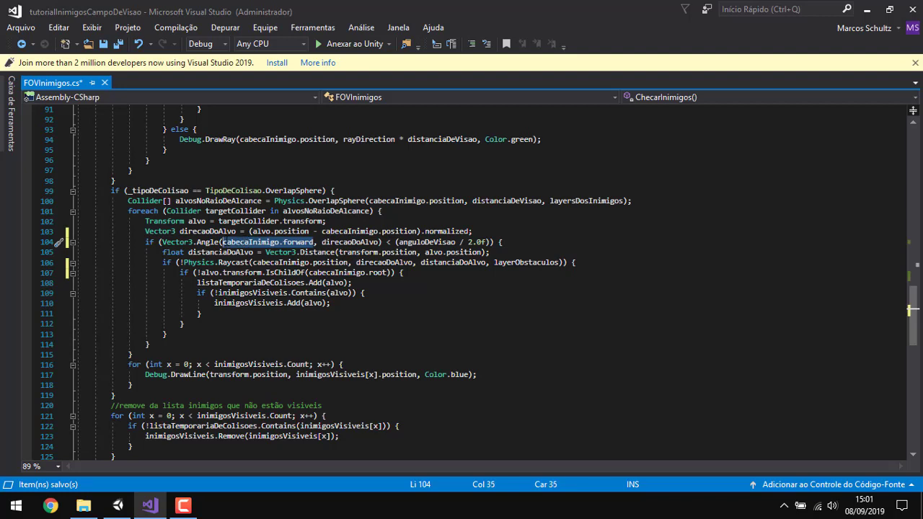
{"action": "left_click", "coordinate": [377, 242]}
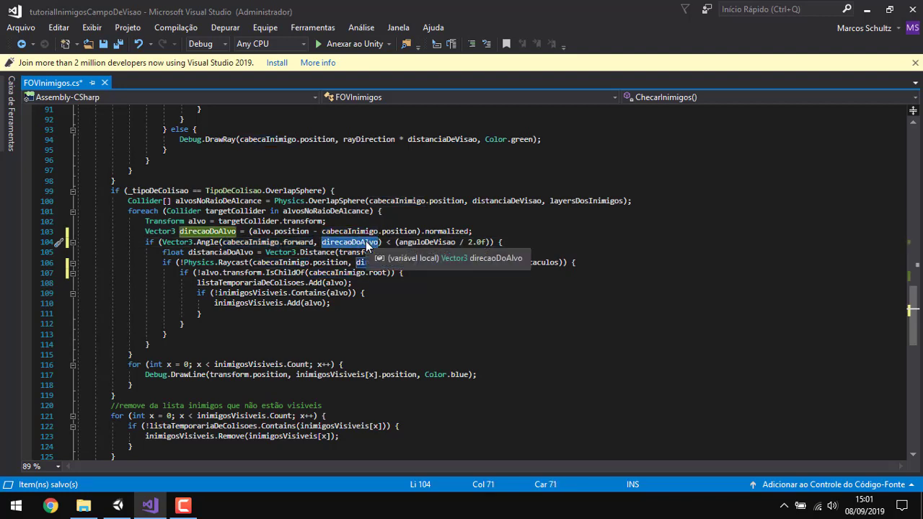
{"action": "left_click_drag", "start_coordinate": [399, 243], "coordinate": [488, 242]}
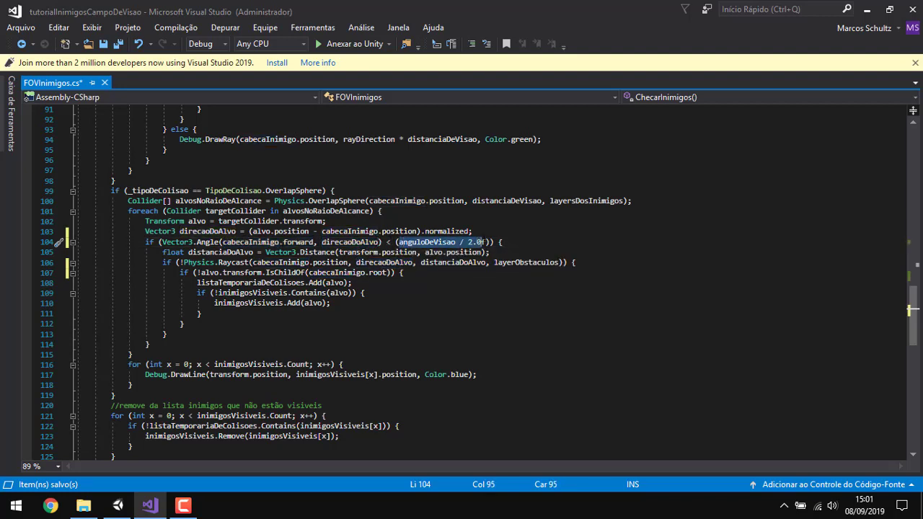
- Set Tipo De Colisao to Overlap Sphere and orbit the Scene view to inspect the sphere gizmo
{"action": "left_click", "coordinate": [117, 505]}
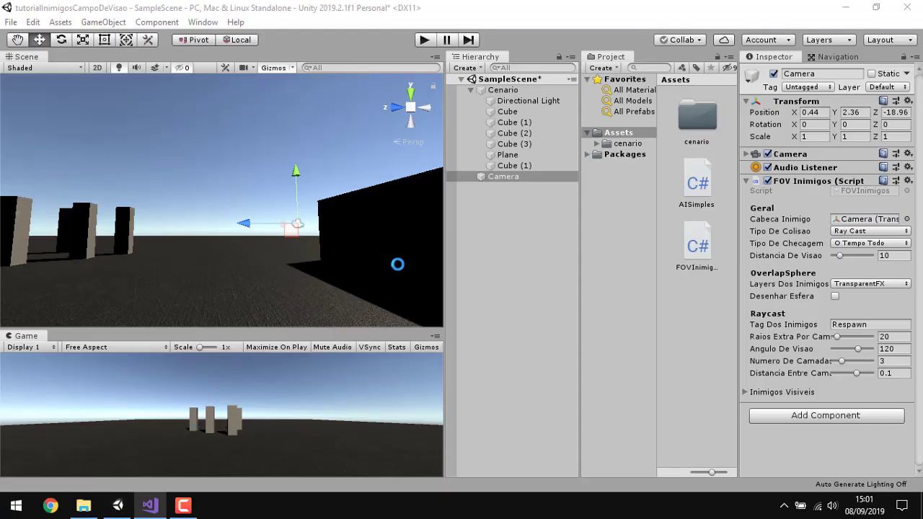
{"action": "left_click", "coordinate": [853, 232]}
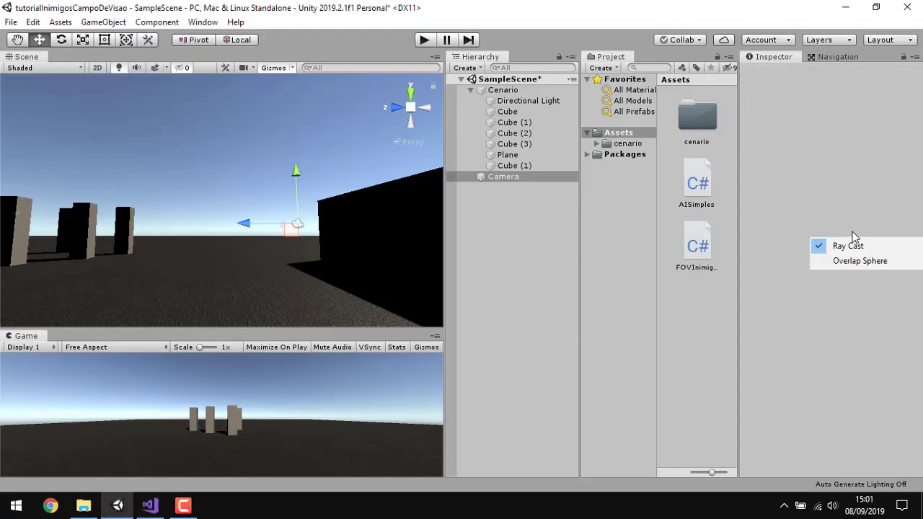
{"action": "left_click", "coordinate": [855, 260]}
{"action": "mouse_move", "coordinate": [288, 216]}
{"action": "left_mouse_down", "text": "alt"}
{"action": "mouse_move", "coordinate": [900, 328]}
{"action": "mouse_move", "coordinate": [838, 445]}
{"action": "left_mouse_up", "text": "alt"}
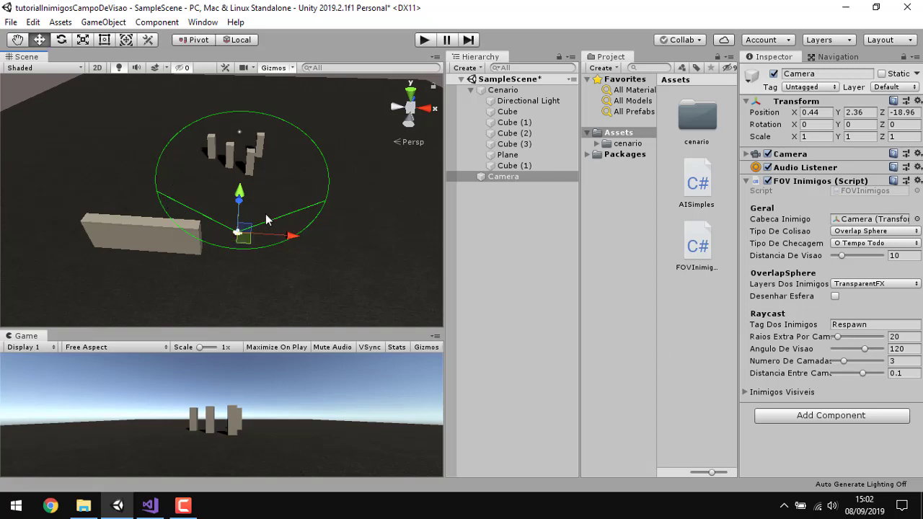
{"action": "left_click_drag", "start_coordinate": [266, 218], "coordinate": [257, 211], "text": "alt"}
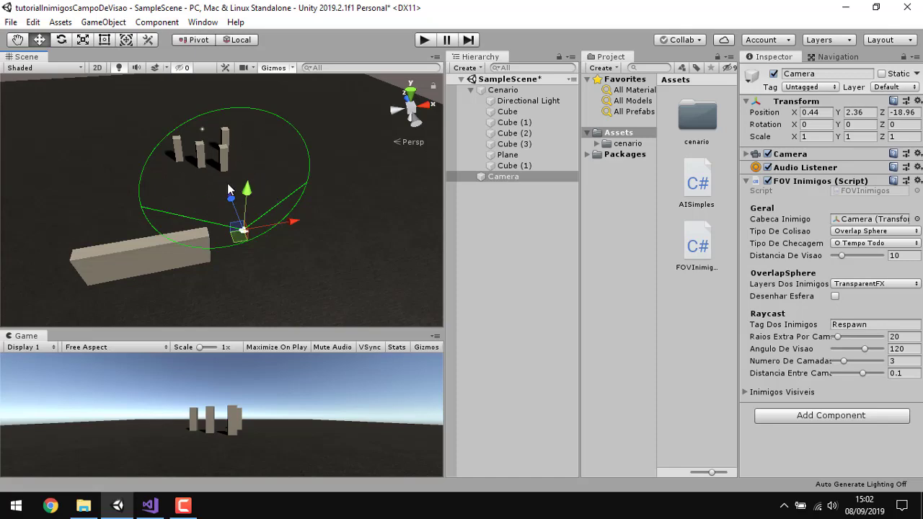
{"action": "left_click", "coordinate": [150, 505]}
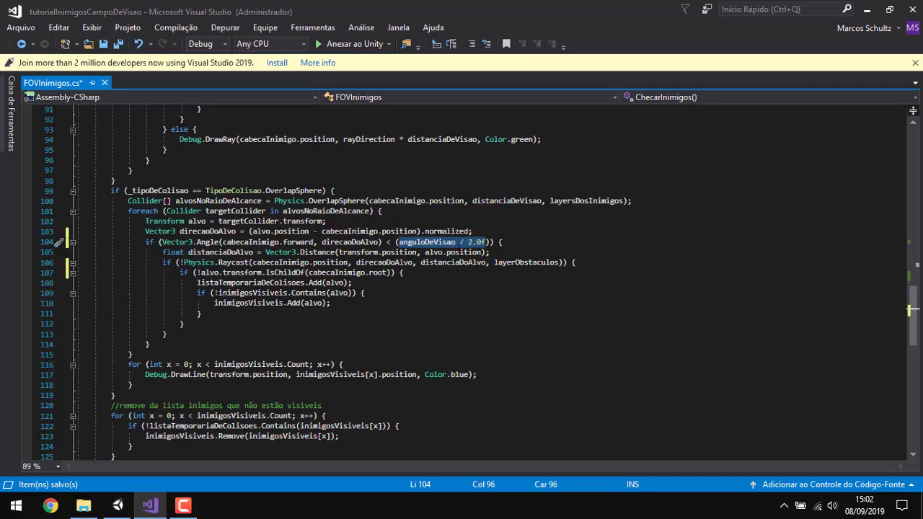
{"action": "left_click", "coordinate": [511, 243]}
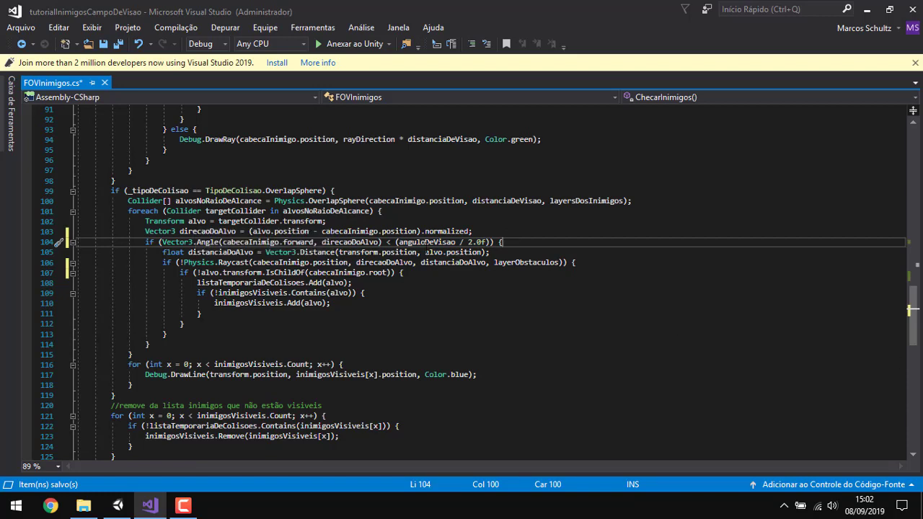
{"action": "key", "text": "shift+Up"}
{"action": "key", "text": "ctrl+shift+Left"}
{"action": "key", "text": "ctrl+shift+Left"}
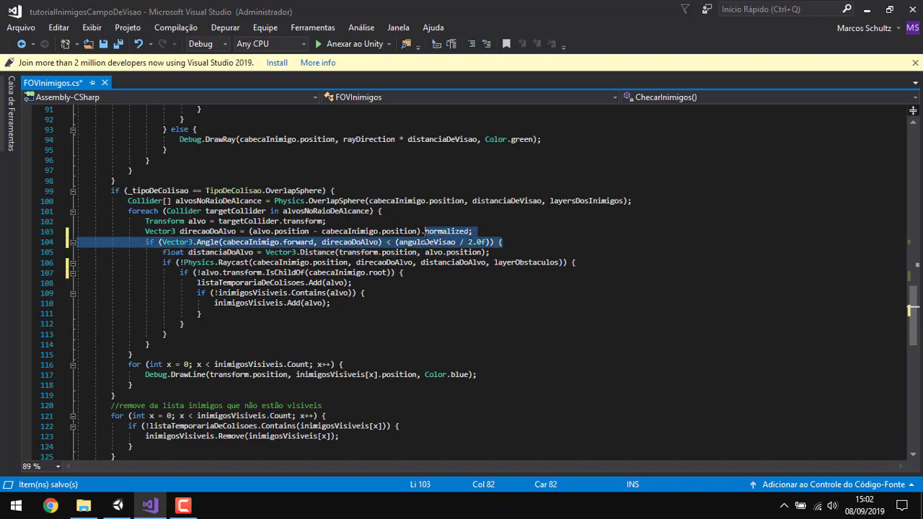
{"action": "left_click", "coordinate": [395, 242], "text": "shift"}
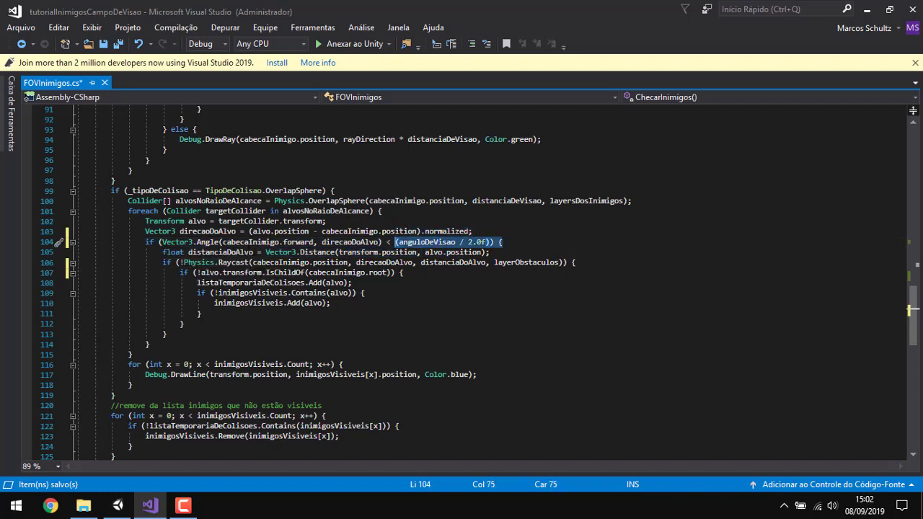
{"action": "left_click_drag", "start_coordinate": [503, 252], "coordinate": [158, 253]}
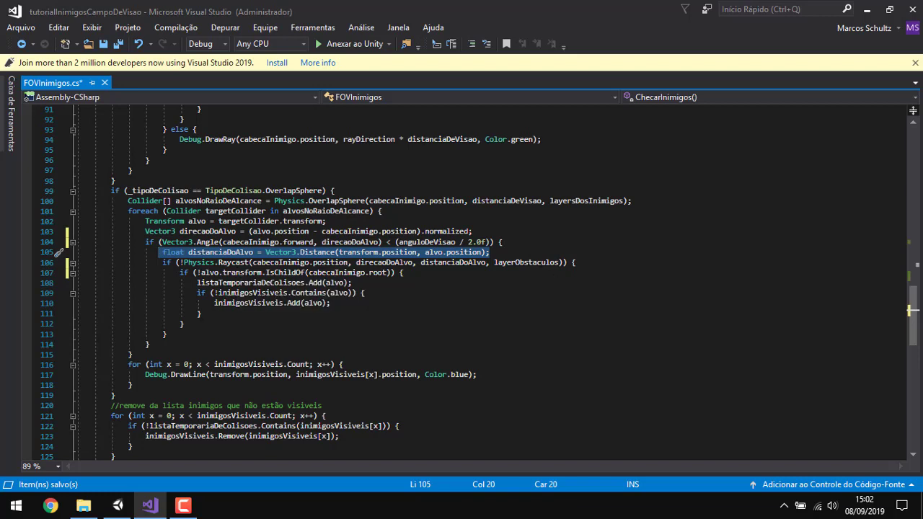
{"action": "left_click", "coordinate": [517, 248]}
{"action": "left_click_drag", "start_coordinate": [76, 254], "coordinate": [262, 211]}
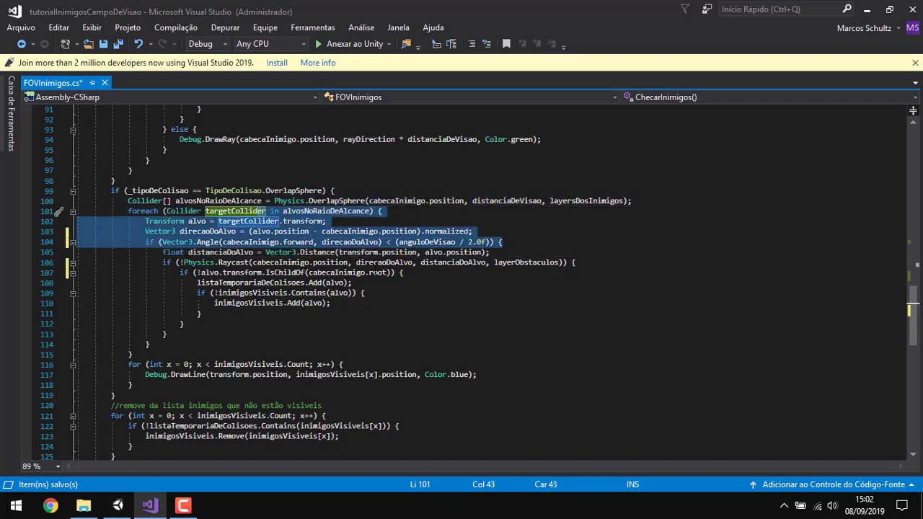
{"action": "left_click", "coordinate": [517, 250]}
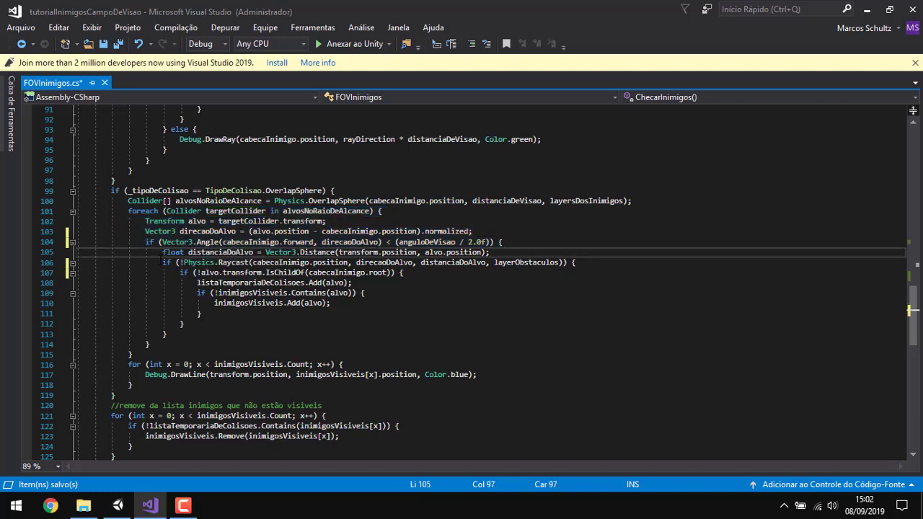
{"action": "mouse_move", "coordinate": [163, 262]}
{"action": "left_mouse_down"}
{"action": "mouse_move", "coordinate": [581, 263]}
{"action": "mouse_move", "coordinate": [163, 263]}
{"action": "left_mouse_up"}
{"action": "left_click", "coordinate": [591, 262]}
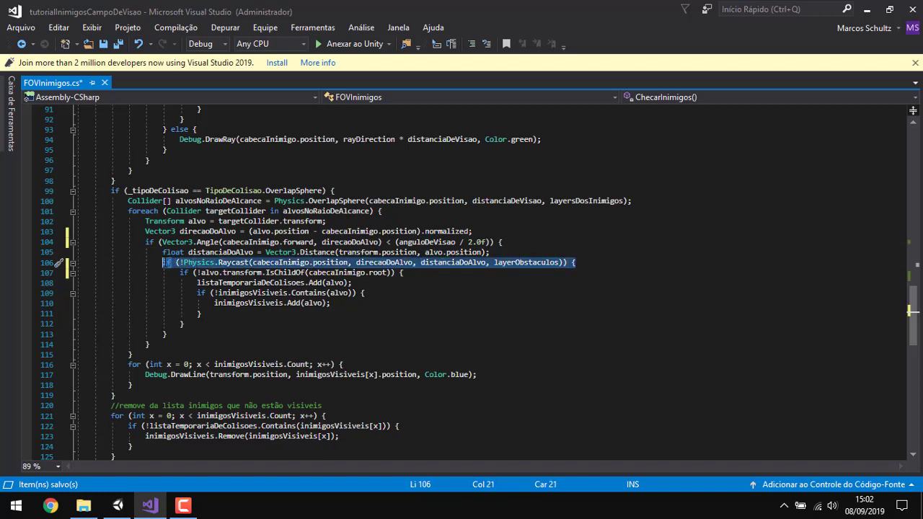
{"action": "left_click", "coordinate": [336, 264]}
{"action": "left_click", "coordinate": [376, 262]}
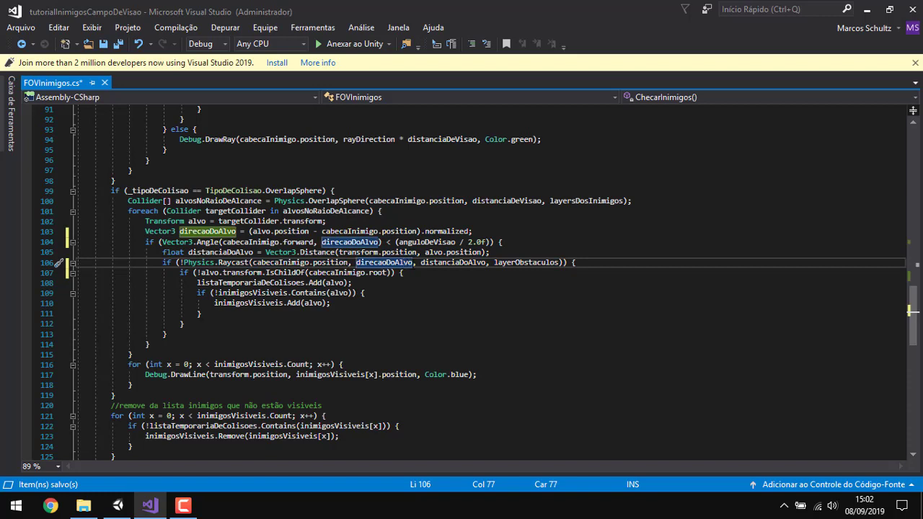
{"action": "left_click", "coordinate": [448, 263]}
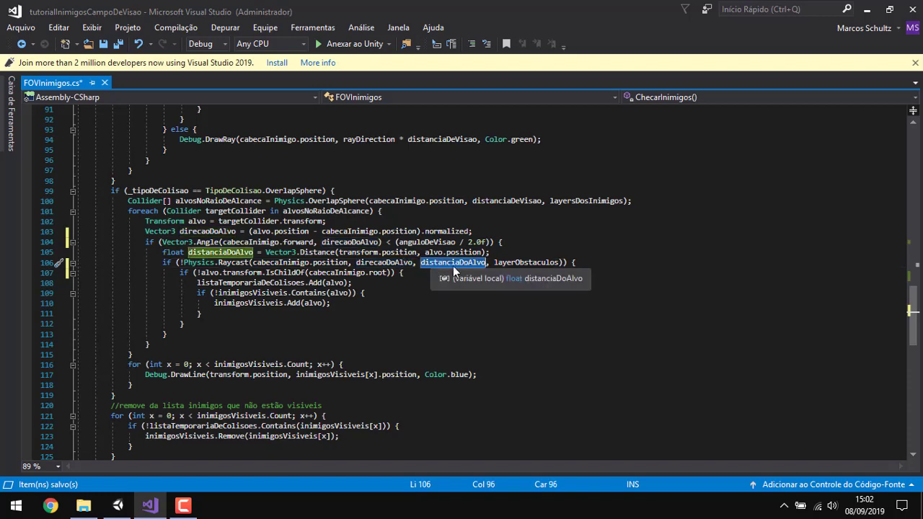
{"action": "left_click", "coordinate": [521, 264]}
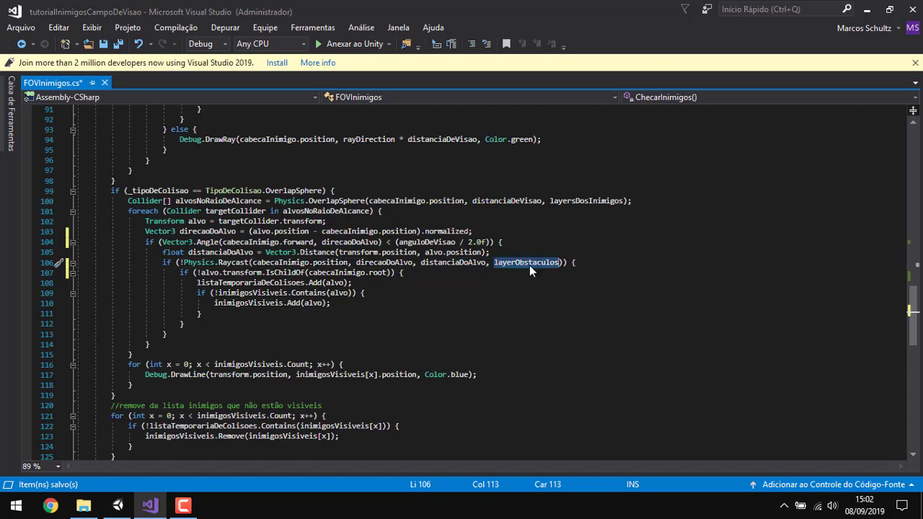
{"action": "left_click", "coordinate": [583, 263]}
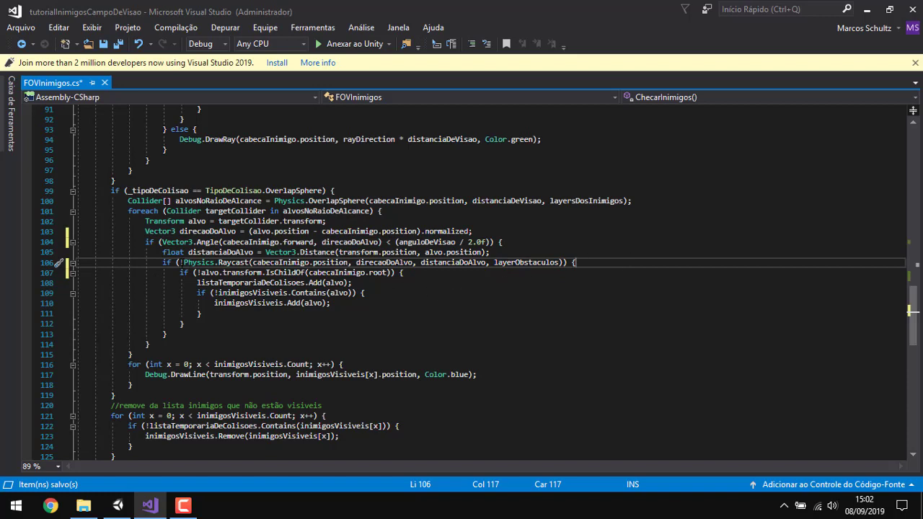
{"action": "left_click", "coordinate": [180, 263]}
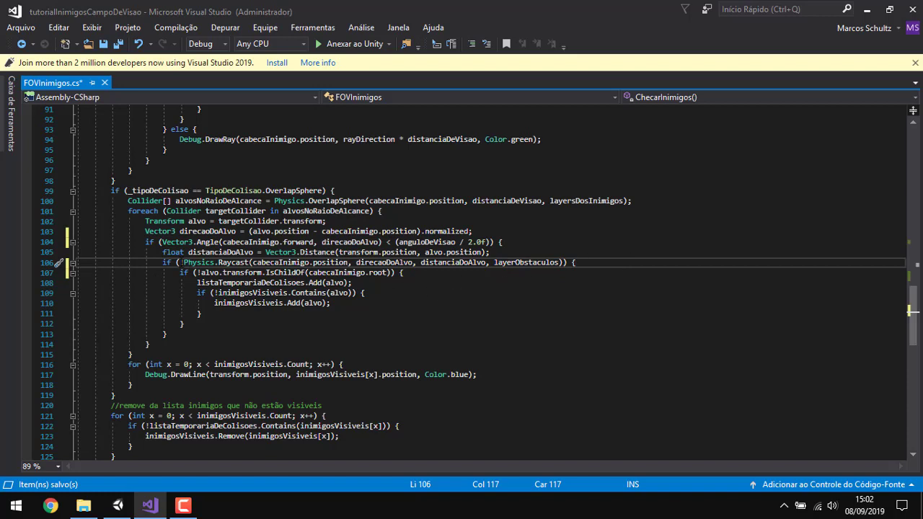
{"action": "left_click", "coordinate": [417, 274]}
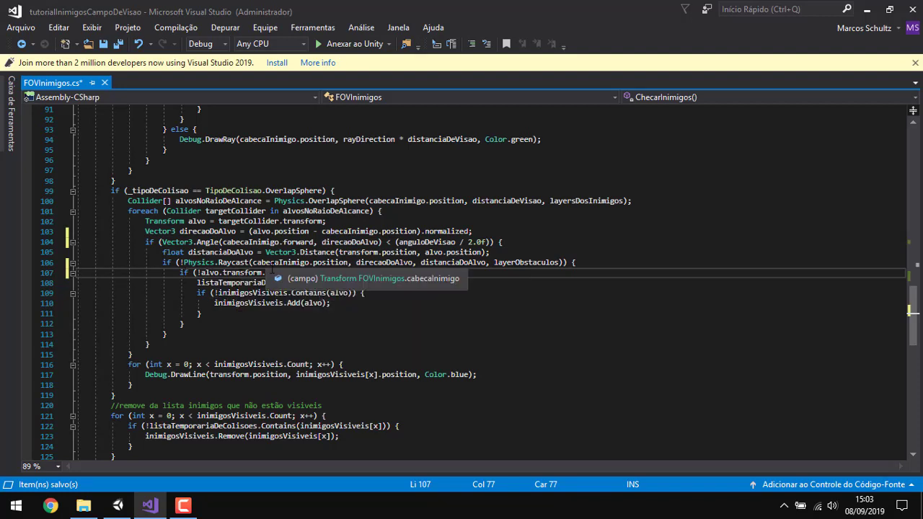
{"action": "double_click", "coordinate": [349, 273]}
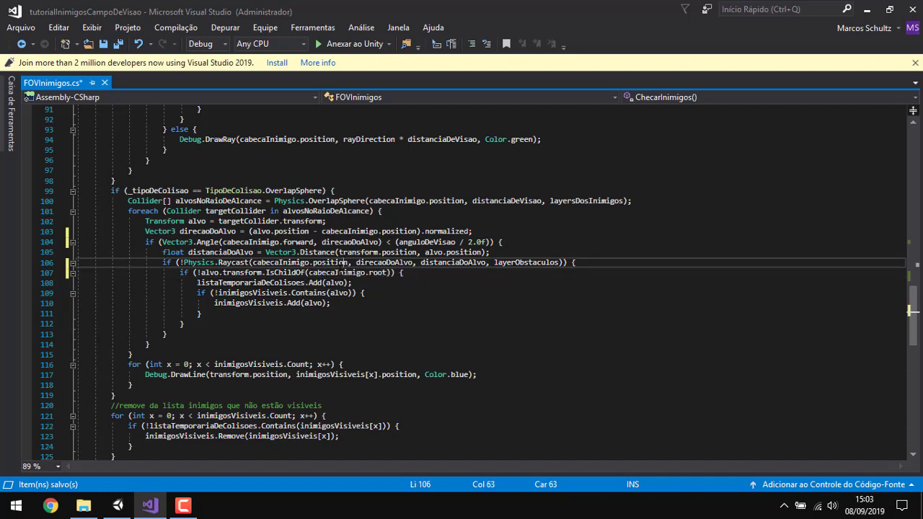
{"action": "double_click", "coordinate": [377, 273]}
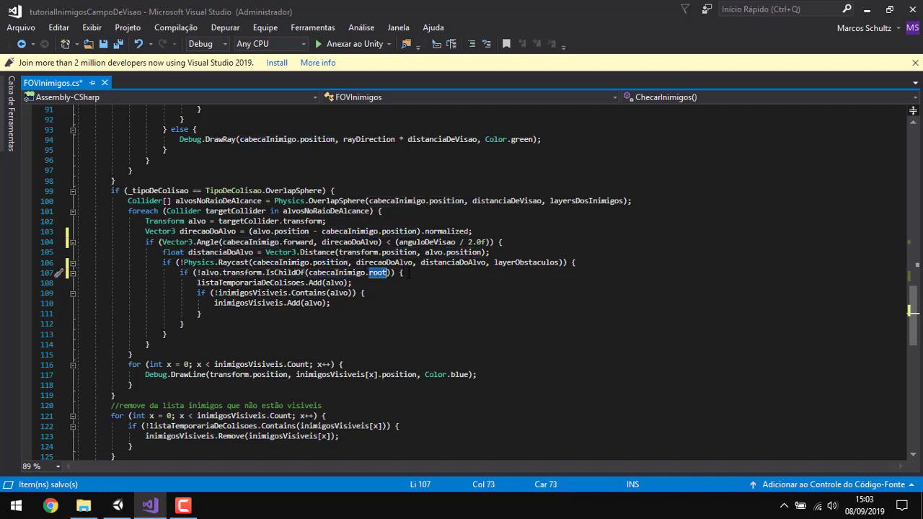
{"action": "mouse_move", "coordinate": [260, 282]}
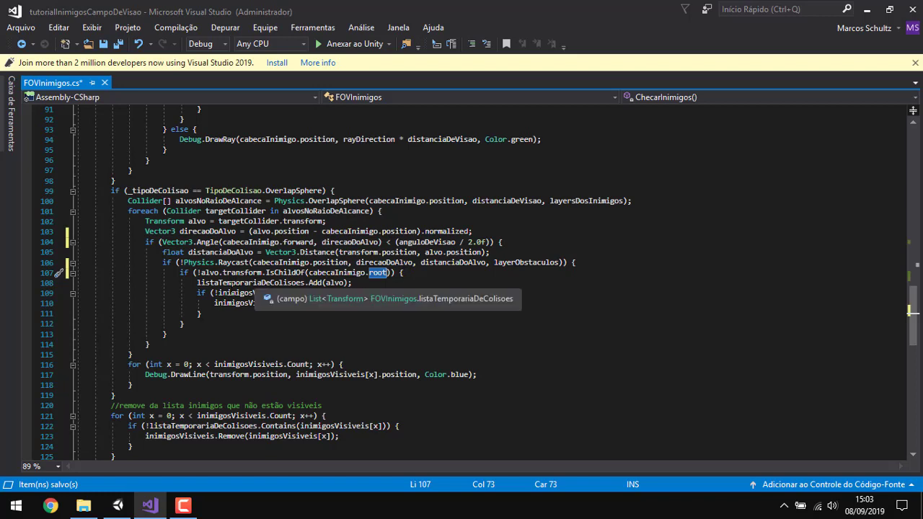
{"action": "left_click_drag", "start_coordinate": [202, 313], "coordinate": [198, 283]}
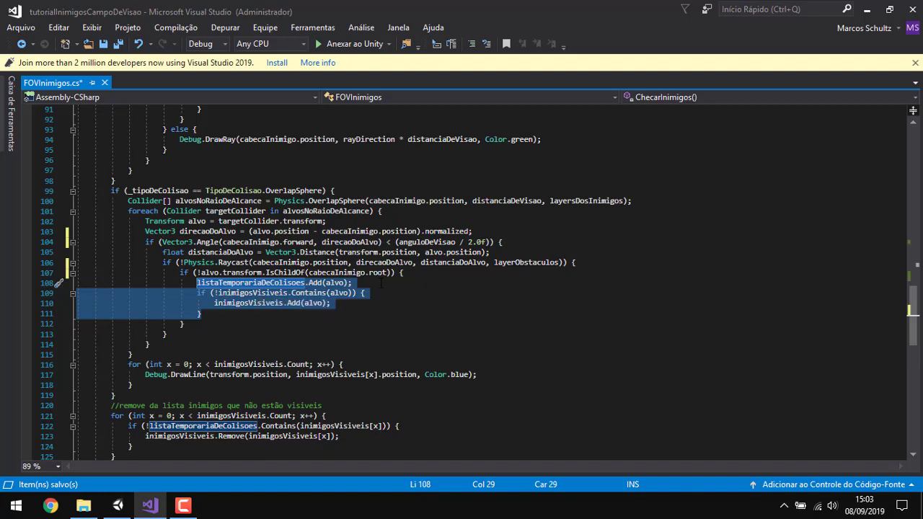
- Copy the Contains guard from line 85 around the OverlapSphere Add call and close its block
{"action": "left_click", "coordinate": [381, 283]}
{"action": "scroll", "coordinate": [449, 198], "scroll_direction": "up", "scroll_amount": 4}
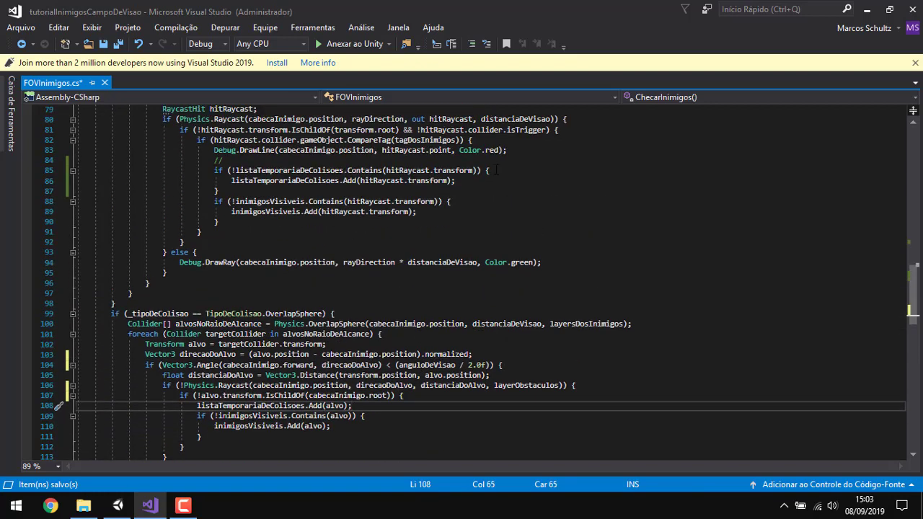
{"action": "left_click_drag", "start_coordinate": [496, 170], "coordinate": [213, 170]}
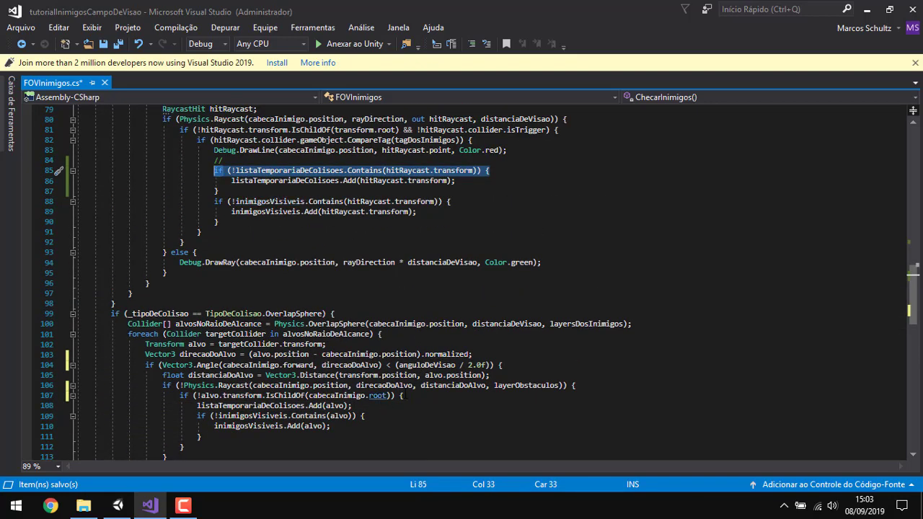
{"action": "key", "text": "ctrl+c"}
{"action": "left_click", "coordinate": [407, 395]}
{"action": "key", "text": "Return"}
{"action": "key", "text": "ctrl+v"}
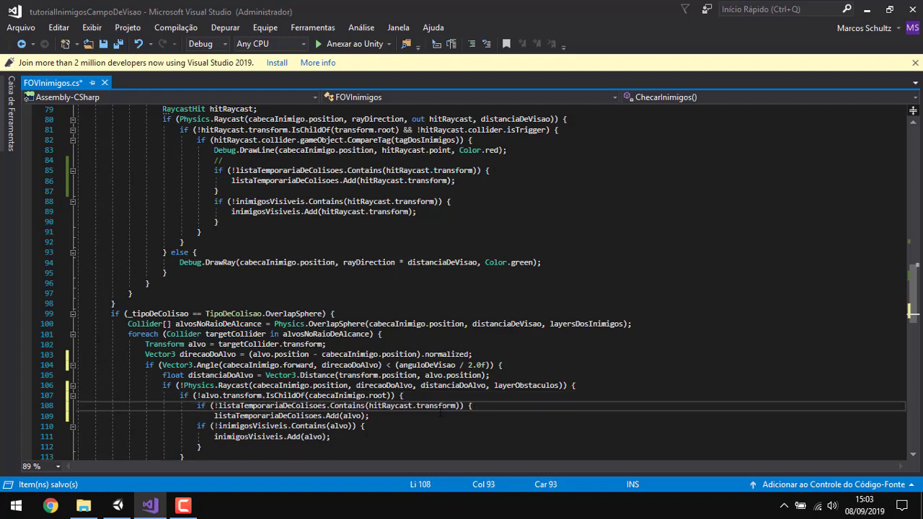
{"action": "key", "text": "Down"}
{"action": "key", "text": "End"}
{"action": "key", "text": "Return"}
{"action": "type", "text": "}"}
{"action": "scroll", "coordinate": [374, 392], "scroll_direction": "down", "scroll_amount": 2}
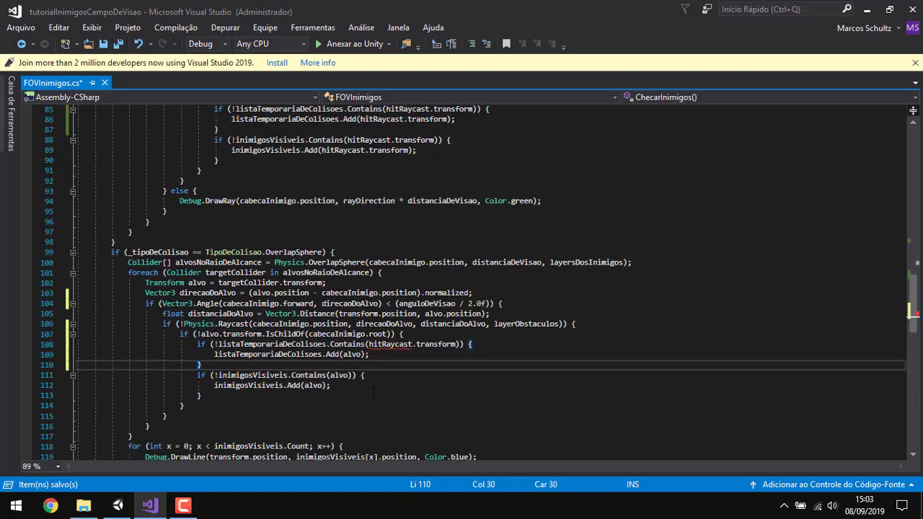
- Replace hitRaycast.transform with alvo in the line 108 Contains check
{"action": "left_click", "coordinate": [237, 396]}
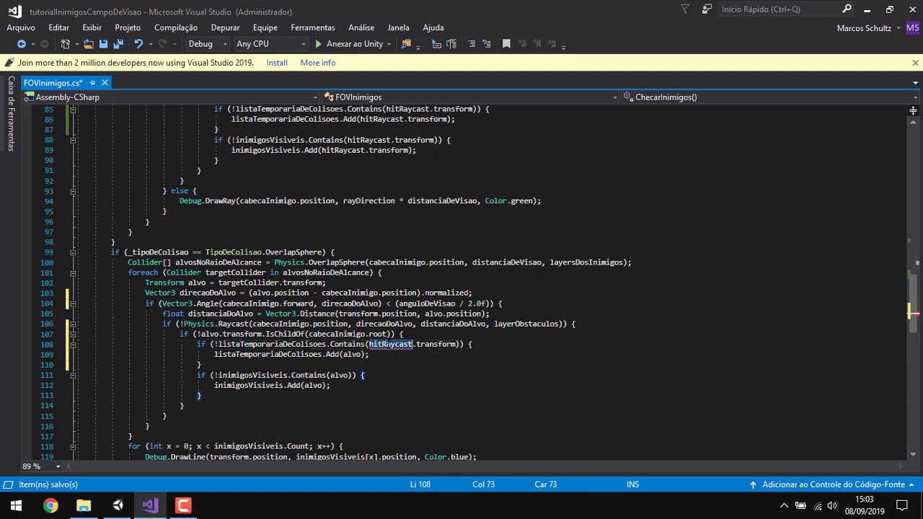
{"action": "key", "text": "Up"}
{"action": "key", "text": "Up"}
{"action": "key", "text": "End"}
{"action": "key", "text": "Left"}
{"action": "key", "text": "Left"}
{"action": "key", "text": "Left"}
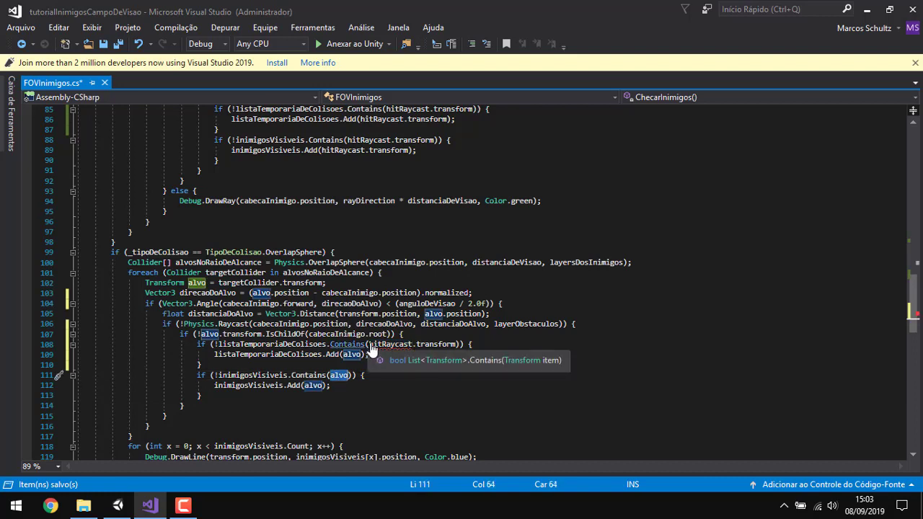
{"action": "left_click_drag", "start_coordinate": [369, 344], "coordinate": [459, 345]}
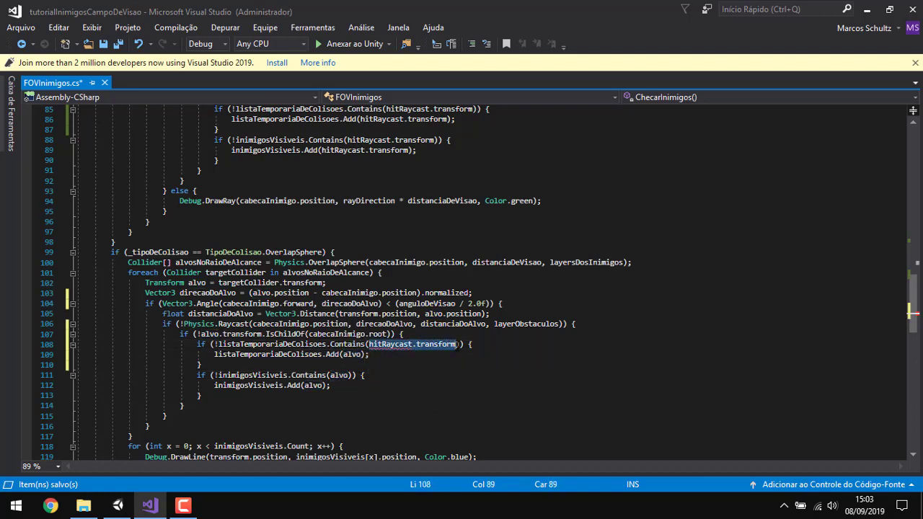
{"action": "type", "text": "alvo"}
{"action": "left_click", "coordinate": [414, 334]}
{"action": "left_click", "coordinate": [417, 344]}
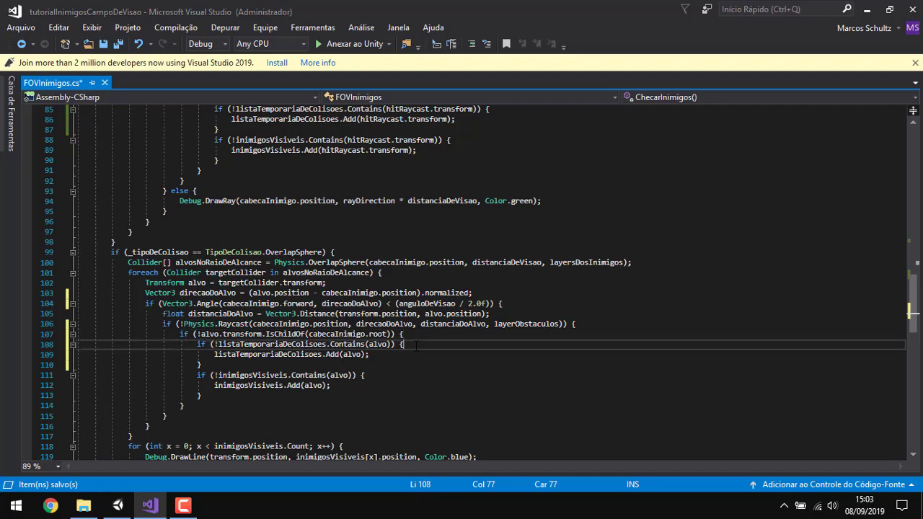
{"action": "left_click", "coordinate": [216, 364]}
- Review the inimigosVisiveis check and the debug-line foreach loop around lines 111–119
{"action": "scroll", "coordinate": [238, 364], "scroll_direction": "down", "scroll_amount": 3}
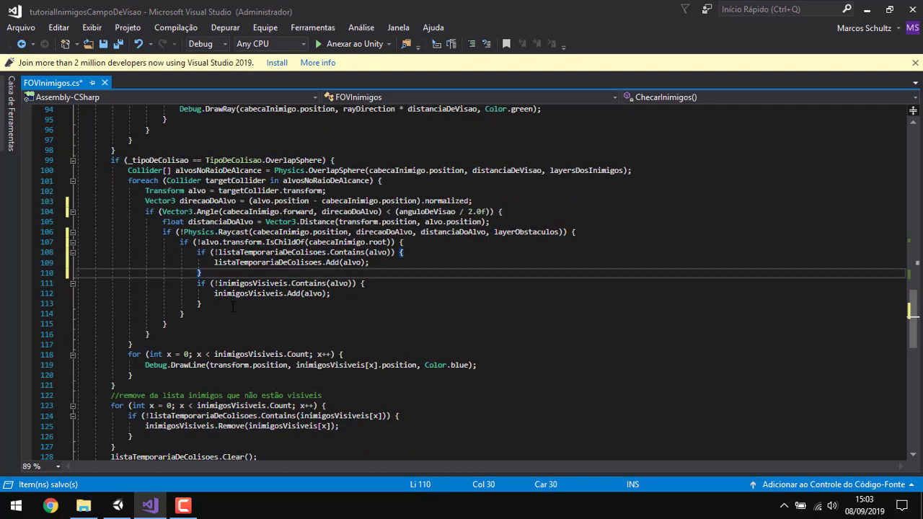
{"action": "left_click", "coordinate": [203, 304]}
{"action": "left_click", "coordinate": [374, 283]}
{"action": "left_click", "coordinate": [230, 306]}
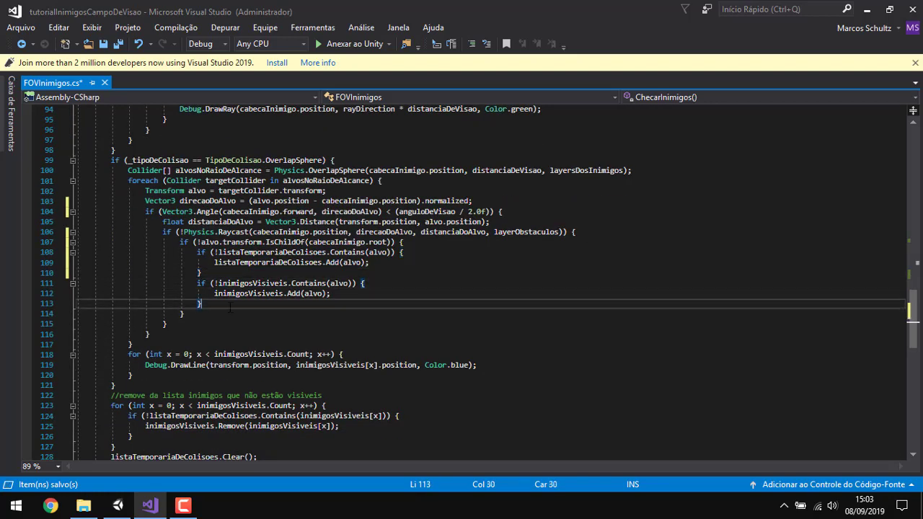
{"action": "left_click", "coordinate": [343, 353]}
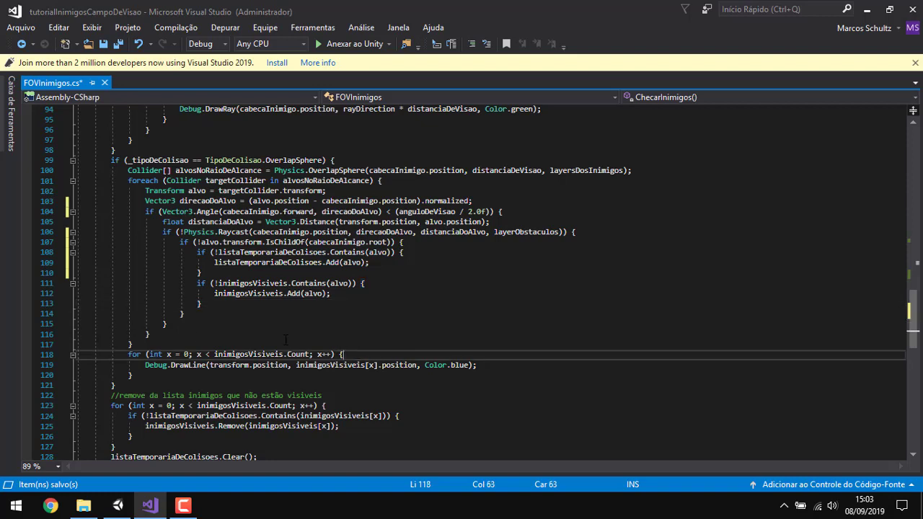
{"action": "left_click", "coordinate": [151, 341]}
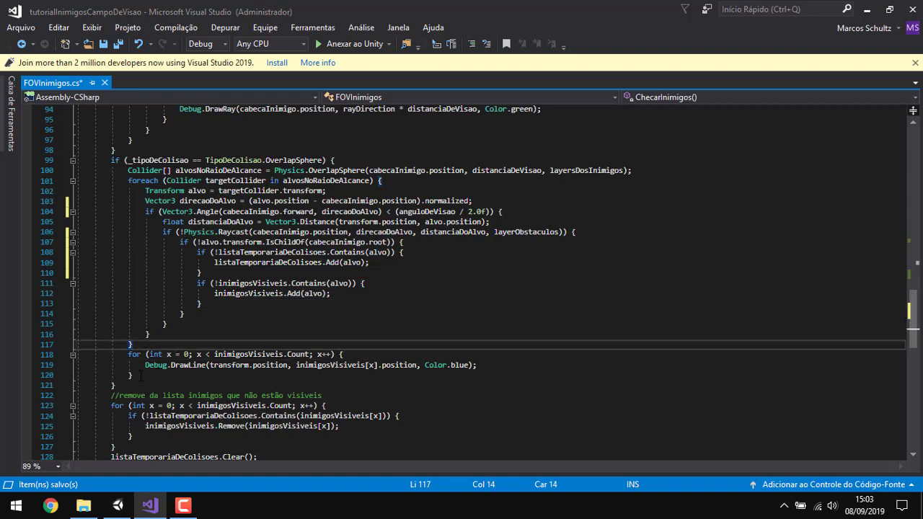
{"action": "left_click", "coordinate": [141, 374]}
{"action": "left_click", "coordinate": [365, 354]}
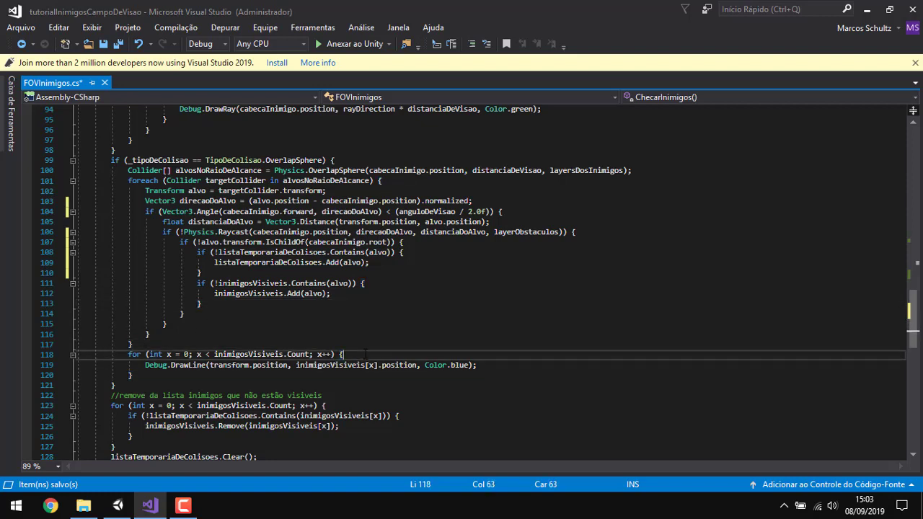
{"action": "scroll", "coordinate": [366, 354], "scroll_direction": "down", "scroll_amount": 2}
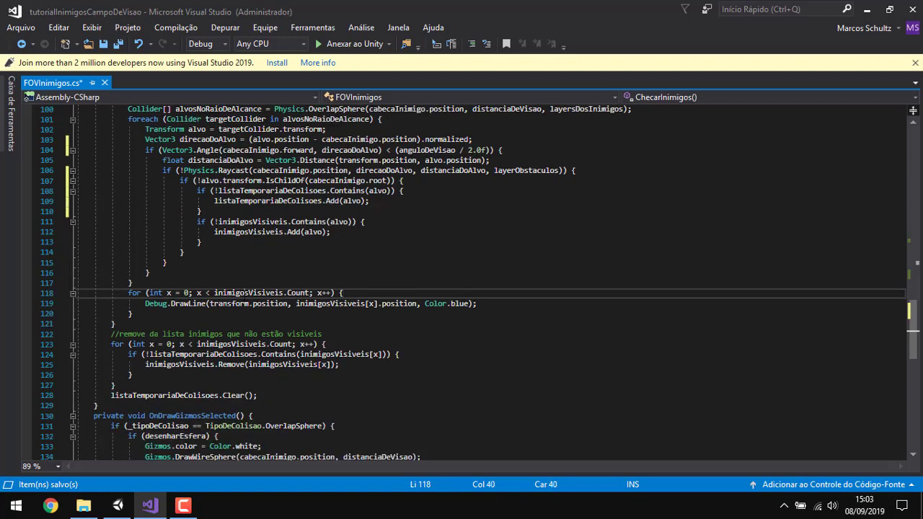
{"action": "double_click", "coordinate": [243, 295]}
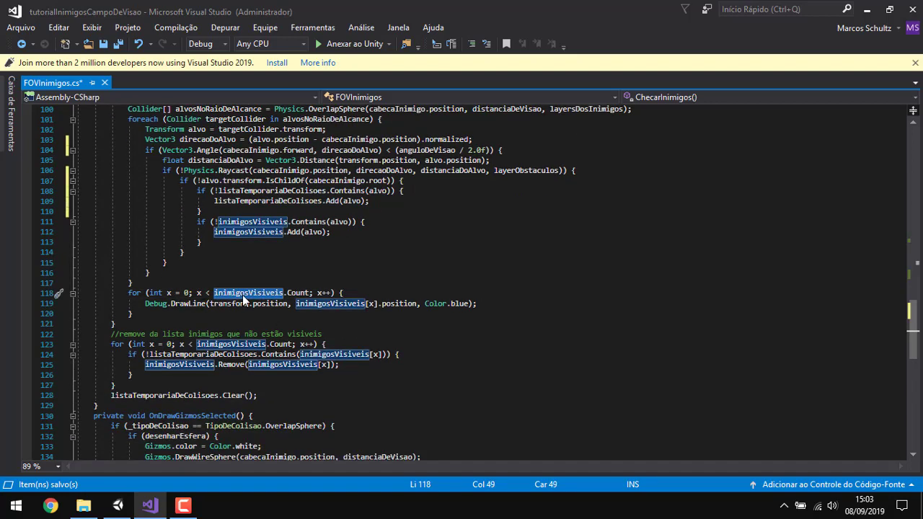
{"action": "left_click", "coordinate": [229, 304]}
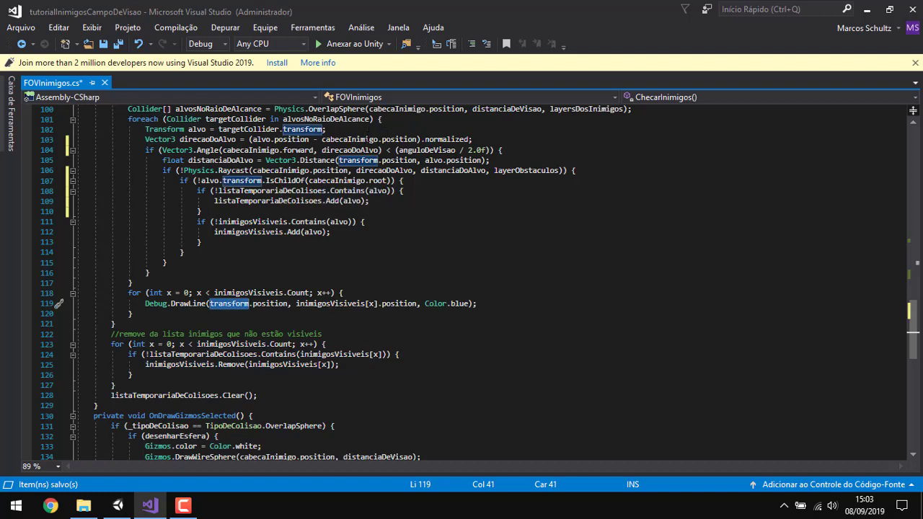
- Replace transform with cabecaInimigo in the Debug.DrawLine call on line 119
{"action": "double_click", "coordinate": [350, 139]}
{"action": "key", "text": "ctrl+c"}
{"action": "double_click", "coordinate": [229, 303]}
{"action": "key", "text": "ctrl+v"}
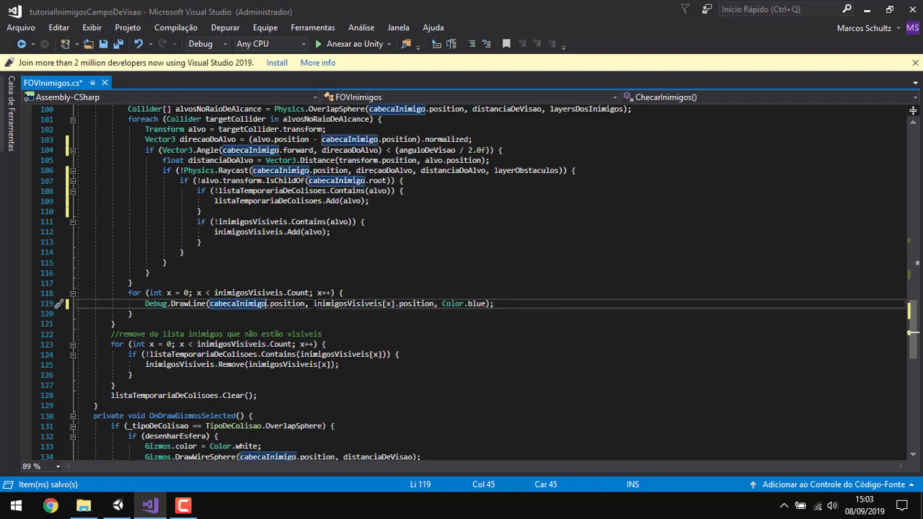
{"action": "double_click", "coordinate": [346, 304]}
{"action": "left_click_drag", "start_coordinate": [380, 303], "coordinate": [437, 304]}
{"action": "left_click", "coordinate": [478, 303]}
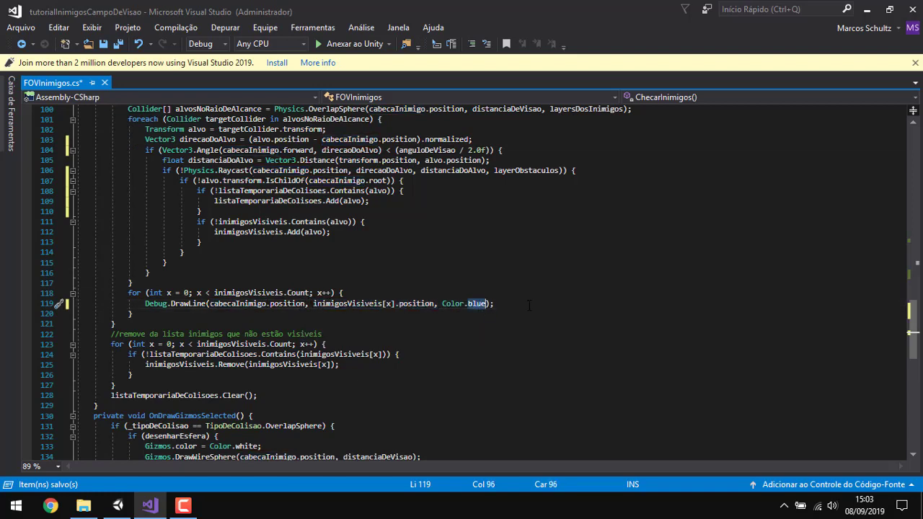
{"action": "key", "text": "Up"}
{"action": "left_click", "coordinate": [510, 304]}
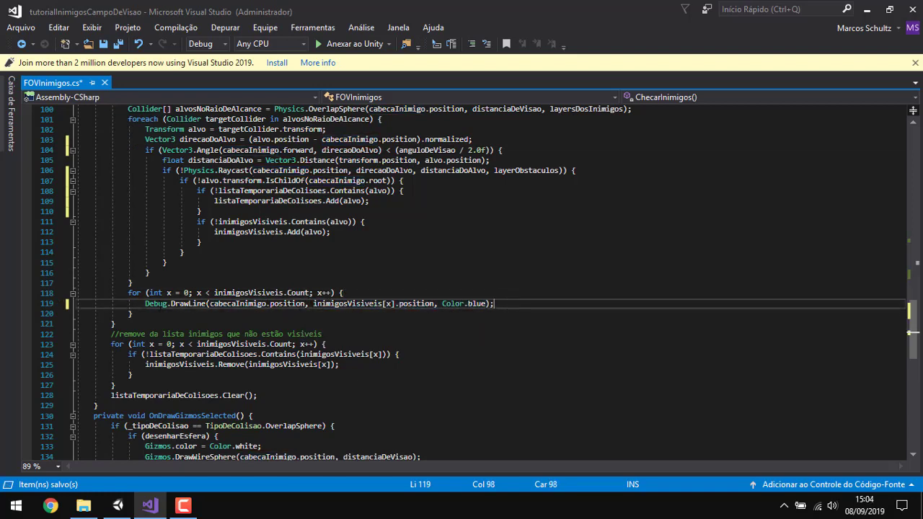
{"action": "key", "text": "Down"}
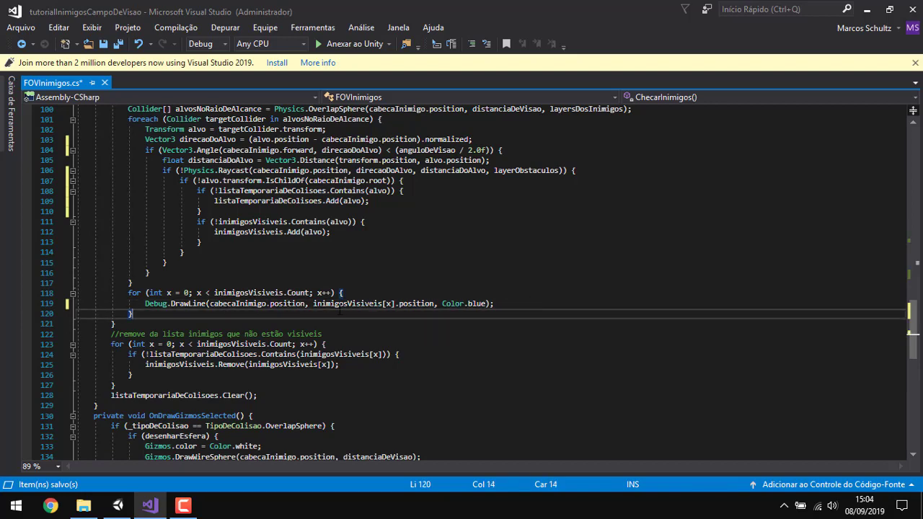
{"action": "scroll", "coordinate": [469, 303], "scroll_direction": "down", "scroll_amount": 1}
{"action": "scroll", "coordinate": [452, 241], "scroll_direction": "down", "scroll_amount": 2}
{"action": "left_click", "coordinate": [142, 292]}
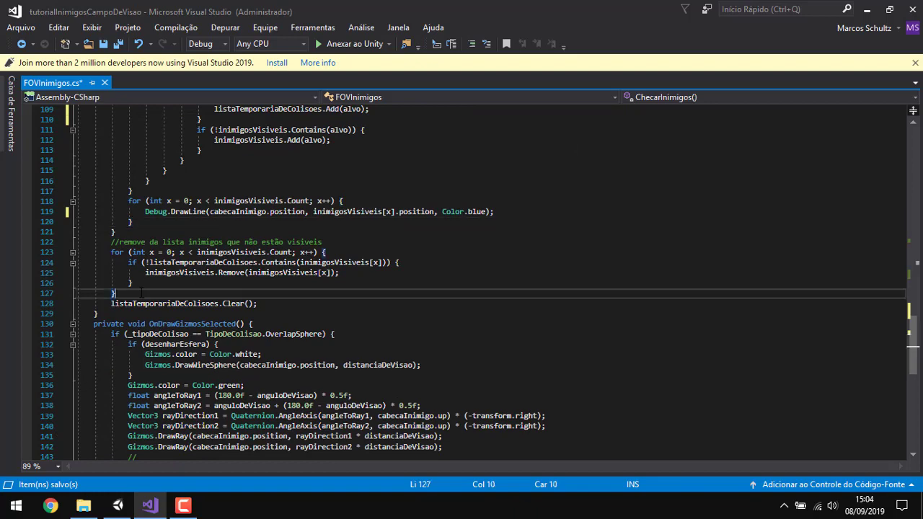
{"action": "left_click", "coordinate": [338, 253]}
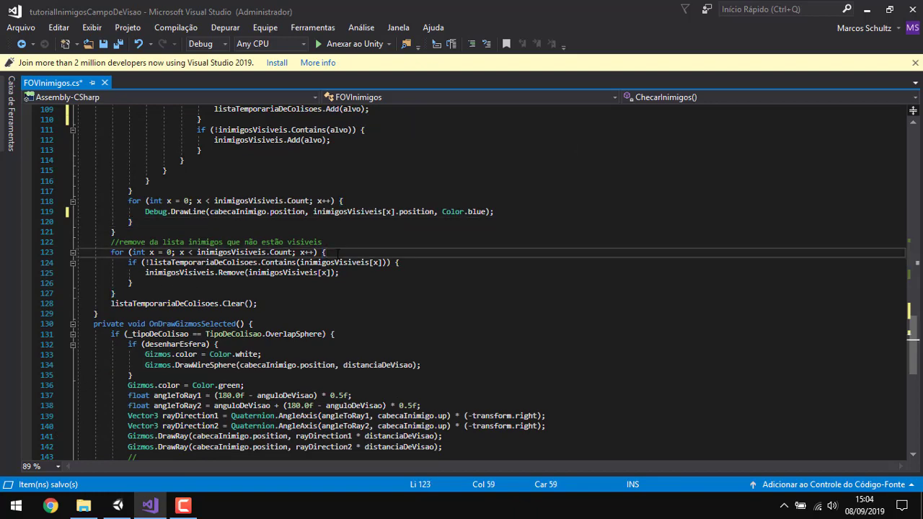
{"action": "scroll", "coordinate": [337, 252], "scroll_direction": "up", "scroll_amount": 6}
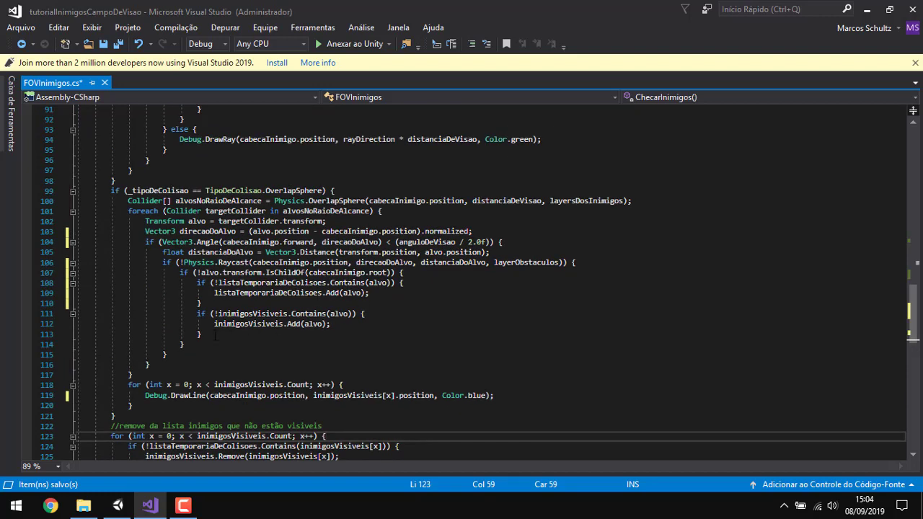
{"action": "left_click_drag", "start_coordinate": [215, 336], "coordinate": [198, 314]}
{"action": "key", "text": "Up"}
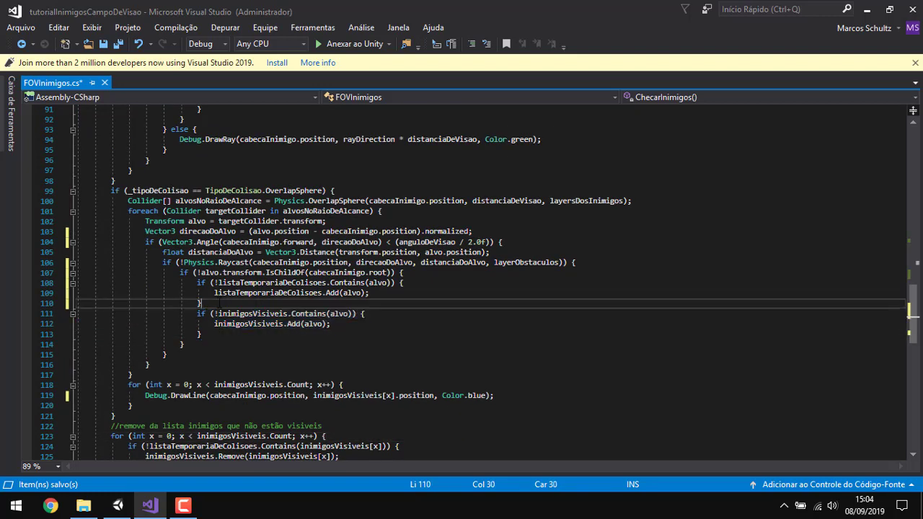
{"action": "left_click", "coordinate": [416, 282]}
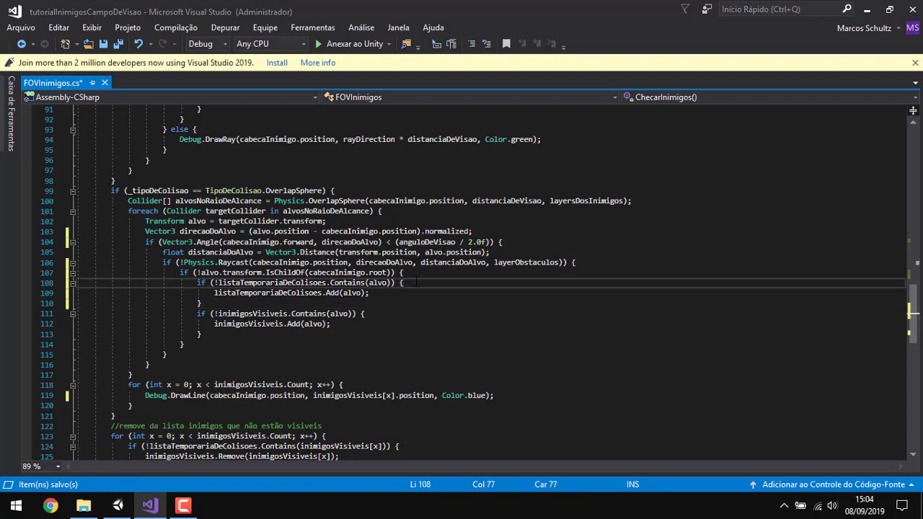
{"action": "scroll", "coordinate": [355, 288], "scroll_direction": "down", "scroll_amount": 3}
{"action": "double_click", "coordinate": [268, 200]}
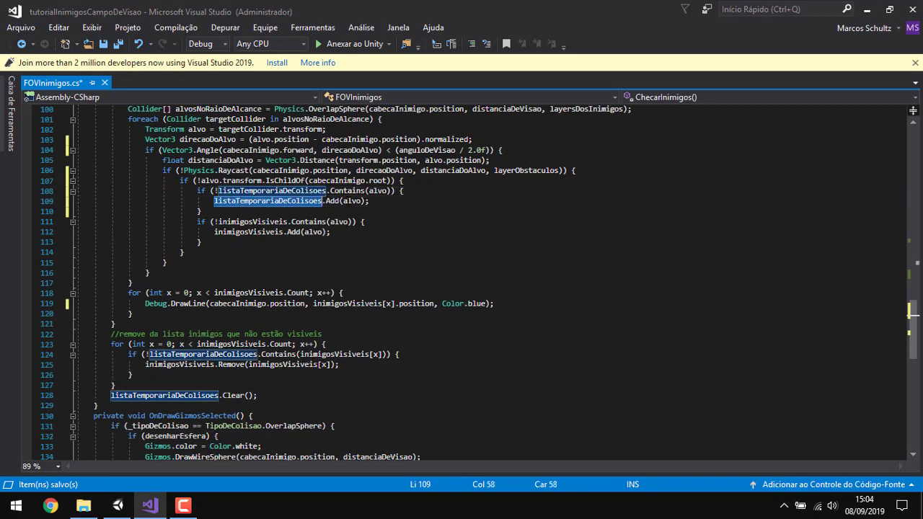
{"action": "left_click_drag", "start_coordinate": [268, 396], "coordinate": [112, 395]}
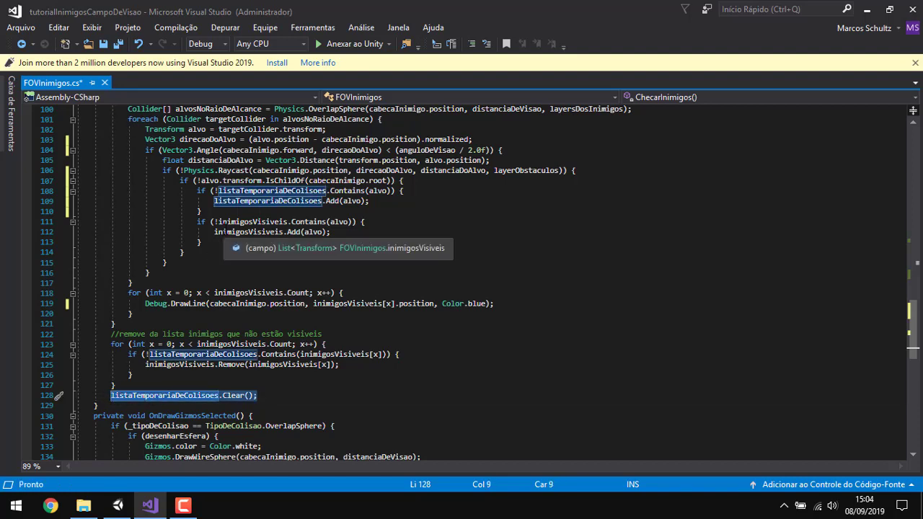
{"action": "double_click", "coordinate": [243, 233]}
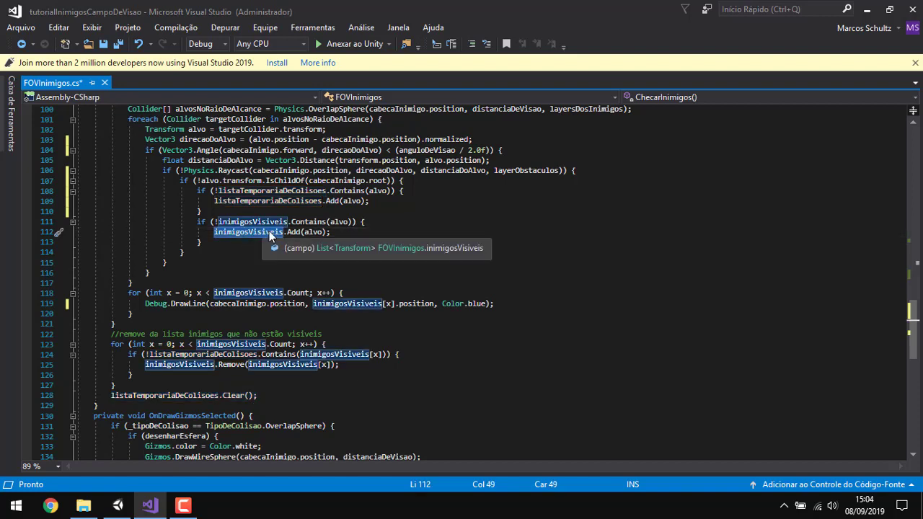
{"action": "left_click", "coordinate": [256, 395]}
{"action": "left_click", "coordinate": [115, 385]}
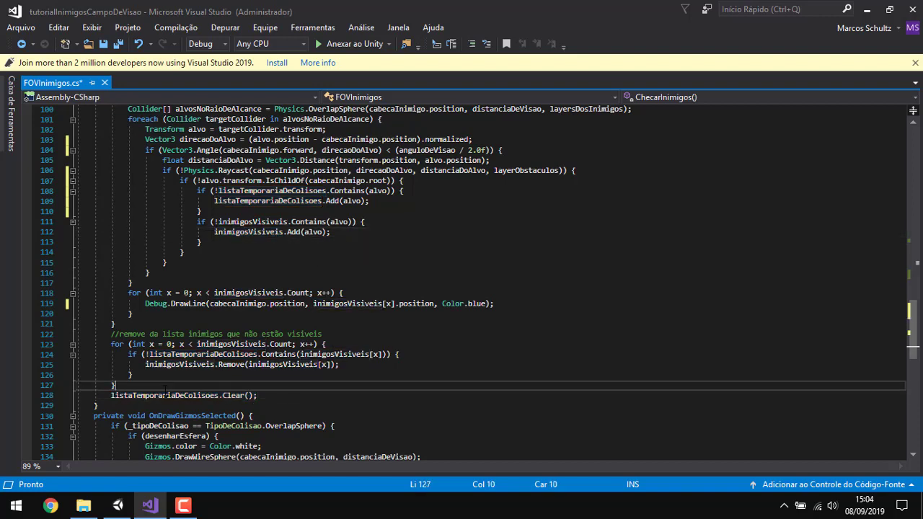
{"action": "left_click", "coordinate": [347, 343]}
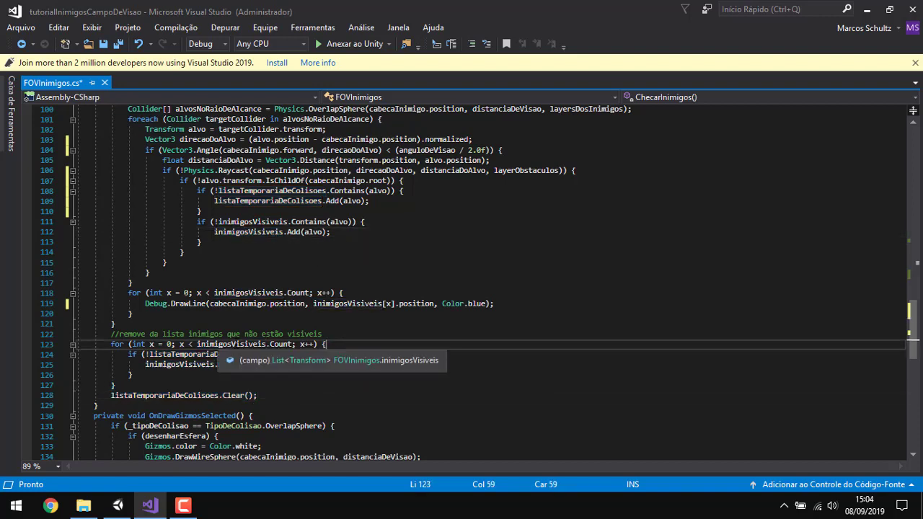
{"action": "left_click", "coordinate": [265, 344]}
{"action": "left_click", "coordinate": [223, 354]}
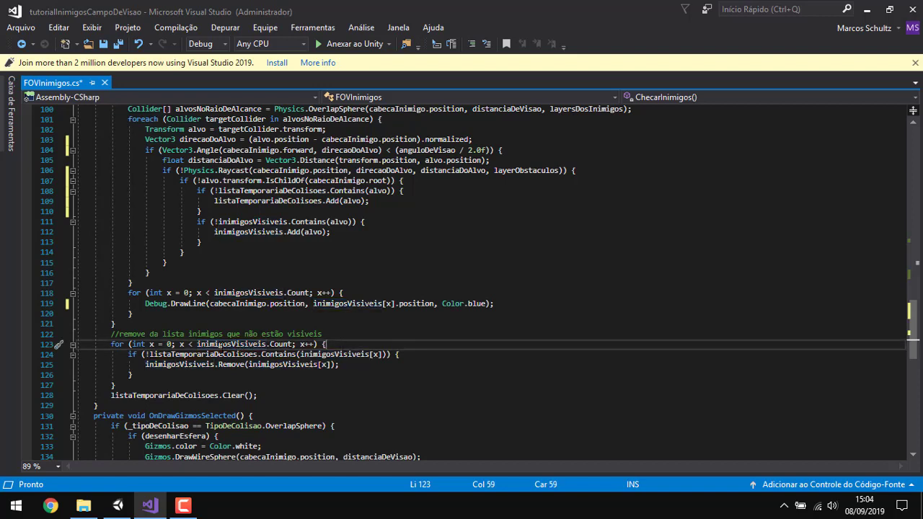
{"action": "double_click", "coordinate": [182, 355]}
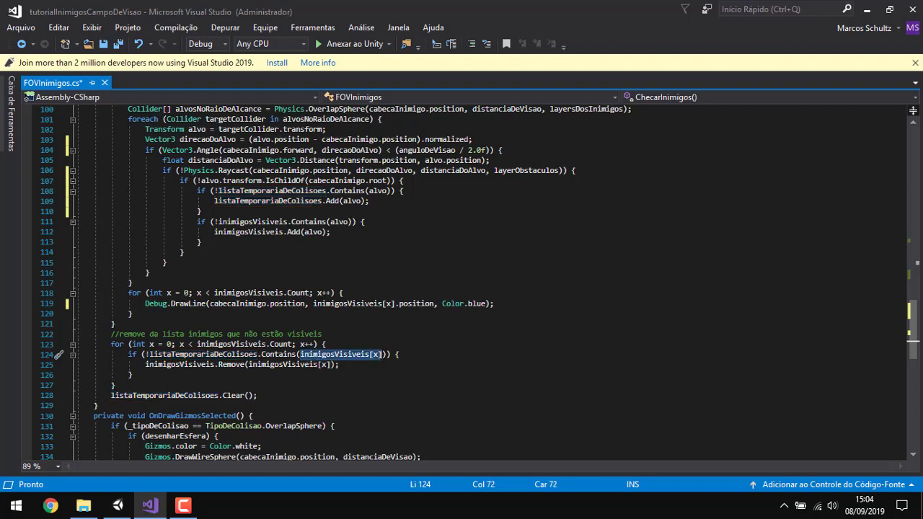
{"action": "left_click_drag", "start_coordinate": [301, 354], "coordinate": [388, 354]}
{"action": "left_click", "coordinate": [185, 354]}
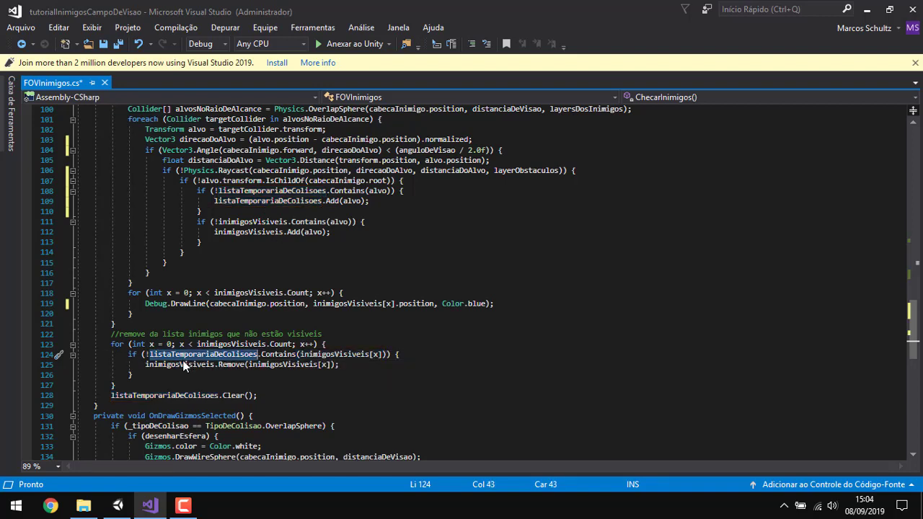
{"action": "left_click", "coordinate": [189, 365]}
{"action": "left_click", "coordinate": [261, 364]}
{"action": "double_click", "coordinate": [261, 365]}
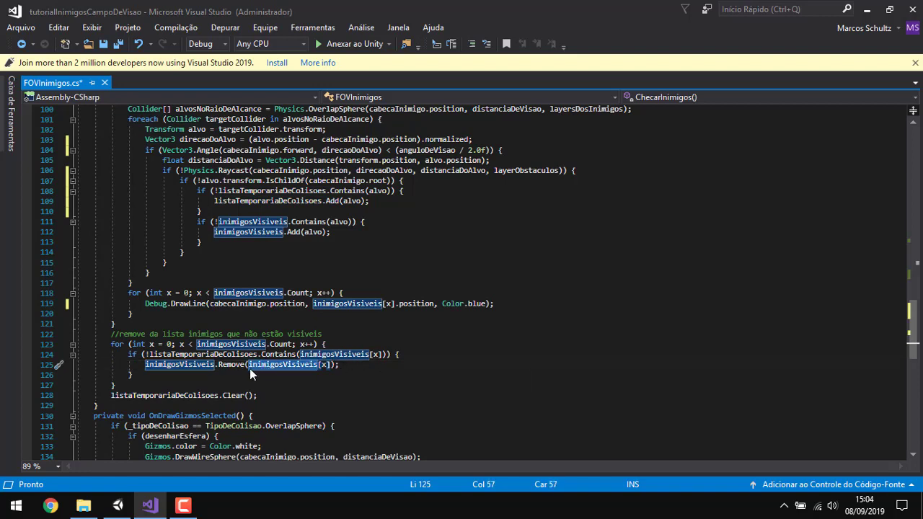
{"action": "left_click", "coordinate": [287, 364]}
{"action": "left_click", "coordinate": [247, 365]}
{"action": "double_click", "coordinate": [263, 201]}
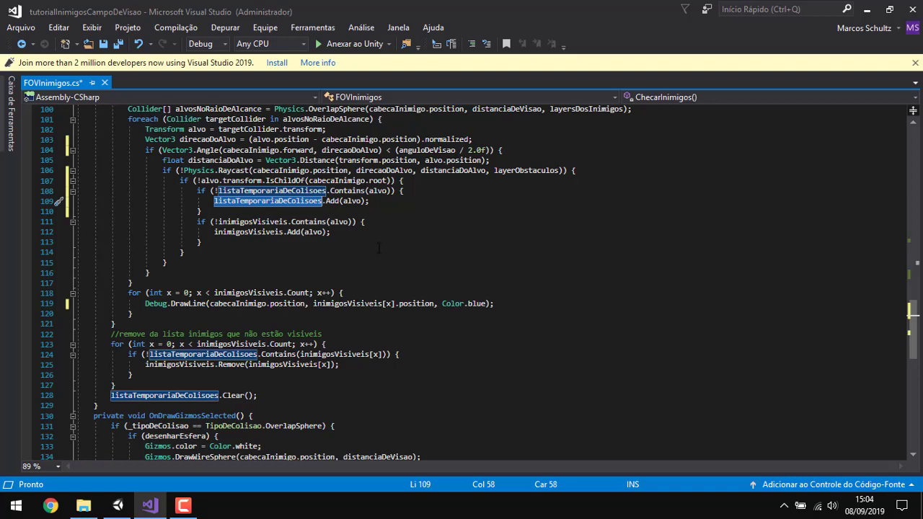
- Review the vision-arc gizmo code and save FOVInimigos.cs via Arquivo > Salvar
{"action": "scroll", "coordinate": [379, 249], "scroll_direction": "down", "scroll_amount": 4}
{"action": "scroll", "coordinate": [395, 236], "scroll_direction": "down", "scroll_amount": 2}
{"action": "left_click", "coordinate": [258, 231]}
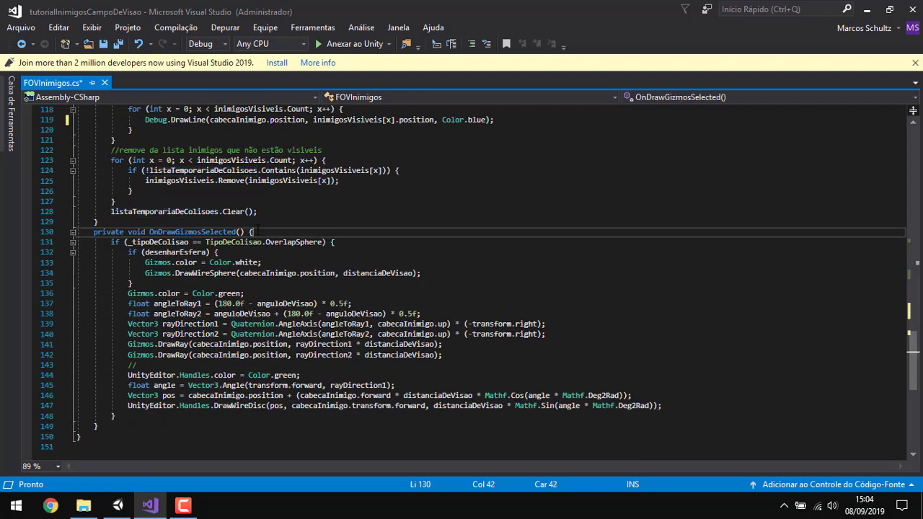
{"action": "left_click", "coordinate": [185, 507]}
{"action": "left_click", "coordinate": [185, 507]}
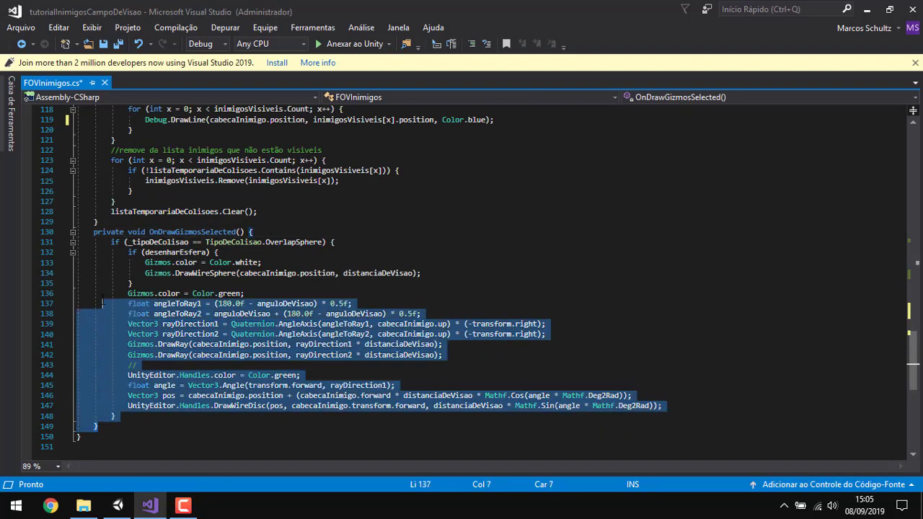
{"action": "left_click_drag", "start_coordinate": [117, 426], "coordinate": [116, 242]}
{"action": "left_click", "coordinate": [115, 202]}
{"action": "left_click", "coordinate": [22, 27]}
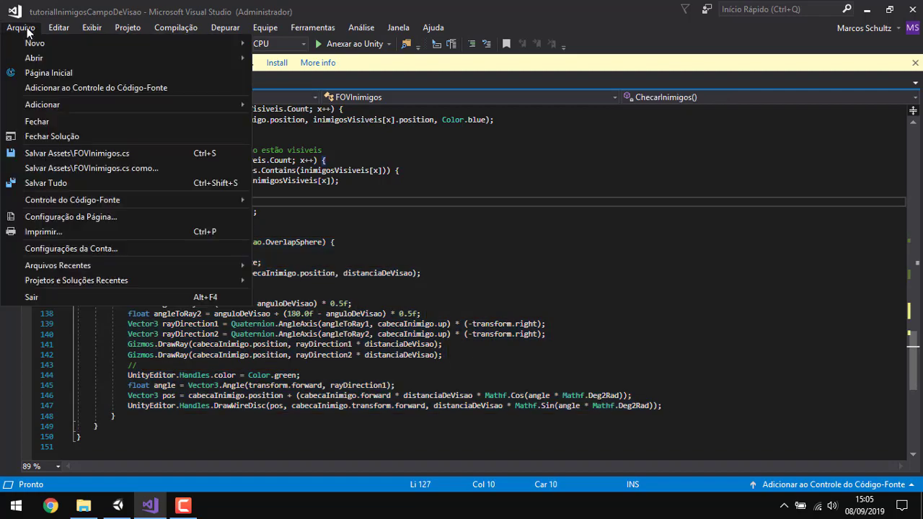
{"action": "left_click", "coordinate": [90, 152]}
- Reselect the Camera in Unity to display its vision gizmos, then return to the script
{"action": "left_click", "coordinate": [118, 505]}
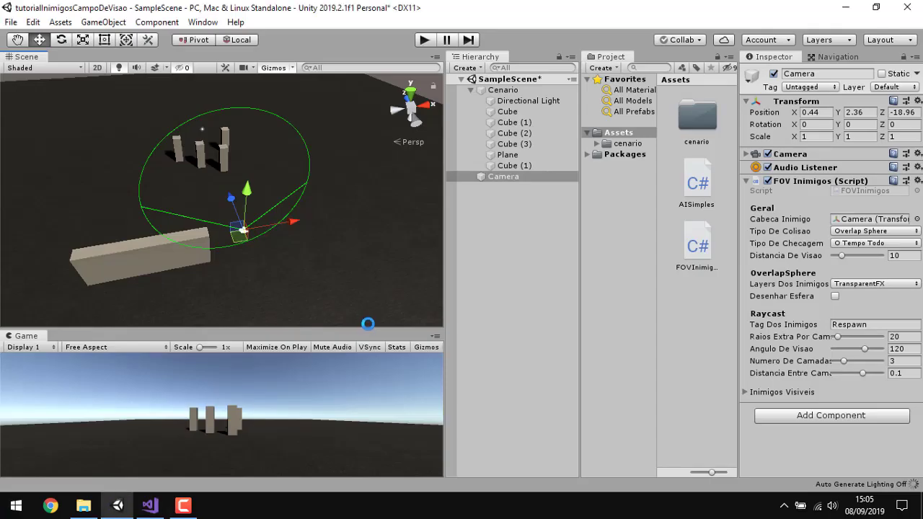
{"action": "left_click", "coordinate": [515, 226]}
{"action": "left_click", "coordinate": [515, 179]}
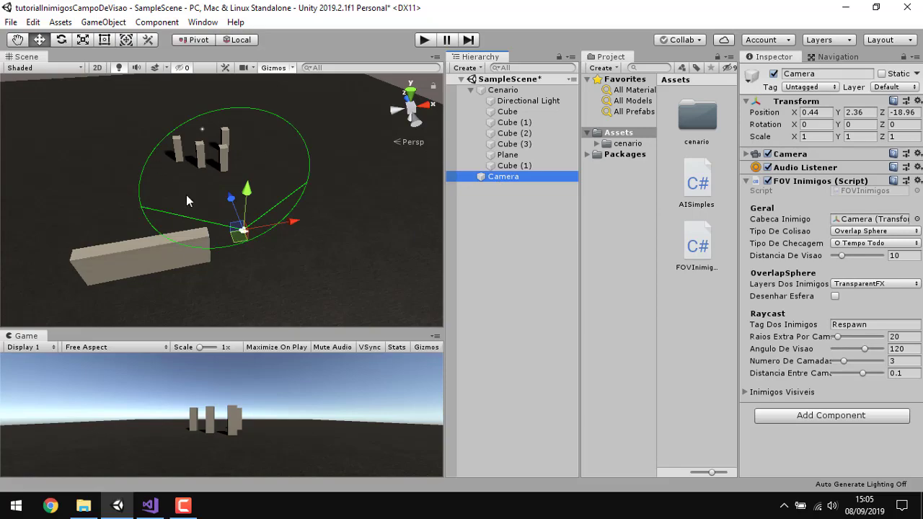
{"action": "left_click", "coordinate": [148, 509]}
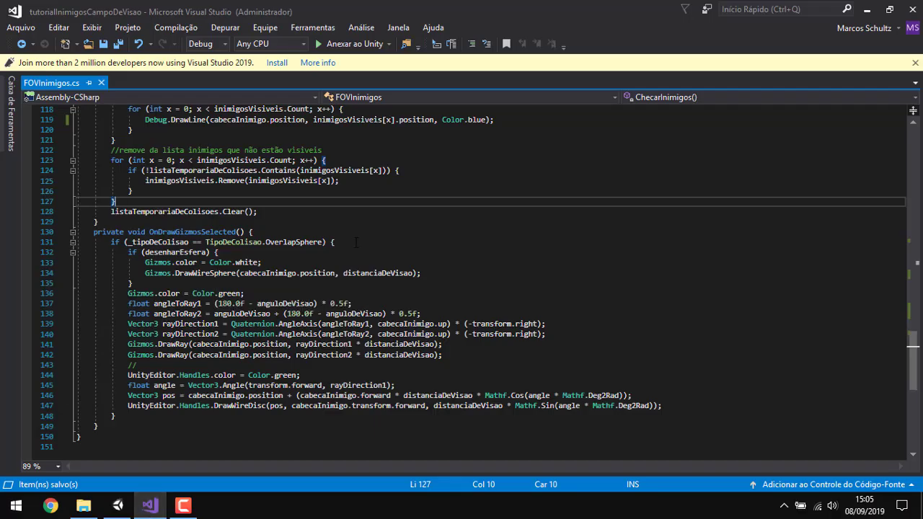
- Walk through the OverlapSphere condition on line 131
{"action": "left_click", "coordinate": [324, 243]}
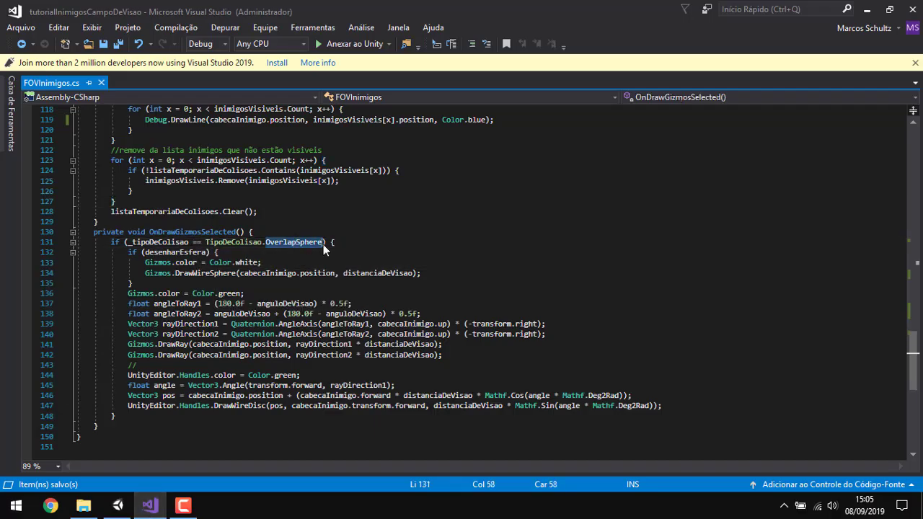
{"action": "left_click_drag", "start_coordinate": [335, 242], "coordinate": [112, 243]}
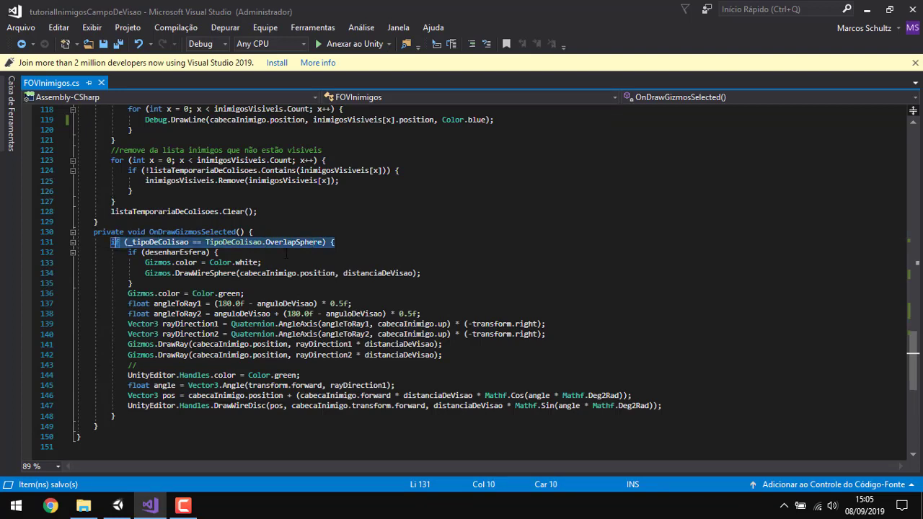
{"action": "left_click", "coordinate": [378, 235]}
{"action": "left_click", "coordinate": [220, 253]}
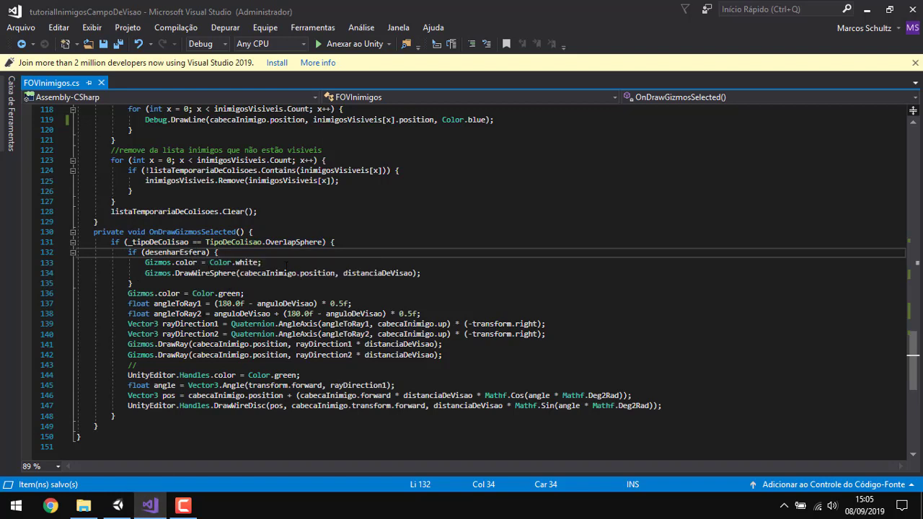
- Go over the white DrawWireSphere and green DrawRay lines, then bring up the Unity scene
{"action": "left_click_drag", "start_coordinate": [287, 265], "coordinate": [145, 263]}
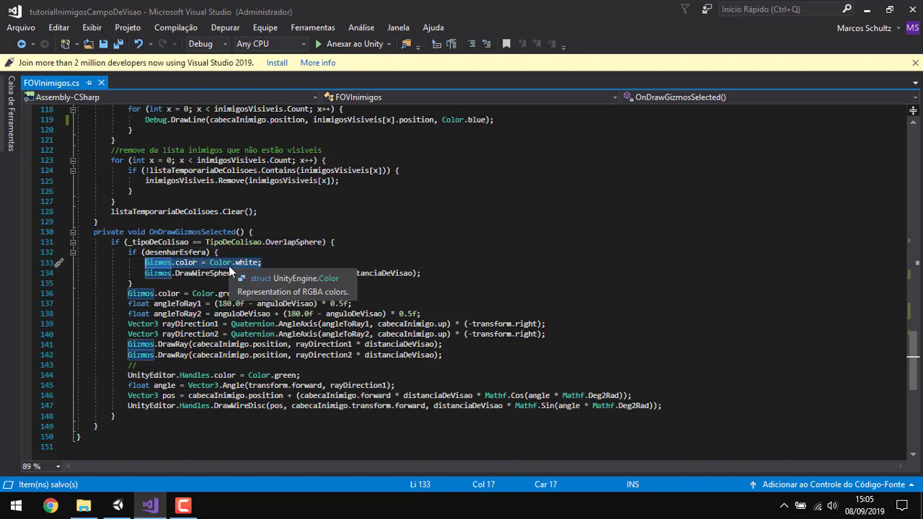
{"action": "left_click_drag", "start_coordinate": [421, 272], "coordinate": [145, 273]}
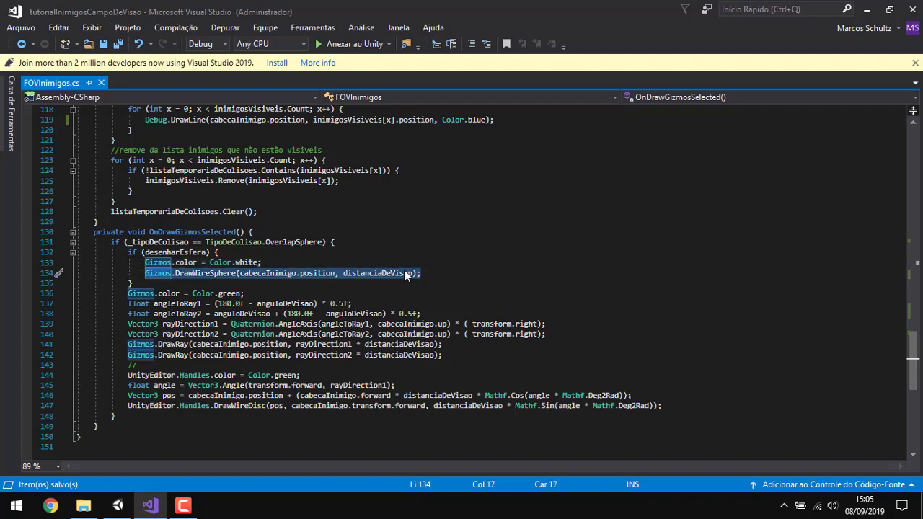
{"action": "left_click", "coordinate": [246, 293]}
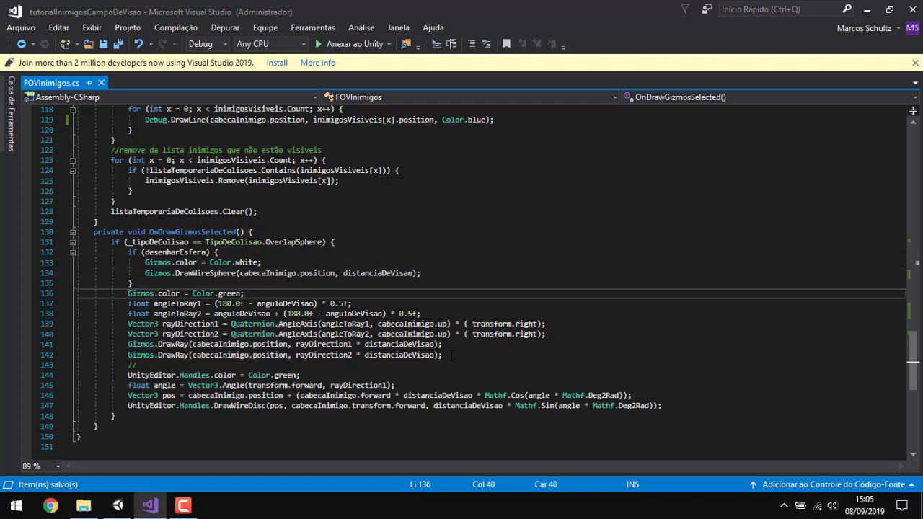
{"action": "left_click_drag", "start_coordinate": [452, 355], "coordinate": [183, 314]}
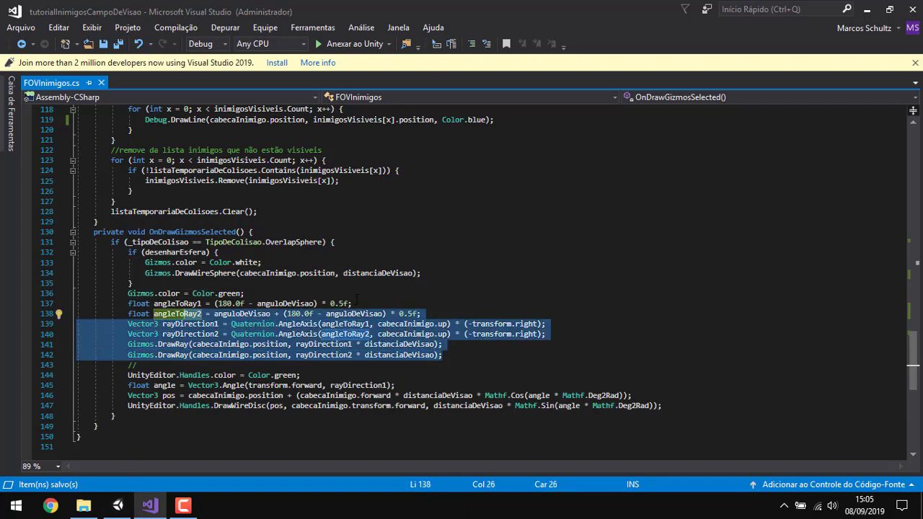
{"action": "left_click", "coordinate": [357, 296]}
{"action": "left_click", "coordinate": [118, 504]}
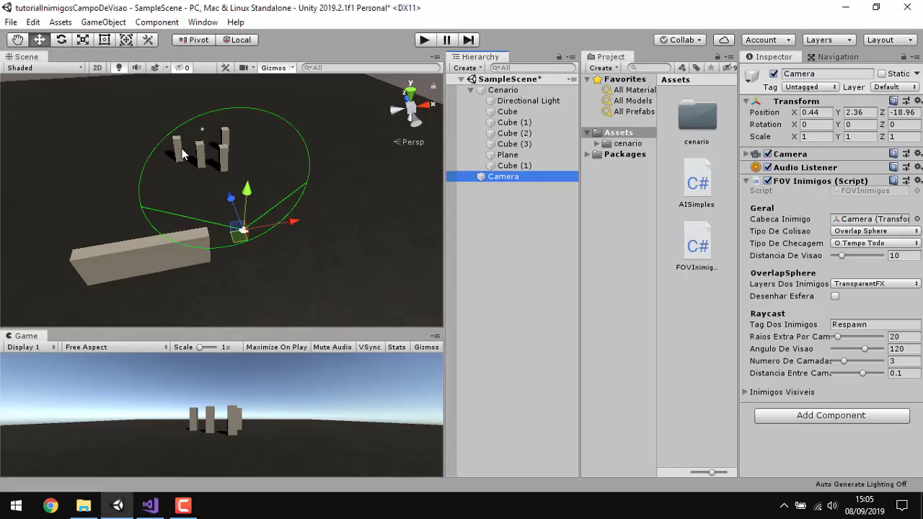
{"action": "left_click", "coordinate": [150, 505]}
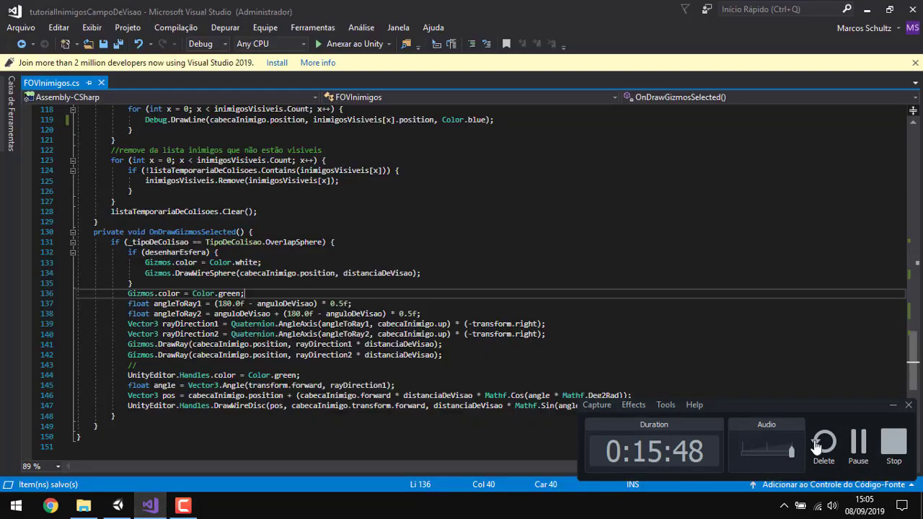
{"action": "double_click", "coordinate": [184, 303]}
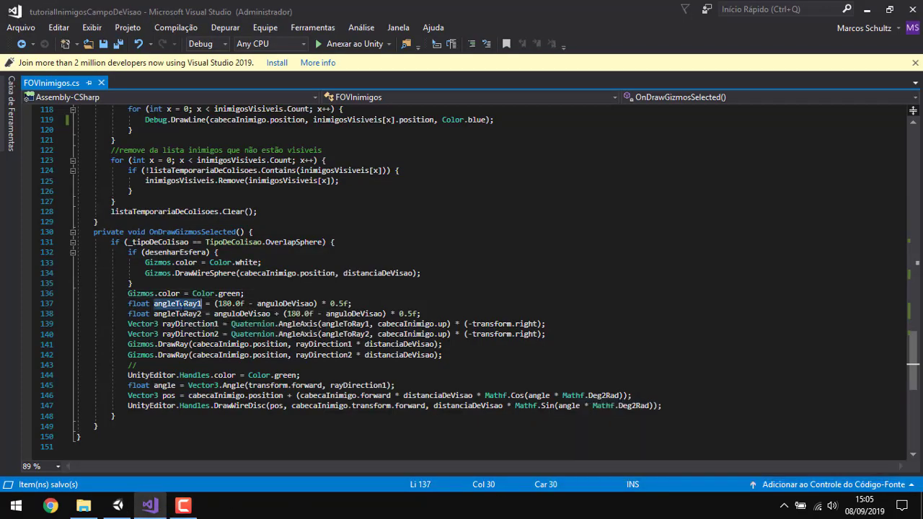
{"action": "double_click", "coordinate": [190, 314]}
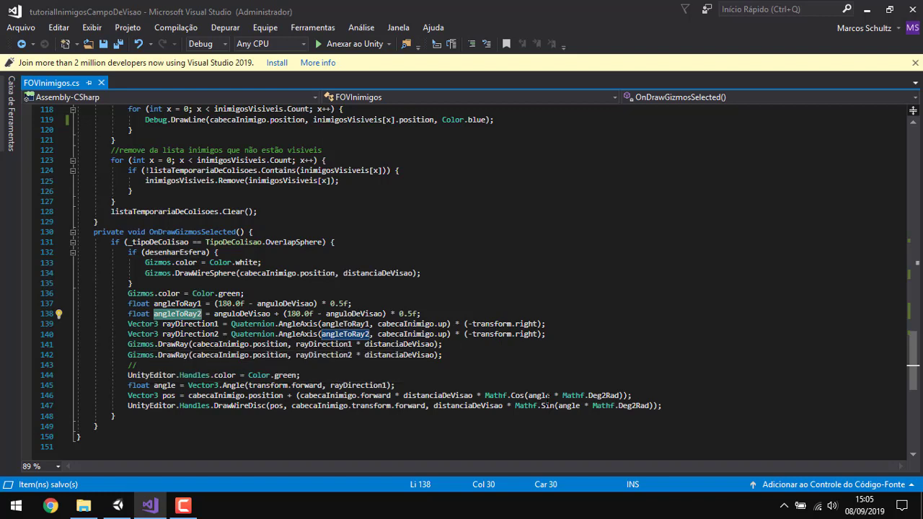
{"action": "left_click_drag", "start_coordinate": [671, 406], "coordinate": [128, 375]}
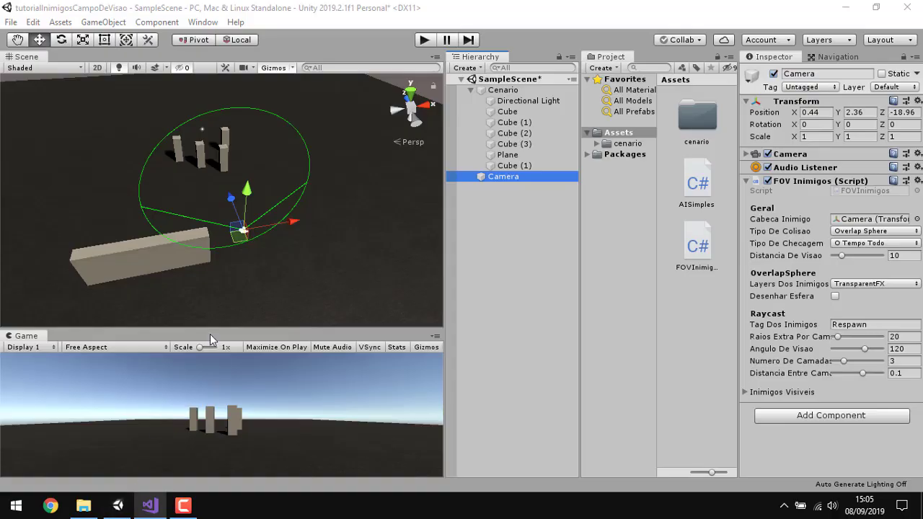
{"action": "left_click", "coordinate": [117, 505]}
{"action": "left_click", "coordinate": [150, 505]}
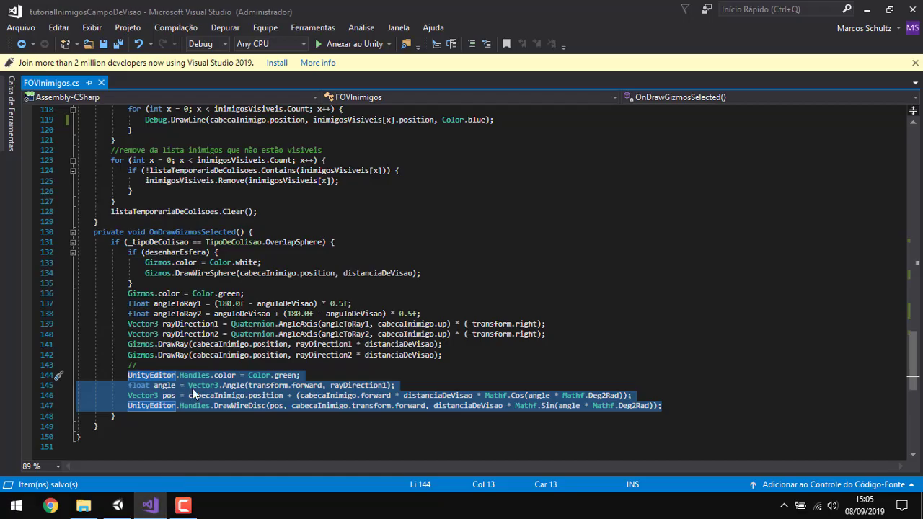
{"action": "left_click", "coordinate": [301, 375]}
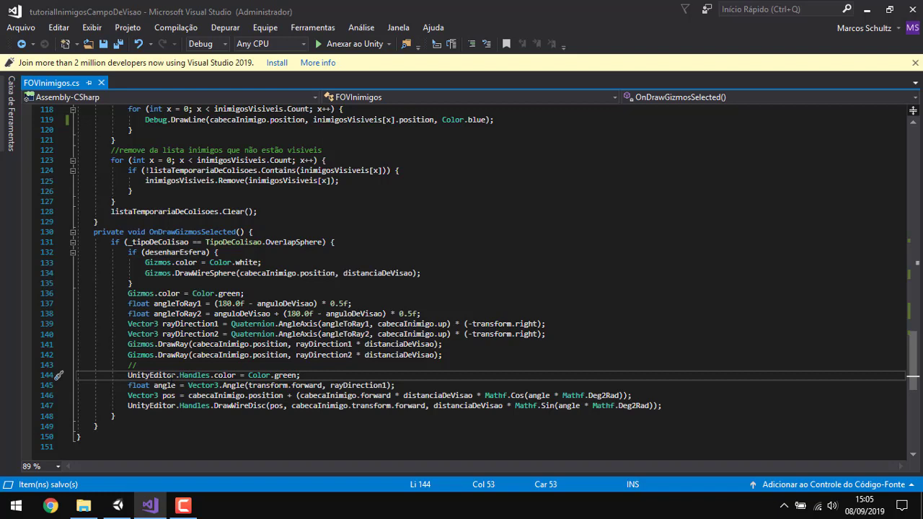
{"action": "double_click", "coordinate": [172, 375]}
{"action": "left_click", "coordinate": [325, 375]}
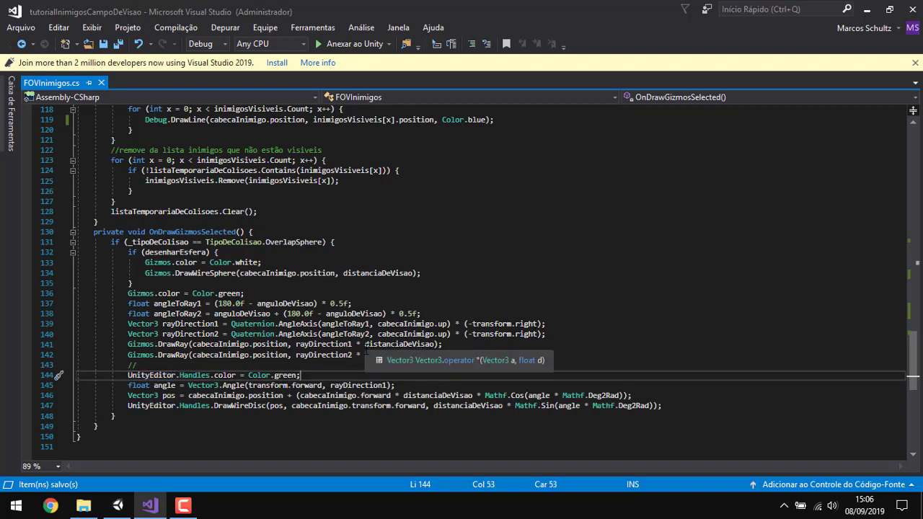
{"action": "left_click_drag", "start_coordinate": [98, 426], "coordinate": [32, 231]}
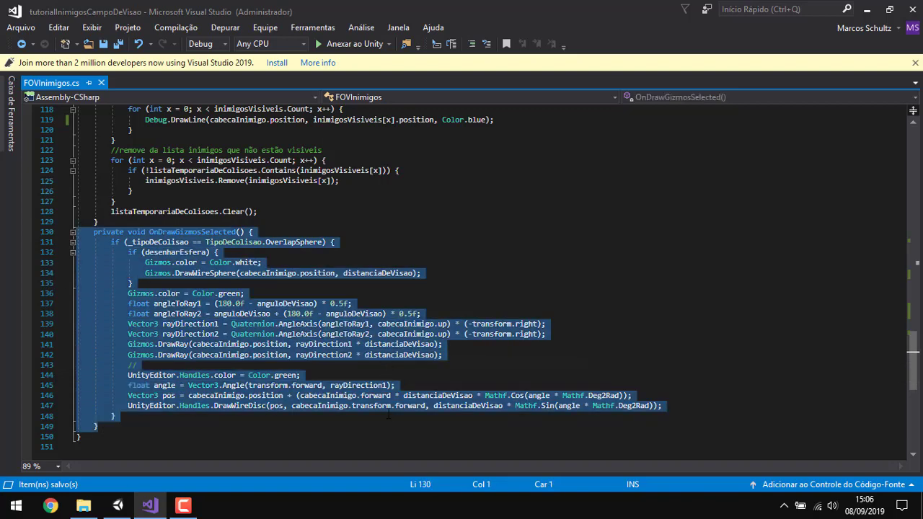
{"action": "left_click", "coordinate": [418, 421]}
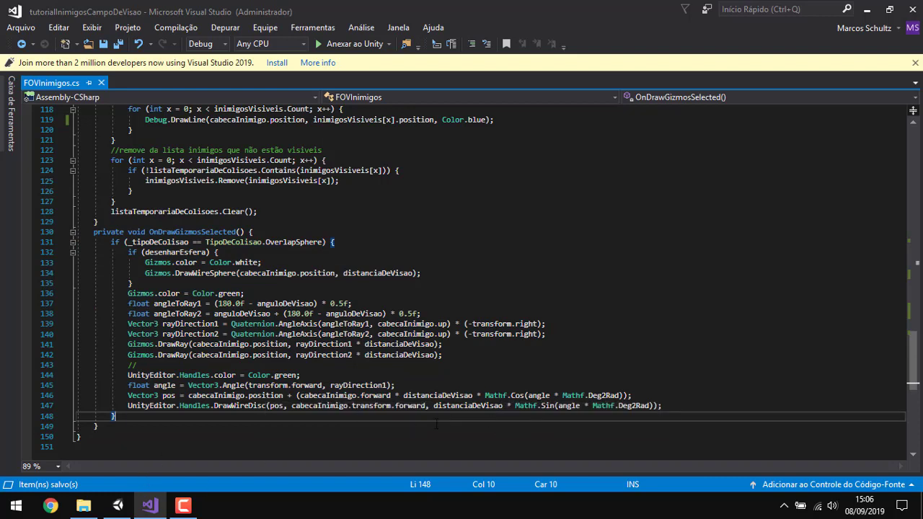
{"action": "left_click", "coordinate": [525, 395]}
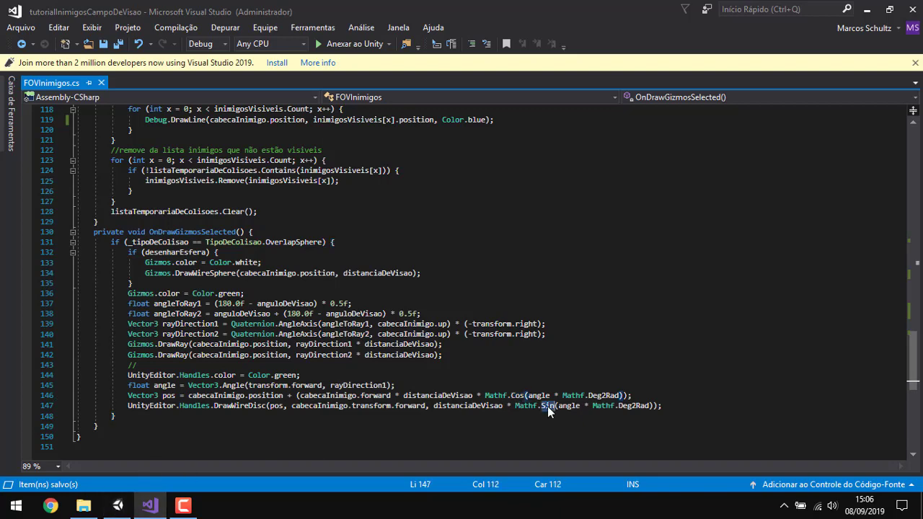
{"action": "left_click", "coordinate": [117, 505]}
- Enable Desenhar Esfera on the Camera's FOV Inimigos and orbit to view the wire sphere and arcs
{"action": "left_click_drag", "start_coordinate": [251, 300], "coordinate": [310, 289], "text": "alt"}
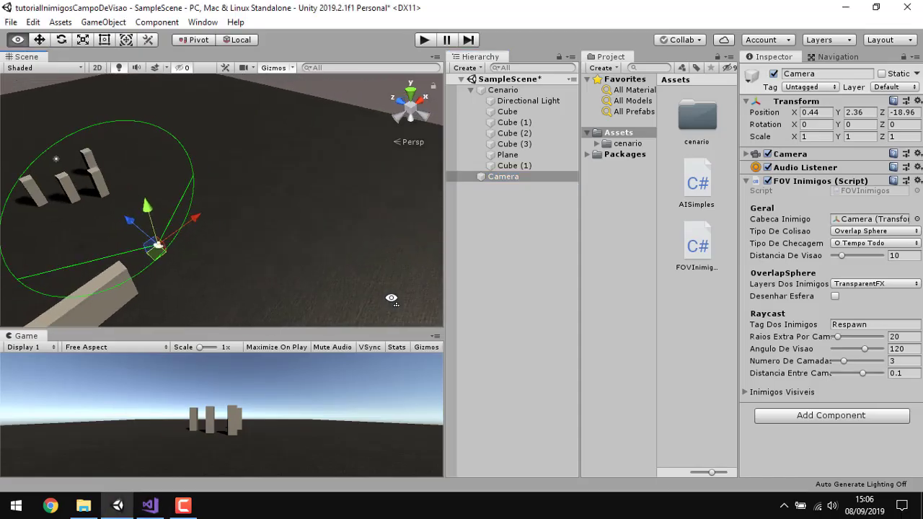
{"action": "left_click", "coordinate": [836, 296]}
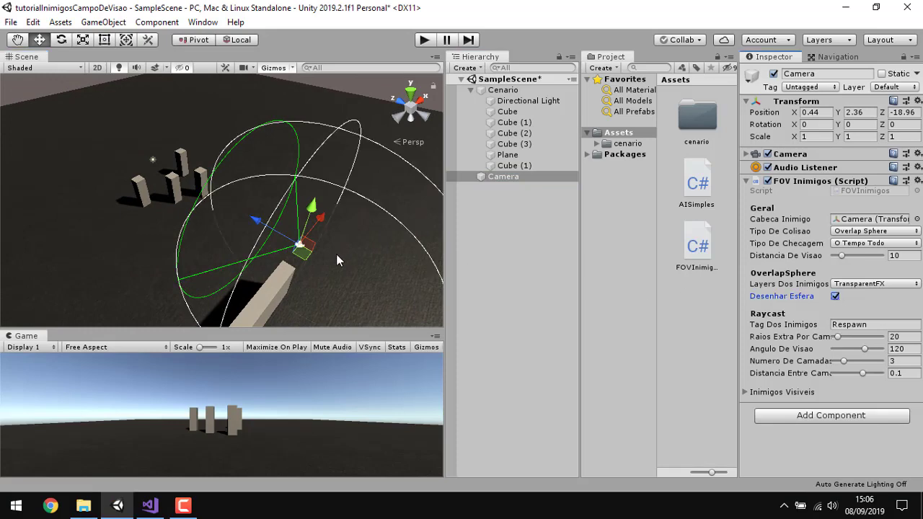
{"action": "left_click_drag", "start_coordinate": [337, 254], "coordinate": [452, 276], "text": "alt"}
{"action": "left_click_drag", "start_coordinate": [552, 269], "coordinate": [238, 156], "text": "alt"}
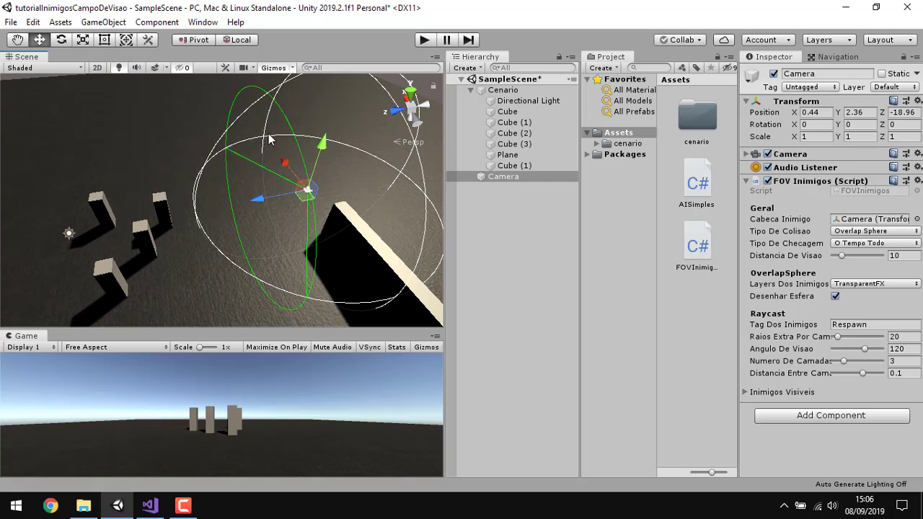
- Orbit around the camera's vision gizmos, then bring up FOVInimigos.cs in Visual Studio
{"action": "left_click_drag", "start_coordinate": [312, 190], "coordinate": [291, 135], "text": "alt"}
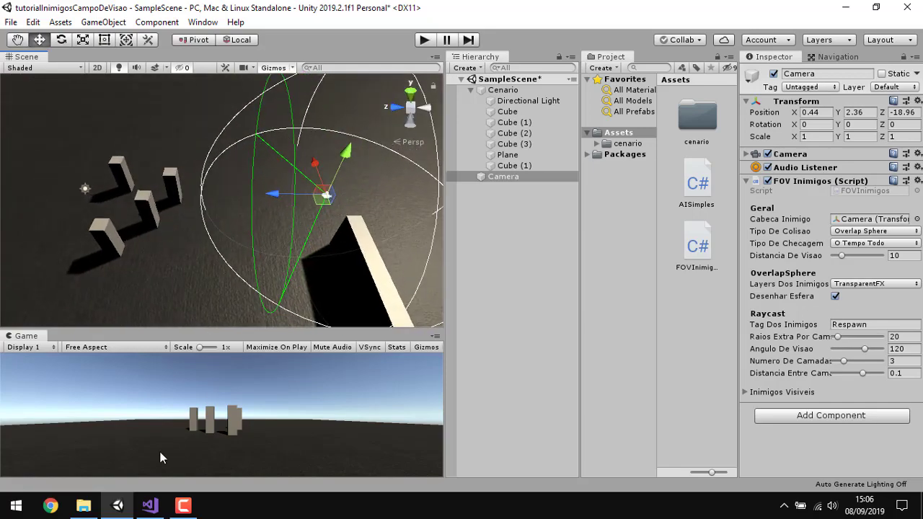
{"action": "left_click", "coordinate": [150, 505]}
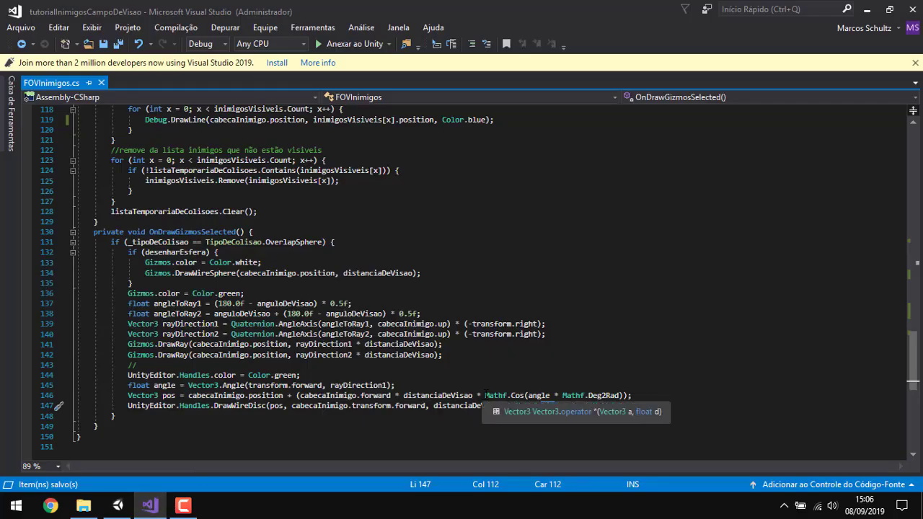
- Review the distanciaDeVisao, Mathf.Deg2Rad and Mathf.Cos wire-disc math on line 146
{"action": "left_click", "coordinate": [473, 395]}
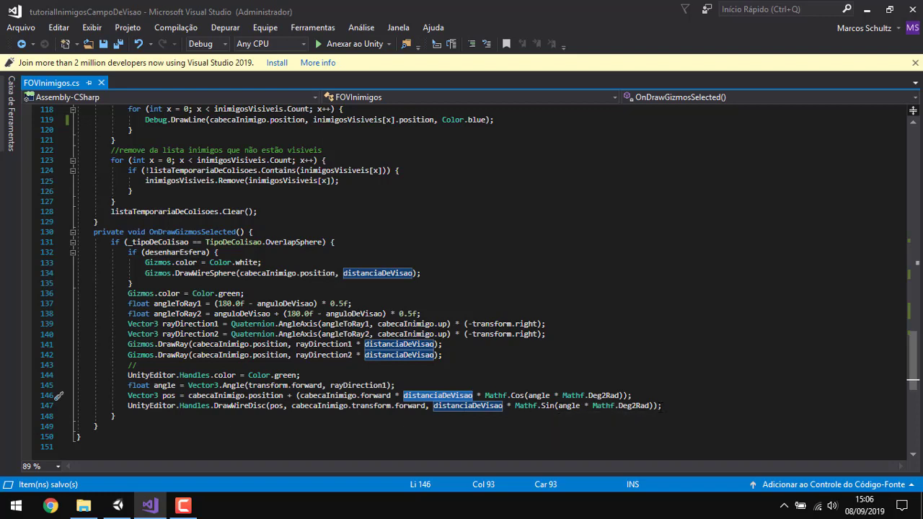
{"action": "left_click_drag", "start_coordinate": [562, 395], "coordinate": [619, 395]}
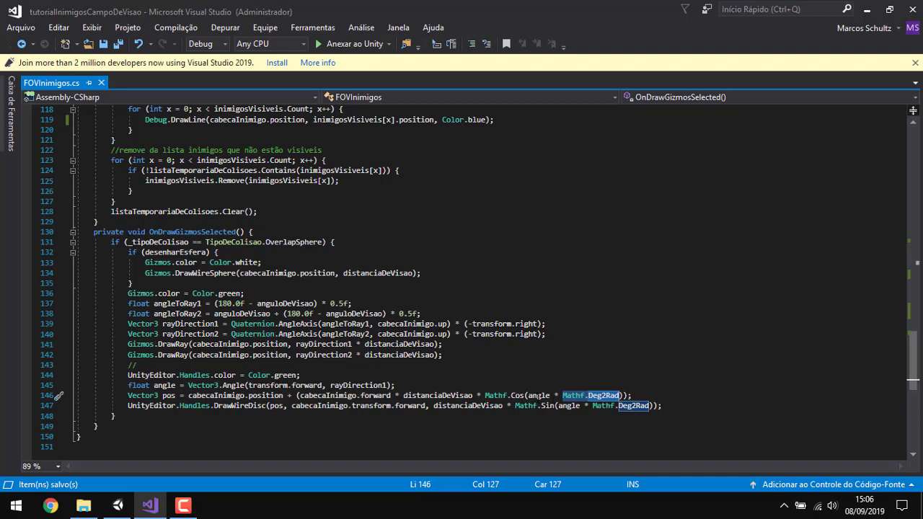
{"action": "left_click", "coordinate": [679, 405]}
{"action": "double_click", "coordinate": [517, 395]}
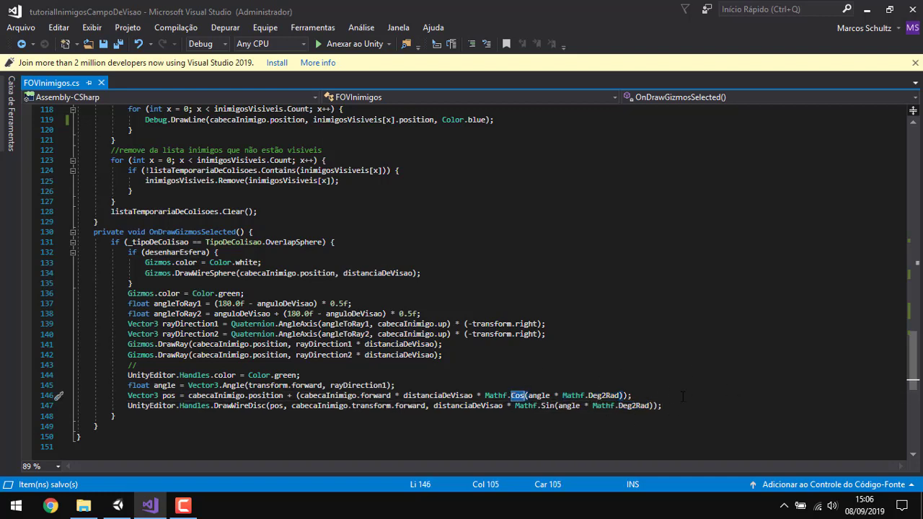
- Save FOVInimigos.cs and return to Unity
{"action": "left_click", "coordinate": [21, 28]}
{"action": "left_click", "coordinate": [74, 154]}
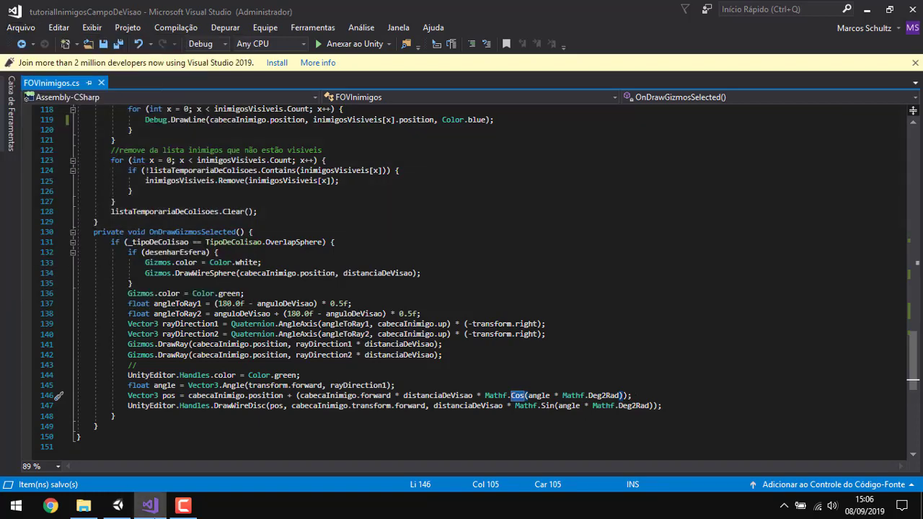
{"action": "left_click", "coordinate": [118, 505]}
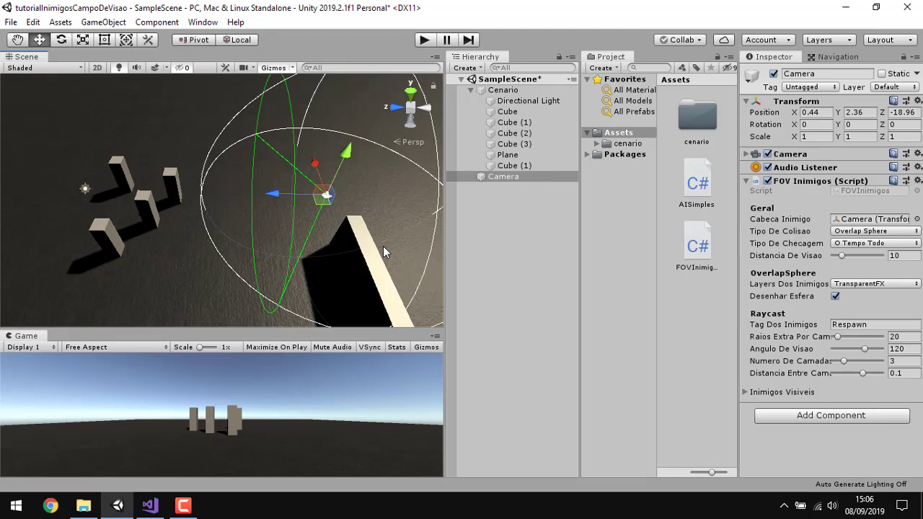
- Remove the FOV Inimigos component from the Camera and move the Camera aside
{"action": "mouse_move", "coordinate": [357, 212]}
{"action": "left_mouse_down", "text": "alt"}
{"action": "mouse_move", "coordinate": [419, 214]}
{"action": "mouse_move", "coordinate": [468, 179]}
{"action": "left_mouse_up", "text": "alt"}
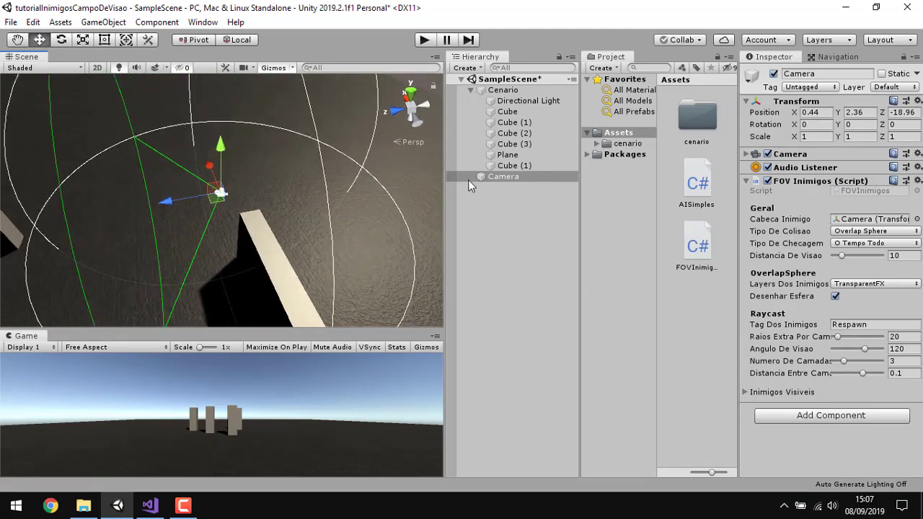
{"action": "left_click", "coordinate": [469, 177]}
{"action": "left_click", "coordinate": [918, 180]}
{"action": "left_click", "coordinate": [829, 215]}
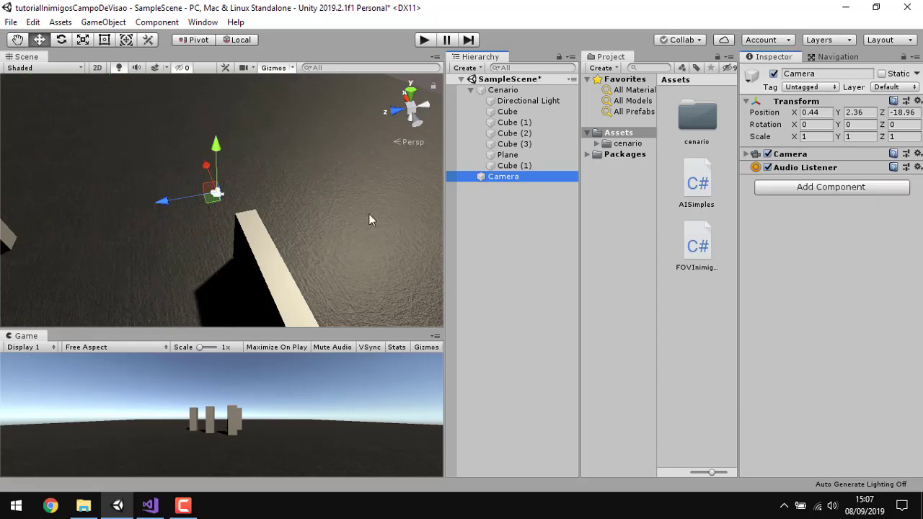
{"action": "mouse_move", "coordinate": [217, 196]}
{"action": "left_mouse_down"}
{"action": "mouse_move", "coordinate": [182, 152]}
{"action": "mouse_move", "coordinate": [94, 150]}
{"action": "mouse_move", "coordinate": [171, 191]}
{"action": "mouse_move", "coordinate": [227, 127]}
{"action": "left_mouse_up"}
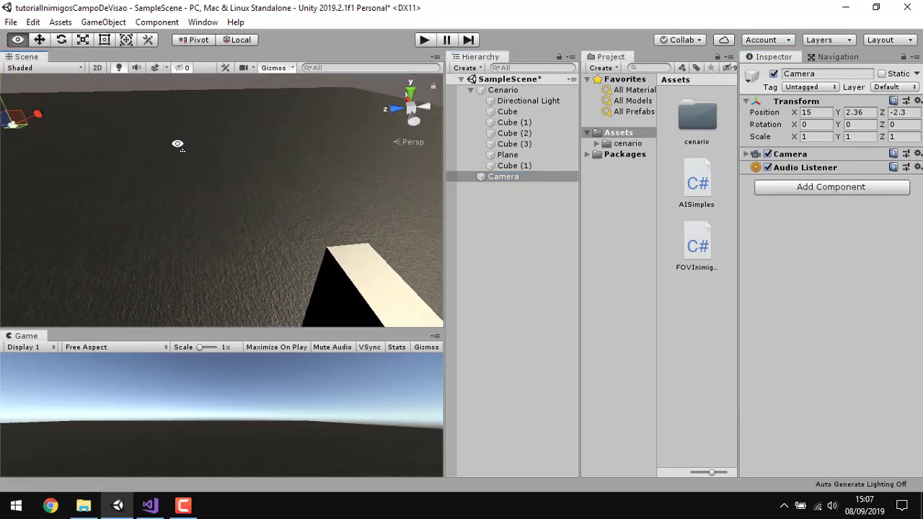
- Create a Cylinder, position it near the camera, and frame it in view
{"action": "left_click", "coordinate": [118, 23]}
{"action": "mouse_move", "coordinate": [157, 67]}
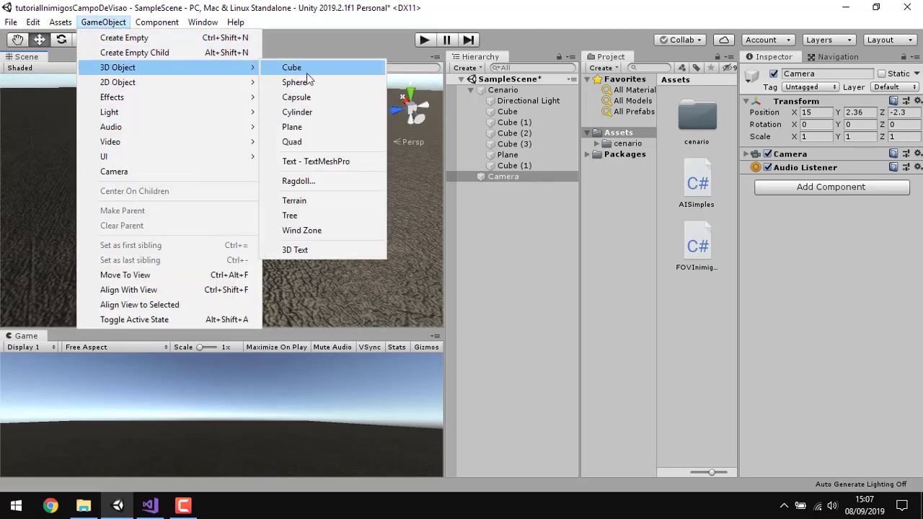
{"action": "left_click", "coordinate": [312, 111]}
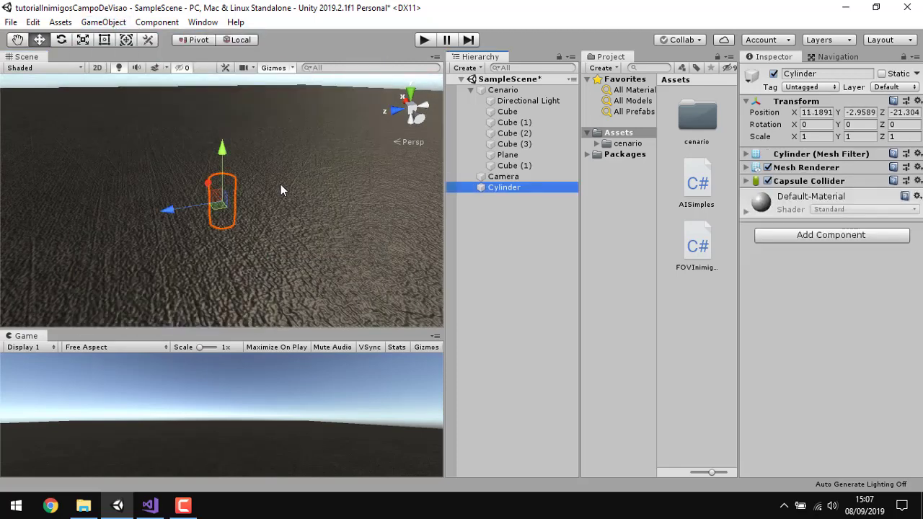
{"action": "mouse_move", "coordinate": [223, 198]}
{"action": "left_mouse_down"}
{"action": "mouse_move", "coordinate": [242, 87]}
{"action": "mouse_move", "coordinate": [244, 178]}
{"action": "left_mouse_up"}
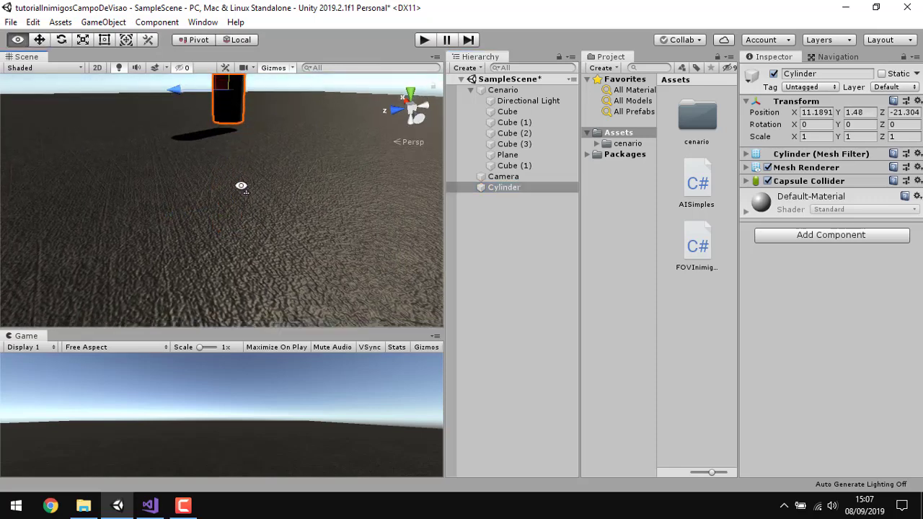
{"action": "left_click", "coordinate": [216, 189]}
{"action": "left_click", "coordinate": [217, 155]}
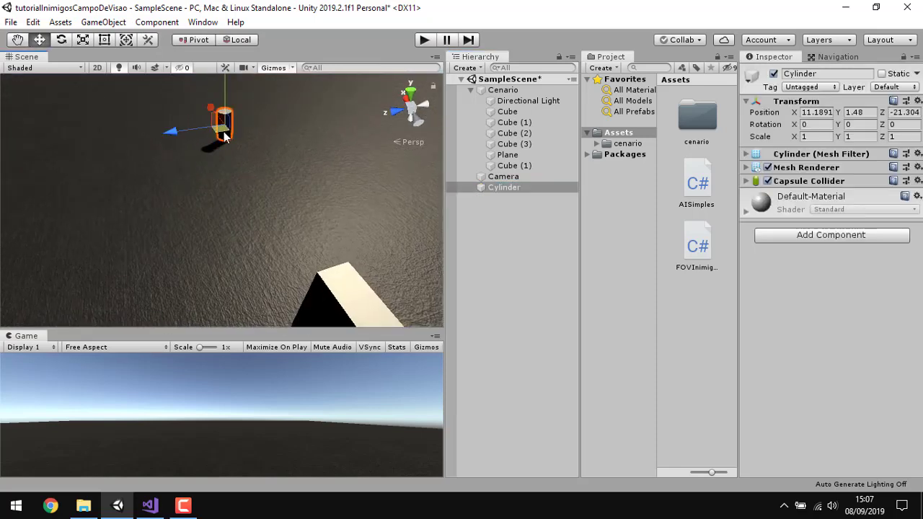
{"action": "mouse_move", "coordinate": [223, 155]}
{"action": "left_mouse_down"}
{"action": "mouse_move", "coordinate": [237, 184]}
{"action": "mouse_move", "coordinate": [237, 319]}
{"action": "mouse_move", "coordinate": [340, 171]}
{"action": "left_mouse_up"}
{"action": "key", "text": "f"}
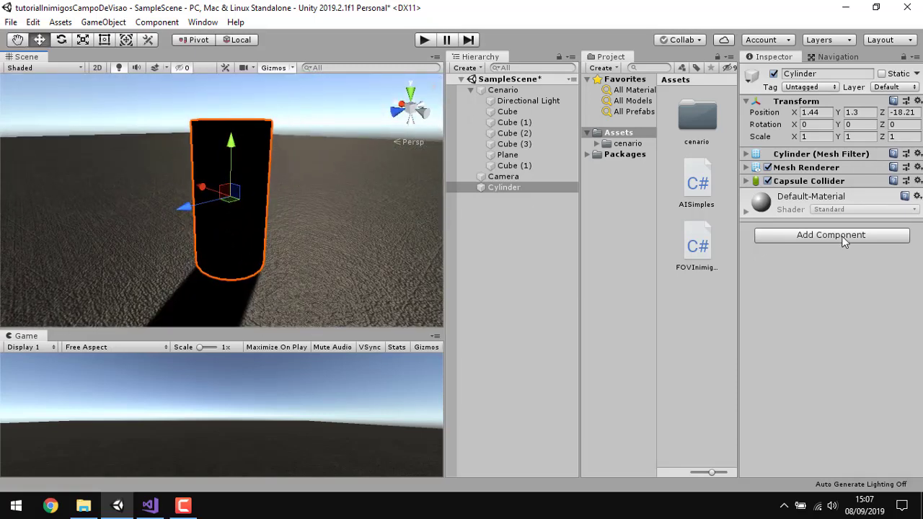
- Attach the AISimples script to the Cylinder; removing its Sphere Collider is blocked
{"action": "left_click", "coordinate": [842, 236]}
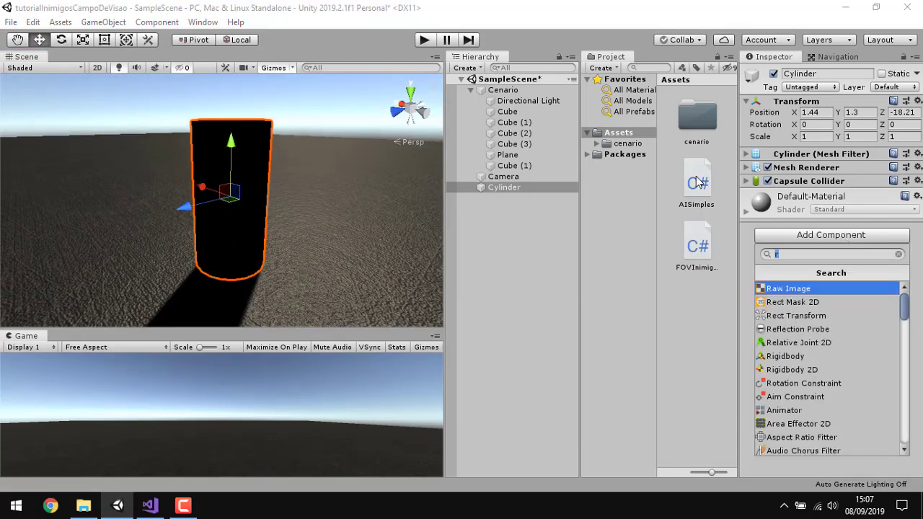
{"action": "left_click_drag", "start_coordinate": [699, 181], "coordinate": [805, 294]}
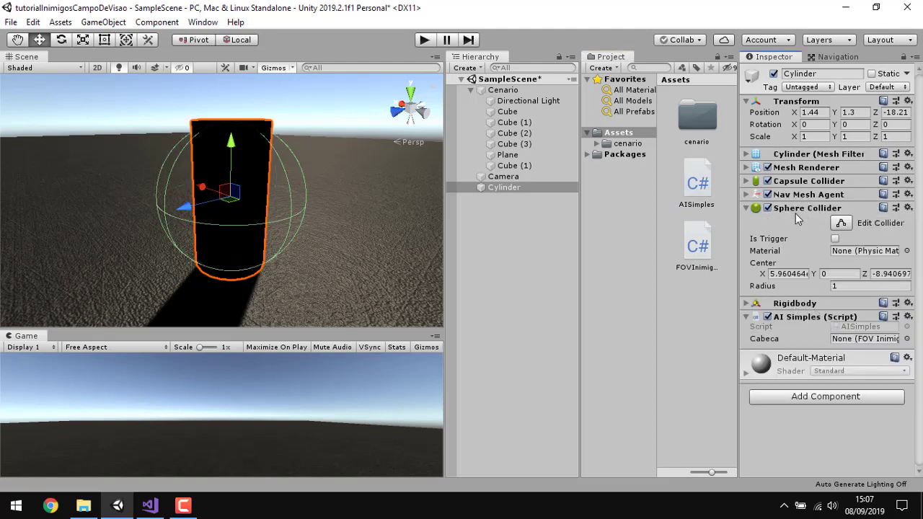
{"action": "left_click", "coordinate": [908, 208]}
{"action": "left_click", "coordinate": [888, 244]}
{"action": "left_click", "coordinate": [565, 280]}
- Delete the [RequireComponent(typeof(SphereCollider))] line from AISimples.cs
{"action": "double_click", "coordinate": [873, 326]}
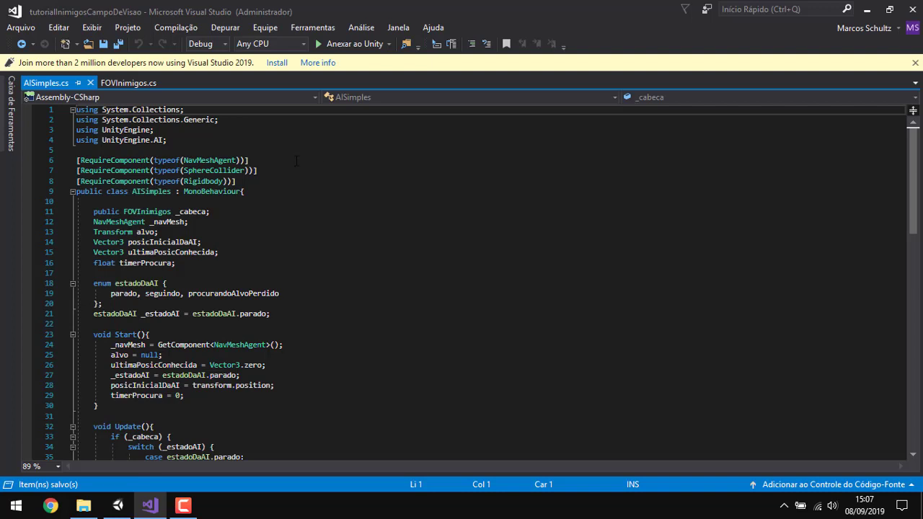
{"action": "left_click_drag", "start_coordinate": [263, 170], "coordinate": [3, 182]}
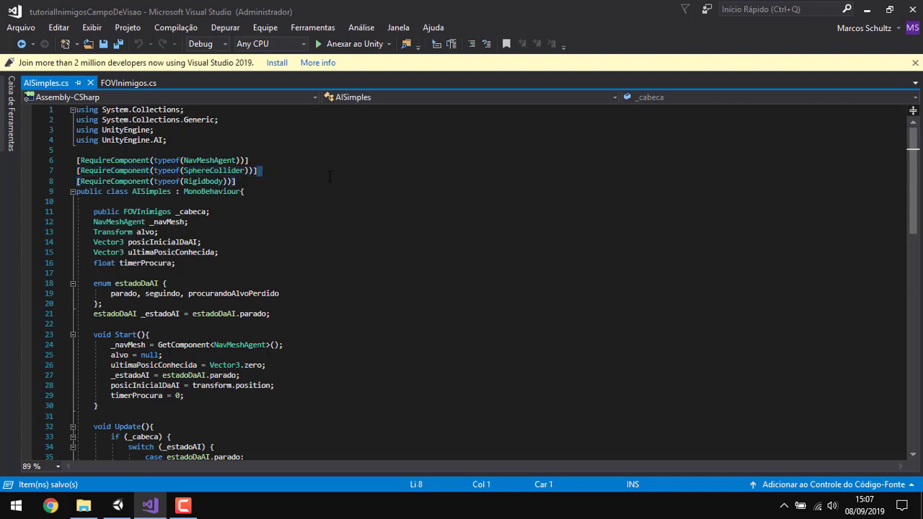
{"action": "left_click_drag", "start_coordinate": [329, 173], "coordinate": [52, 173]}
{"action": "key", "text": "Delete"}
{"action": "key", "text": "BackSpace"}
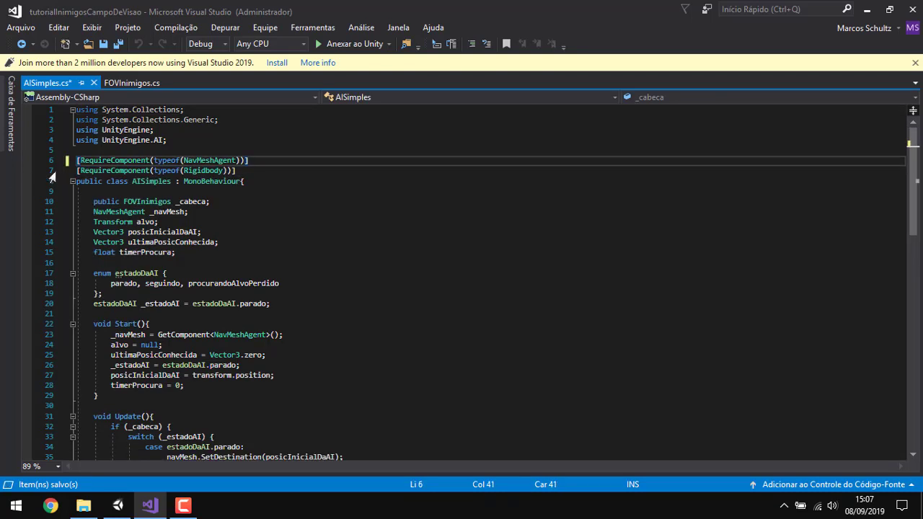
- Save AISimples.cs and return to Unity
{"action": "left_click", "coordinate": [21, 27]}
{"action": "left_click", "coordinate": [88, 156]}
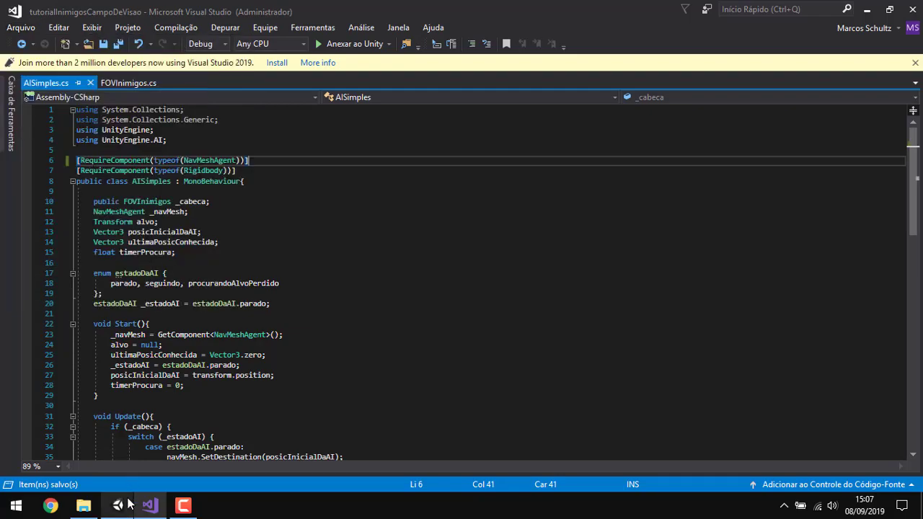
{"action": "left_click", "coordinate": [127, 503]}
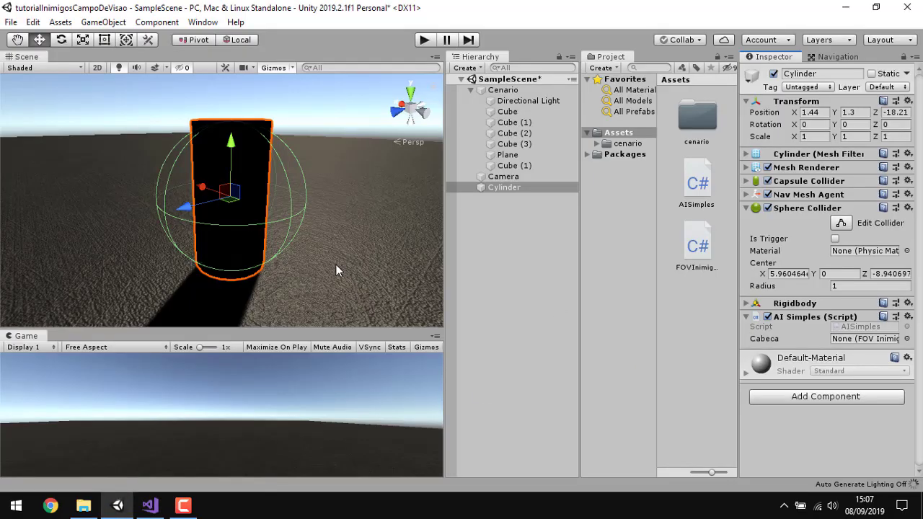
- Remove the Cylinder's Sphere Collider and lower the Capsule Collider height to 1.88
{"action": "left_click", "coordinate": [917, 208]}
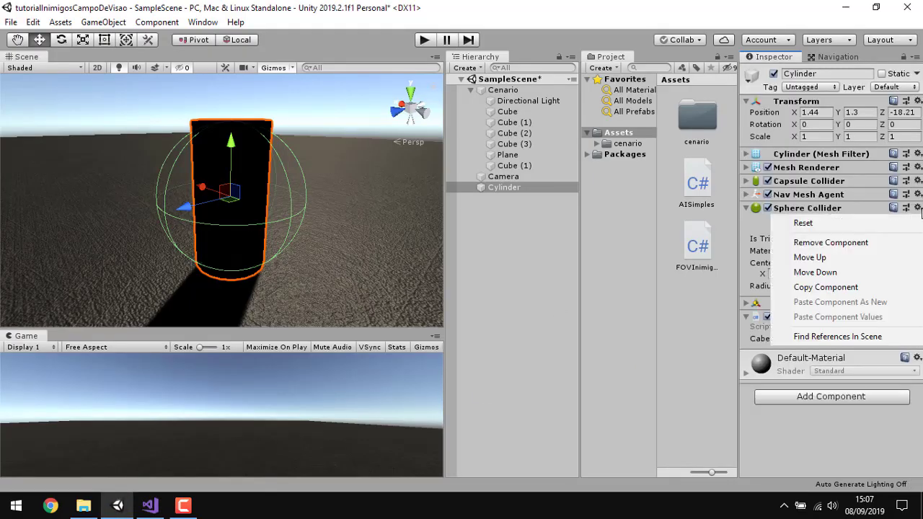
{"action": "left_click", "coordinate": [887, 244]}
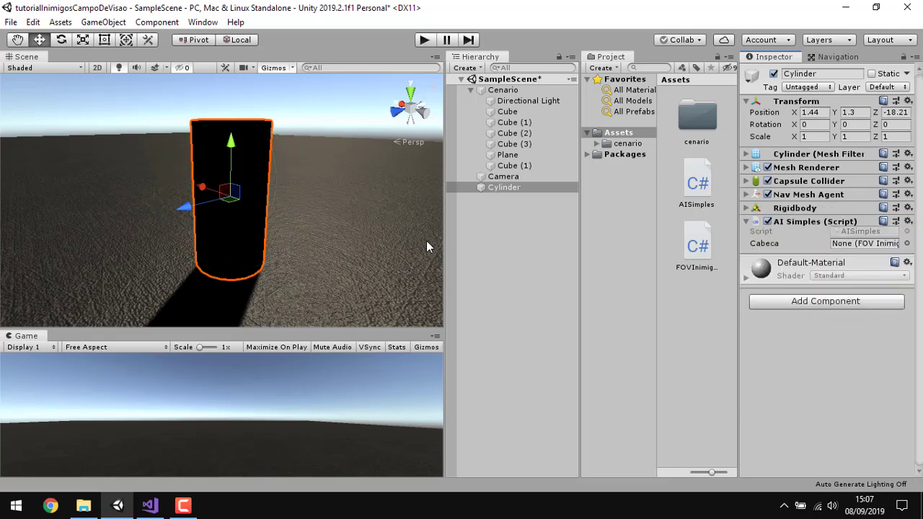
{"action": "left_click", "coordinate": [829, 182]}
{"action": "right_click_drag", "start_coordinate": [321, 191], "coordinate": [302, 195]}
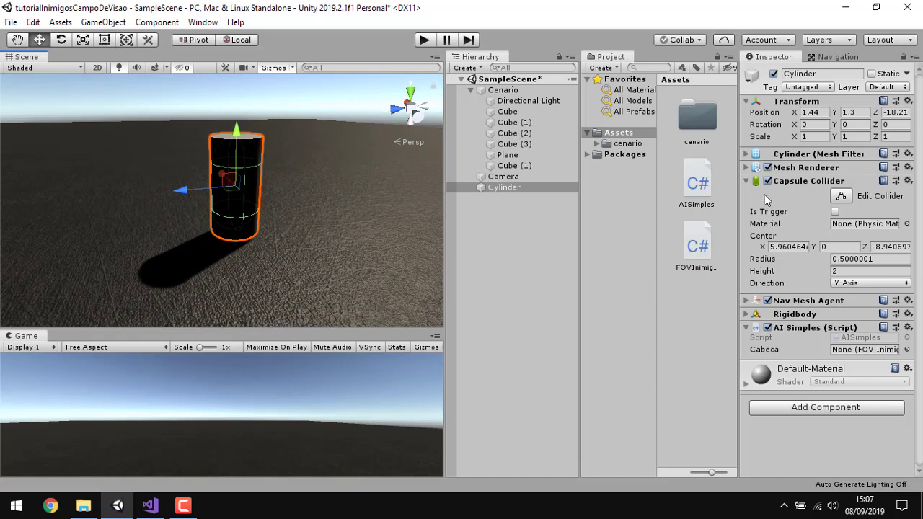
{"action": "left_click", "coordinate": [809, 301]}
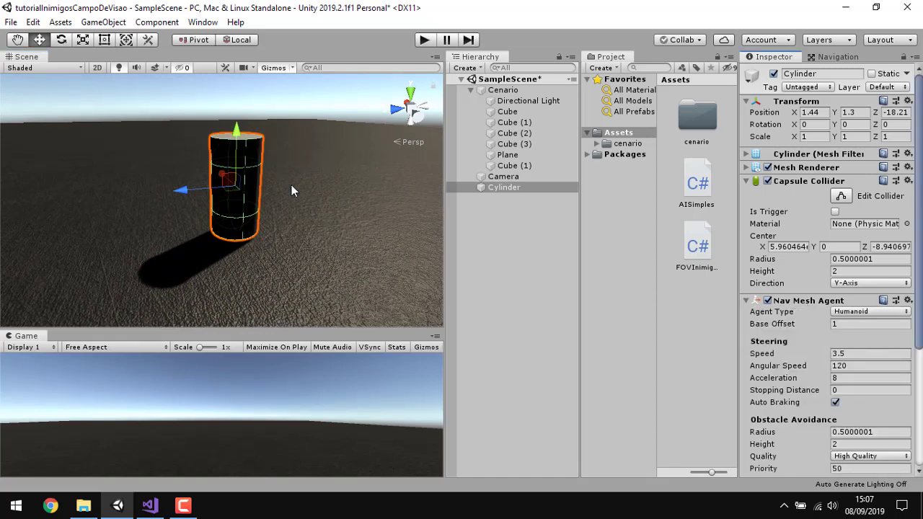
{"action": "left_click", "coordinate": [830, 271]}
{"action": "left_click_drag", "start_coordinate": [828, 273], "coordinate": [823, 275]}
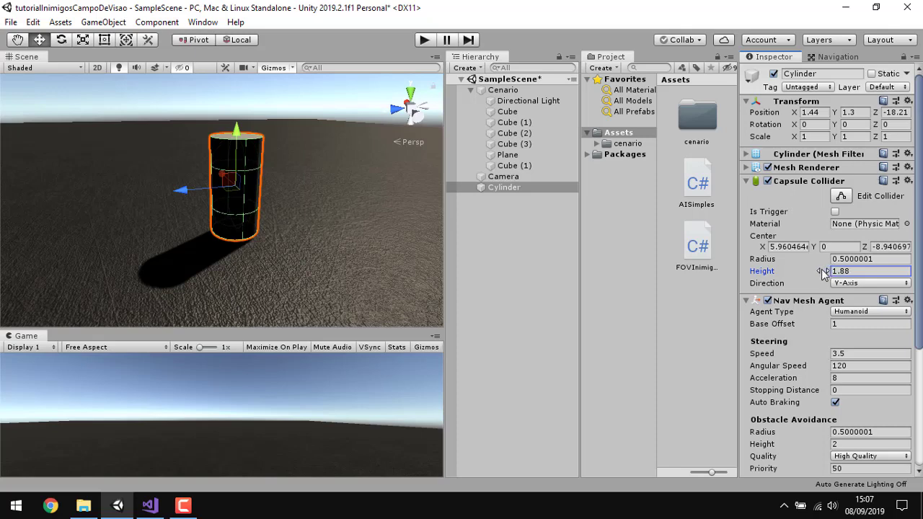
{"action": "left_click", "coordinate": [780, 181]}
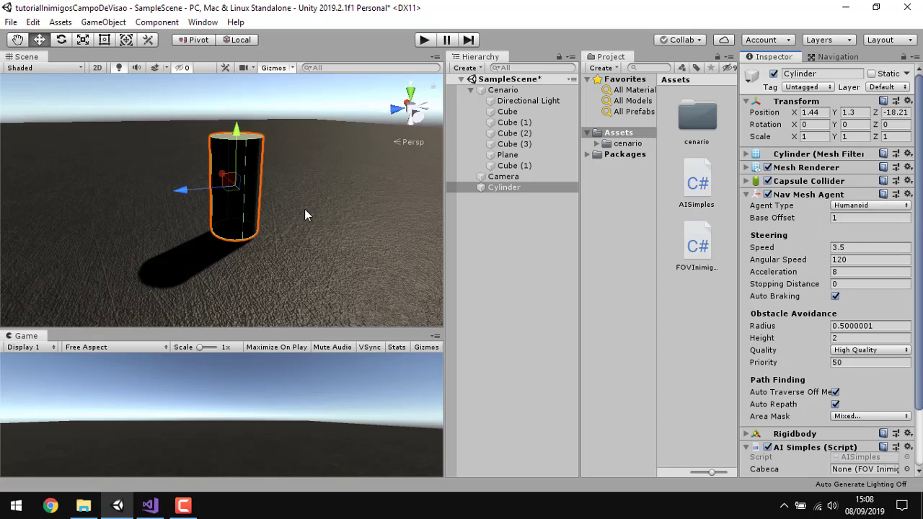
- Collapse the Rigidbody, Capsule Collider and Nav Mesh Agent panels, then go to Visual Studio
{"action": "mouse_move", "coordinate": [305, 212]}
{"action": "left_mouse_down", "text": "alt"}
{"action": "mouse_move", "coordinate": [264, 246]}
{"action": "mouse_move", "coordinate": [214, 216]}
{"action": "mouse_move", "coordinate": [500, 215]}
{"action": "mouse_move", "coordinate": [285, 208]}
{"action": "left_mouse_up", "text": "alt"}
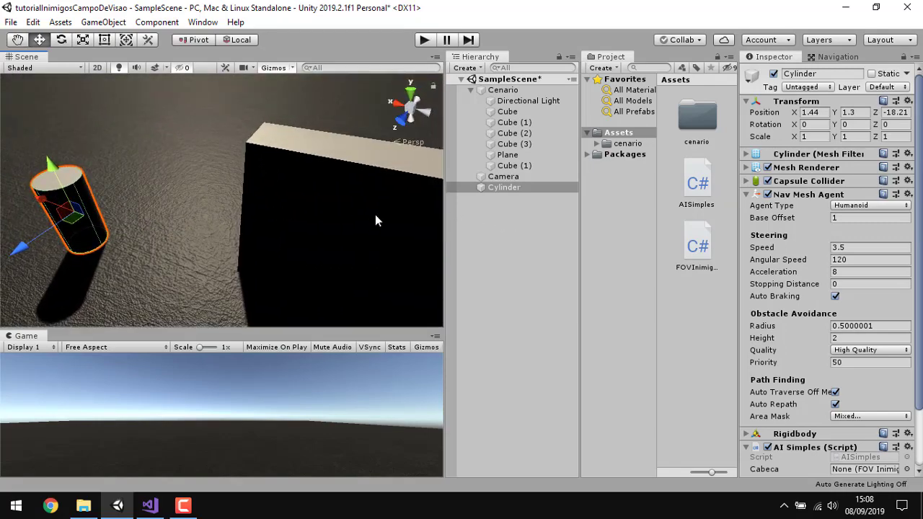
{"action": "mouse_move", "coordinate": [375, 215]}
{"action": "left_mouse_down", "text": "alt"}
{"action": "mouse_move", "coordinate": [192, 174]}
{"action": "mouse_move", "coordinate": [435, 203]}
{"action": "left_mouse_up", "text": "alt"}
{"action": "scroll", "coordinate": [775, 346], "scroll_direction": "down", "scroll_amount": 3}
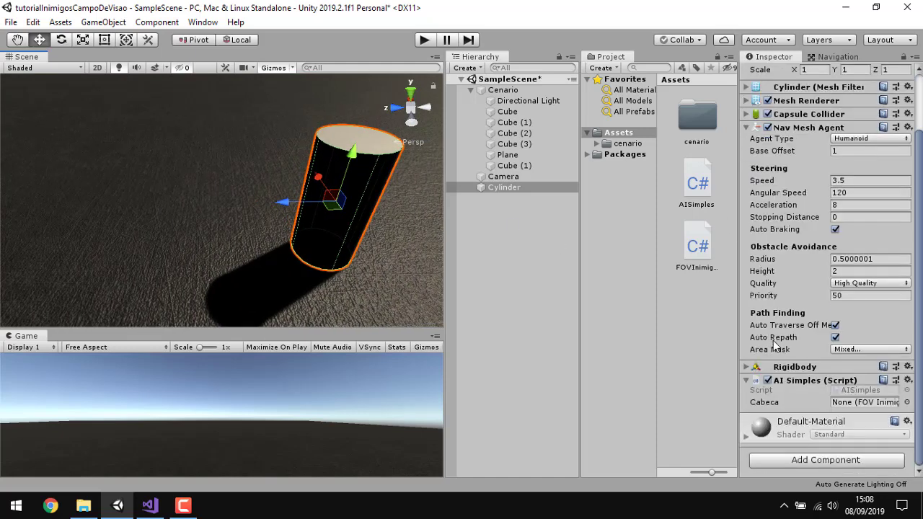
{"action": "left_click", "coordinate": [796, 368]}
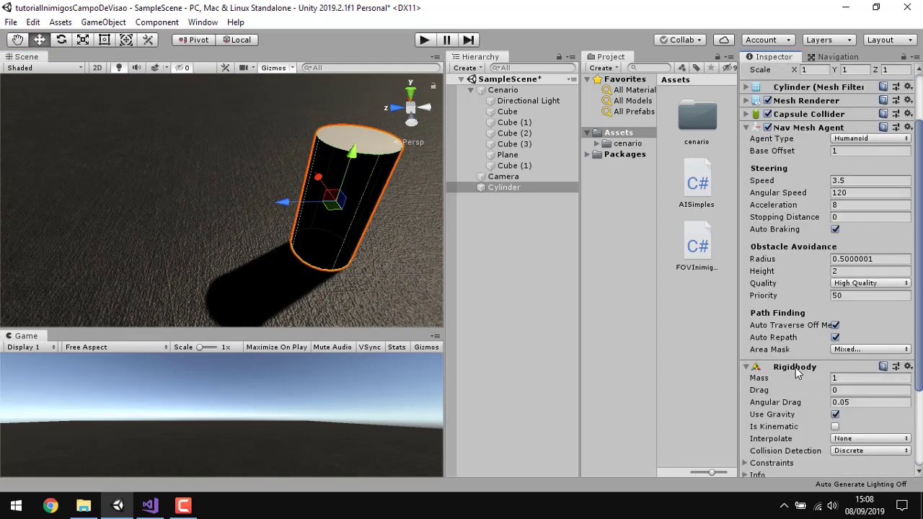
{"action": "left_click", "coordinate": [811, 115]}
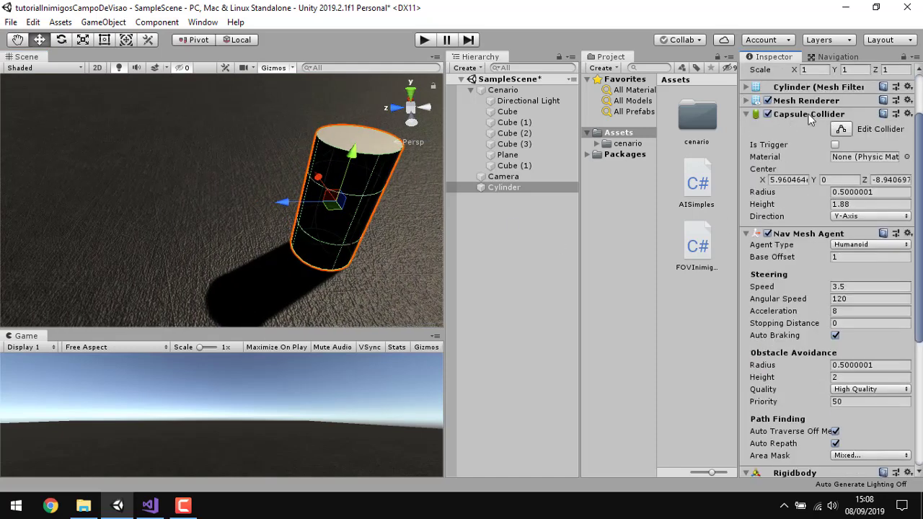
{"action": "left_click", "coordinate": [808, 114]}
{"action": "left_click", "coordinate": [805, 129]}
{"action": "left_click", "coordinate": [798, 209]}
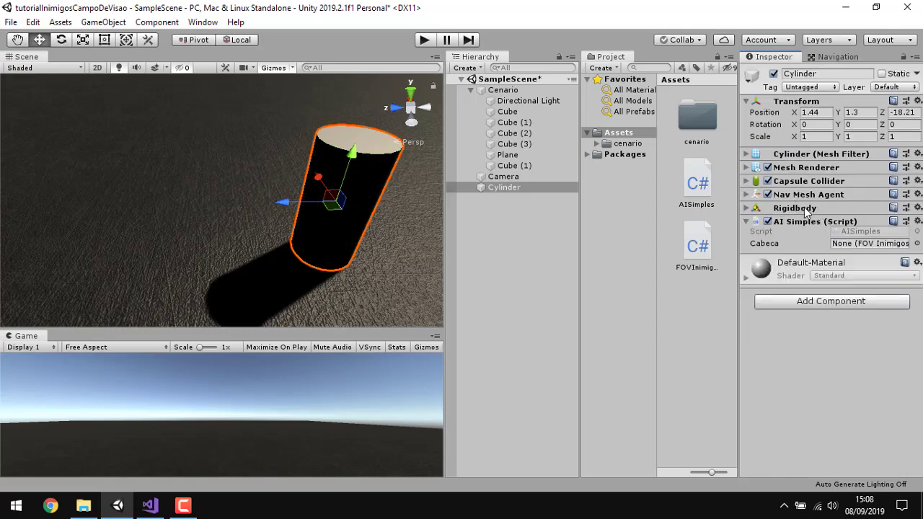
{"action": "left_click", "coordinate": [150, 506]}
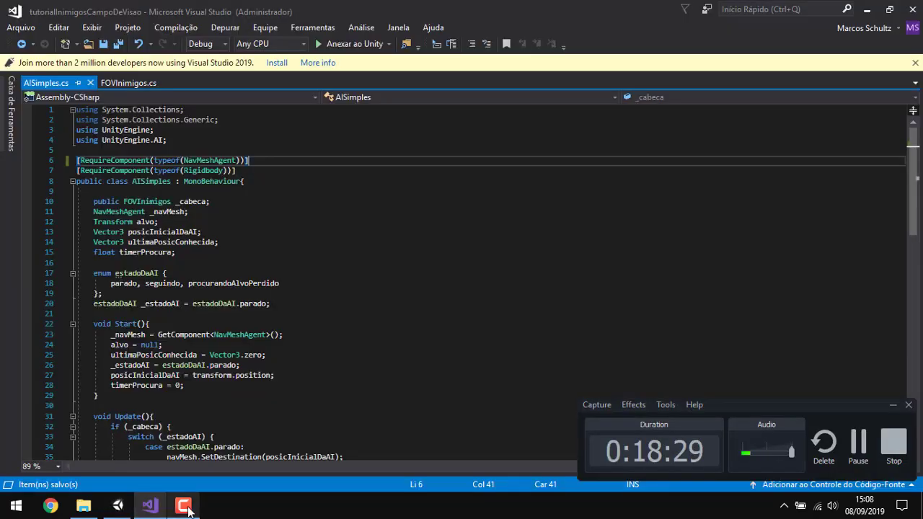
{"action": "left_click", "coordinate": [892, 406]}
{"action": "left_click_drag", "start_coordinate": [210, 201], "coordinate": [75, 202]}
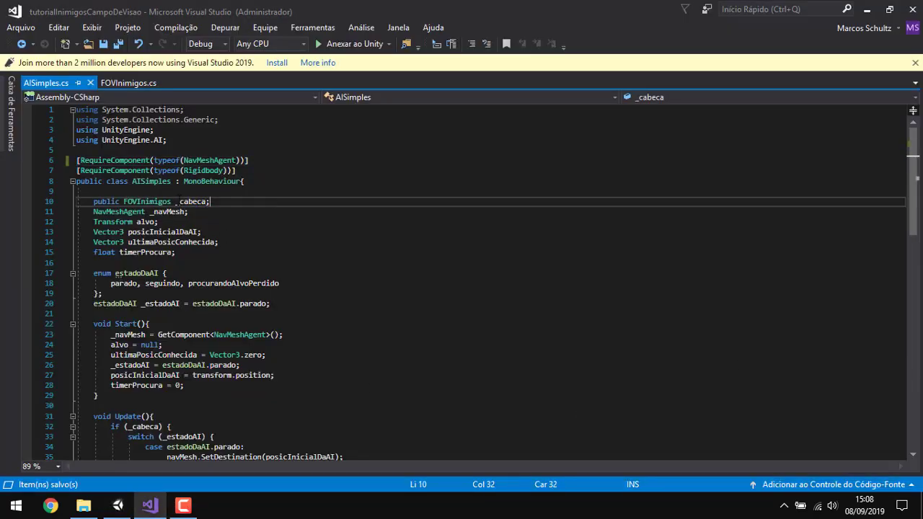
{"action": "left_click", "coordinate": [126, 83]}
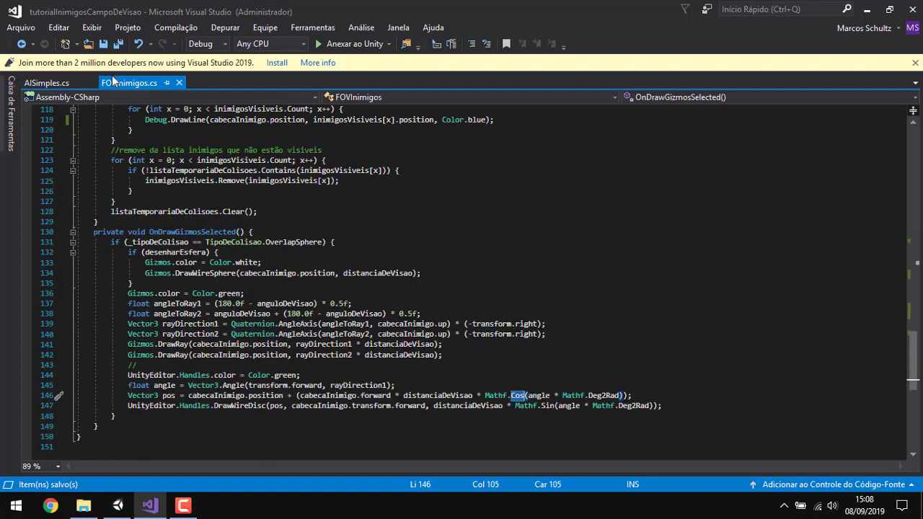
{"action": "left_click", "coordinate": [46, 82]}
{"action": "left_click", "coordinate": [174, 212]}
{"action": "left_click", "coordinate": [190, 204]}
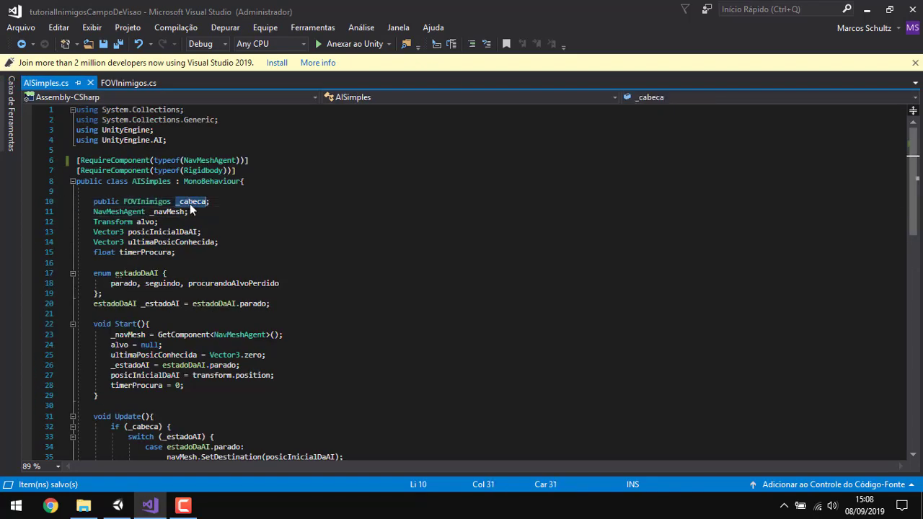
{"action": "scroll", "coordinate": [325, 180], "scroll_direction": "down", "scroll_amount": 1}
{"action": "scroll", "coordinate": [325, 181], "scroll_direction": "down", "scroll_amount": 2}
{"action": "scroll", "coordinate": [397, 168], "scroll_direction": "down", "scroll_amount": 1}
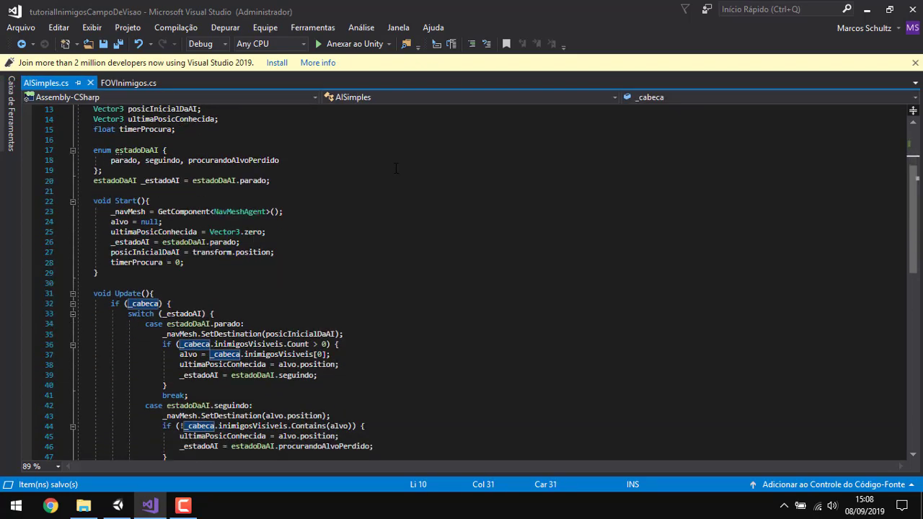
{"action": "scroll", "coordinate": [324, 181], "scroll_direction": "up", "scroll_amount": 3}
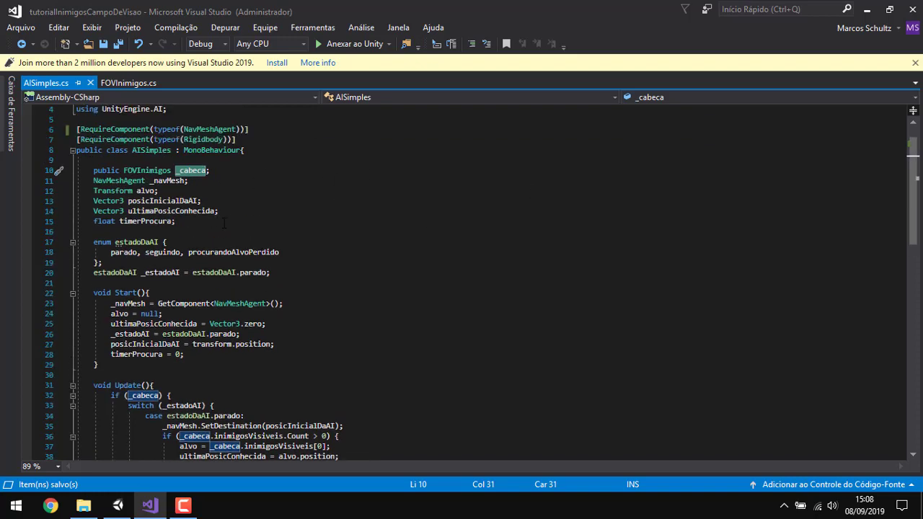
{"action": "scroll", "coordinate": [341, 186], "scroll_direction": "down", "scroll_amount": 4}
{"action": "scroll", "coordinate": [341, 186], "scroll_direction": "down", "scroll_amount": 3}
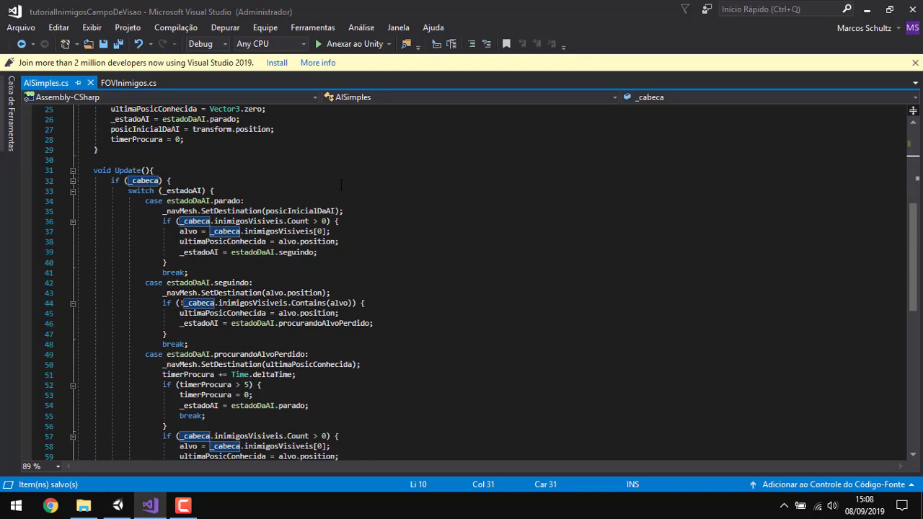
{"action": "scroll", "coordinate": [341, 186], "scroll_direction": "down", "scroll_amount": 6}
{"action": "scroll", "coordinate": [361, 206], "scroll_direction": "up", "scroll_amount": 9}
{"action": "scroll", "coordinate": [386, 227], "scroll_direction": "up", "scroll_amount": 5}
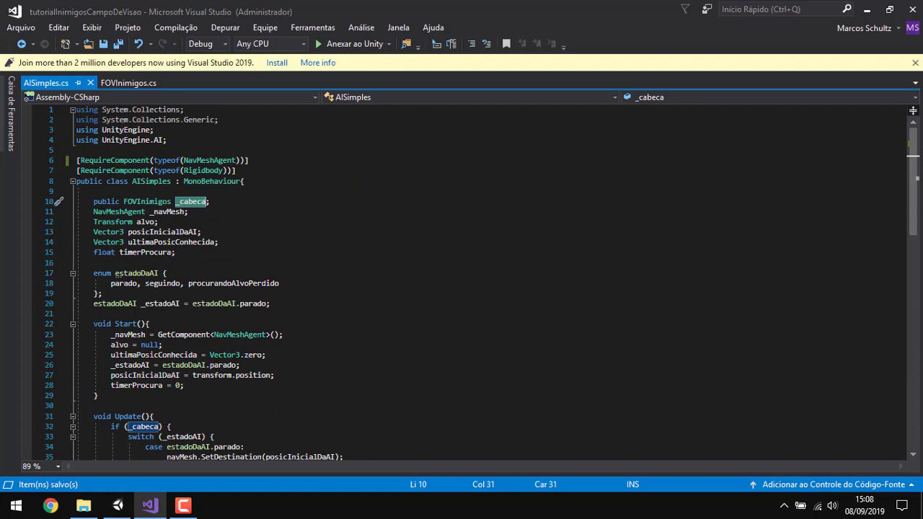
{"action": "scroll", "coordinate": [194, 221], "scroll_direction": "down", "scroll_amount": 4}
{"action": "scroll", "coordinate": [261, 201], "scroll_direction": "down", "scroll_amount": 4}
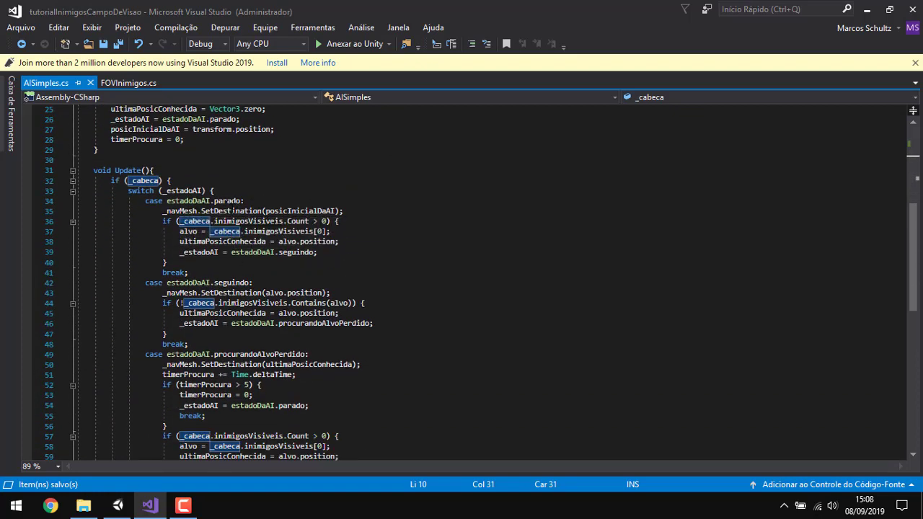
{"action": "left_click_drag", "start_coordinate": [246, 201], "coordinate": [147, 202]}
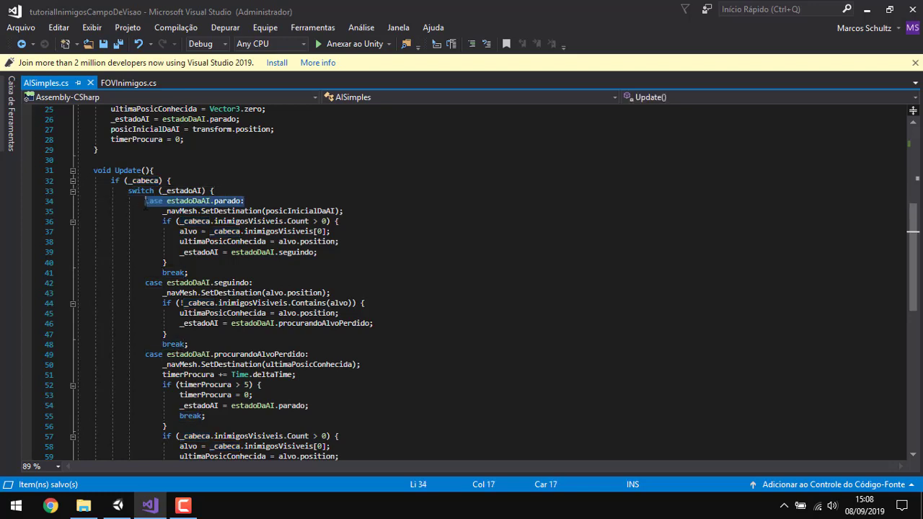
{"action": "left_click", "coordinate": [172, 201]}
{"action": "left_click", "coordinate": [177, 210]}
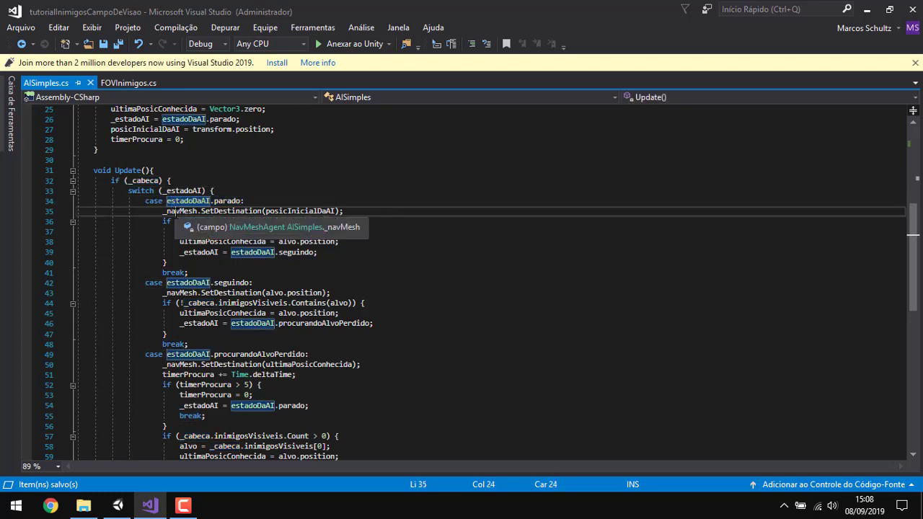
{"action": "left_click_drag", "start_coordinate": [340, 221], "coordinate": [179, 221]}
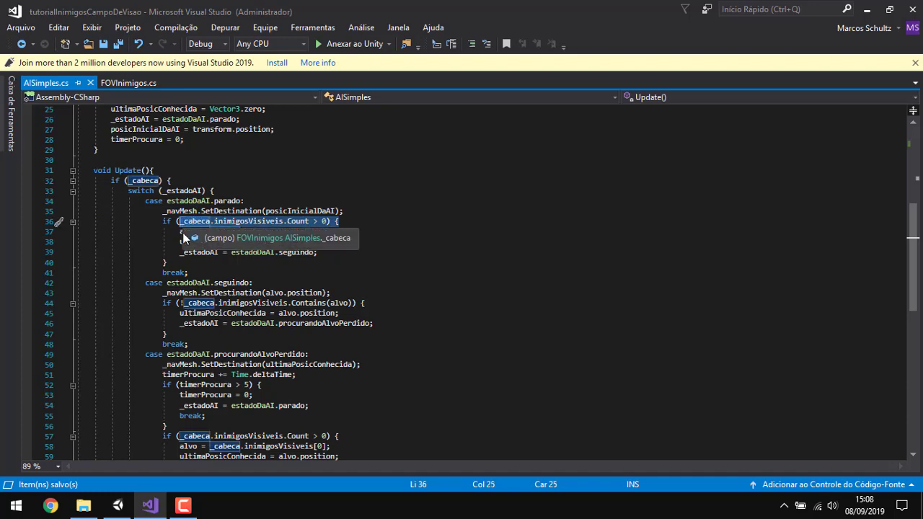
{"action": "mouse_move", "coordinate": [330, 232]}
{"action": "left_mouse_down"}
{"action": "mouse_move", "coordinate": [209, 232]}
{"action": "mouse_move", "coordinate": [266, 241]}
{"action": "left_mouse_up"}
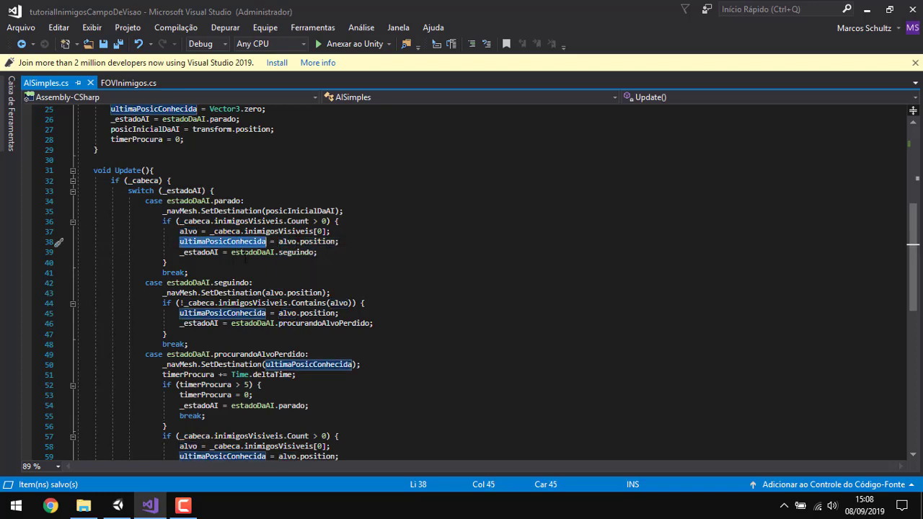
{"action": "left_click_drag", "start_coordinate": [180, 252], "coordinate": [220, 252]}
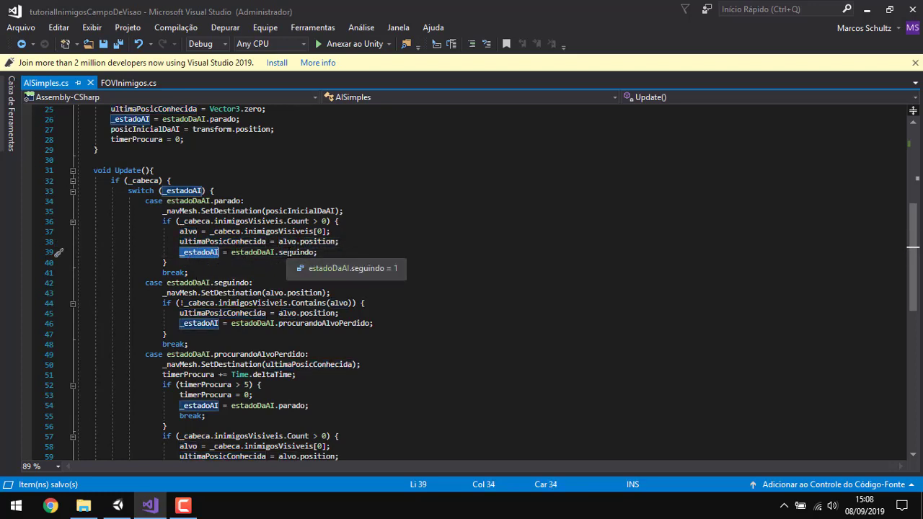
{"action": "double_click", "coordinate": [296, 252]}
{"action": "scroll", "coordinate": [296, 253], "scroll_direction": "down", "scroll_amount": 2}
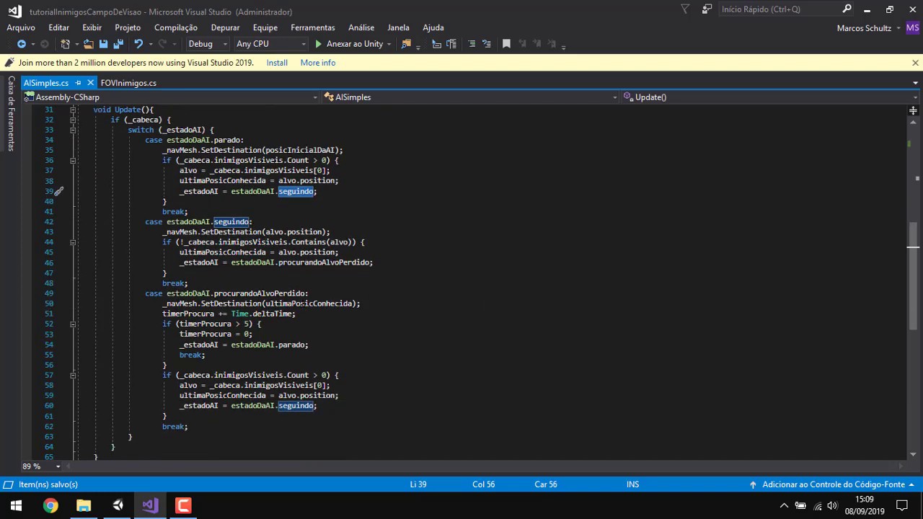
{"action": "left_click_drag", "start_coordinate": [204, 281], "coordinate": [144, 222]}
{"action": "left_click", "coordinate": [403, 240]}
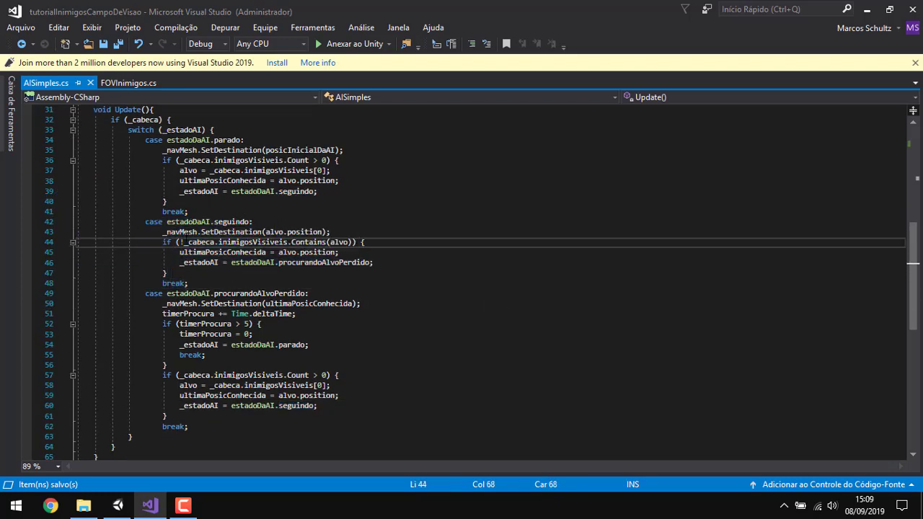
{"action": "left_click", "coordinate": [183, 232]}
{"action": "left_click", "coordinate": [350, 231]}
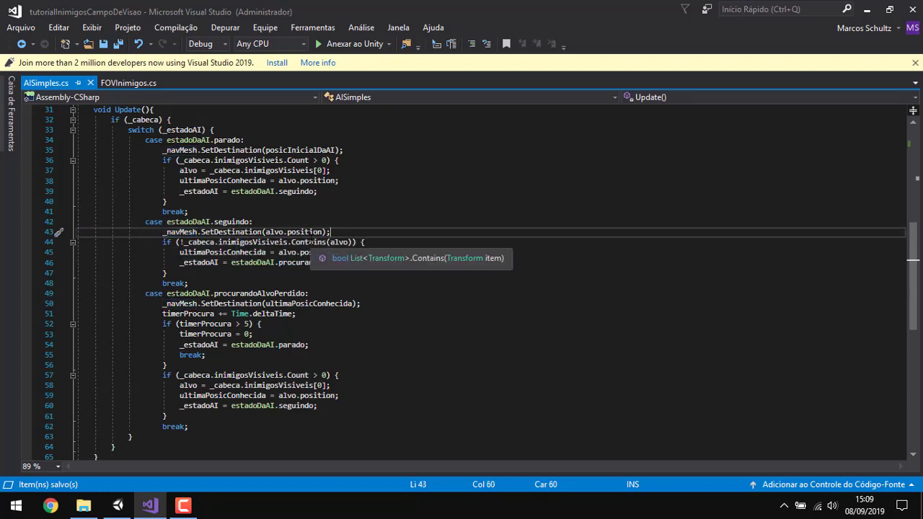
{"action": "left_click", "coordinate": [180, 242]}
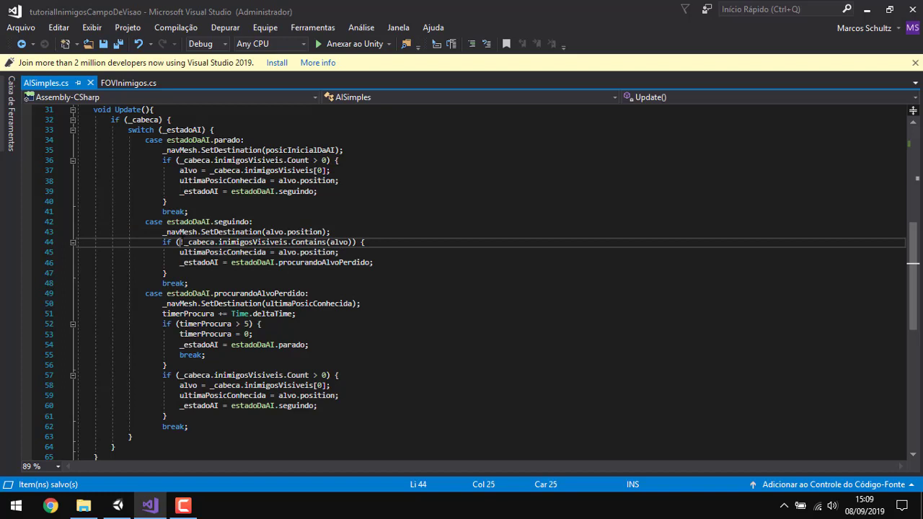
{"action": "key", "text": "Right"}
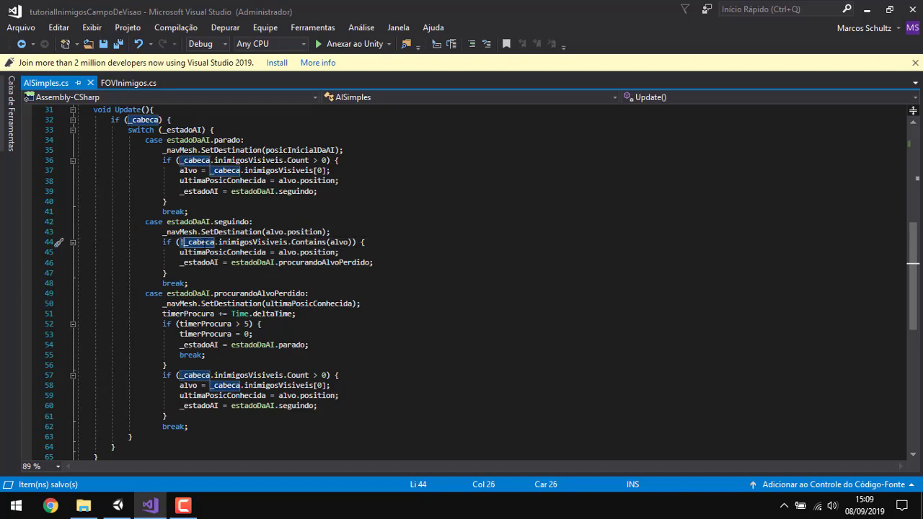
{"action": "left_click", "coordinate": [286, 243]}
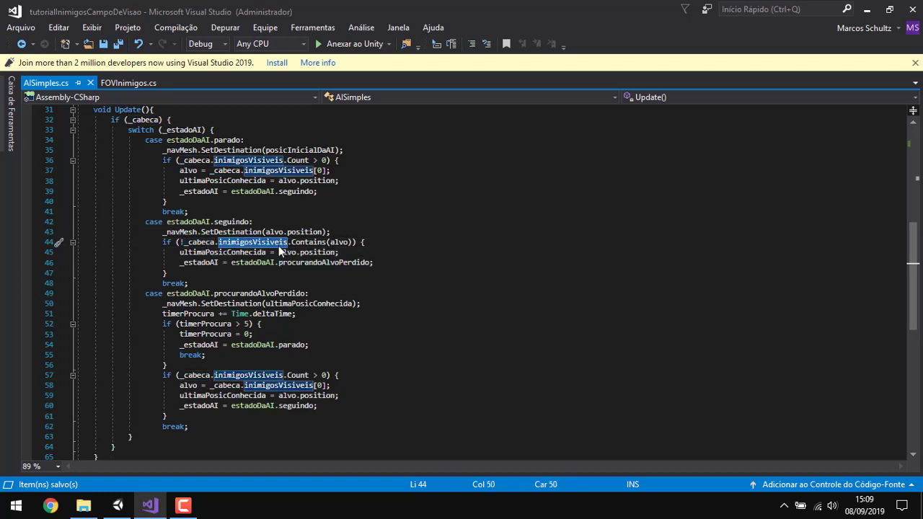
{"action": "key", "text": "Right"}
{"action": "key", "text": "Right"}
{"action": "key", "text": "Right"}
{"action": "key", "text": "Right"}
{"action": "key", "text": "Right"}
{"action": "key", "text": "Right"}
{"action": "key", "text": "Right"}
{"action": "key", "text": "Right"}
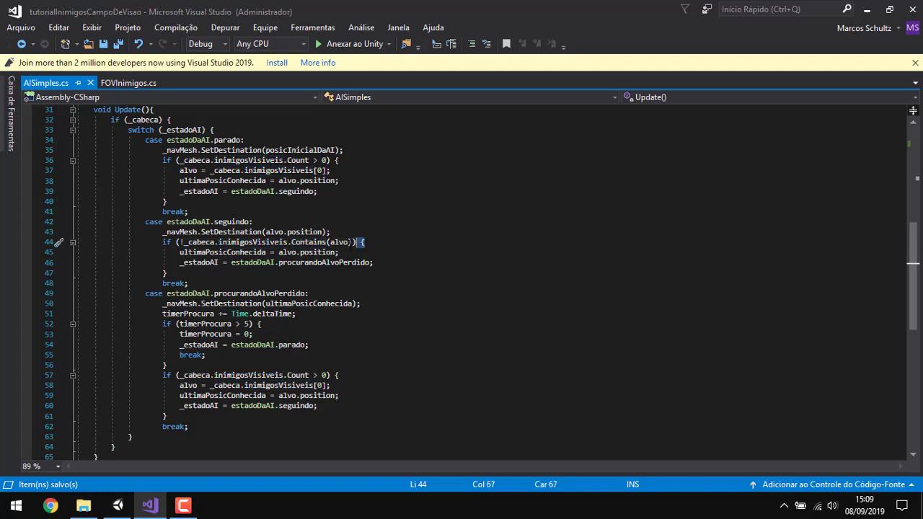
{"action": "key", "text": "ctrl+shift+Left"}
{"action": "key", "text": "ctrl+shift+Left"}
{"action": "key", "text": "ctrl+shift+Left"}
{"action": "key", "text": "ctrl+shift+Left"}
{"action": "key", "text": "ctrl+shift+Left"}
{"action": "key", "text": "ctrl+shift+Left"}
{"action": "key", "text": "ctrl+shift+Left"}
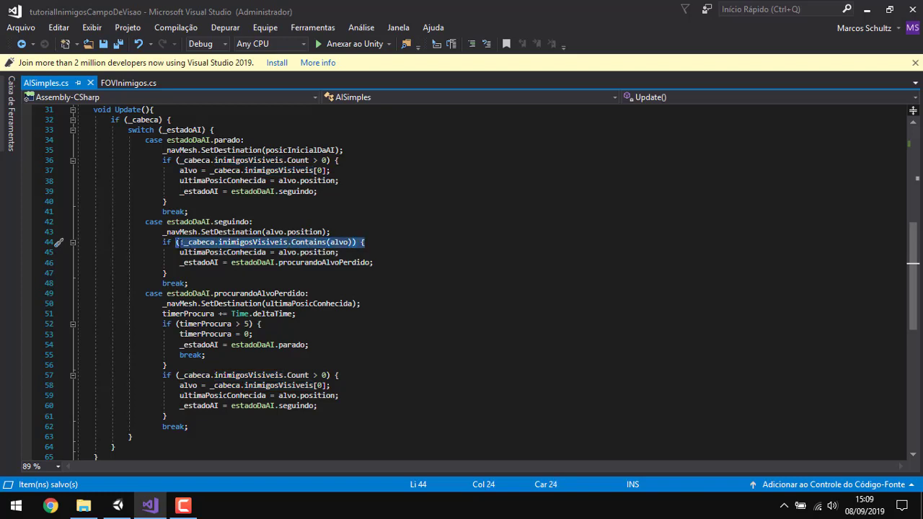
{"action": "left_click", "coordinate": [267, 253]}
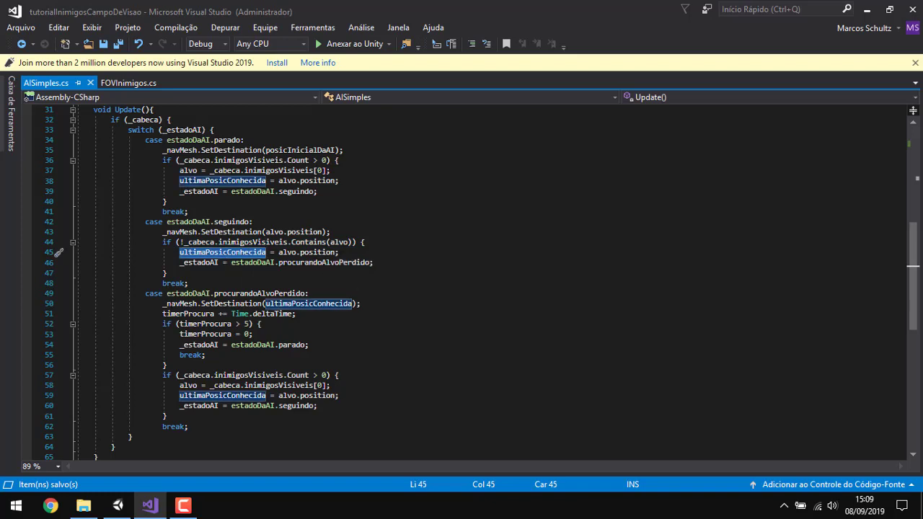
- Review the procurandoAlvoPerdido case, its Contains(alvo) check and ultimaPosicConhecida
{"action": "mouse_move", "coordinate": [161, 303]}
{"action": "left_mouse_down"}
{"action": "mouse_move", "coordinate": [248, 385]}
{"action": "mouse_move", "coordinate": [251, 415]}
{"action": "left_mouse_up"}
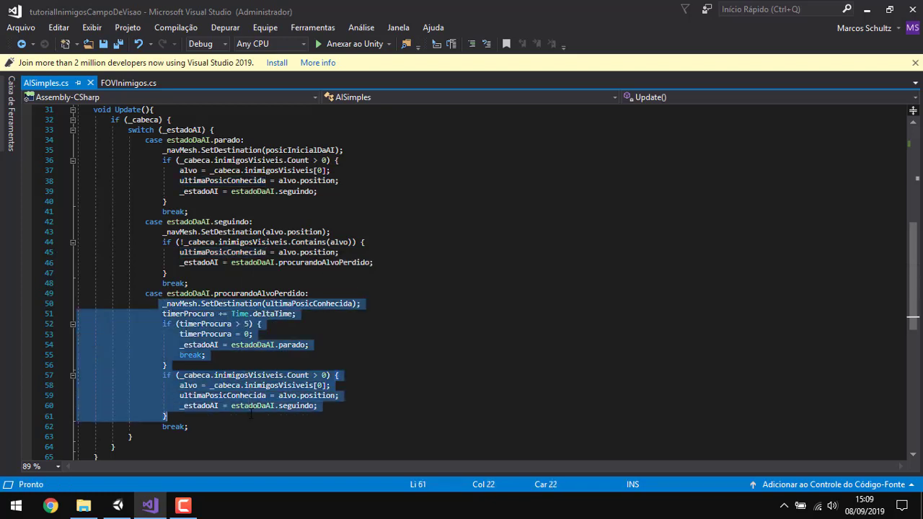
{"action": "left_click", "coordinate": [328, 293]}
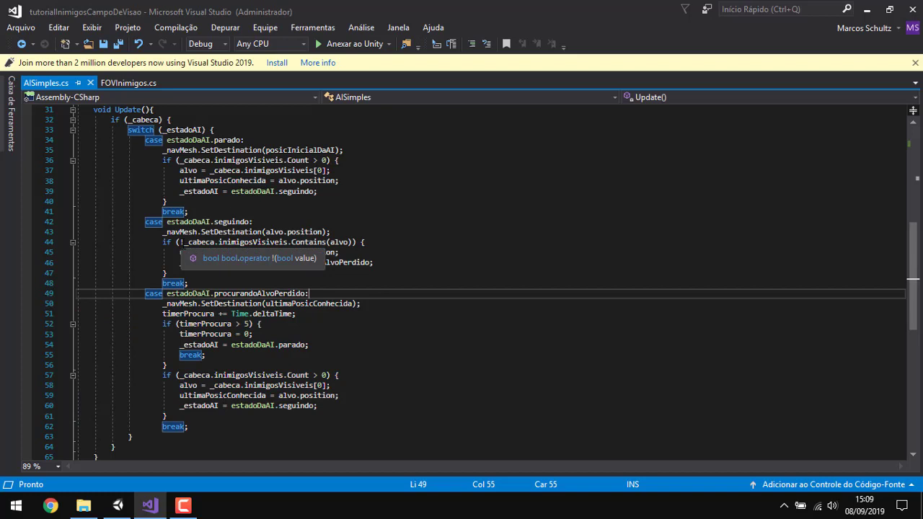
{"action": "left_click", "coordinate": [317, 242]}
{"action": "double_click", "coordinate": [339, 242]}
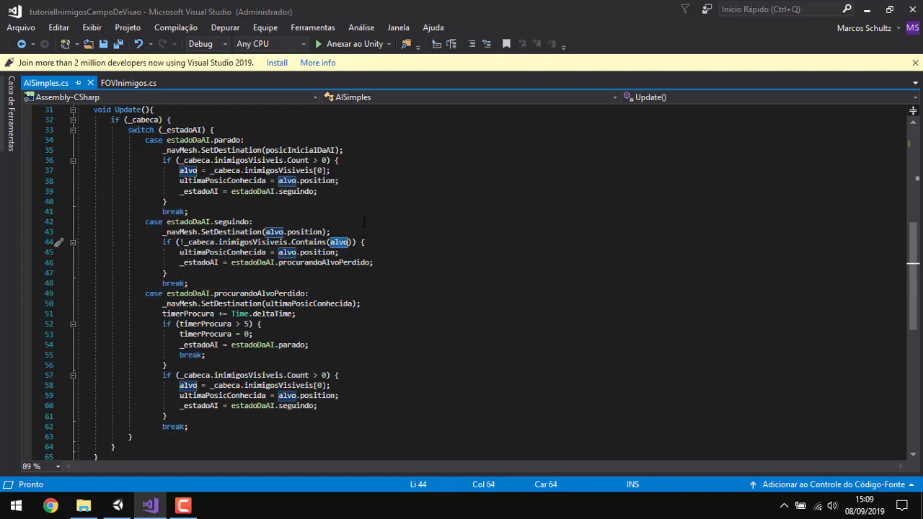
{"action": "scroll", "coordinate": [210, 244], "scroll_direction": "down", "scroll_amount": 1}
{"action": "double_click", "coordinate": [249, 222]}
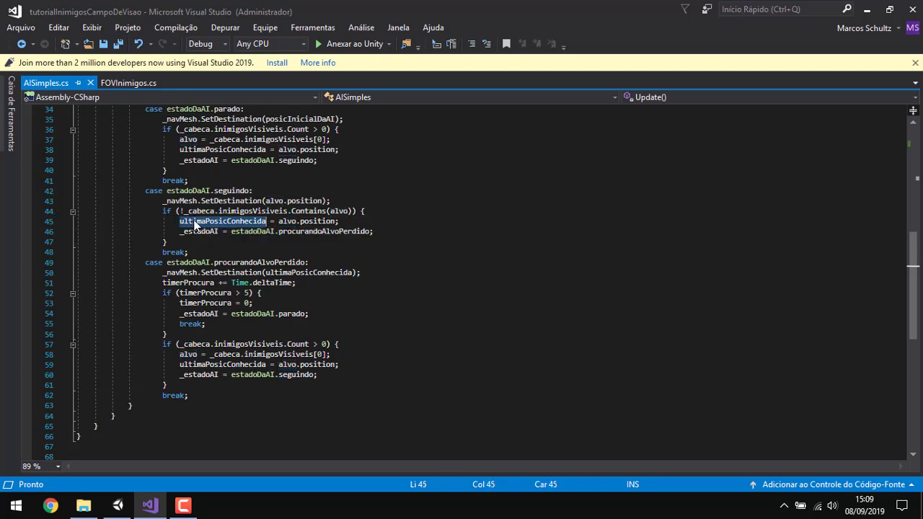
{"action": "mouse_move", "coordinate": [216, 226]}
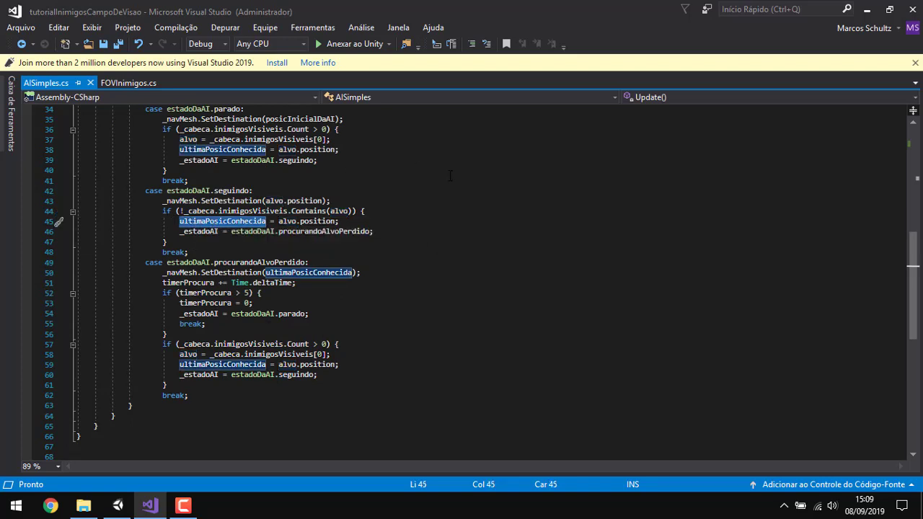
{"action": "left_click_drag", "start_coordinate": [384, 231], "coordinate": [179, 232]}
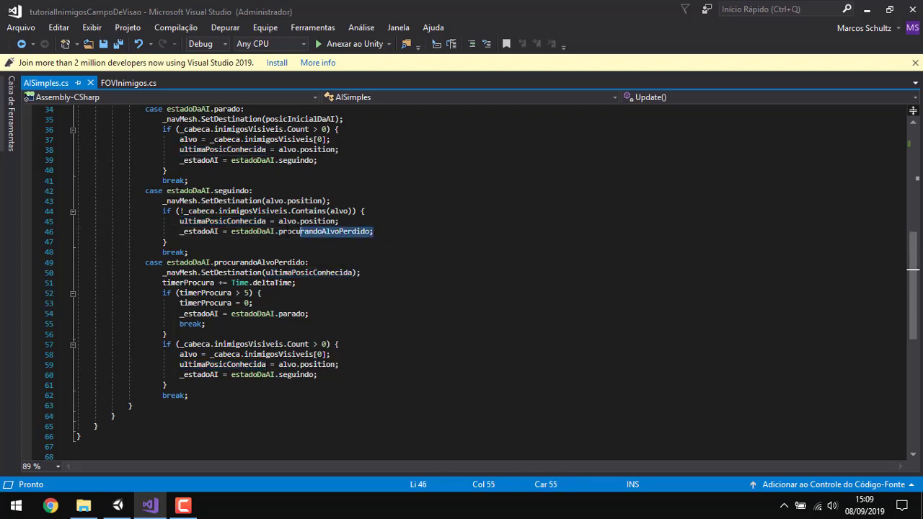
{"action": "scroll", "coordinate": [180, 232], "scroll_direction": "down", "scroll_amount": 2}
- Review the SetDestination call to the last known position and the search timer
{"action": "left_click", "coordinate": [375, 211]}
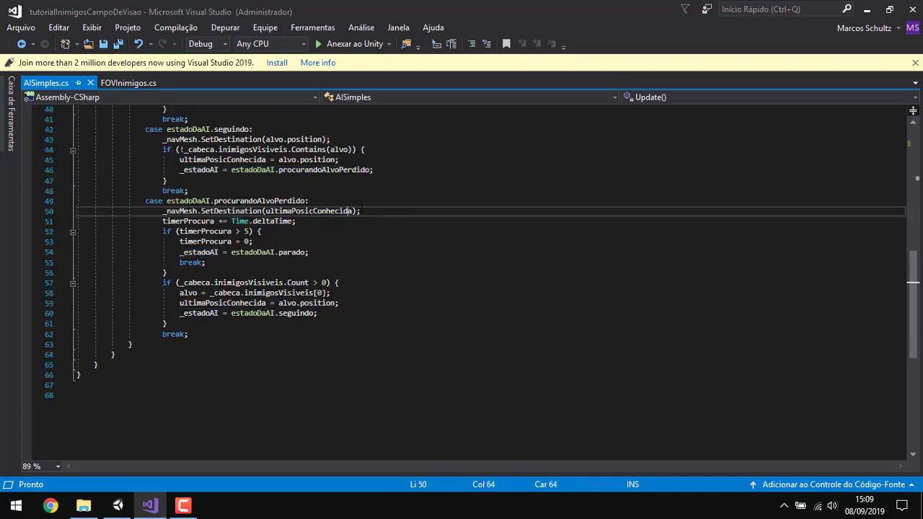
{"action": "left_click", "coordinate": [261, 211]}
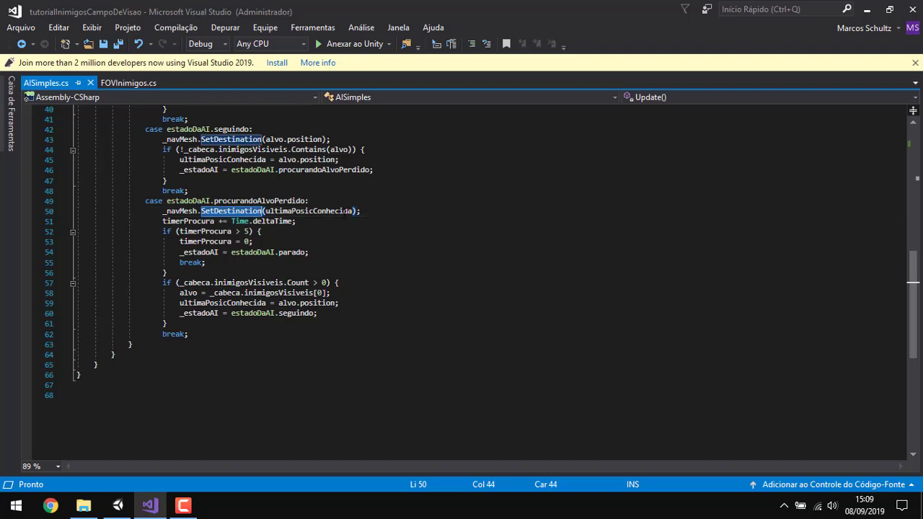
{"action": "left_click_drag", "start_coordinate": [361, 211], "coordinate": [166, 210]}
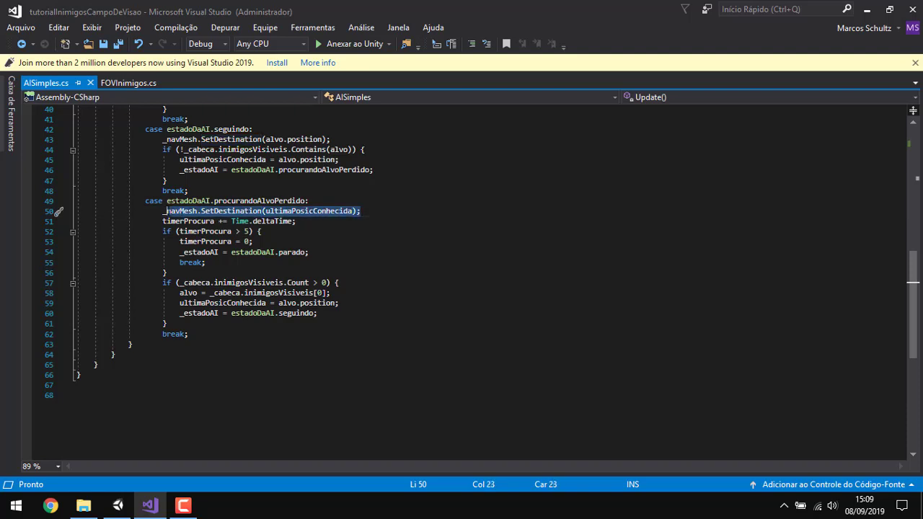
{"action": "left_click", "coordinate": [269, 231]}
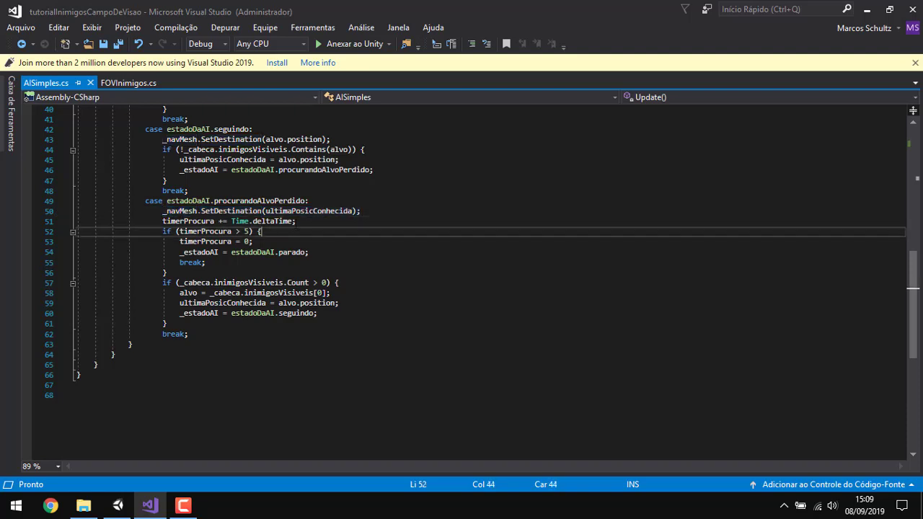
{"action": "left_click", "coordinate": [296, 220]}
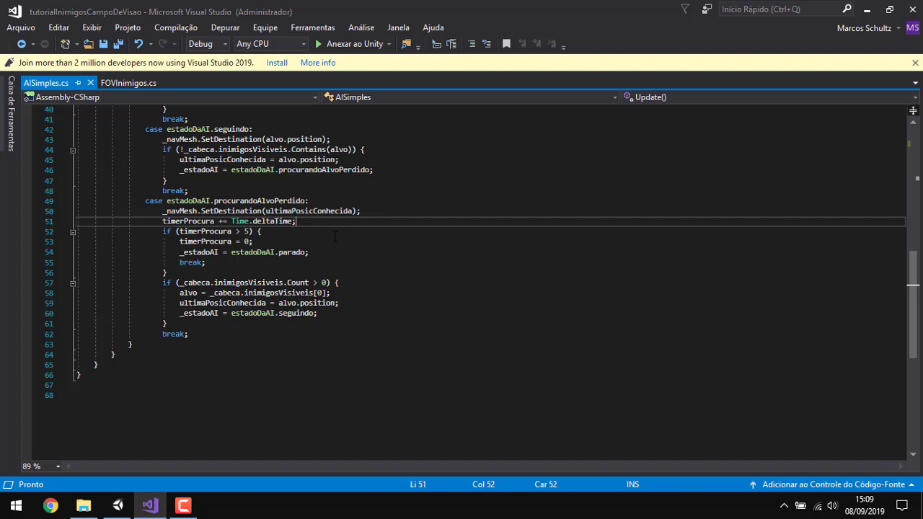
{"action": "scroll", "coordinate": [334, 236], "scroll_direction": "up", "scroll_amount": 2}
{"action": "scroll", "coordinate": [341, 327], "scroll_direction": "up", "scroll_amount": 1}
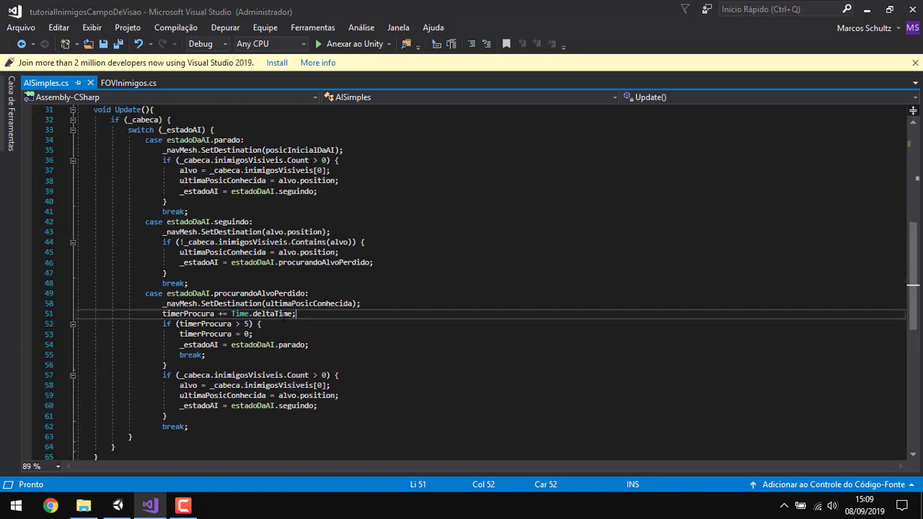
- Review the chase-resuming blocks, posicInicialDaAI and the seguindo case, then save AISimples.cs
{"action": "left_click_drag", "start_coordinate": [168, 202], "coordinate": [164, 160]}
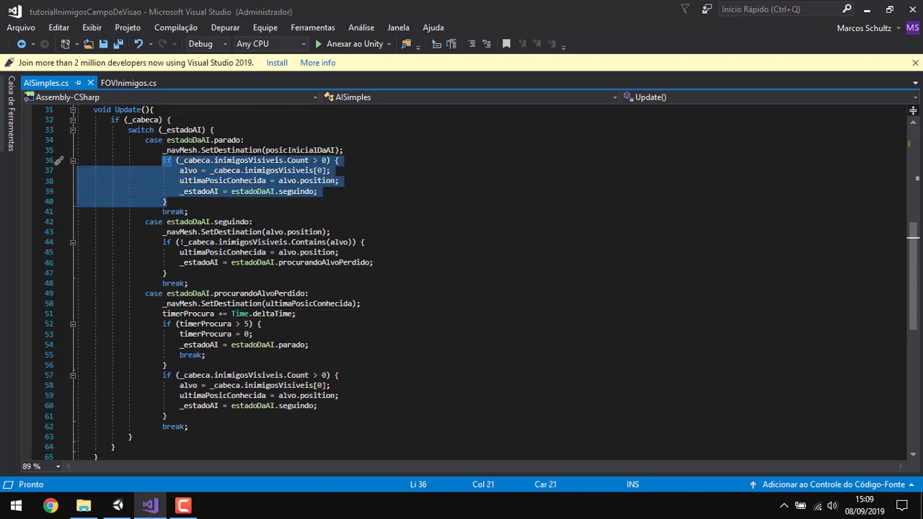
{"action": "double_click", "coordinate": [296, 150]}
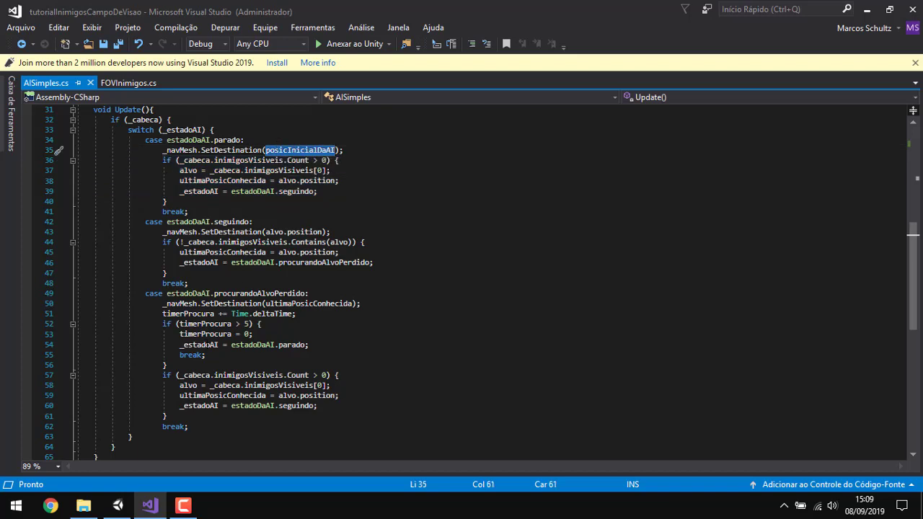
{"action": "left_click", "coordinate": [339, 375]}
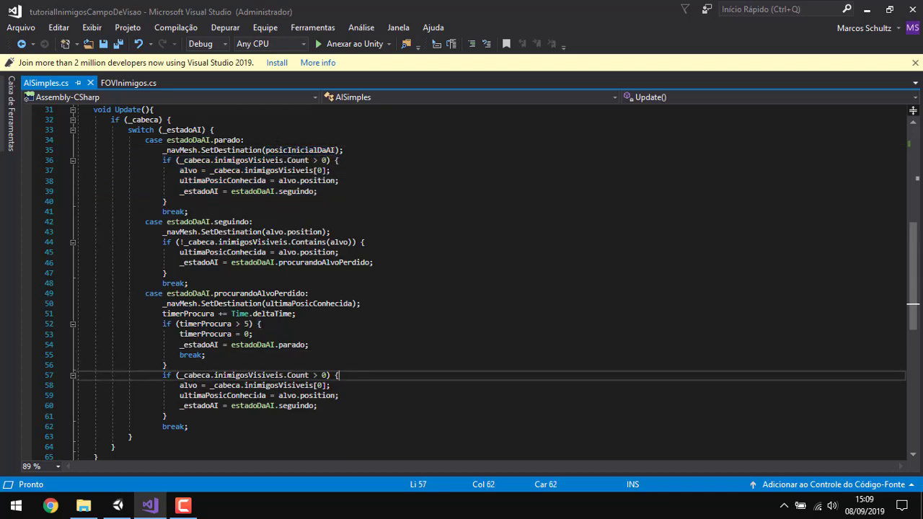
{"action": "left_click_drag", "start_coordinate": [186, 419], "coordinate": [163, 376]}
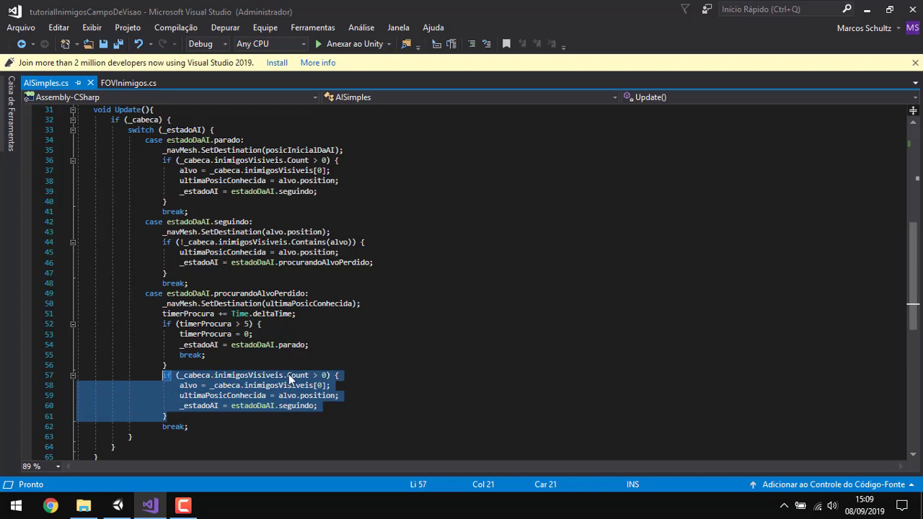
{"action": "left_click_drag", "start_coordinate": [206, 282], "coordinate": [149, 222]}
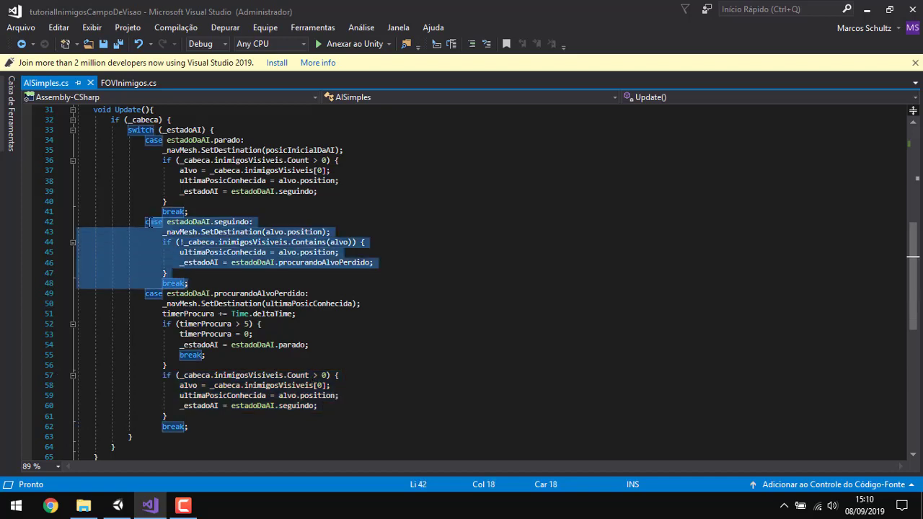
{"action": "scroll", "coordinate": [410, 274], "scroll_direction": "up", "scroll_amount": 3}
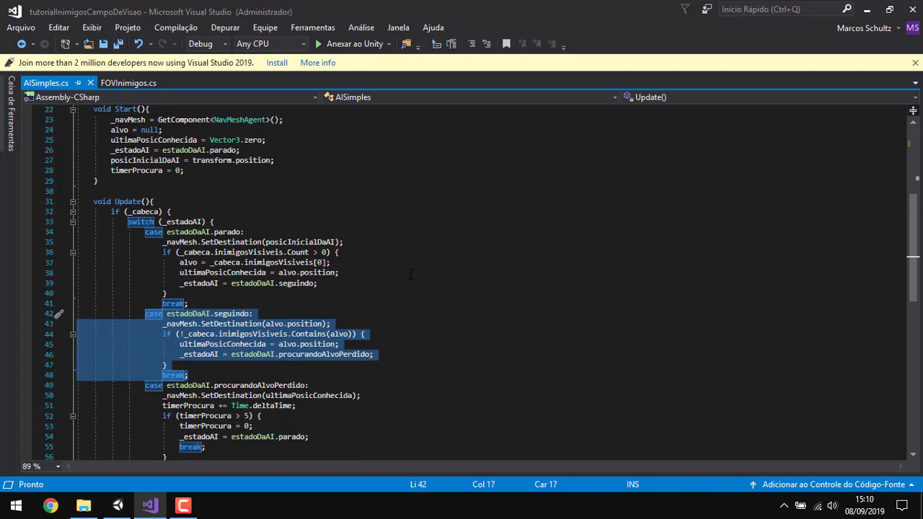
{"action": "left_click", "coordinate": [436, 275]}
{"action": "scroll", "coordinate": [425, 281], "scroll_direction": "up", "scroll_amount": 3}
{"action": "scroll", "coordinate": [419, 288], "scroll_direction": "up", "scroll_amount": 2}
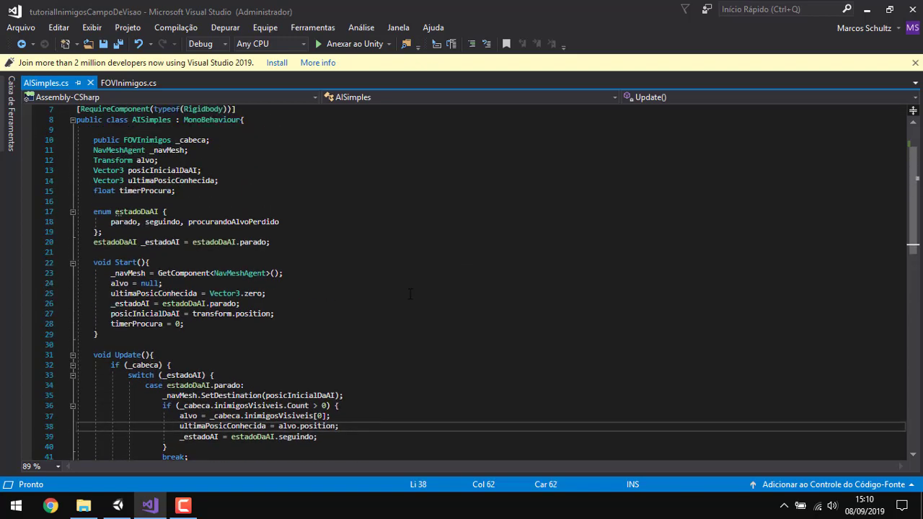
{"action": "left_click", "coordinate": [20, 27]}
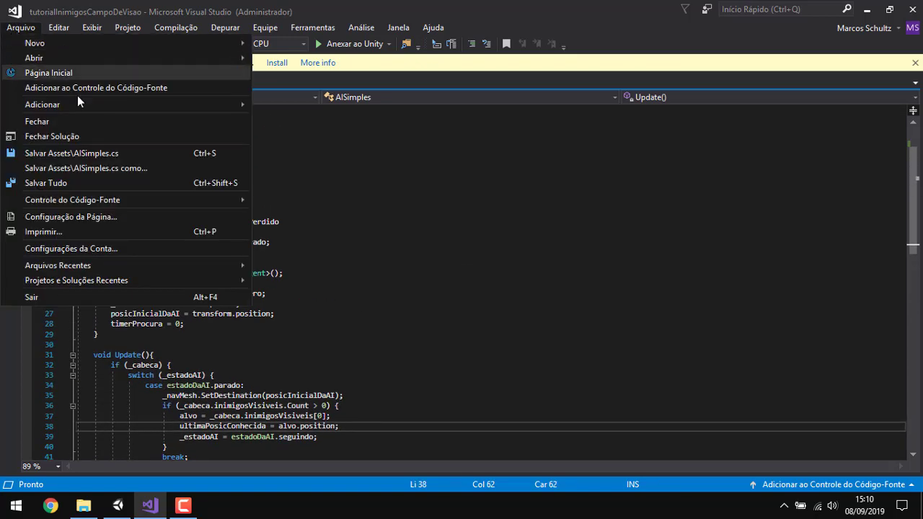
{"action": "left_click", "coordinate": [90, 148]}
- Create a Sphere and parent it under the Cylinder in the Hierarchy
{"action": "left_click", "coordinate": [117, 504]}
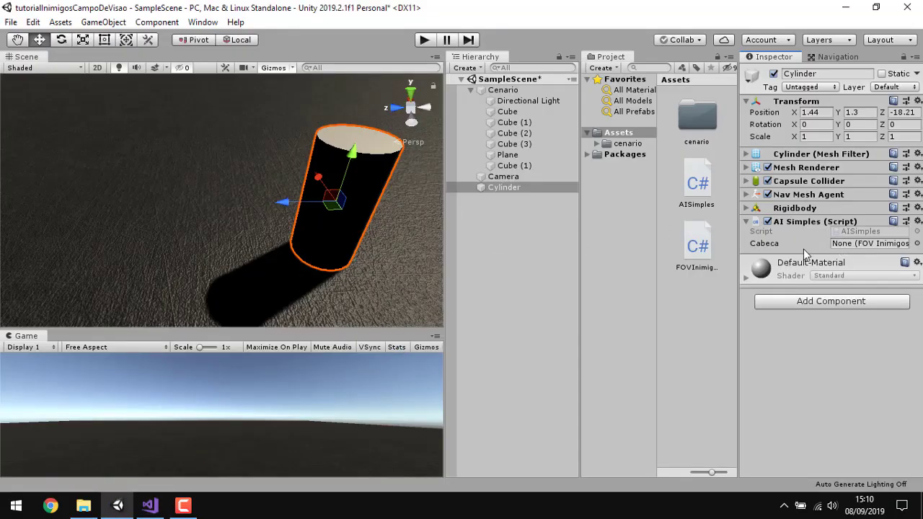
{"action": "right_click_drag", "start_coordinate": [343, 269], "coordinate": [426, 245]}
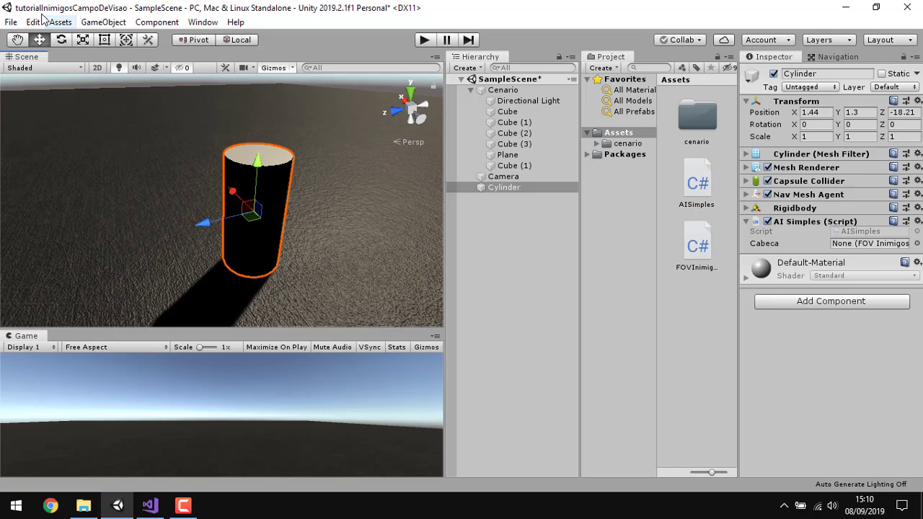
{"action": "left_click", "coordinate": [104, 21]}
{"action": "mouse_move", "coordinate": [119, 80]}
{"action": "left_click", "coordinate": [310, 80]}
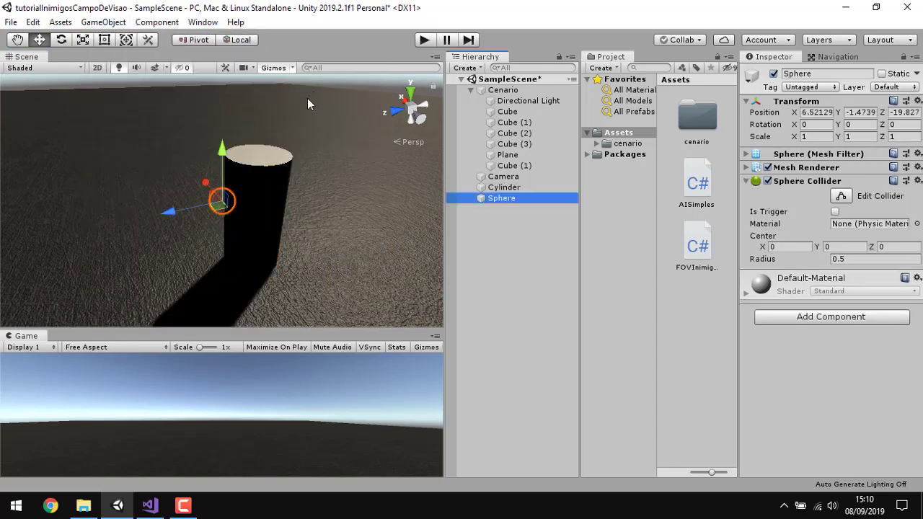
{"action": "left_click_drag", "start_coordinate": [214, 208], "coordinate": [268, 142]}
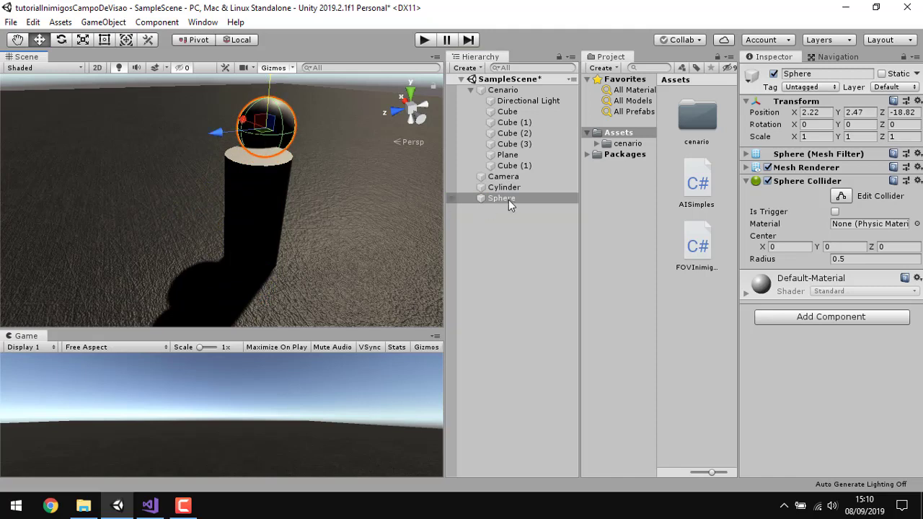
{"action": "left_click_drag", "start_coordinate": [509, 200], "coordinate": [504, 186]}
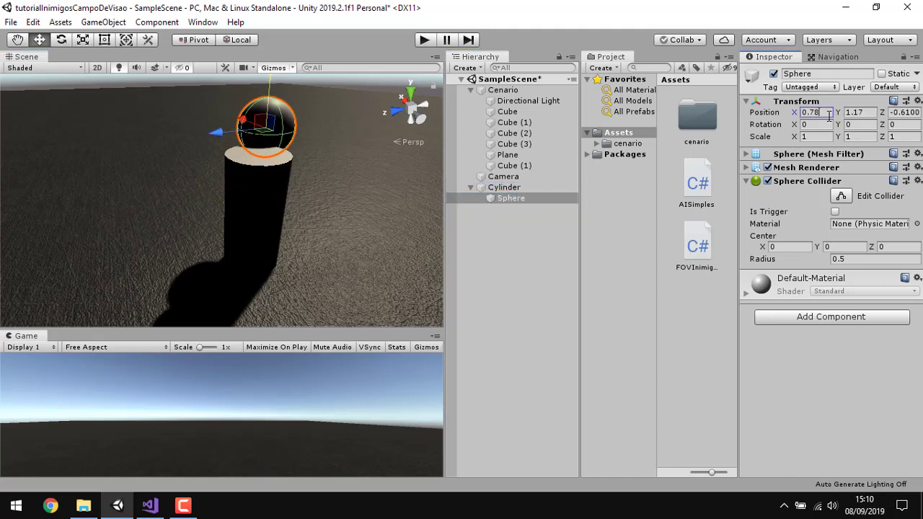
- Set the Sphere's position to 0, 1.25, 0, then raise it to Y 1.382
{"action": "type", "text": "0"}
{"action": "left_click", "coordinate": [894, 113]}
{"action": "type", "text": "0"}
{"action": "left_click", "coordinate": [860, 113]}
{"action": "type", "text": "1."}
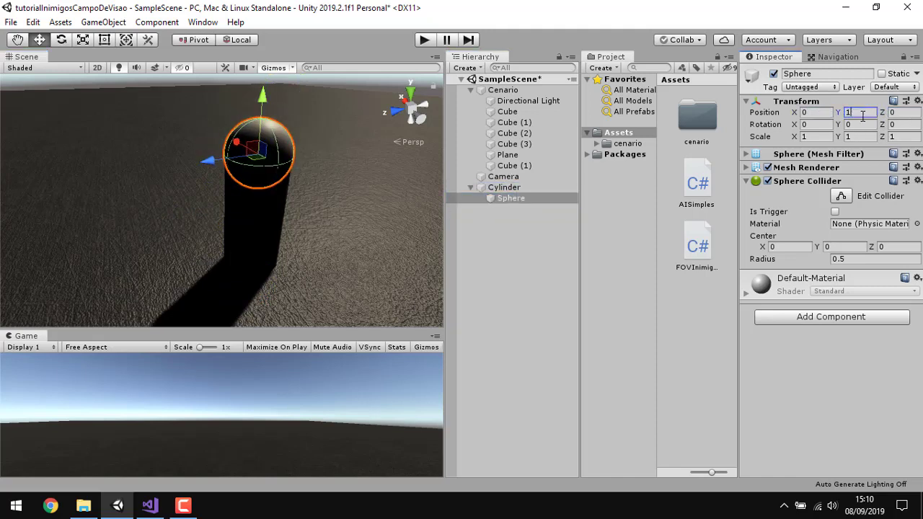
{"action": "type", "text": "25"}
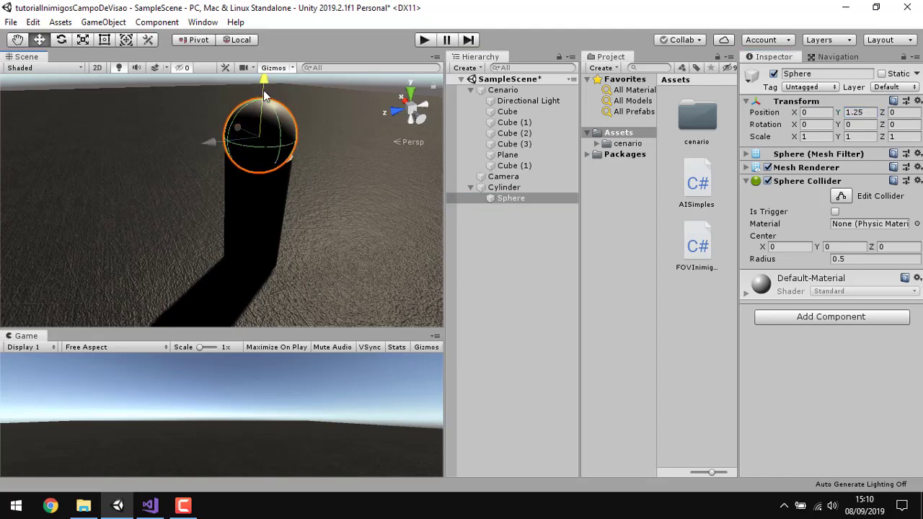
{"action": "mouse_move", "coordinate": [263, 96]}
{"action": "left_mouse_down"}
{"action": "mouse_move", "coordinate": [264, 85]}
{"action": "mouse_move", "coordinate": [476, 231]}
{"action": "mouse_move", "coordinate": [129, 170]}
{"action": "mouse_move", "coordinate": [50, 212]}
{"action": "left_mouse_up"}
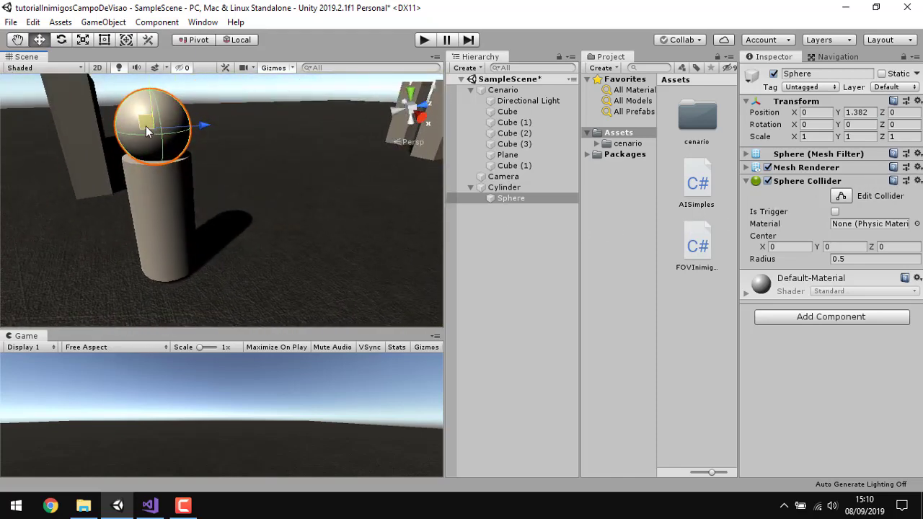
{"action": "left_click_drag", "start_coordinate": [319, 136], "coordinate": [253, 165], "text": "alt"}
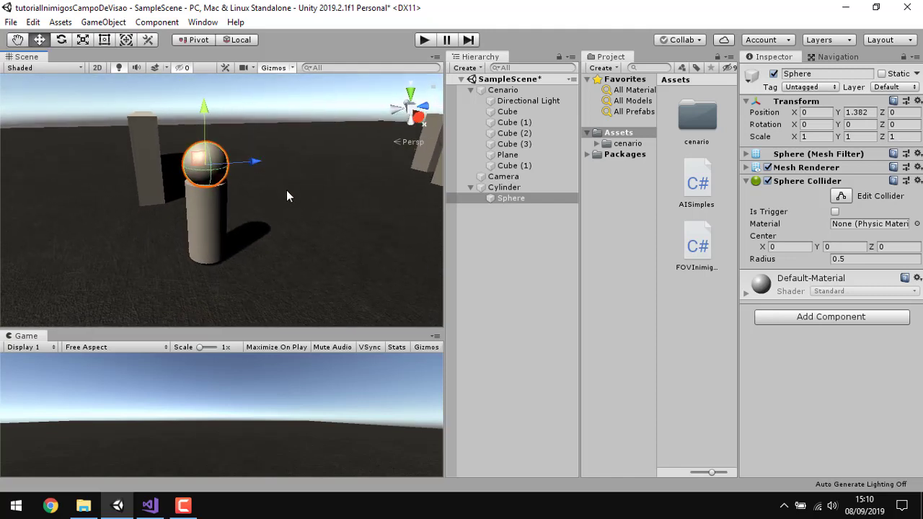
{"action": "mouse_move", "coordinate": [329, 202]}
{"action": "left_mouse_down", "text": "alt"}
{"action": "mouse_move", "coordinate": [319, 195]}
{"action": "mouse_move", "coordinate": [337, 175]}
{"action": "left_mouse_up", "text": "alt"}
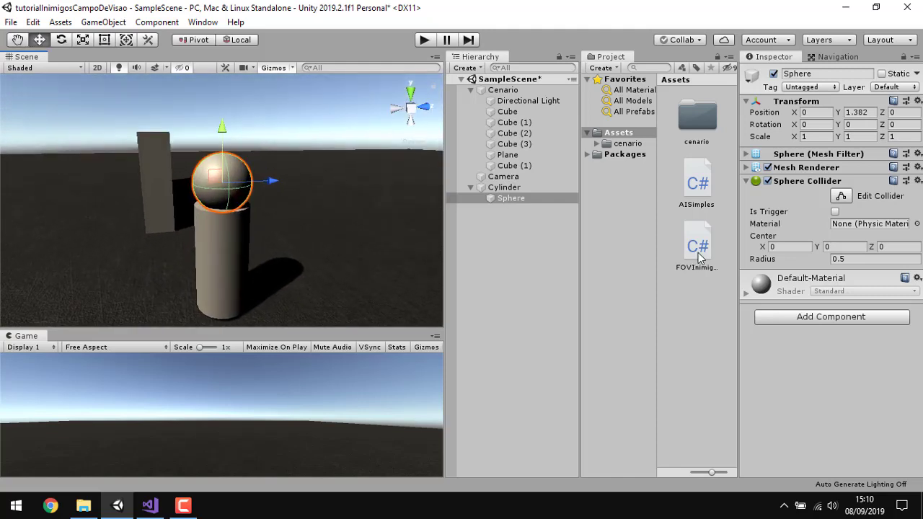
- Remove the Sphere's collider, and remove the FOV Inimigos script mistakenly added to it
{"action": "left_click", "coordinate": [919, 182]}
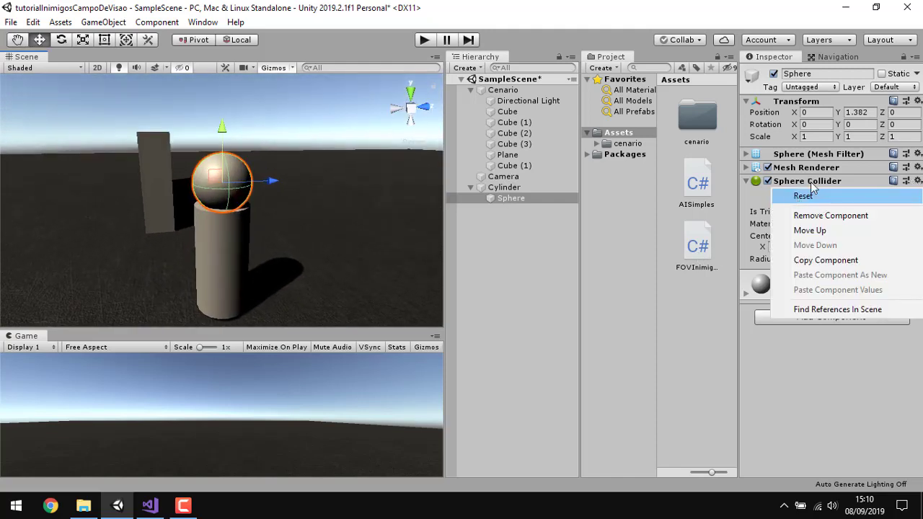
{"action": "left_click", "coordinate": [818, 220]}
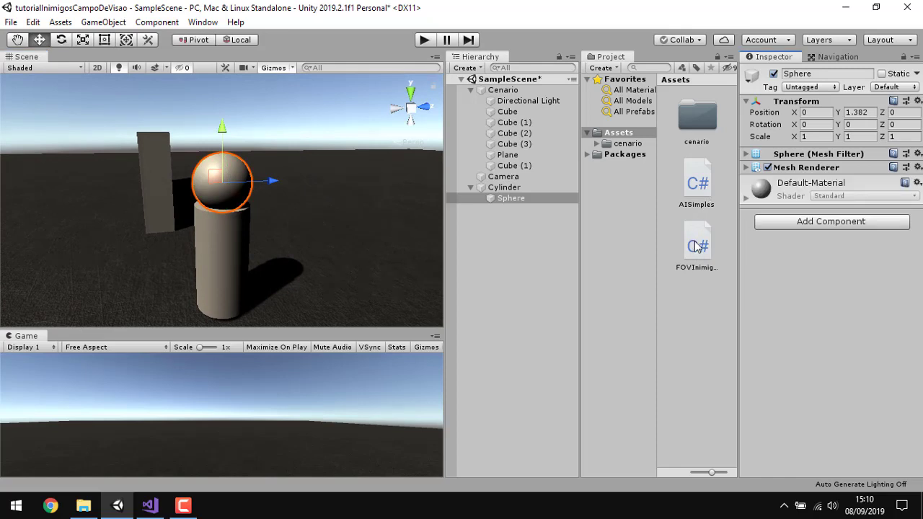
{"action": "left_click_drag", "start_coordinate": [853, 278], "coordinate": [854, 281]}
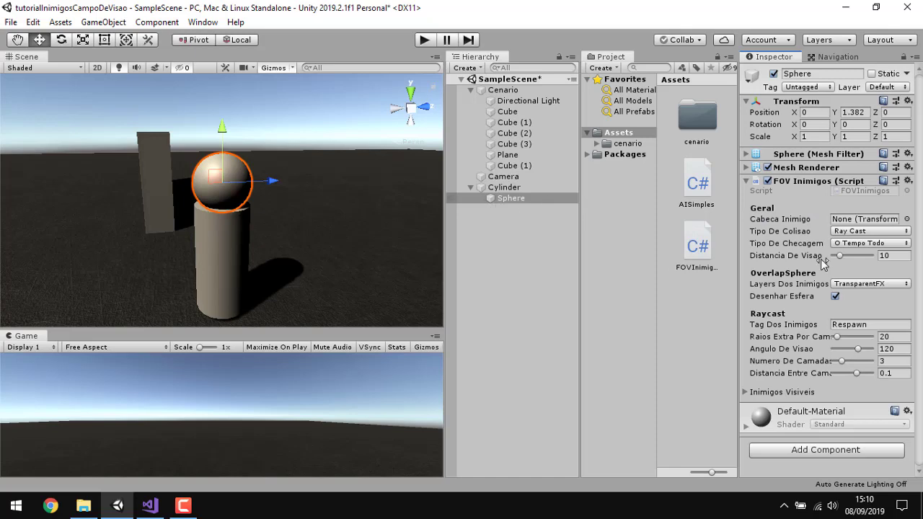
{"action": "left_click", "coordinate": [909, 181]}
{"action": "left_click", "coordinate": [773, 214]}
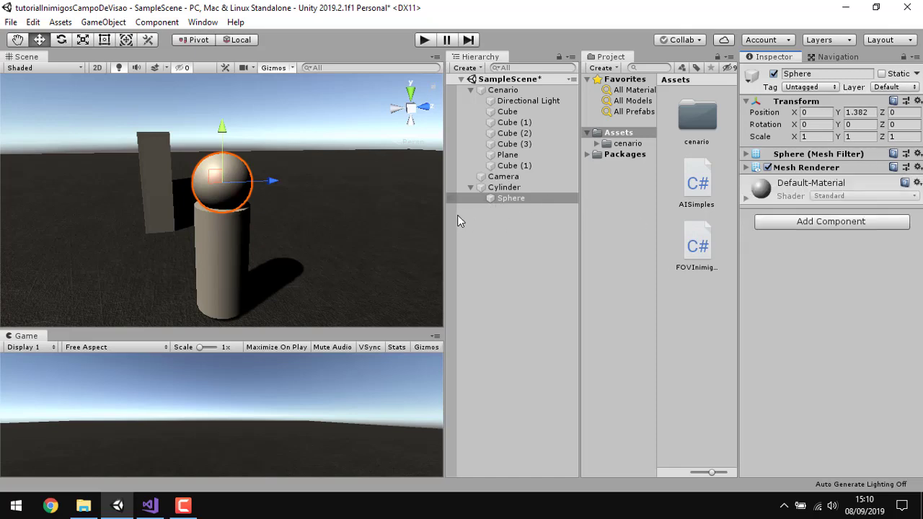
- Add FOV Inimigos to the Cylinder with the Sphere as Cabeca Inimigo
{"action": "left_click", "coordinate": [504, 187]}
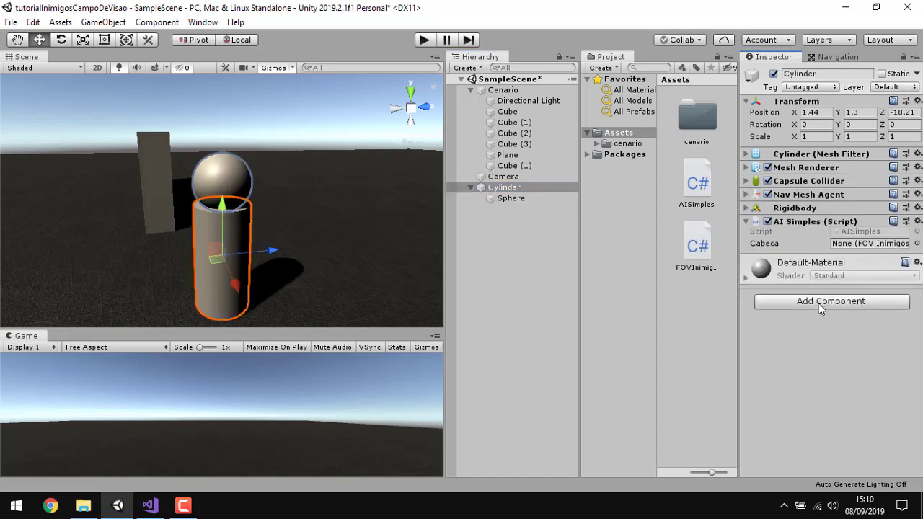
{"action": "left_click", "coordinate": [818, 302]}
{"action": "type", "text": "fo"}
{"action": "left_click", "coordinate": [797, 327]}
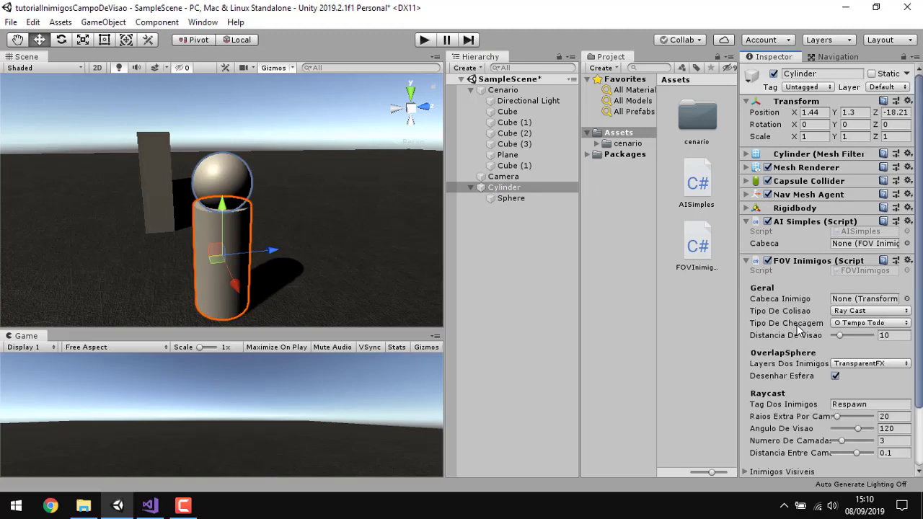
{"action": "scroll", "coordinate": [769, 289], "scroll_direction": "down", "scroll_amount": 3}
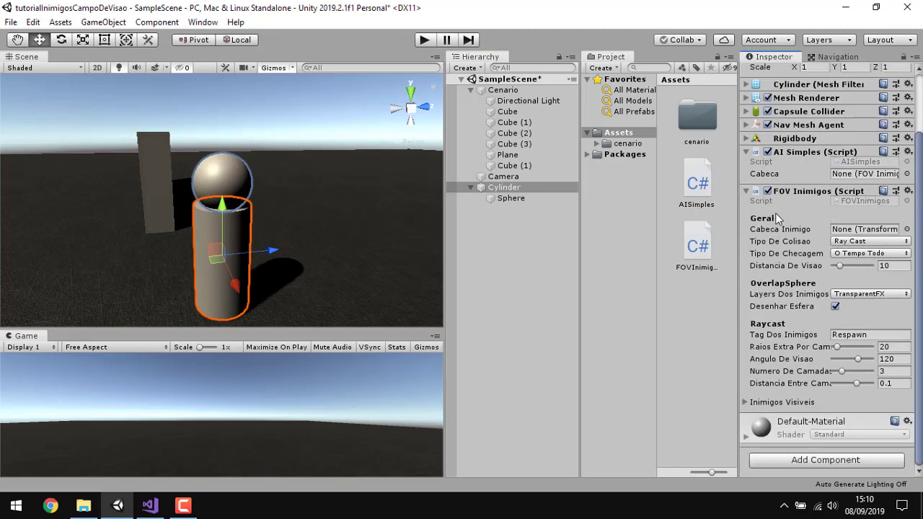
{"action": "left_click_drag", "start_coordinate": [513, 199], "coordinate": [854, 230]}
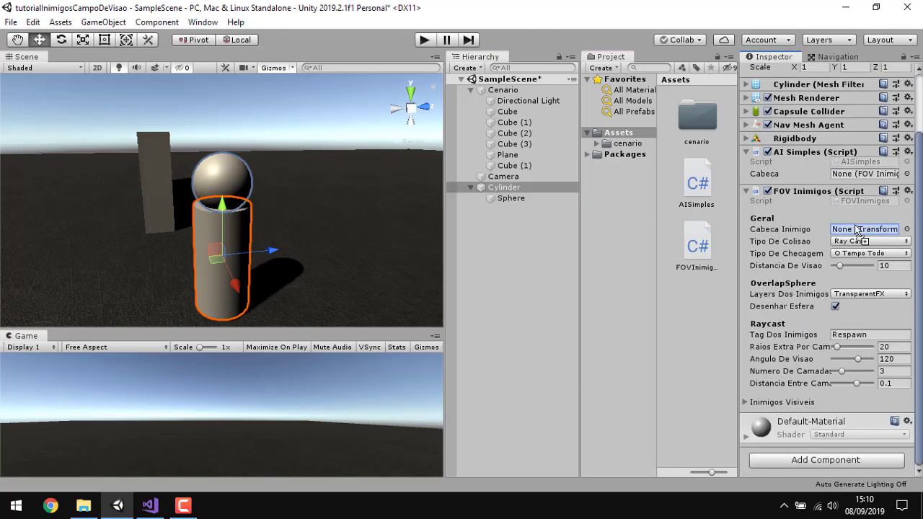
- Try rotating the Sphere head, undo it, reselect the Cylinder and start Play mode
{"action": "left_click", "coordinate": [511, 198]}
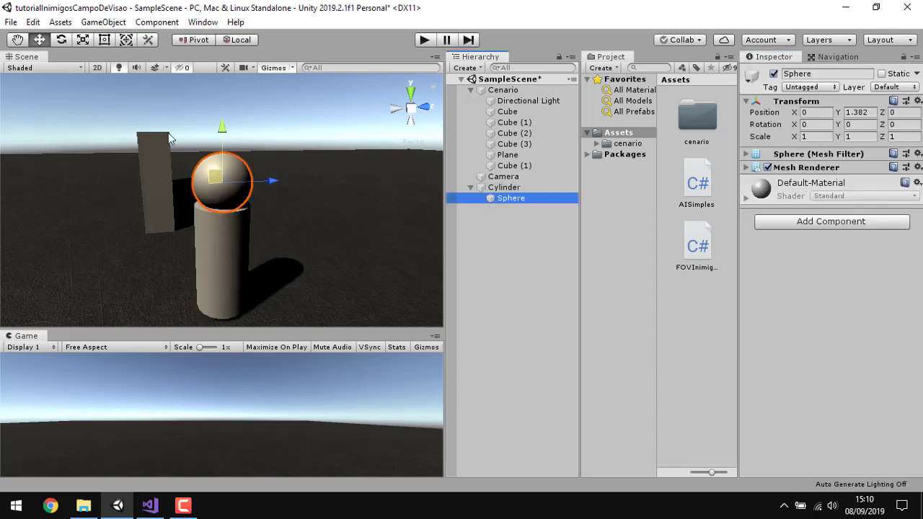
{"action": "left_click", "coordinate": [215, 176]}
{"action": "key", "text": "e"}
{"action": "left_click_drag", "start_coordinate": [214, 160], "coordinate": [219, 121]}
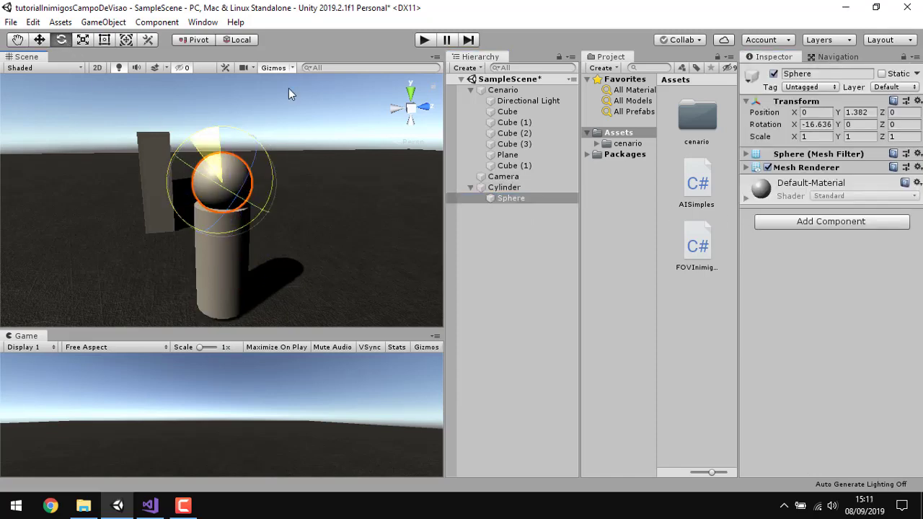
{"action": "key", "text": "ctrl+z"}
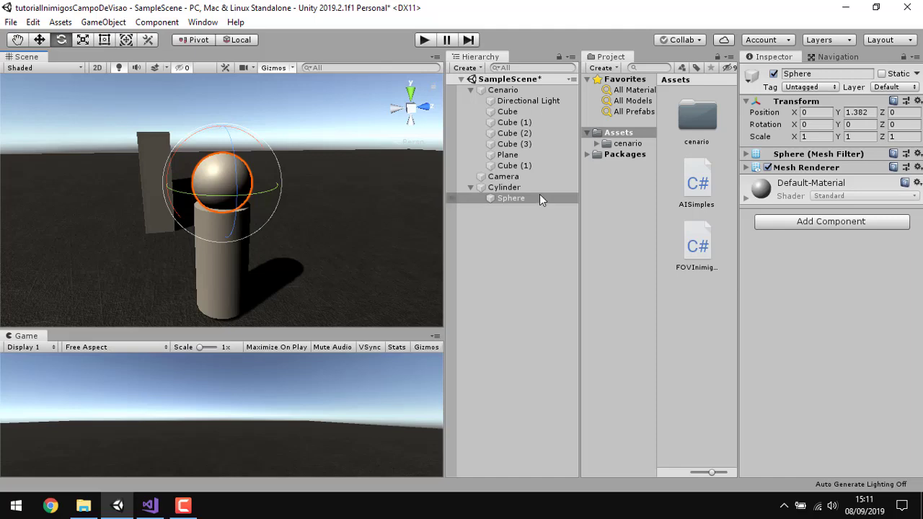
{"action": "left_click", "coordinate": [538, 188]}
{"action": "scroll", "coordinate": [792, 248], "scroll_direction": "down", "scroll_amount": 3}
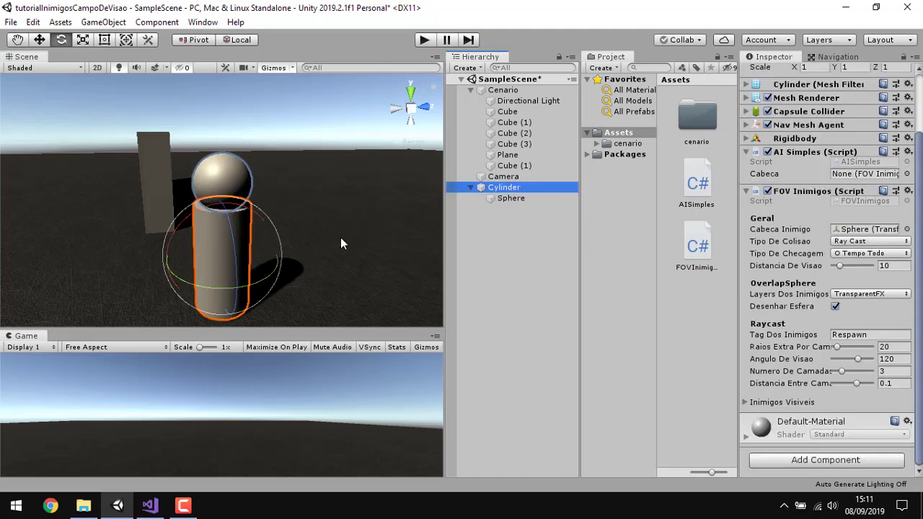
{"action": "right_click_drag", "start_coordinate": [341, 238], "coordinate": [333, 276]}
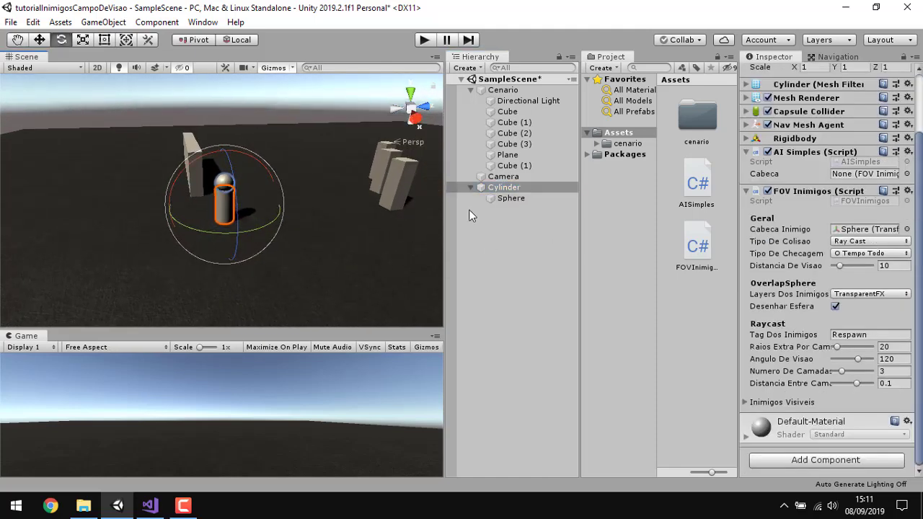
{"action": "left_click", "coordinate": [424, 40]}
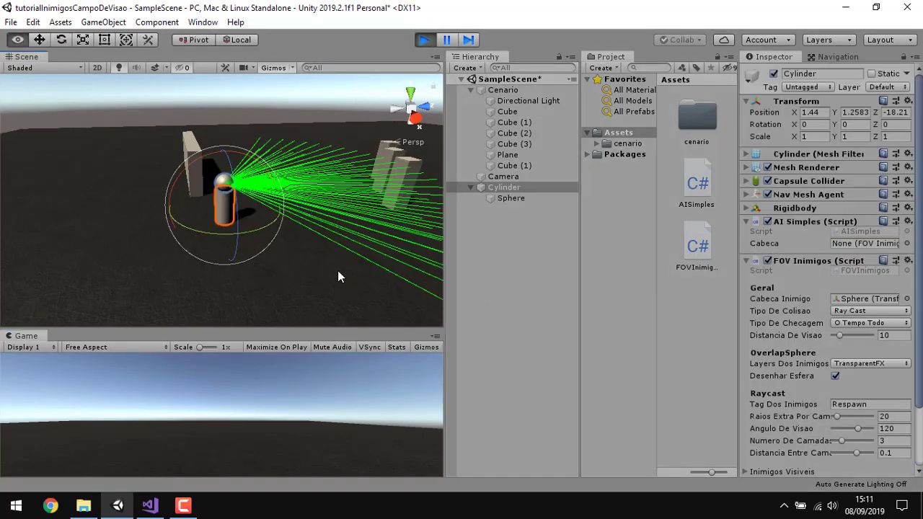
- While playing, rotate the Sphere head to swing the green view rays, then stop playing
{"action": "right_click_drag", "start_coordinate": [338, 271], "coordinate": [336, 261]}
{"action": "left_click", "coordinate": [510, 198]}
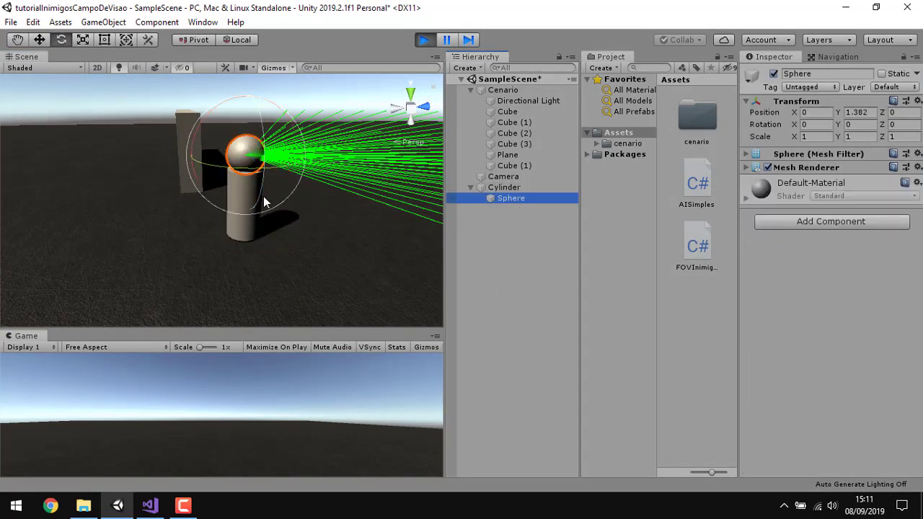
{"action": "left_click_drag", "start_coordinate": [195, 133], "coordinate": [207, 184]}
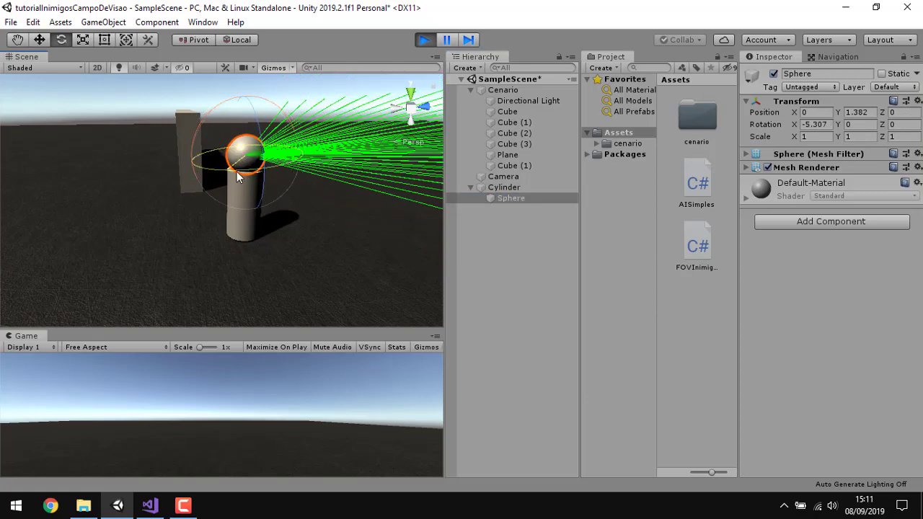
{"action": "mouse_move", "coordinate": [207, 187]}
{"action": "left_mouse_down"}
{"action": "mouse_move", "coordinate": [288, 171]}
{"action": "mouse_move", "coordinate": [178, 180]}
{"action": "mouse_move", "coordinate": [554, 289]}
{"action": "mouse_move", "coordinate": [257, 199]}
{"action": "mouse_move", "coordinate": [303, 209]}
{"action": "mouse_move", "coordinate": [493, 206]}
{"action": "mouse_move", "coordinate": [491, 199]}
{"action": "left_mouse_up"}
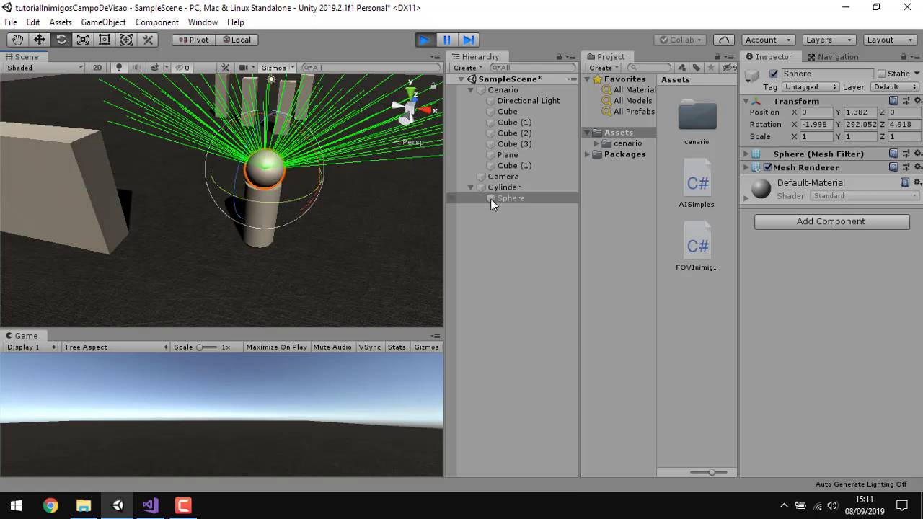
{"action": "left_click", "coordinate": [424, 40]}
- Open FOVInimigos.cs at the line 76 ray-direction code
{"action": "left_click", "coordinate": [150, 505]}
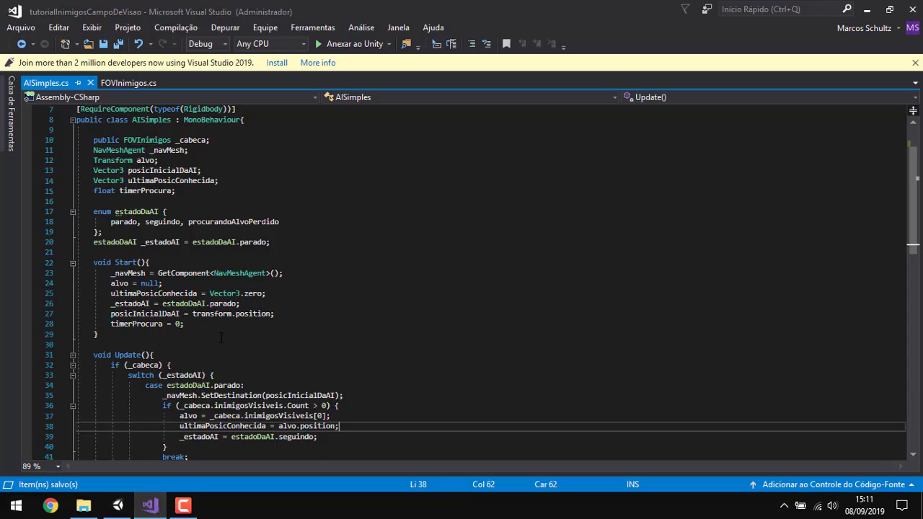
{"action": "scroll", "coordinate": [359, 332], "scroll_direction": "down", "scroll_amount": 2}
{"action": "scroll", "coordinate": [359, 333], "scroll_direction": "down", "scroll_amount": 7}
{"action": "left_click", "coordinate": [129, 83]}
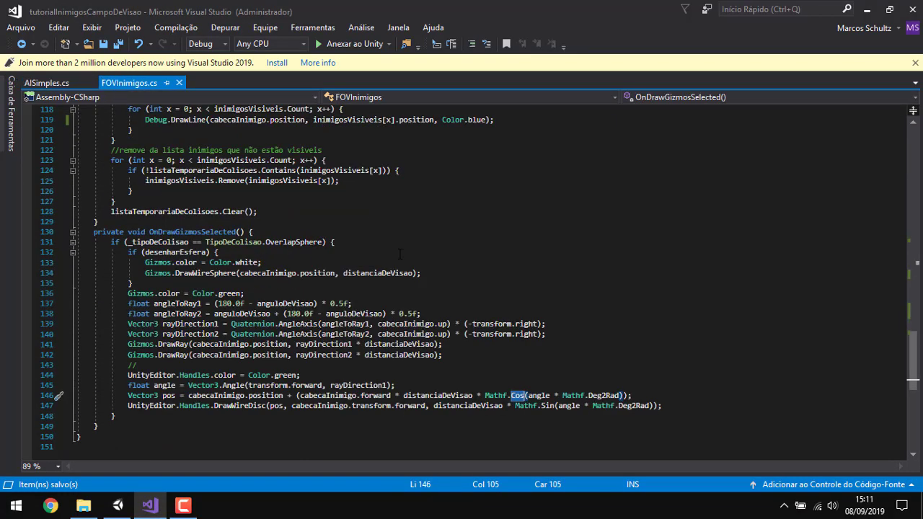
{"action": "scroll", "coordinate": [492, 336], "scroll_direction": "up", "scroll_amount": 5}
{"action": "scroll", "coordinate": [492, 335], "scroll_direction": "up", "scroll_amount": 6}
{"action": "scroll", "coordinate": [492, 335], "scroll_direction": "up", "scroll_amount": 6}
{"action": "scroll", "coordinate": [492, 335], "scroll_direction": "up", "scroll_amount": 3}
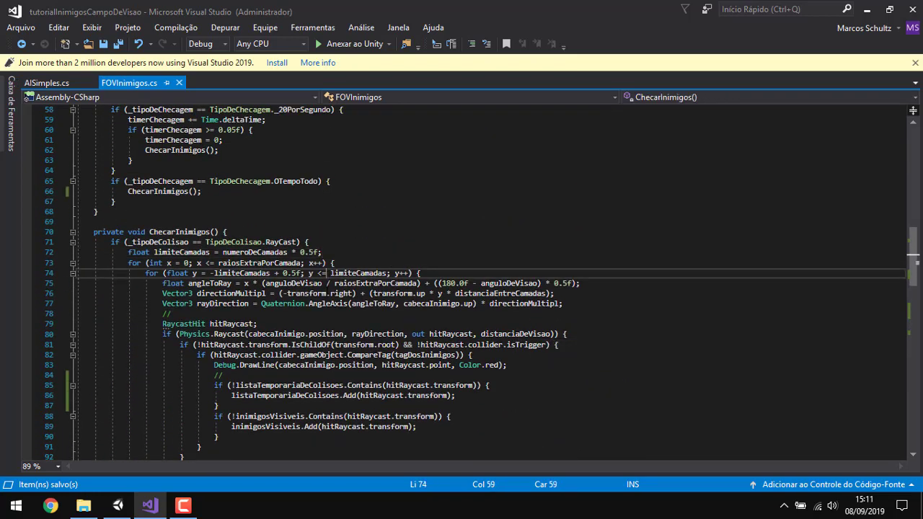
{"action": "left_click", "coordinate": [309, 294]}
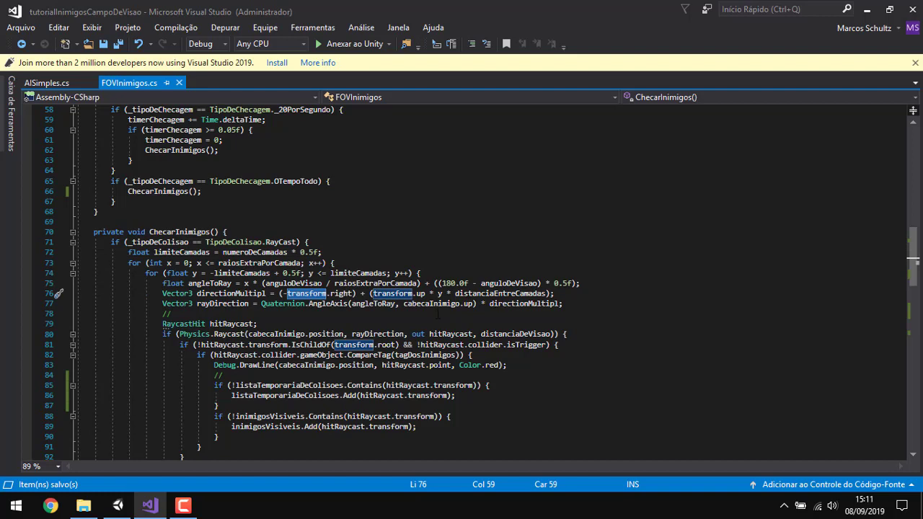
{"action": "left_click", "coordinate": [389, 295]}
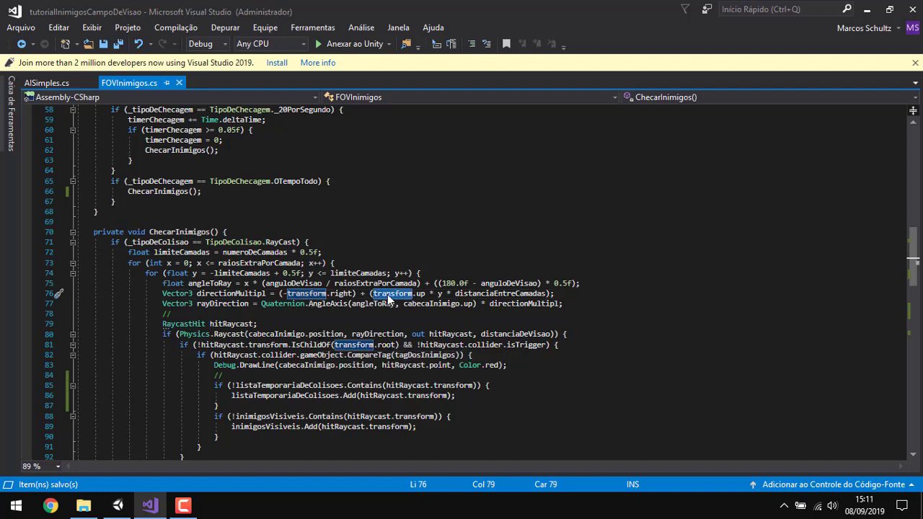
- Replace transform.right and transform.up on line 76 with cabecaInimigo.right and cabecaInimigo.up
{"action": "double_click", "coordinate": [306, 294]}
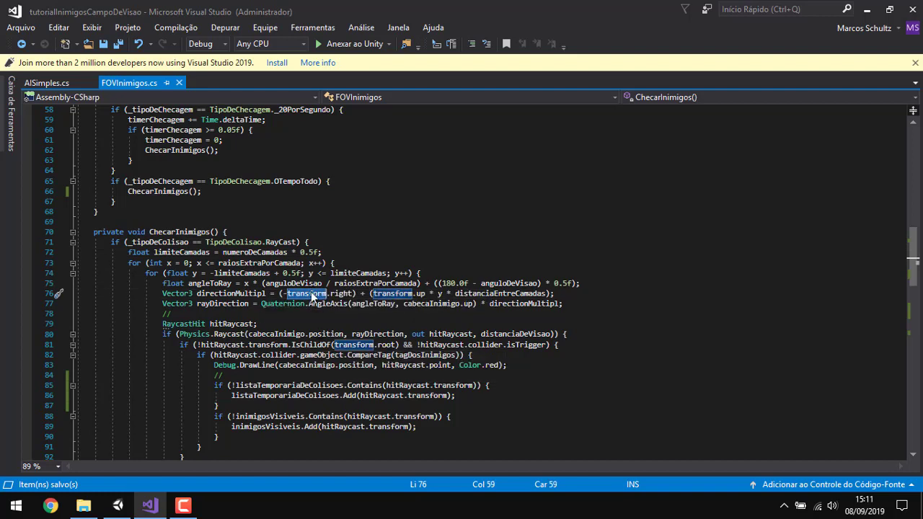
{"action": "type", "text": "ca"}
{"action": "double_click", "coordinate": [350, 322]}
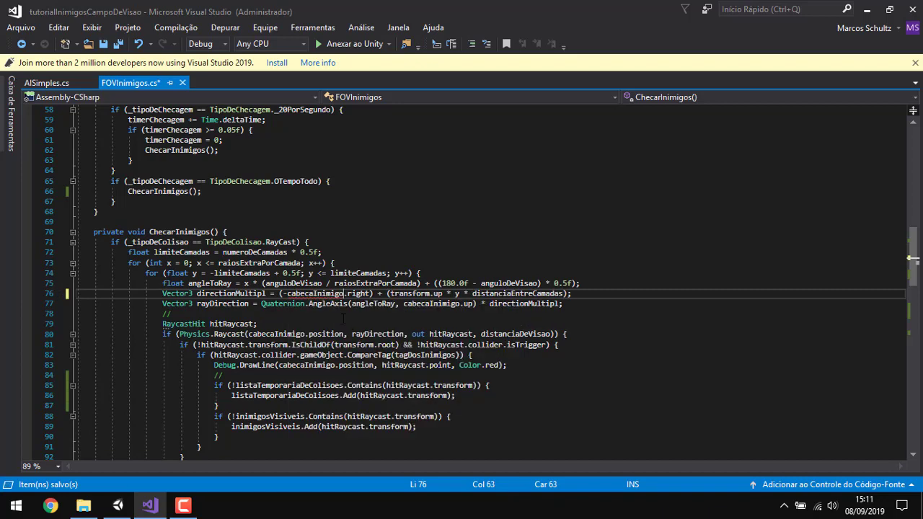
{"action": "double_click", "coordinate": [315, 293]}
{"action": "key", "text": "ctrl+c"}
{"action": "double_click", "coordinate": [405, 293]}
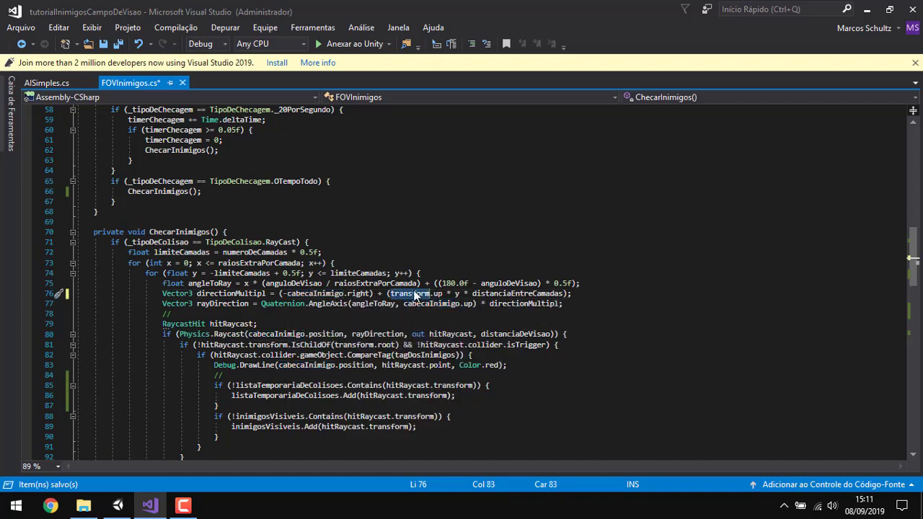
{"action": "key", "text": "ctrl+v"}
- Save FOVInimigos.cs and return to Unity
{"action": "left_click", "coordinate": [26, 29]}
{"action": "left_click", "coordinate": [95, 153]}
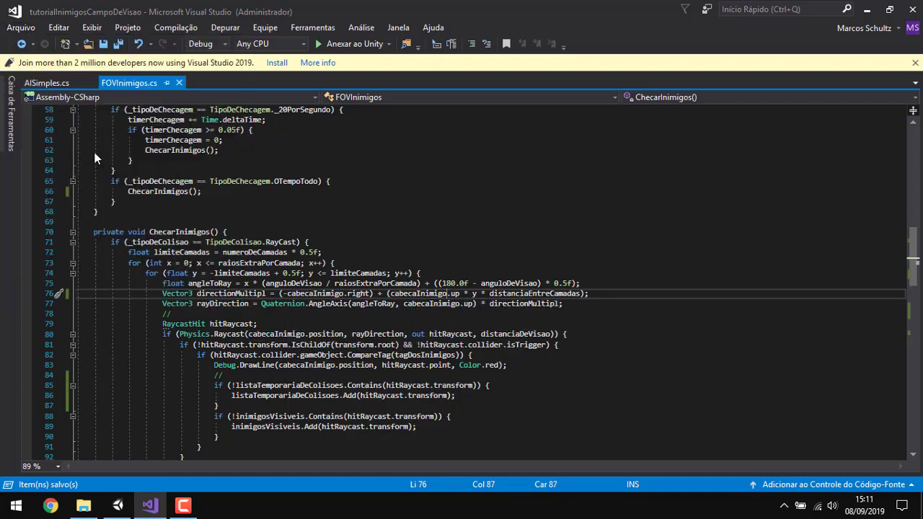
{"action": "left_click", "coordinate": [118, 504]}
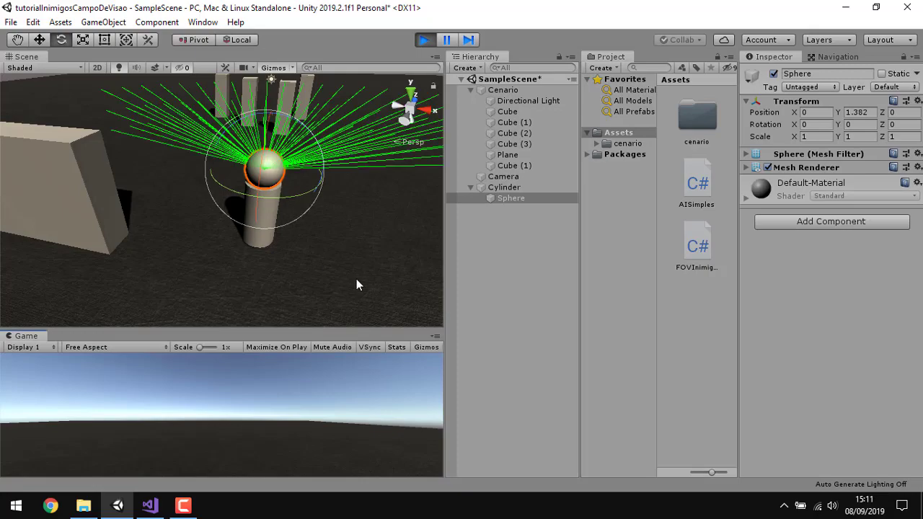
- Restart Play mode and select the Cylinder enemy to view its vision rays
{"action": "mouse_move", "coordinate": [356, 278]}
{"action": "left_mouse_down", "text": "alt"}
{"action": "mouse_move", "coordinate": [313, 257]}
{"action": "mouse_move", "coordinate": [242, 246]}
{"action": "mouse_move", "coordinate": [373, 222]}
{"action": "mouse_move", "coordinate": [223, 170]}
{"action": "mouse_move", "coordinate": [221, 188]}
{"action": "left_mouse_up", "text": "alt"}
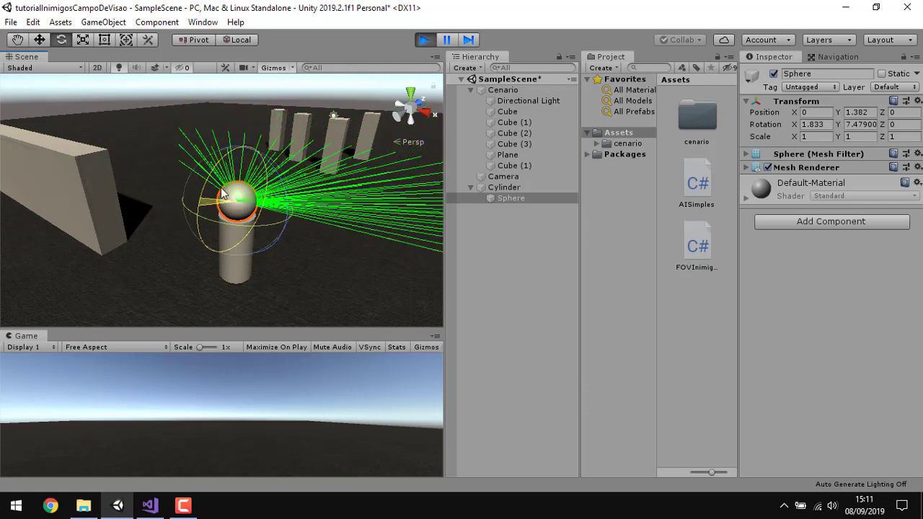
{"action": "left_click", "coordinate": [430, 40]}
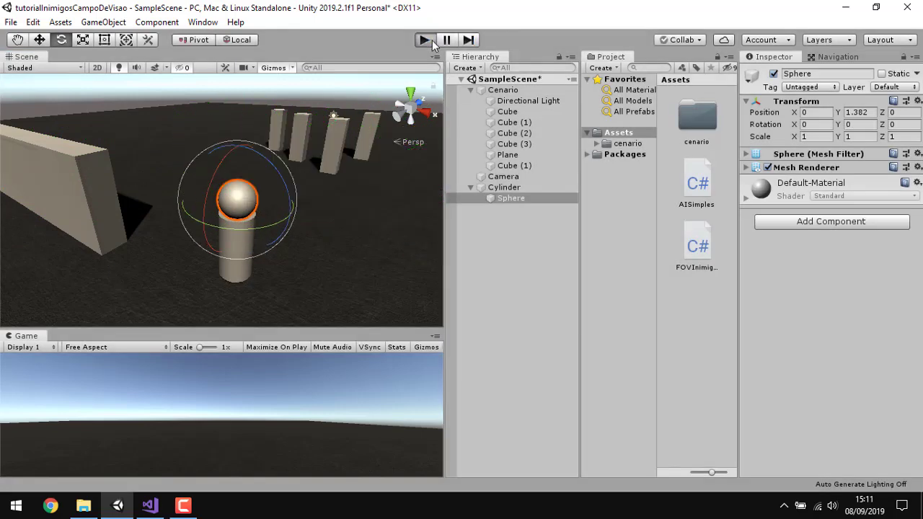
{"action": "key", "text": "ctrl+p"}
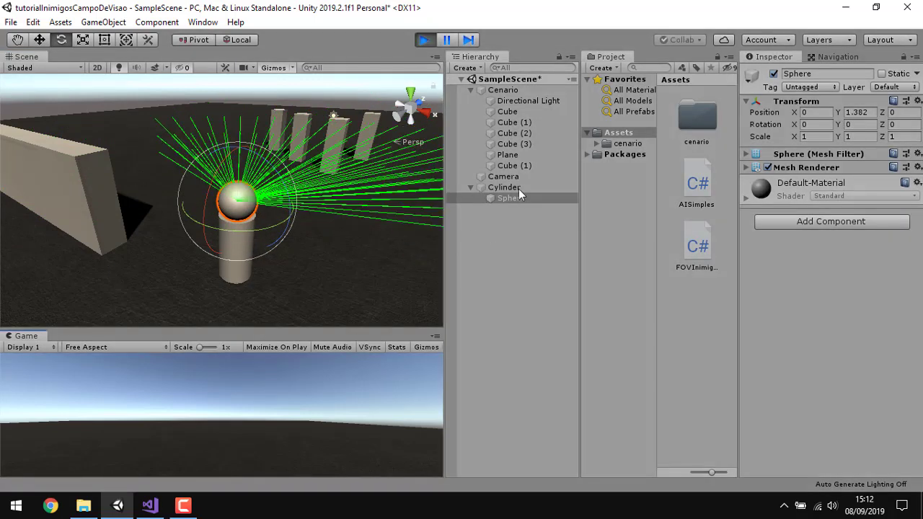
{"action": "left_click", "coordinate": [509, 188]}
{"action": "mouse_move", "coordinate": [324, 230]}
{"action": "left_mouse_down", "text": "alt"}
{"action": "mouse_move", "coordinate": [253, 259]}
{"action": "mouse_move", "coordinate": [271, 196]}
{"action": "left_mouse_up", "text": "alt"}
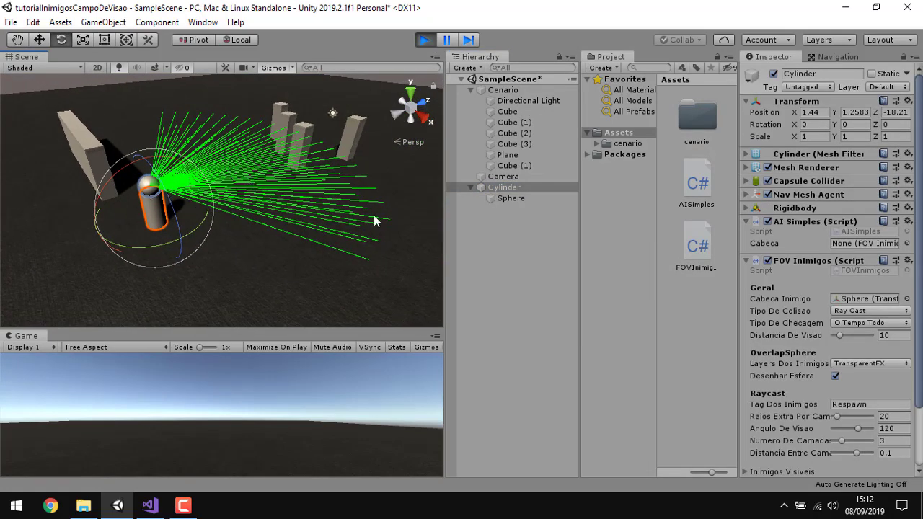
- Raise FOV Inimigos Distancia De Visao to 16.9 and inspect the longer green rays
{"action": "scroll", "coordinate": [840, 303], "scroll_direction": "down", "scroll_amount": 3}
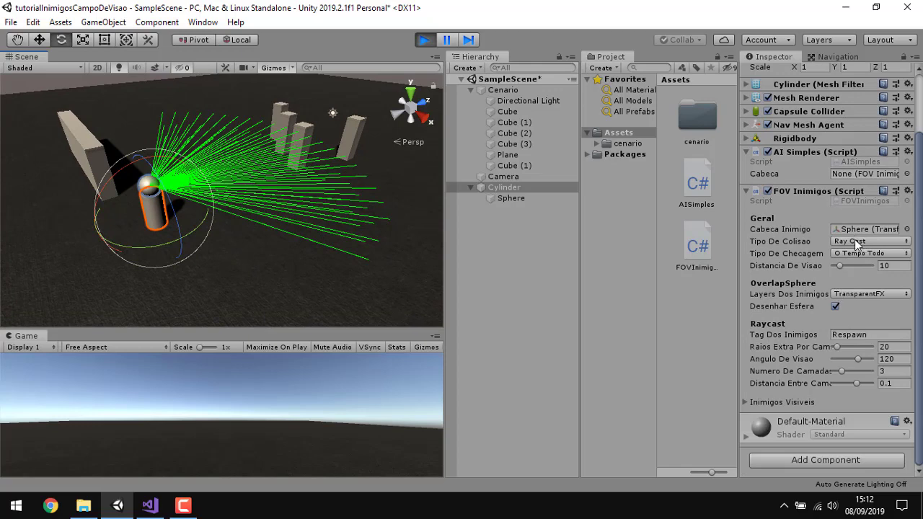
{"action": "left_click_drag", "start_coordinate": [842, 266], "coordinate": [848, 267]}
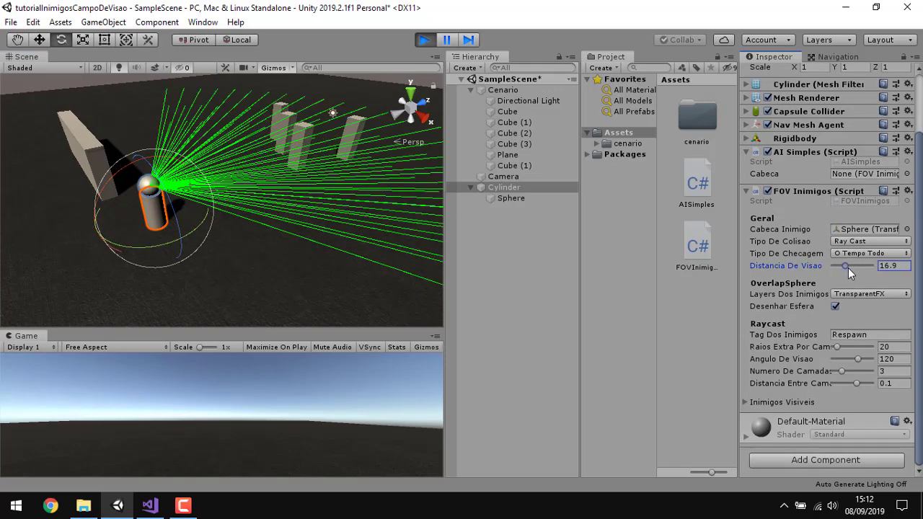
{"action": "left_click_drag", "start_coordinate": [303, 277], "coordinate": [495, 256], "text": "alt"}
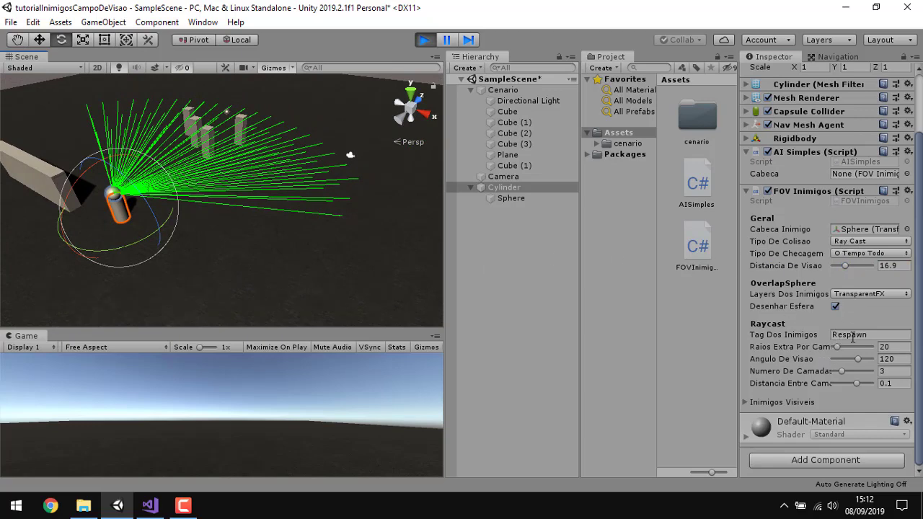
{"action": "left_click_drag", "start_coordinate": [169, 261], "coordinate": [238, 238], "text": "alt"}
- Add a new cube with Y scale 5 and lower it onto the ground
{"action": "left_click", "coordinate": [103, 21]}
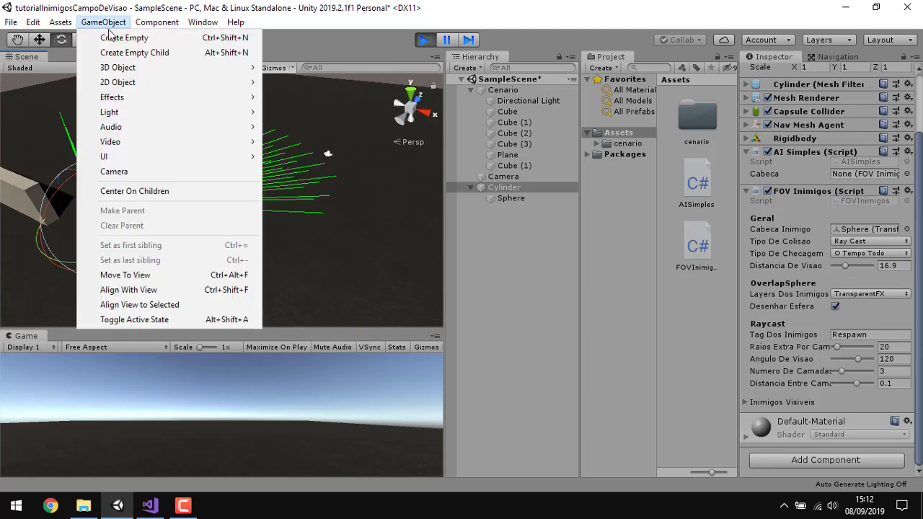
{"action": "mouse_move", "coordinate": [141, 70]}
{"action": "left_click", "coordinate": [279, 69]}
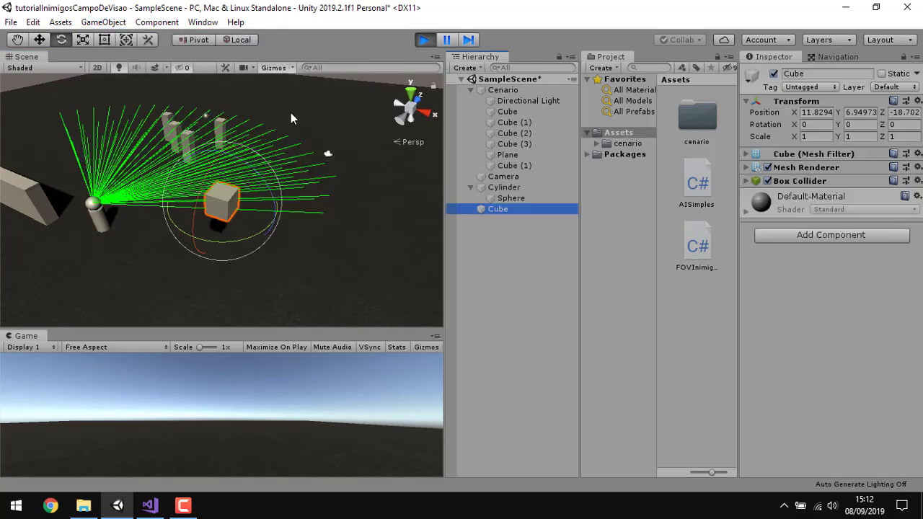
{"action": "left_click", "coordinate": [851, 135]}
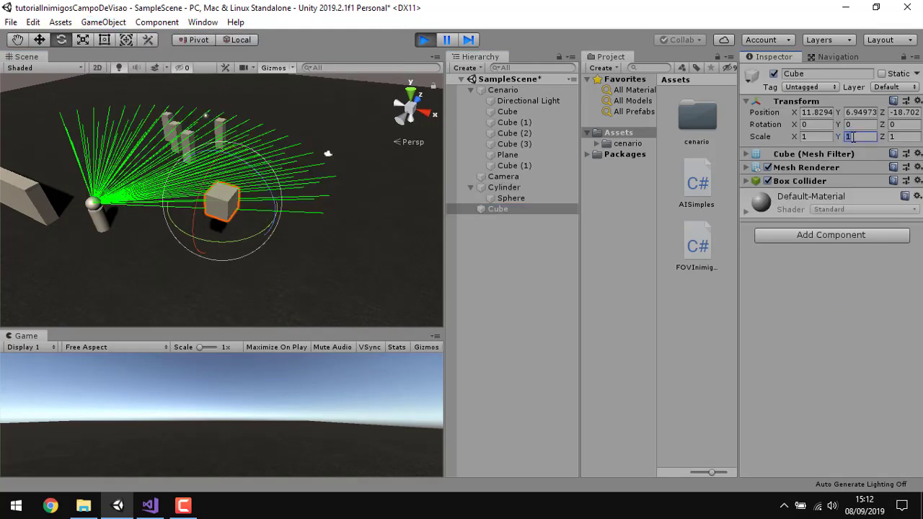
{"action": "type", "text": "5"}
{"action": "left_click", "coordinate": [48, 38]}
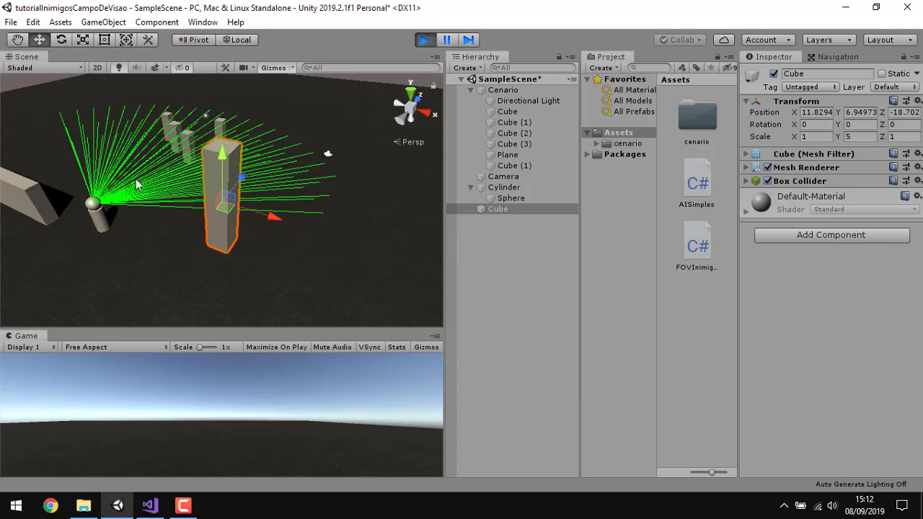
{"action": "mouse_move", "coordinate": [226, 159]}
{"action": "left_mouse_down"}
{"action": "mouse_move", "coordinate": [229, 288]}
{"action": "mouse_move", "coordinate": [308, 238]}
{"action": "mouse_move", "coordinate": [361, 233]}
{"action": "left_mouse_up"}
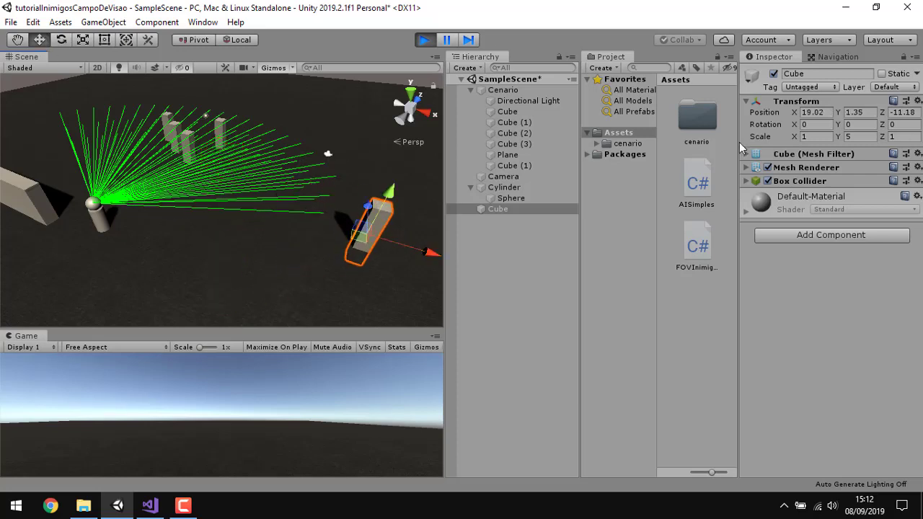
- Tag the tall cube Respawn, move it into the enemy's rays, then stop Play
{"action": "left_click", "coordinate": [810, 87]}
{"action": "left_click", "coordinate": [822, 117]}
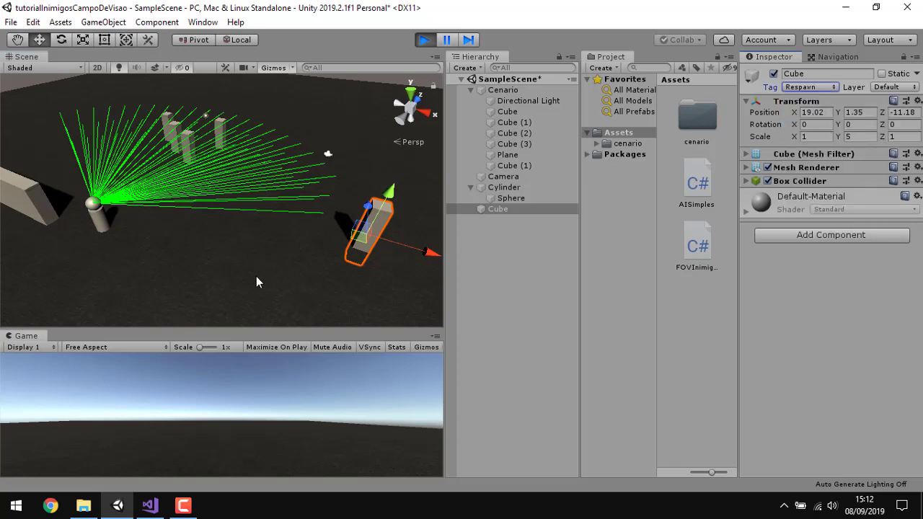
{"action": "mouse_move", "coordinate": [347, 244]}
{"action": "left_mouse_down"}
{"action": "mouse_move", "coordinate": [150, 189]}
{"action": "mouse_move", "coordinate": [157, 211]}
{"action": "mouse_move", "coordinate": [149, 186]}
{"action": "left_mouse_up"}
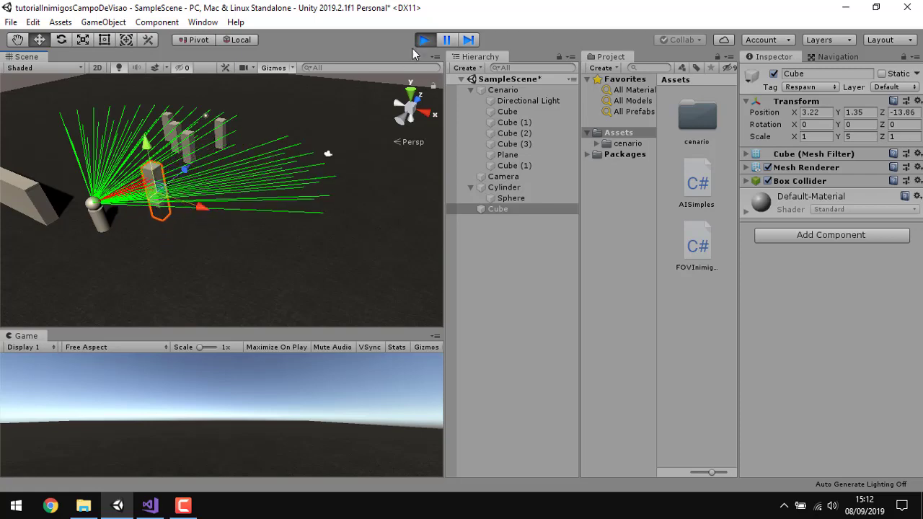
{"action": "left_click_drag", "start_coordinate": [207, 273], "coordinate": [285, 82], "text": "alt"}
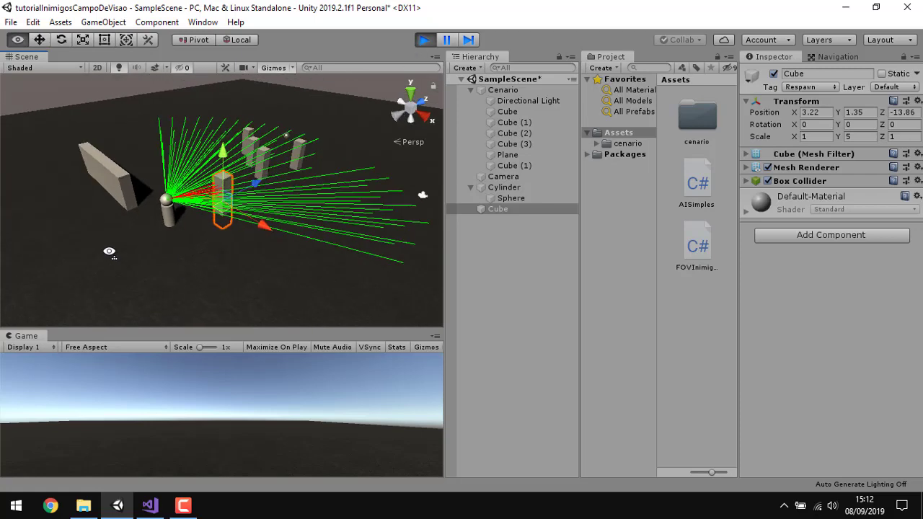
{"action": "left_click", "coordinate": [423, 41]}
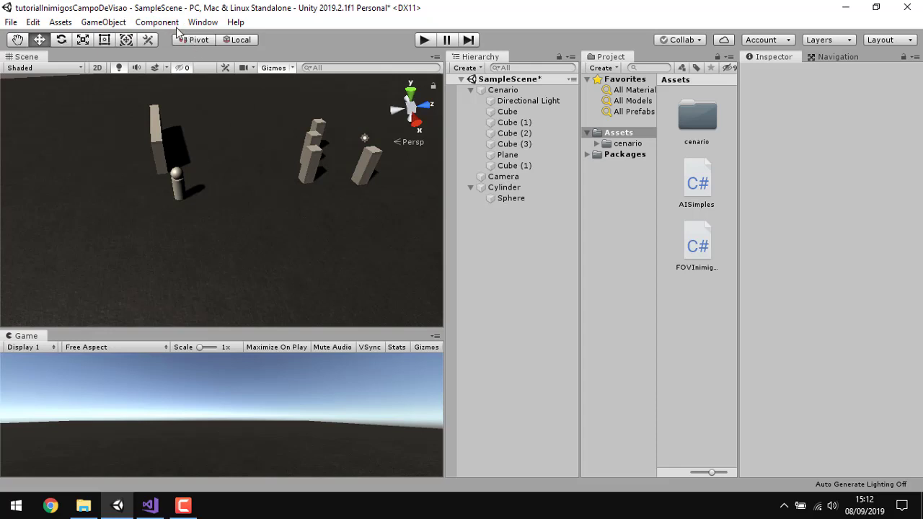
- Open the Window > AI > Navigation panel and view the whole floor
{"action": "left_click", "coordinate": [202, 22]}
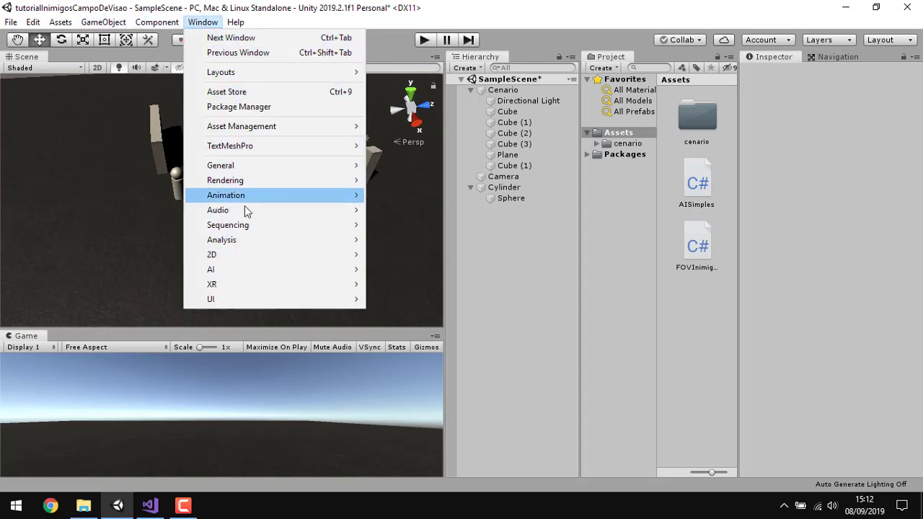
{"action": "mouse_move", "coordinate": [339, 276]}
{"action": "left_click", "coordinate": [413, 272]}
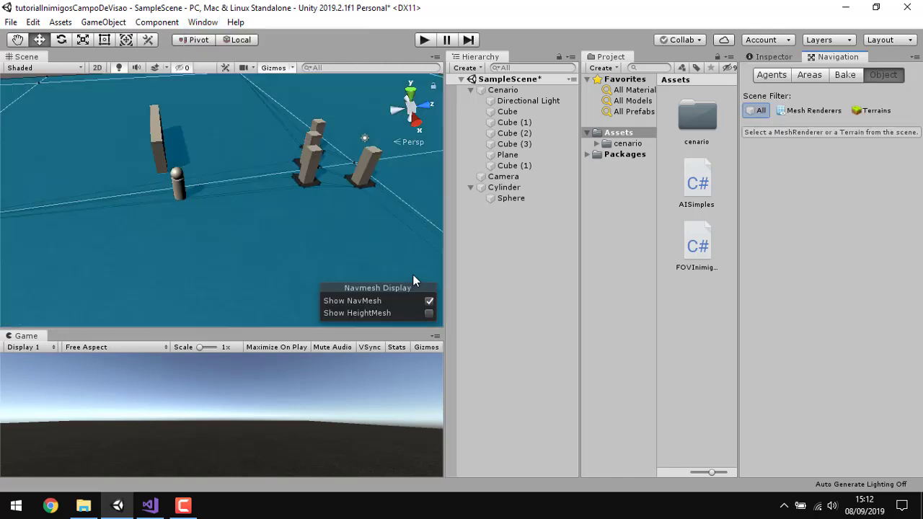
{"action": "scroll", "coordinate": [142, 170], "scroll_direction": "down", "scroll_amount": 8}
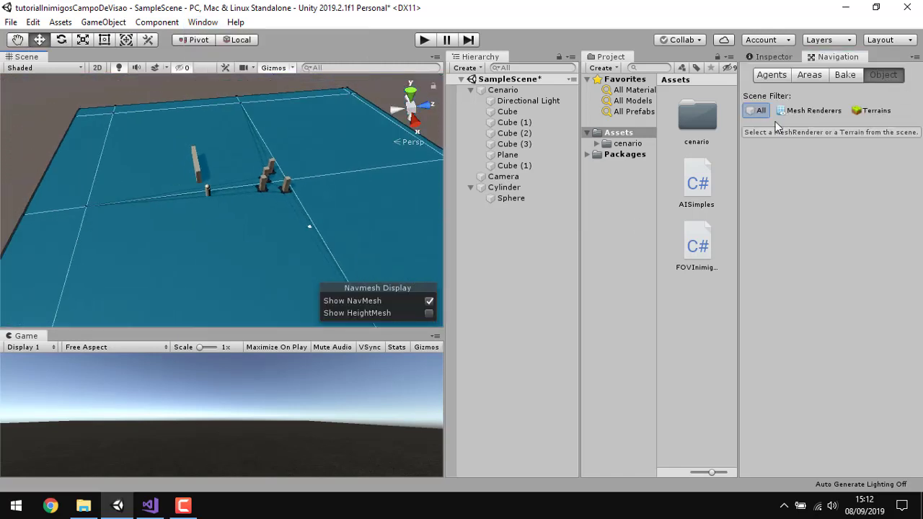
{"action": "left_click_drag", "start_coordinate": [307, 218], "coordinate": [168, 158], "text": "alt"}
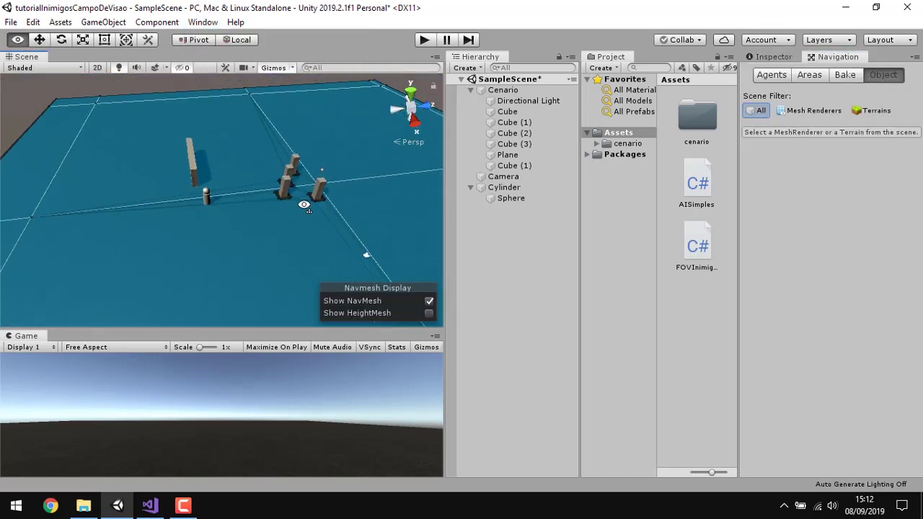
- Mark the Cenario group and all its children as Static
{"action": "left_click", "coordinate": [503, 89]}
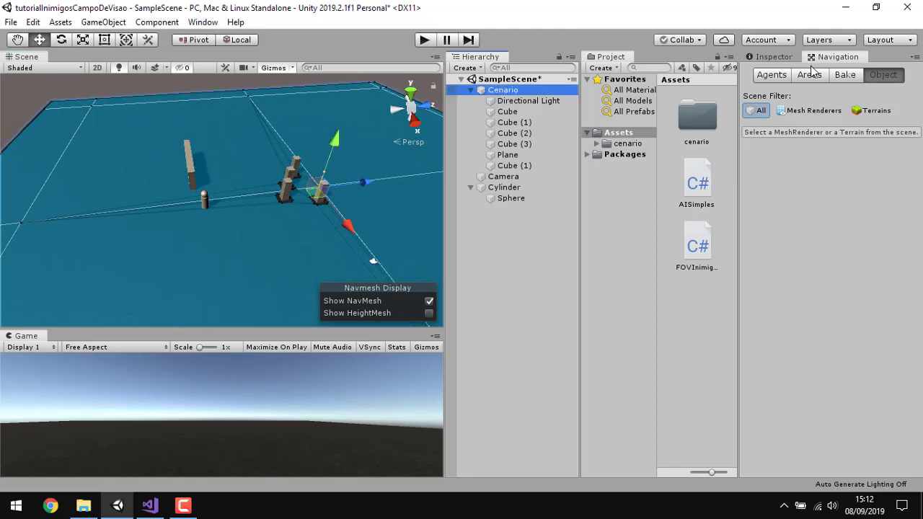
{"action": "left_click", "coordinate": [777, 57]}
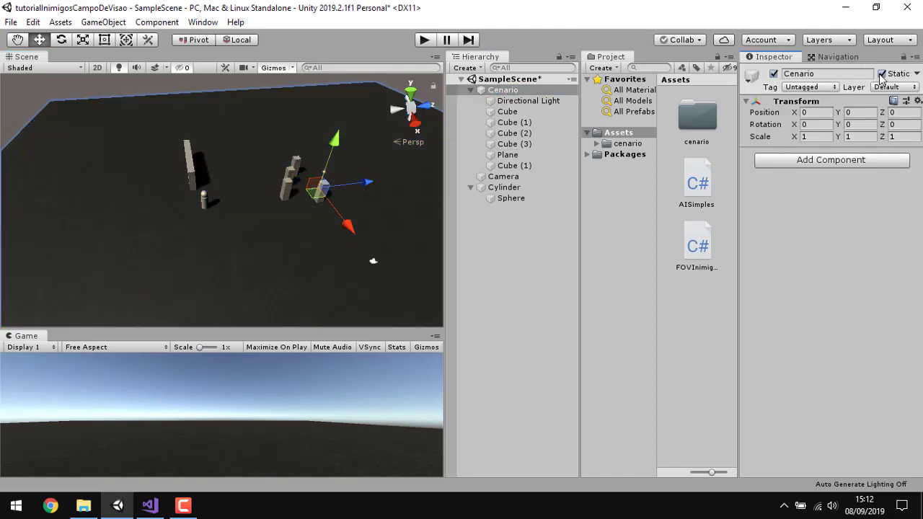
{"action": "left_click", "coordinate": [882, 75]}
{"action": "left_click", "coordinate": [411, 283]}
{"action": "left_click", "coordinate": [881, 75]}
{"action": "left_click", "coordinate": [422, 283]}
- Bake the NavMesh from the Bake tab and check it across the floor
{"action": "left_click", "coordinate": [836, 57]}
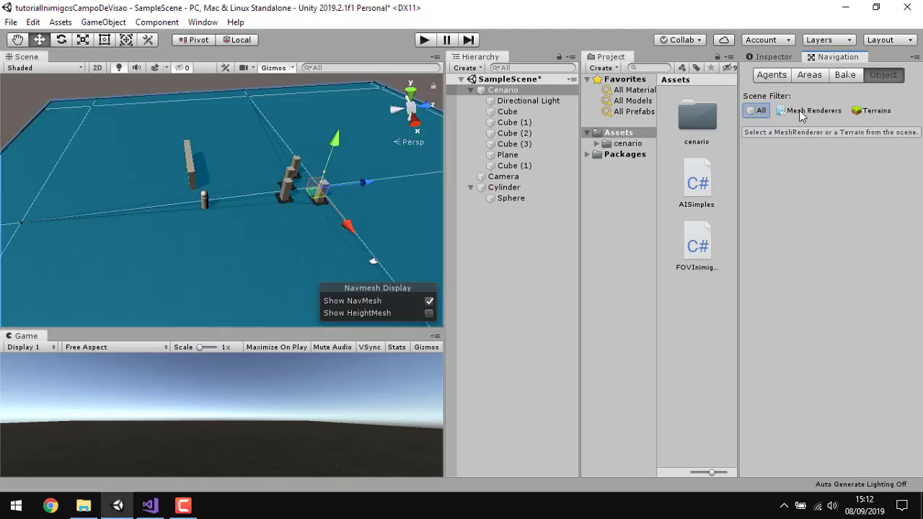
{"action": "left_click", "coordinate": [846, 74]}
{"action": "left_click", "coordinate": [872, 313]}
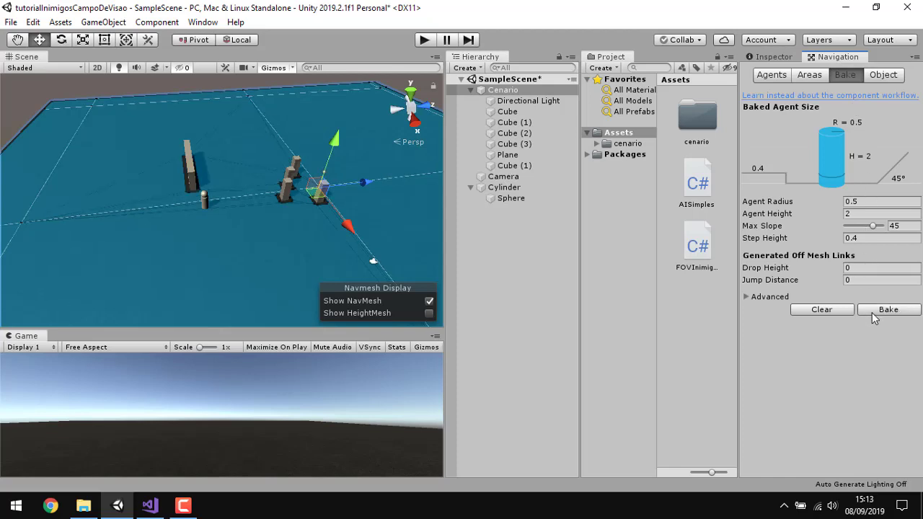
{"action": "left_click_drag", "start_coordinate": [296, 231], "coordinate": [284, 219], "text": "alt"}
{"action": "left_click_drag", "start_coordinate": [316, 228], "coordinate": [260, 231], "text": "alt"}
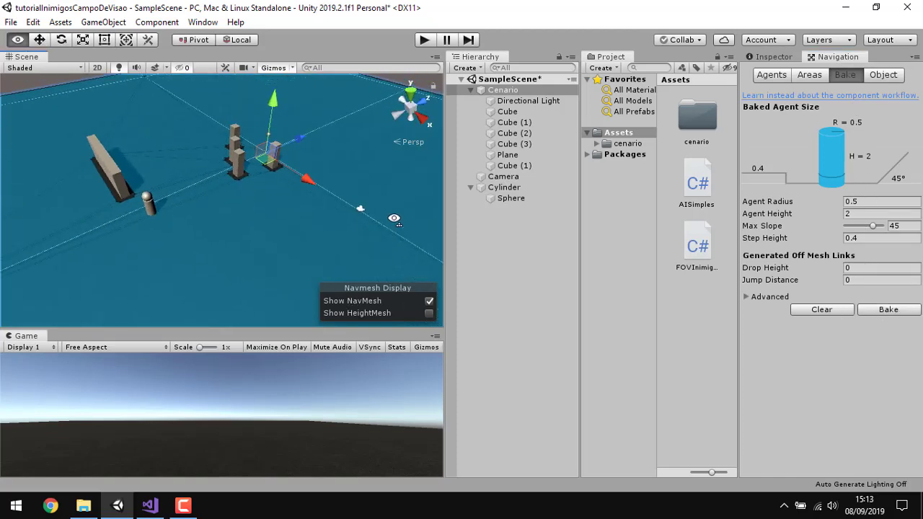
{"action": "left_click", "coordinate": [471, 90]}
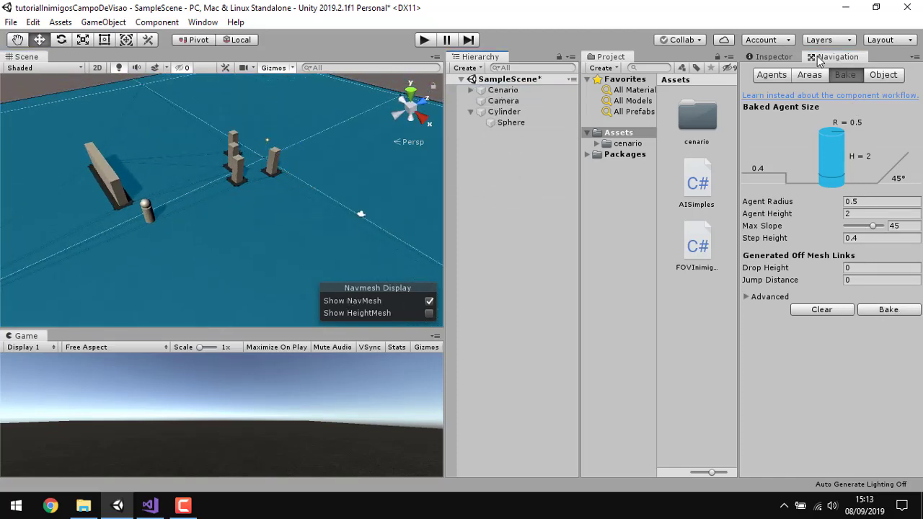
{"action": "left_click", "coordinate": [785, 57]}
- Create a cube, set its Y scale to 5, and rest it on the ground
{"action": "left_click", "coordinate": [109, 22]}
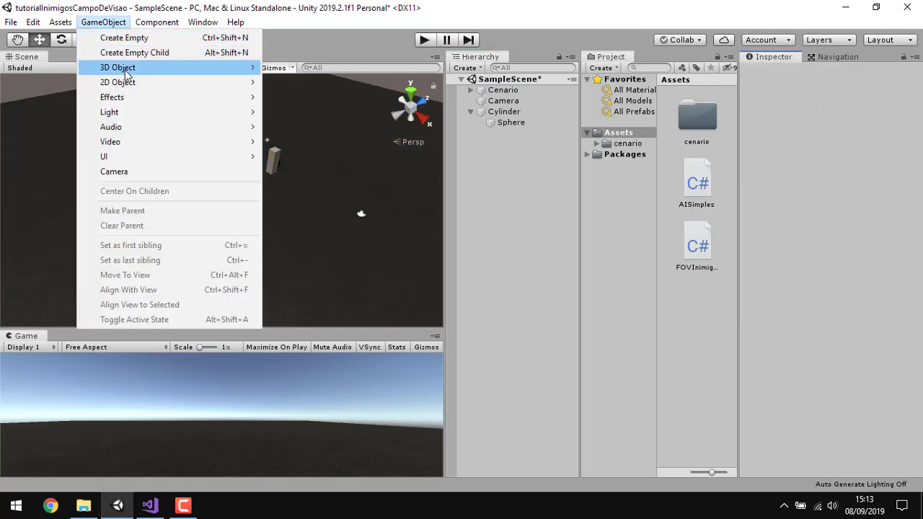
{"action": "mouse_move", "coordinate": [127, 66]}
{"action": "left_click", "coordinate": [289, 70]}
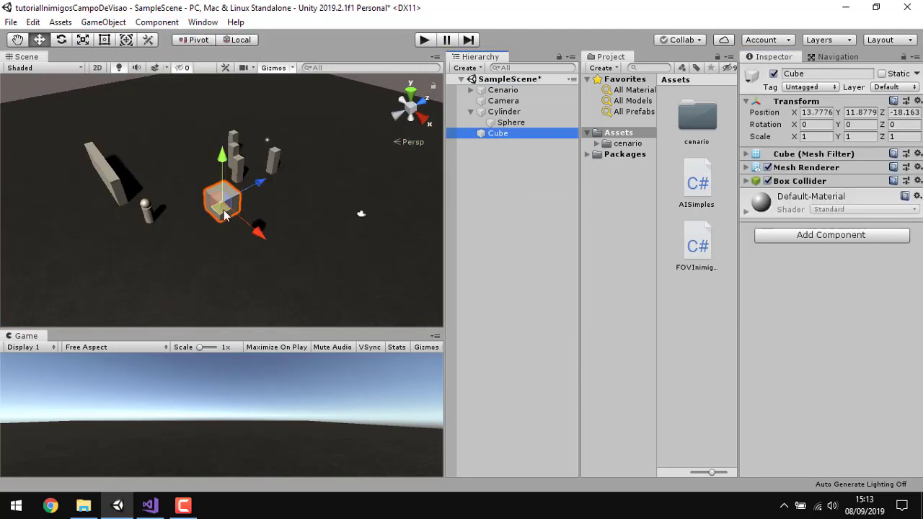
{"action": "left_click_drag", "start_coordinate": [224, 215], "coordinate": [272, 143]}
{"action": "left_click_drag", "start_coordinate": [276, 91], "coordinate": [274, 165]}
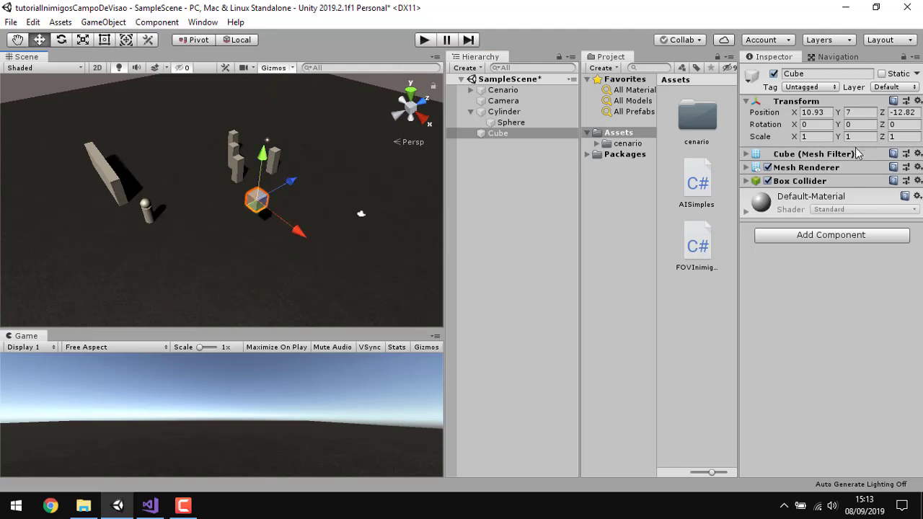
{"action": "type", "text": "5"}
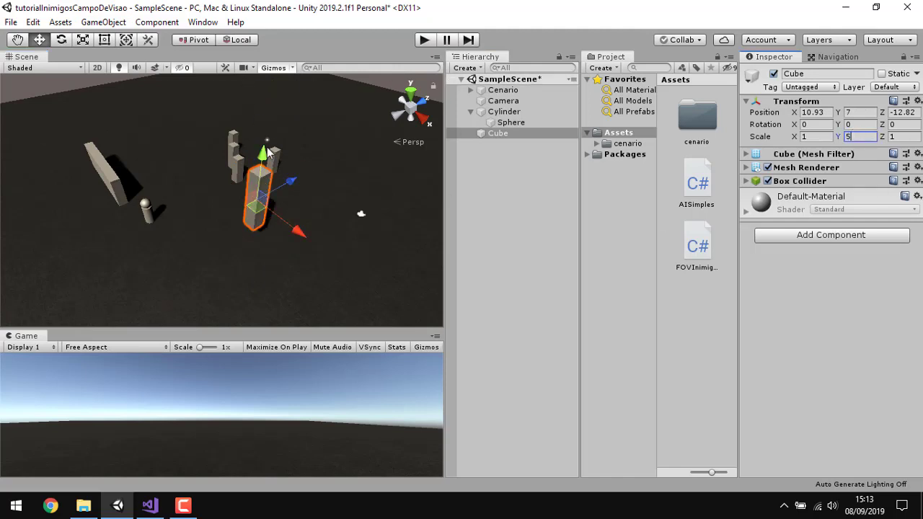
{"action": "left_click_drag", "start_coordinate": [269, 151], "coordinate": [263, 222]}
{"action": "left_click_drag", "start_coordinate": [253, 256], "coordinate": [251, 267]}
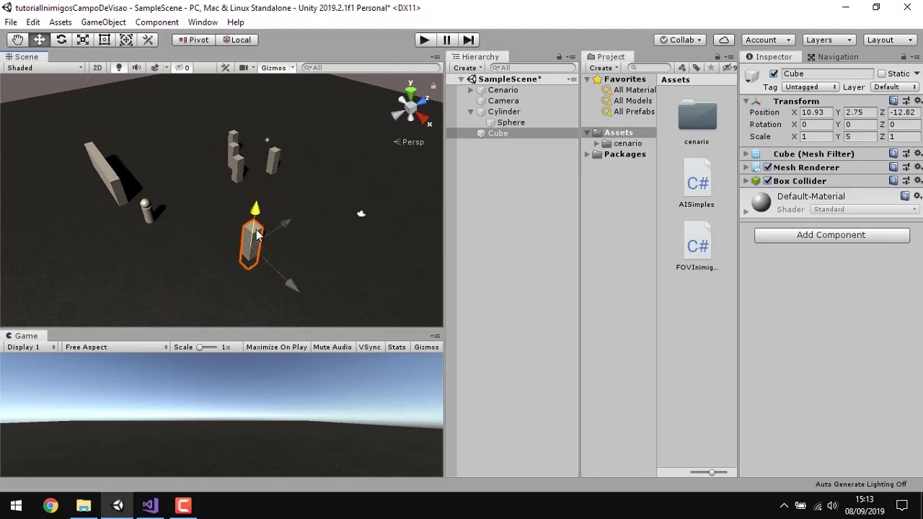
- Tag the cube Respawn, shift it to the right, and start Play mode
{"action": "left_click", "coordinate": [830, 88]}
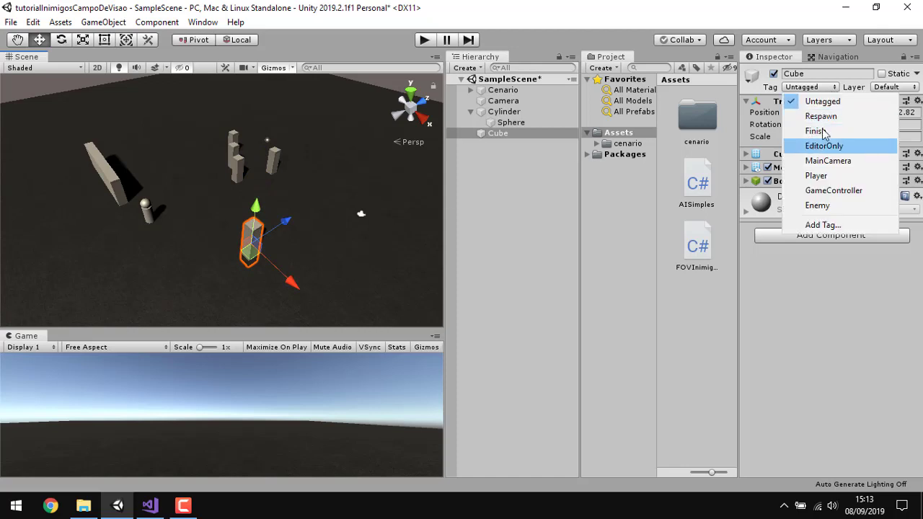
{"action": "left_click", "coordinate": [821, 117]}
{"action": "left_click_drag", "start_coordinate": [292, 264], "coordinate": [386, 275]}
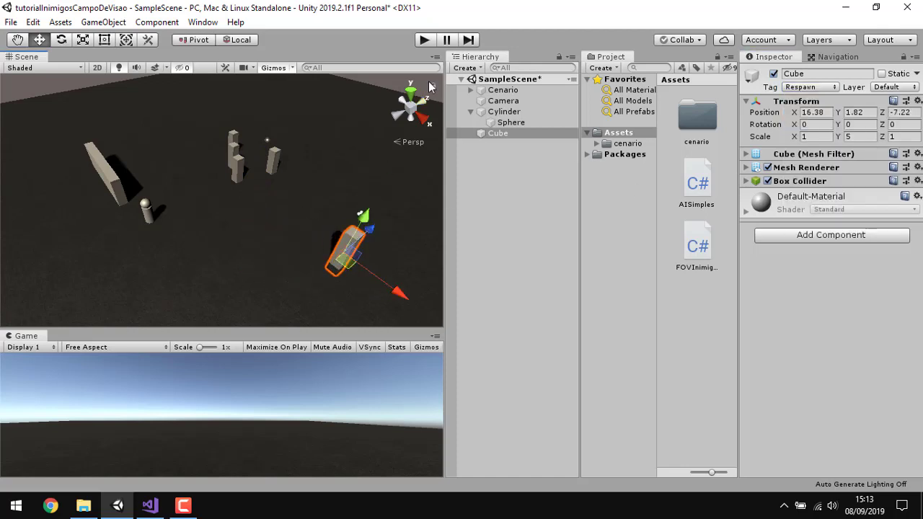
{"action": "left_click", "coordinate": [435, 39]}
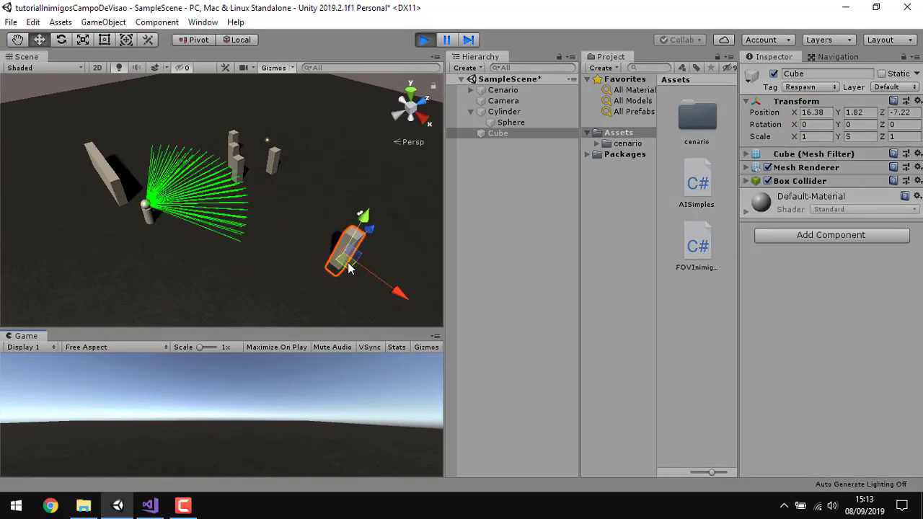
- Move the tagged cube beside the enemy and inspect the Cylinder's Nav Mesh Agent settings
{"action": "mouse_move", "coordinate": [340, 251]}
{"action": "left_mouse_down"}
{"action": "mouse_move", "coordinate": [217, 211]}
{"action": "mouse_move", "coordinate": [224, 221]}
{"action": "mouse_move", "coordinate": [114, 245]}
{"action": "mouse_move", "coordinate": [111, 196]}
{"action": "left_mouse_up"}
{"action": "left_click", "coordinate": [503, 111]}
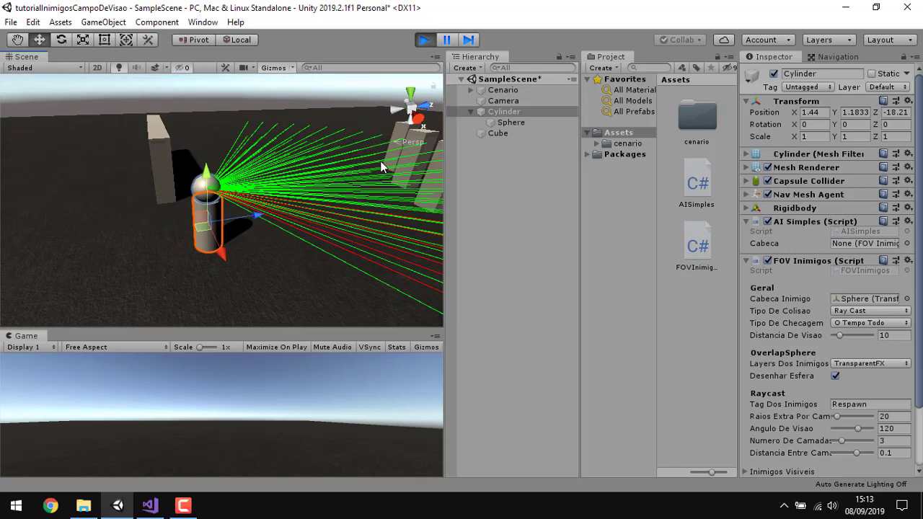
{"action": "left_click", "coordinate": [834, 195]}
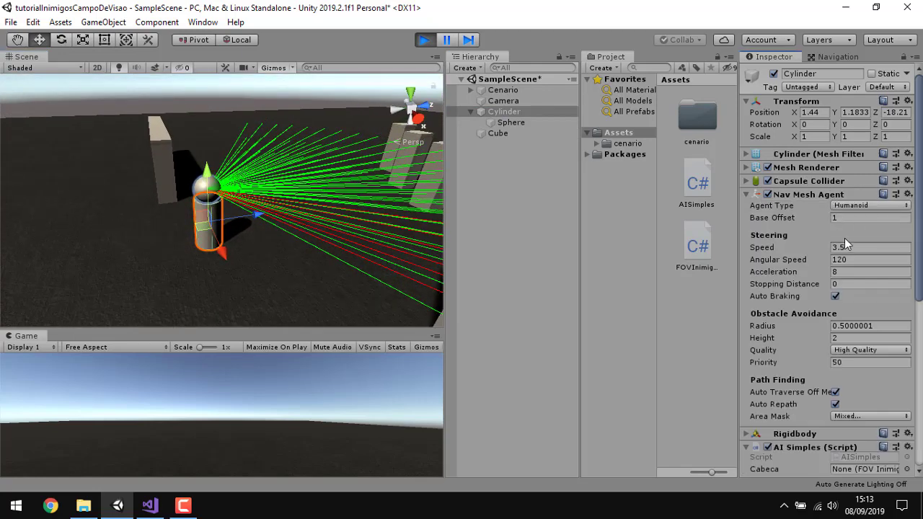
{"action": "scroll", "coordinate": [833, 337], "scroll_direction": "down", "scroll_amount": 5}
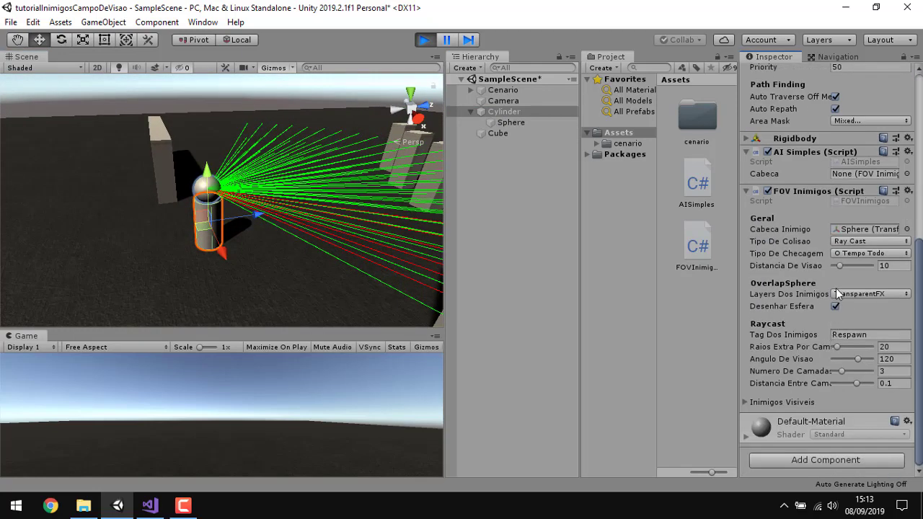
{"action": "scroll", "coordinate": [778, 197], "scroll_direction": "up", "scroll_amount": 5}
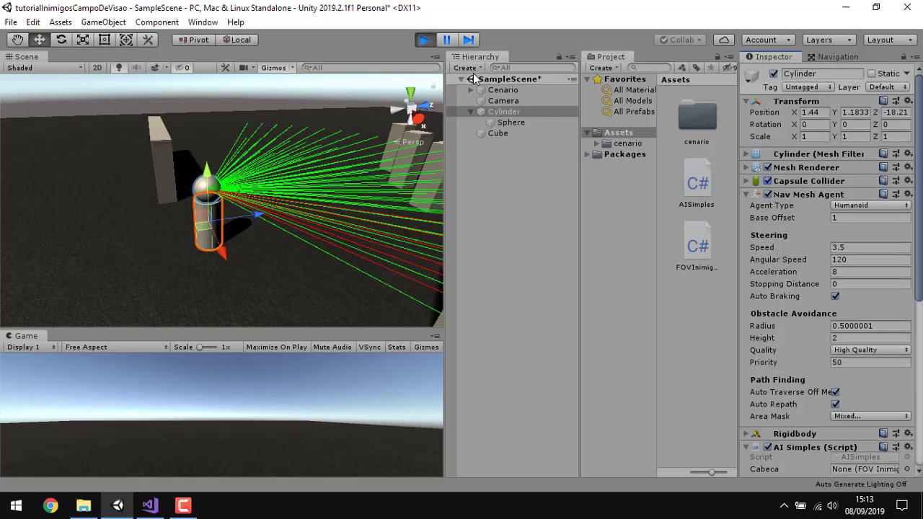
{"action": "scroll", "coordinate": [790, 210], "scroll_direction": "down", "scroll_amount": 5}
- Check the Cylinder's Rigidbody and FOV Inimigos settings, then switch to Visual Studio
{"action": "left_click", "coordinate": [805, 142]}
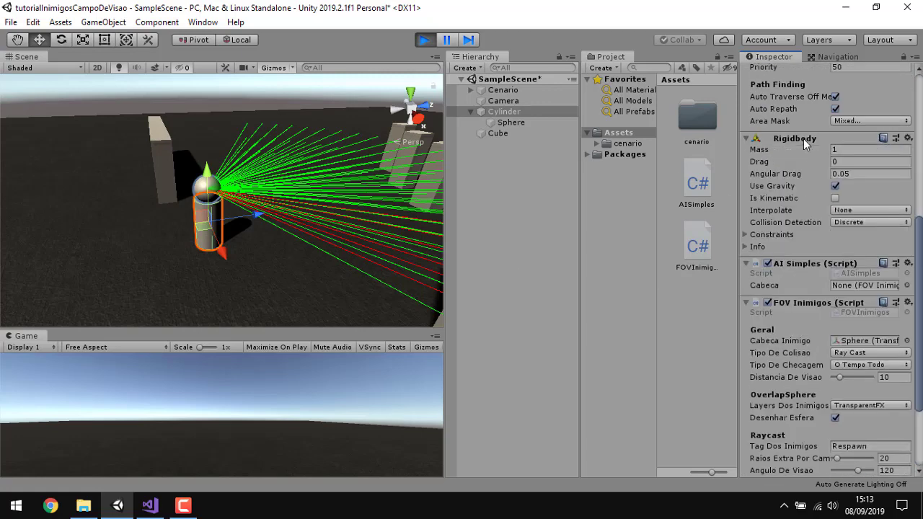
{"action": "left_click", "coordinate": [802, 140]}
{"action": "scroll", "coordinate": [802, 180], "scroll_direction": "up", "scroll_amount": 5}
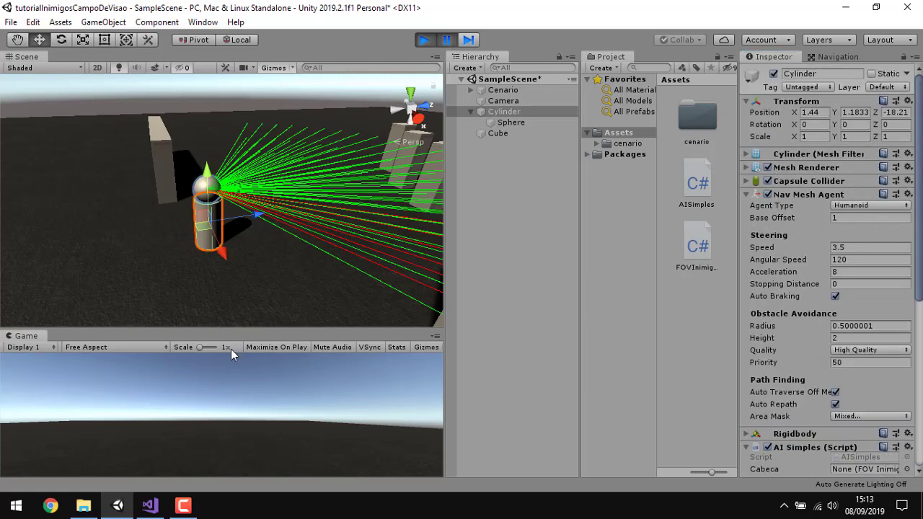
{"action": "left_click", "coordinate": [150, 507]}
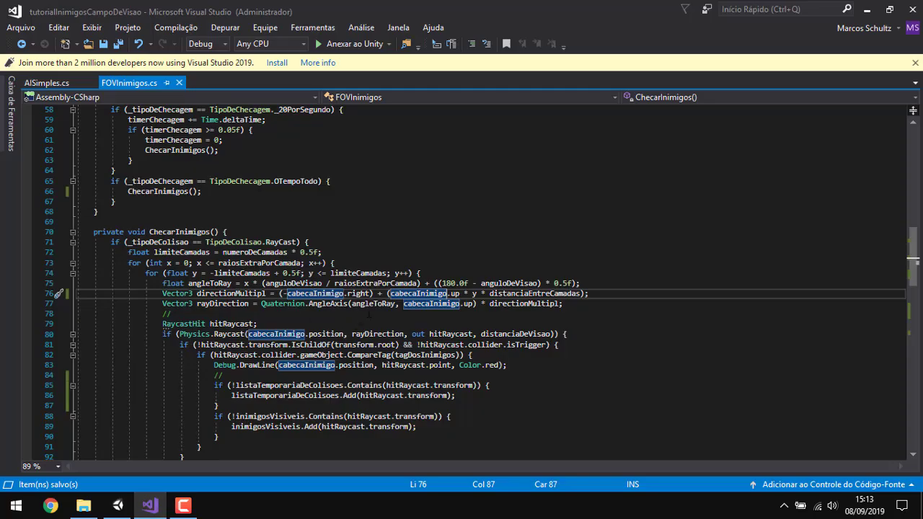
- Reopen AISimples.cs and scroll to its RequireComponent attributes, state enum and Start setup
{"action": "left_click", "coordinate": [47, 82]}
{"action": "left_click", "coordinate": [91, 82]}
{"action": "key", "text": "ctrl+minus"}
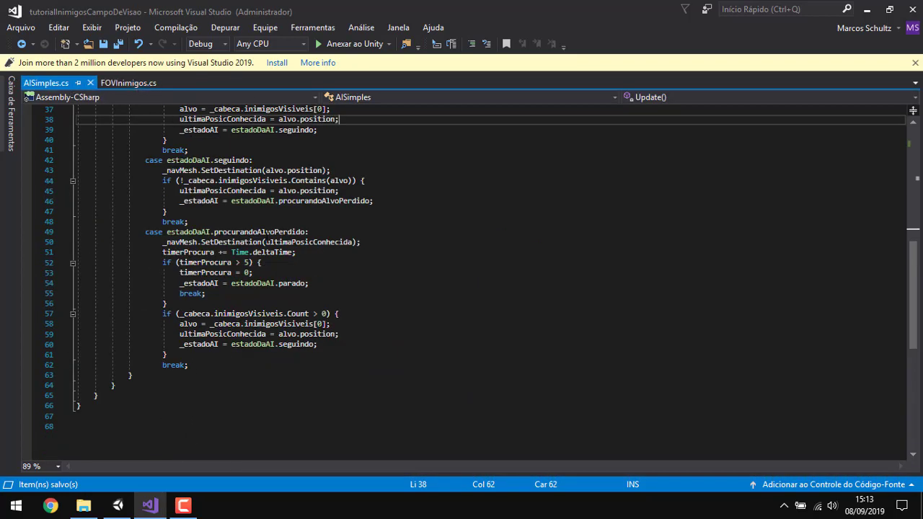
{"action": "scroll", "coordinate": [267, 238], "scroll_direction": "up", "scroll_amount": 8}
{"action": "scroll", "coordinate": [266, 238], "scroll_direction": "up", "scroll_amount": 4}
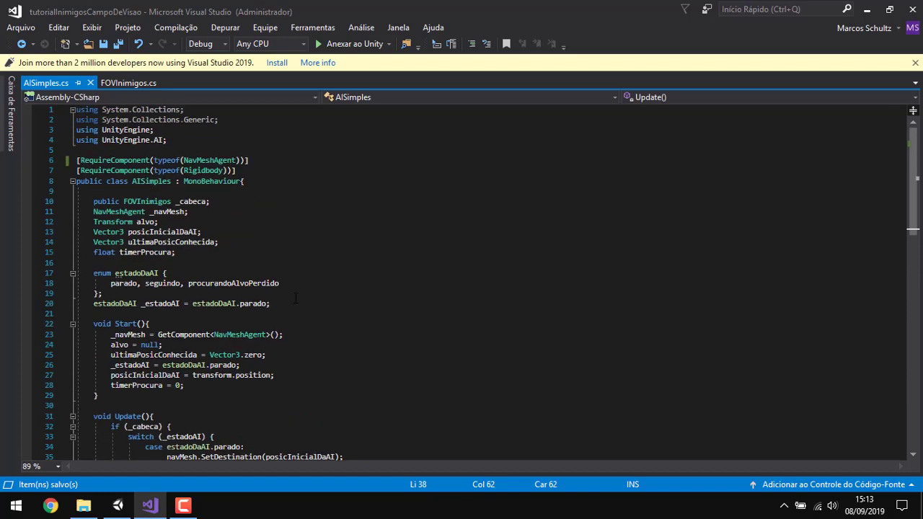
- Back in Unity, expand Inimigos Visiveis to confirm the Cube is detected by the Cylinder
{"action": "left_click", "coordinate": [117, 505]}
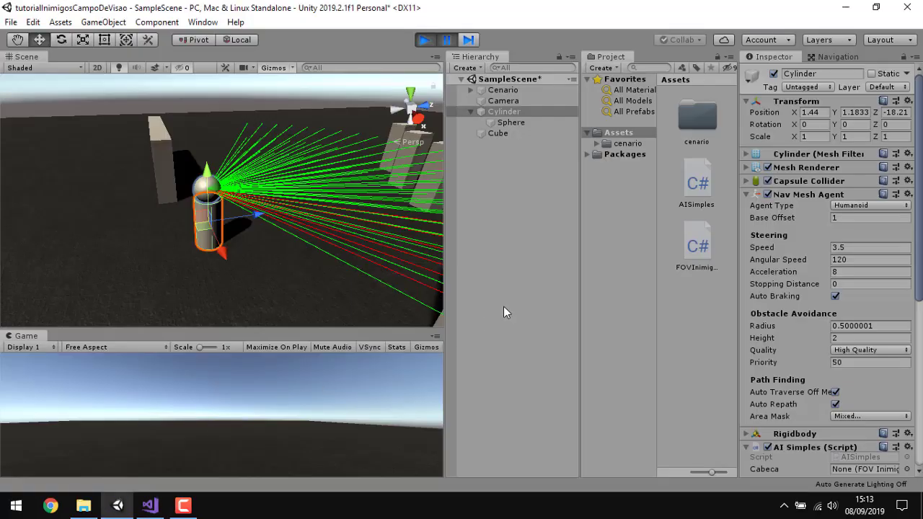
{"action": "scroll", "coordinate": [782, 225], "scroll_direction": "down", "scroll_amount": 5}
{"action": "scroll", "coordinate": [782, 224], "scroll_direction": "up", "scroll_amount": 5}
{"action": "left_click", "coordinate": [748, 195]}
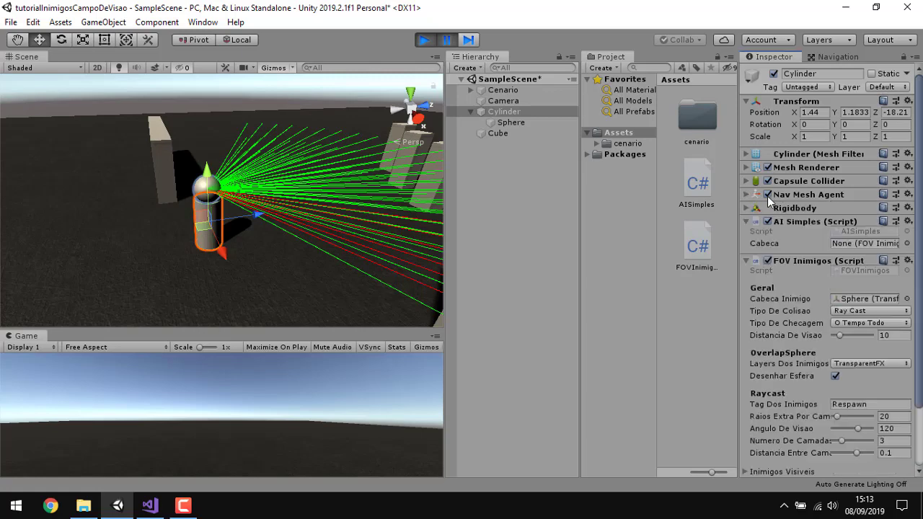
{"action": "scroll", "coordinate": [806, 225], "scroll_direction": "down", "scroll_amount": 3}
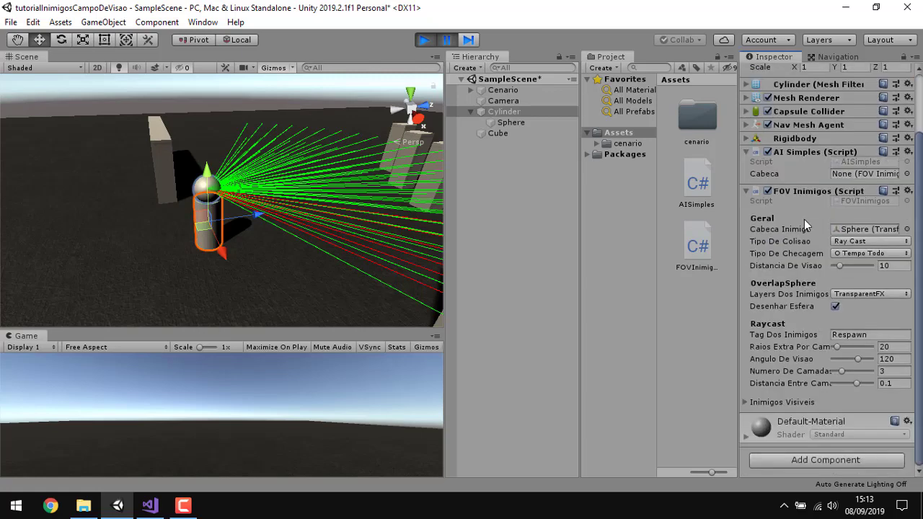
{"action": "left_click", "coordinate": [747, 402]}
{"action": "left_click", "coordinate": [856, 429]}
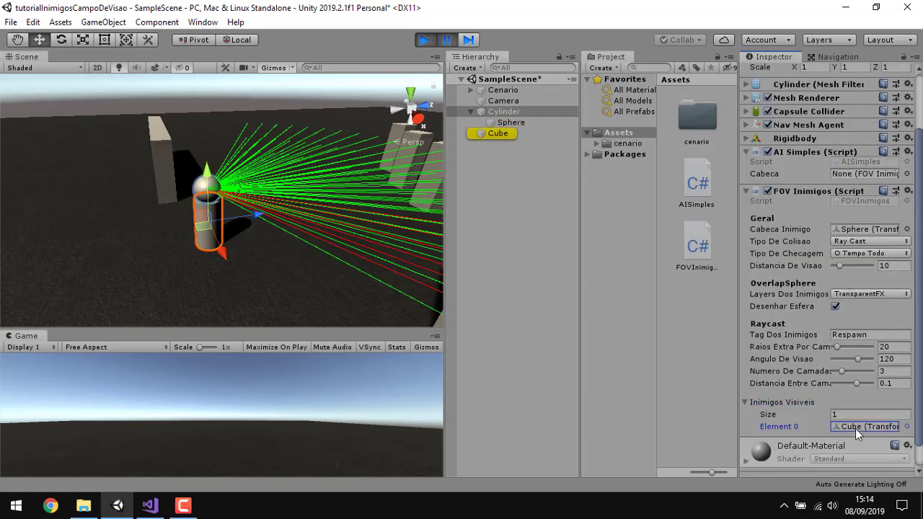
{"action": "left_click", "coordinate": [490, 134]}
{"action": "left_click", "coordinate": [502, 111]}
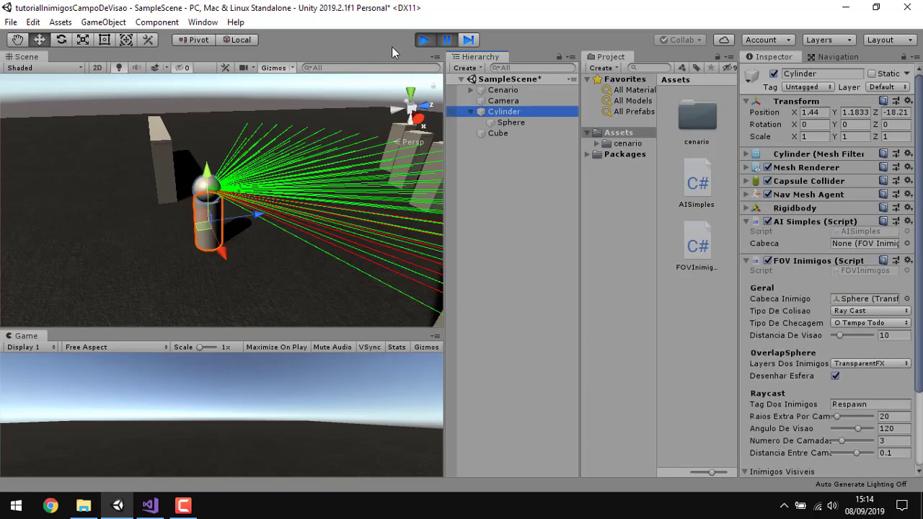
- Stop Play, try filling the AI Simples Cabeca field, and open FOV Inimigos' component options
{"action": "left_click", "coordinate": [423, 41]}
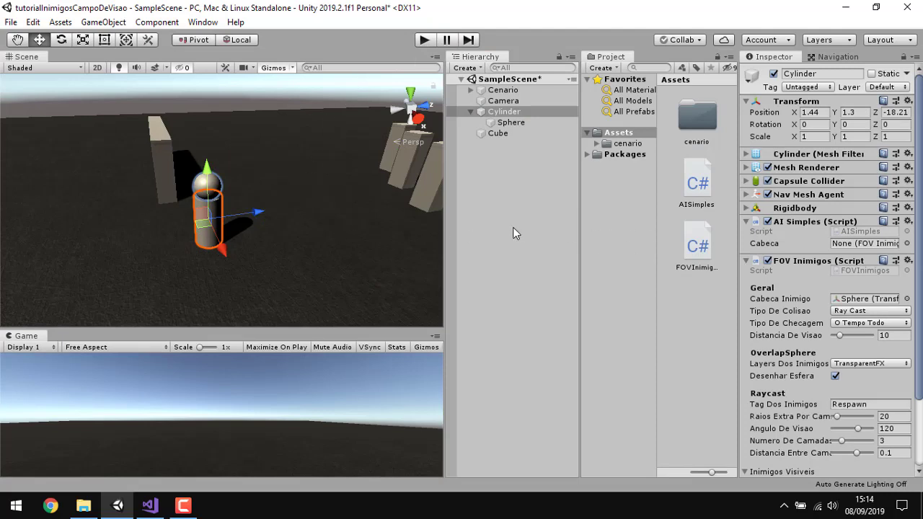
{"action": "left_click", "coordinate": [868, 244]}
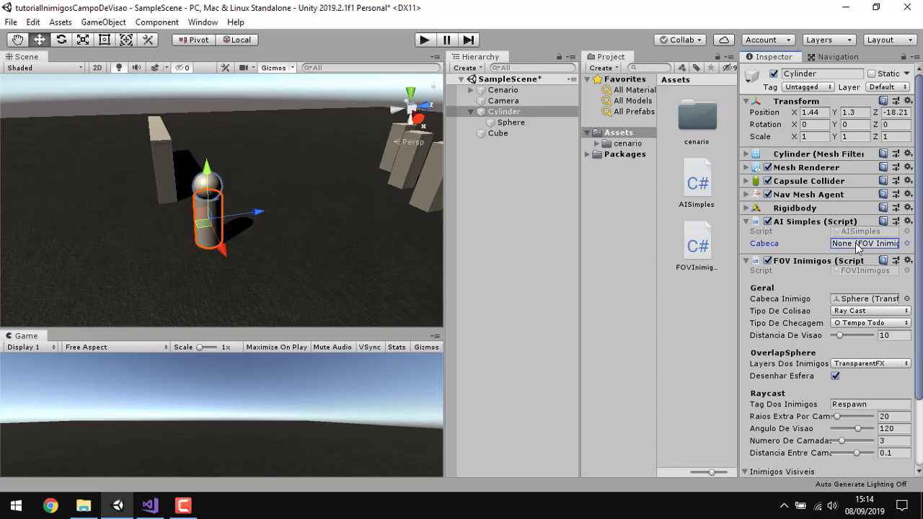
{"action": "left_click", "coordinate": [509, 124]}
{"action": "left_click", "coordinate": [509, 112]}
{"action": "left_click_drag", "start_coordinate": [511, 121], "coordinate": [864, 235]}
{"action": "scroll", "coordinate": [820, 266], "scroll_direction": "down", "scroll_amount": 3}
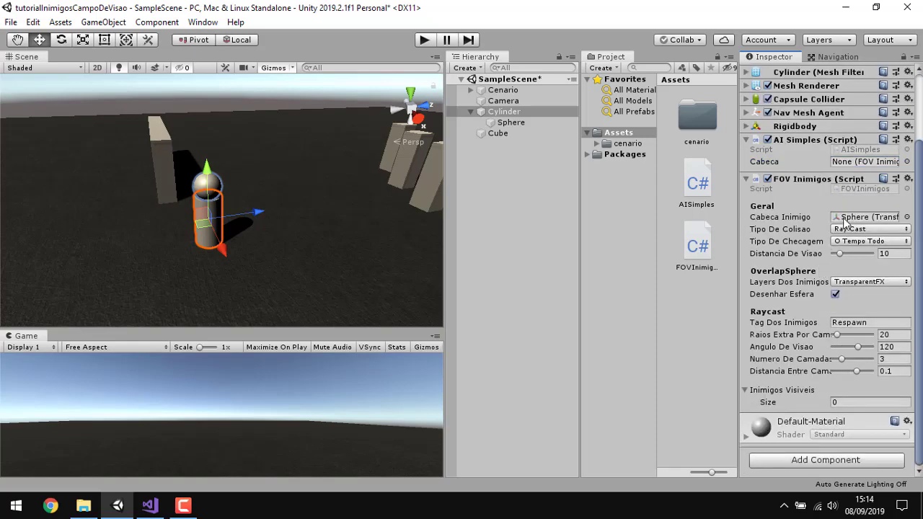
{"action": "left_click", "coordinate": [908, 180]}
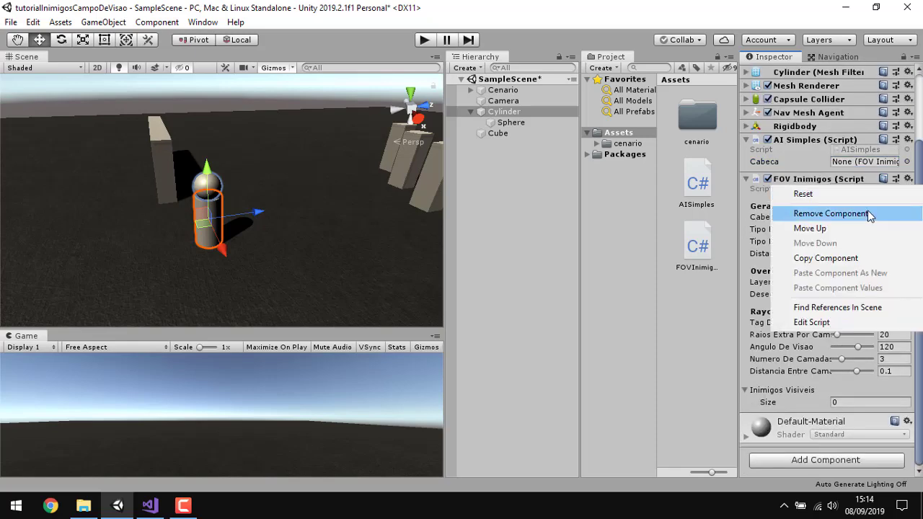
- Remove FOV Inimigos from the Cylinder, add it to the Sphere, and set Cabeca Inimigo to Sphere
{"action": "left_click", "coordinate": [829, 215]}
{"action": "left_click", "coordinate": [506, 122]}
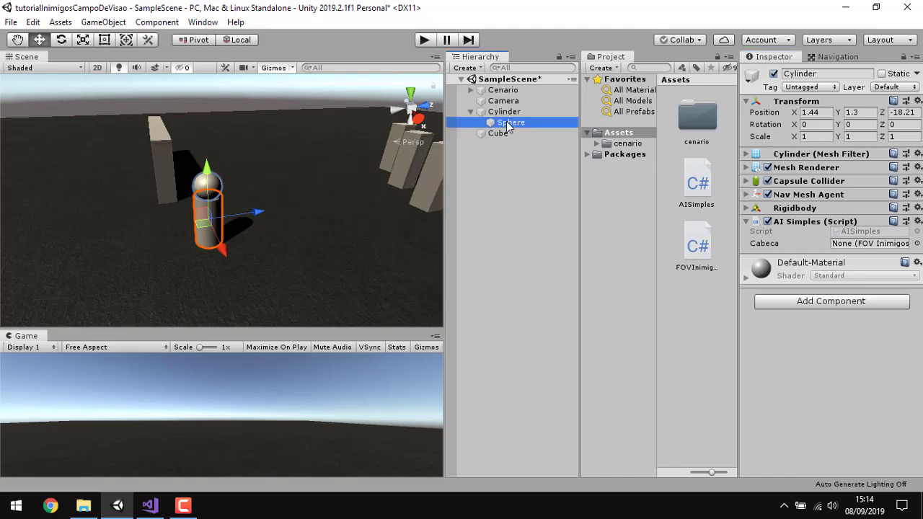
{"action": "left_click", "coordinate": [855, 223]}
{"action": "type", "text": "fov"}
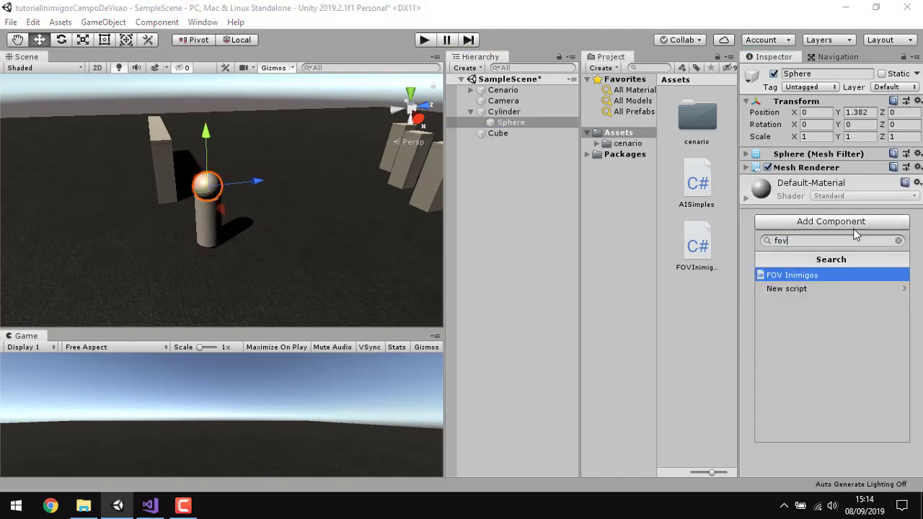
{"action": "left_click", "coordinate": [800, 277]}
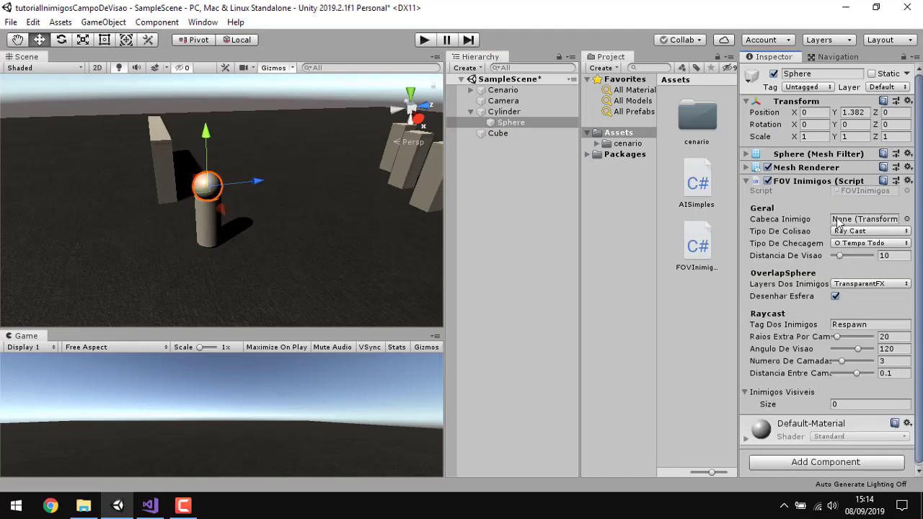
{"action": "left_click_drag", "start_coordinate": [494, 122], "coordinate": [866, 222]}
- Check the Cylinder's components, then reselect the Sphere to rename it
{"action": "left_click", "coordinate": [514, 112]}
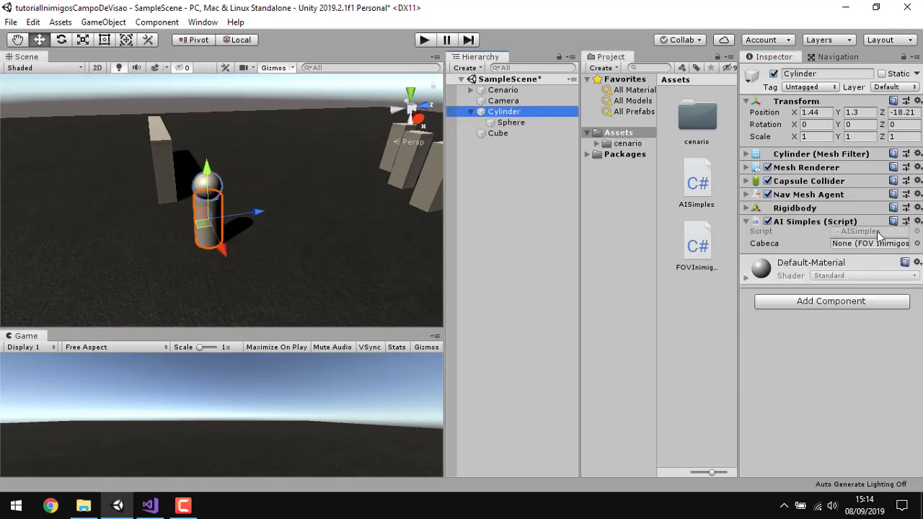
{"action": "left_click", "coordinate": [522, 122]}
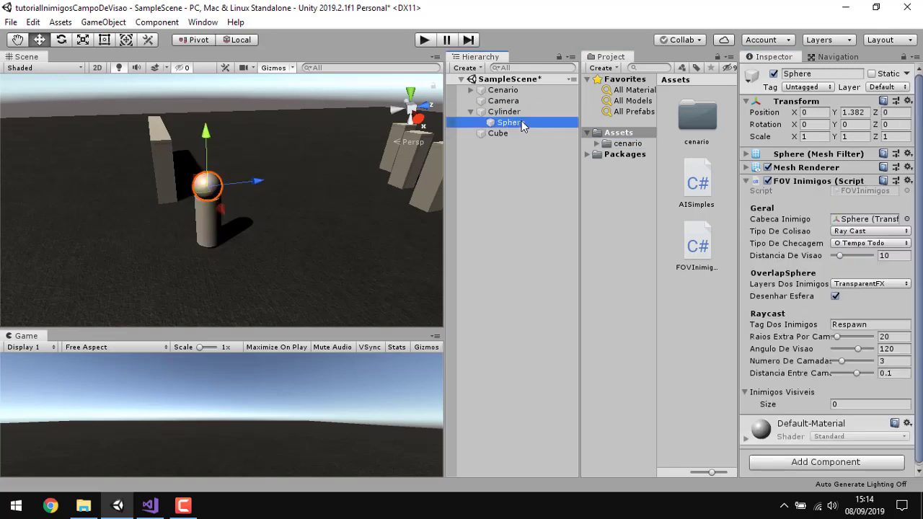
{"action": "left_click", "coordinate": [521, 122]}
{"action": "type", "text": "cabec"}
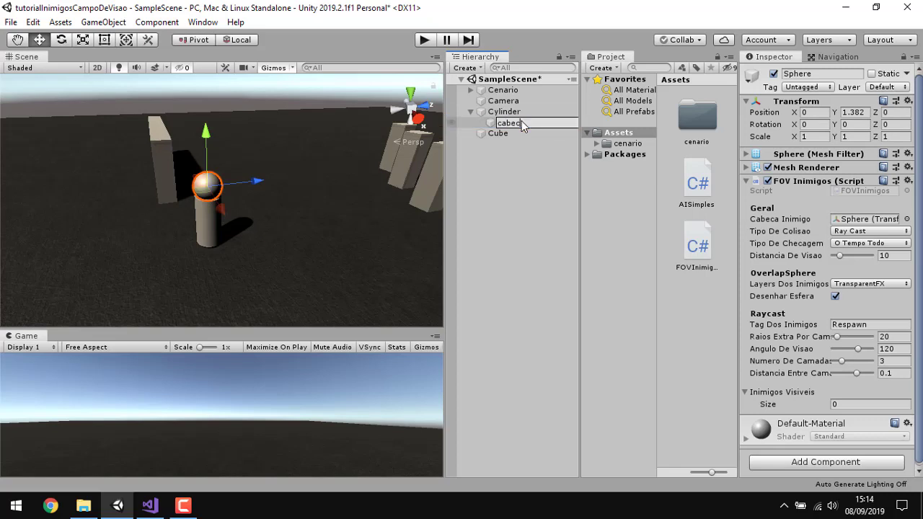
- Name the Sphere 'cabeca', drag it into the Cylinder's AI Simples Cabeca slot, and start Play
{"action": "type", "text": "a"}
{"action": "left_click", "coordinate": [504, 146]}
{"action": "left_click", "coordinate": [504, 111]}
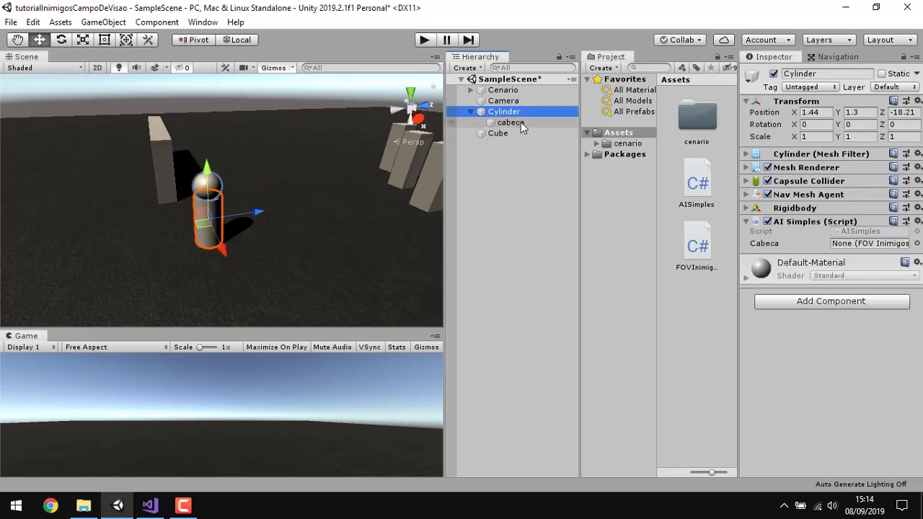
{"action": "left_click_drag", "start_coordinate": [521, 122], "coordinate": [880, 245]}
{"action": "left_click", "coordinate": [868, 244]}
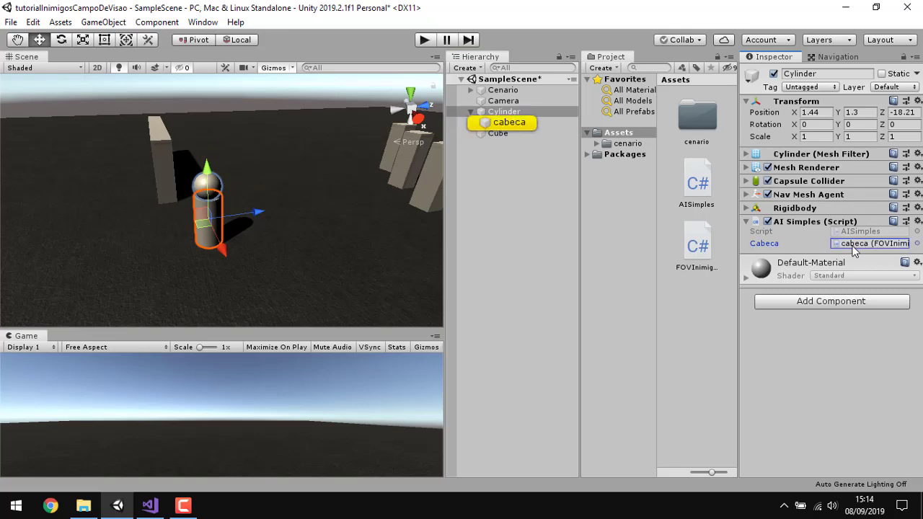
{"action": "left_click", "coordinate": [512, 122]}
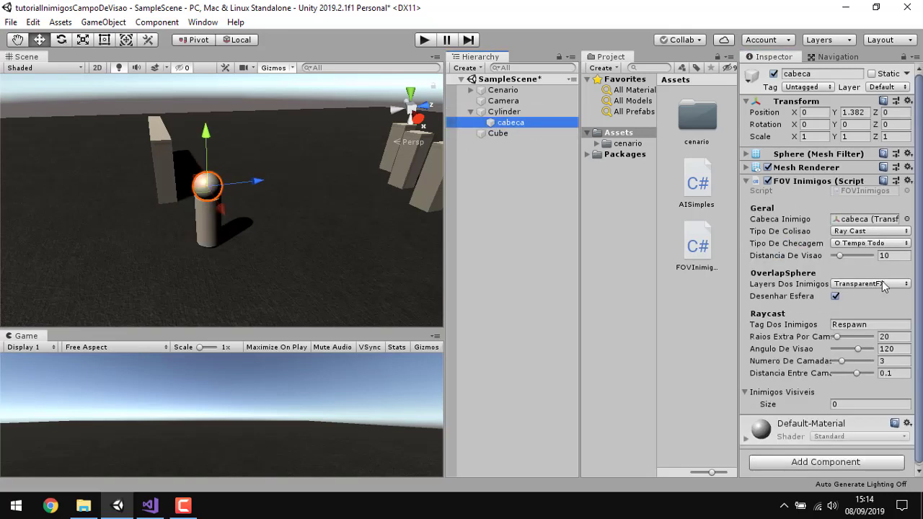
{"action": "mouse_move", "coordinate": [346, 241]}
{"action": "left_mouse_down", "text": "alt"}
{"action": "mouse_move", "coordinate": [502, 266]}
{"action": "mouse_move", "coordinate": [449, 115]}
{"action": "left_mouse_up", "text": "alt"}
{"action": "left_click", "coordinate": [425, 42]}
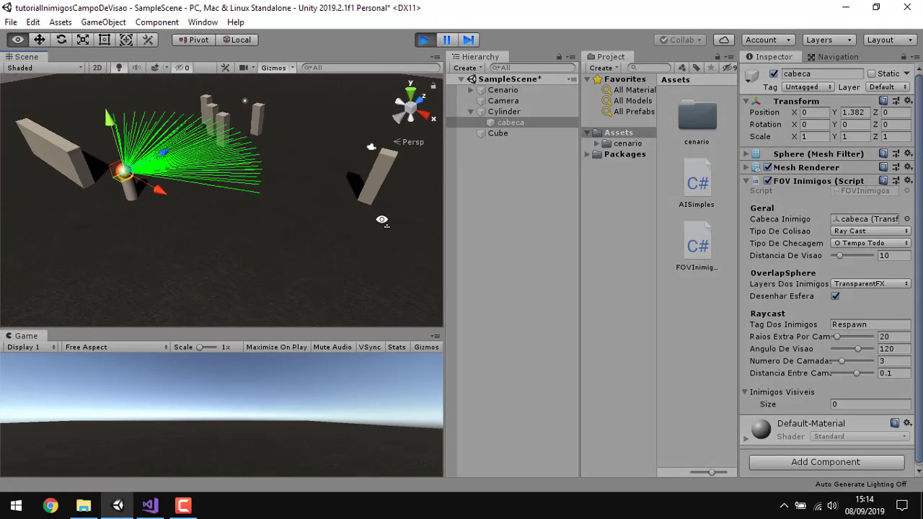
- Drag the Respawn Cube to X 4.24, Z -22.98 beside the Cylinder so its rays turn red
{"action": "left_click", "coordinate": [357, 211]}
{"action": "mouse_move", "coordinate": [342, 178]}
{"action": "left_mouse_down", "text": "alt"}
{"action": "mouse_move", "coordinate": [358, 210]}
{"action": "mouse_move", "coordinate": [186, 283]}
{"action": "mouse_move", "coordinate": [25, 180]}
{"action": "mouse_move", "coordinate": [279, 101]}
{"action": "mouse_move", "coordinate": [282, 202]}
{"action": "mouse_move", "coordinate": [231, 211]}
{"action": "mouse_move", "coordinate": [347, 190]}
{"action": "left_mouse_up", "text": "alt"}
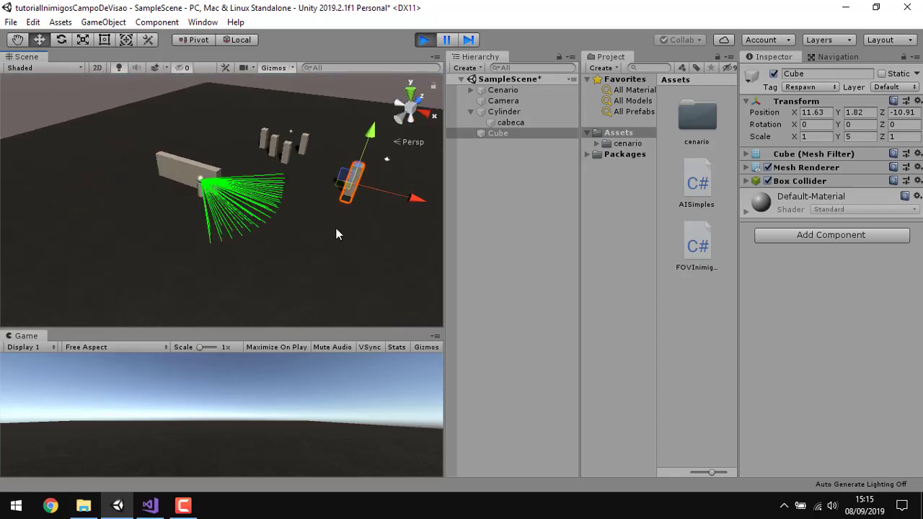
{"action": "mouse_move", "coordinate": [336, 233]}
{"action": "left_mouse_down", "text": "alt"}
{"action": "mouse_move", "coordinate": [416, 254]}
{"action": "mouse_move", "coordinate": [413, 239]}
{"action": "left_mouse_up", "text": "alt"}
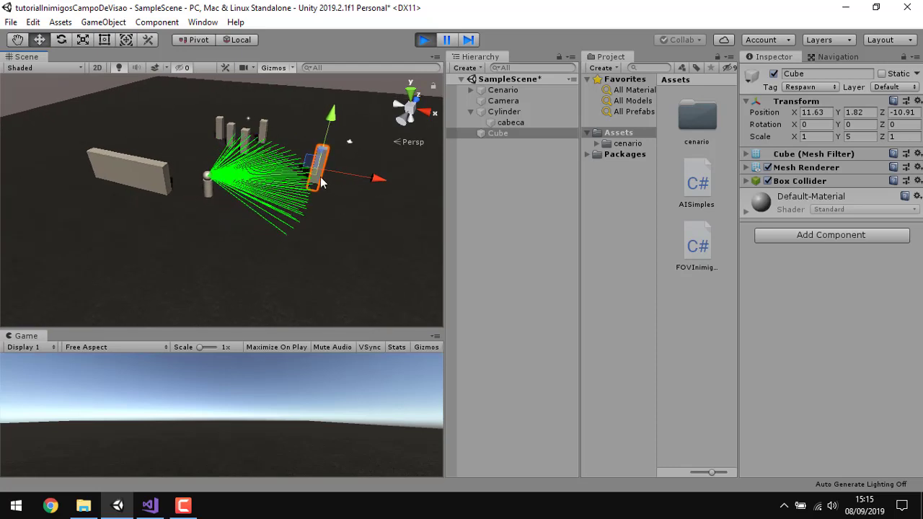
{"action": "mouse_move", "coordinate": [332, 182]}
{"action": "left_mouse_down"}
{"action": "mouse_move", "coordinate": [178, 208]}
{"action": "mouse_move", "coordinate": [185, 162]}
{"action": "left_mouse_up"}
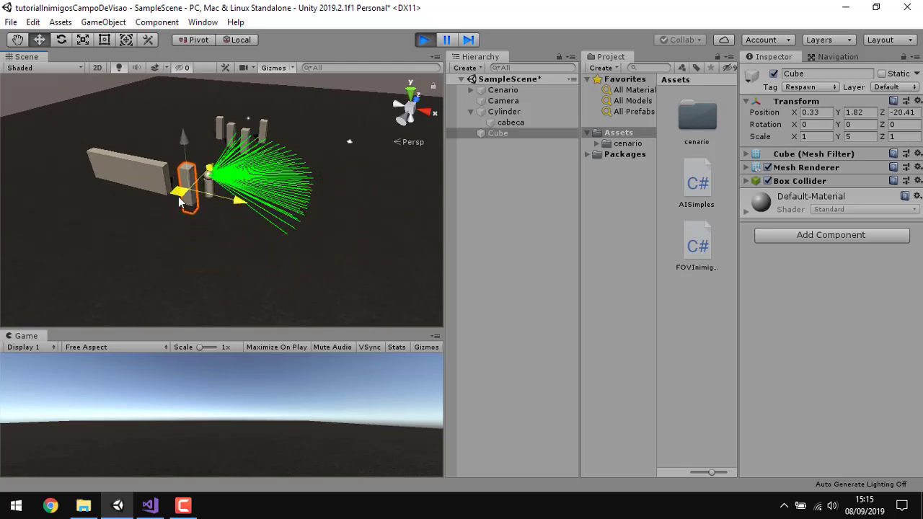
{"action": "mouse_move", "coordinate": [243, 261]}
{"action": "left_mouse_down", "text": "alt"}
{"action": "mouse_move", "coordinate": [196, 169]}
{"action": "mouse_move", "coordinate": [327, 289]}
{"action": "mouse_move", "coordinate": [282, 261]}
{"action": "left_mouse_up", "text": "alt"}
{"action": "mouse_move", "coordinate": [155, 190]}
{"action": "left_mouse_down"}
{"action": "mouse_move", "coordinate": [101, 151]}
{"action": "mouse_move", "coordinate": [354, 249]}
{"action": "mouse_move", "coordinate": [365, 308]}
{"action": "mouse_move", "coordinate": [276, 264]}
{"action": "left_mouse_up"}
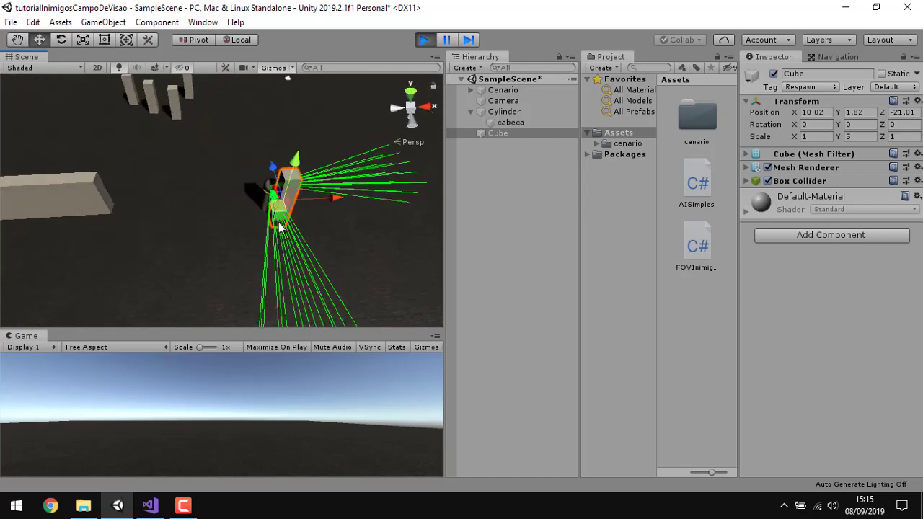
{"action": "mouse_move", "coordinate": [276, 264]}
{"action": "left_mouse_down", "text": "alt"}
{"action": "mouse_move", "coordinate": [251, 229]}
{"action": "mouse_move", "coordinate": [192, 236]}
{"action": "left_mouse_up", "text": "alt"}
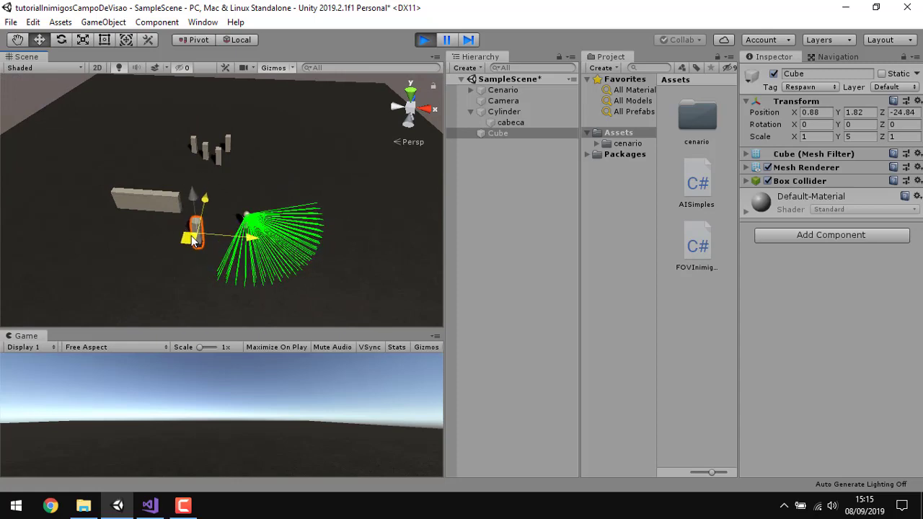
{"action": "mouse_move", "coordinate": [193, 237]}
{"action": "left_mouse_down"}
{"action": "mouse_move", "coordinate": [98, 225]}
{"action": "mouse_move", "coordinate": [130, 281]}
{"action": "mouse_move", "coordinate": [166, 279]}
{"action": "mouse_move", "coordinate": [213, 258]}
{"action": "mouse_move", "coordinate": [225, 222]}
{"action": "mouse_move", "coordinate": [217, 238]}
{"action": "left_mouse_up"}
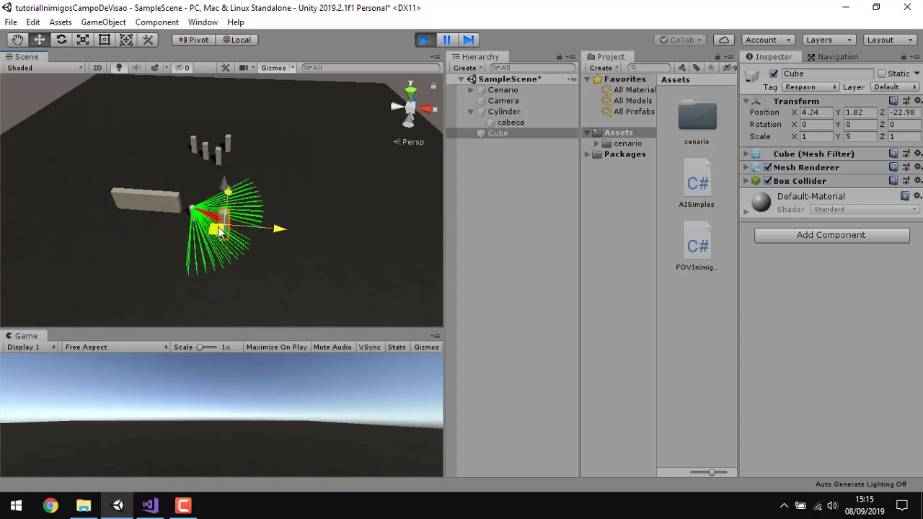
{"action": "scroll", "coordinate": [293, 283], "scroll_direction": "up", "scroll_amount": 5}
- Lower the Cylinder enemy's Capsule Collider height from 1.88 to 1.75
{"action": "left_click_drag", "start_coordinate": [293, 282], "coordinate": [324, 277], "text": "alt"}
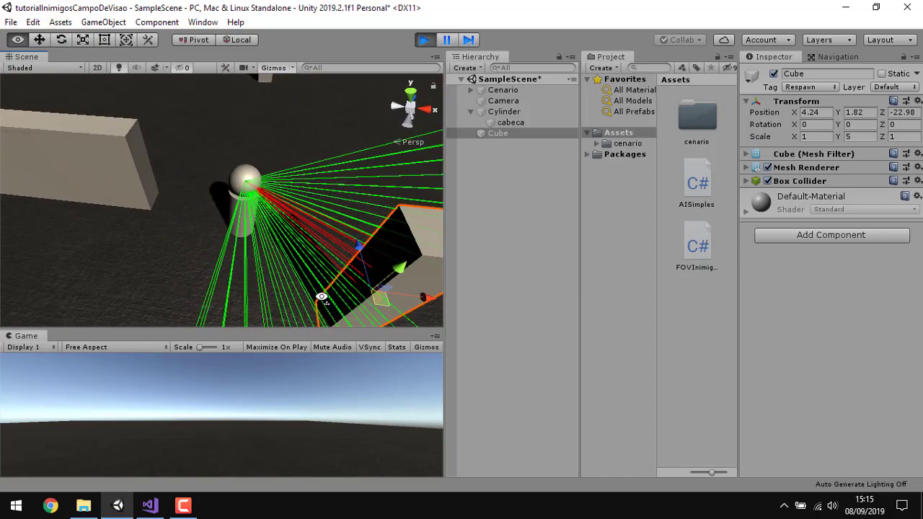
{"action": "left_click", "coordinate": [504, 112]}
{"action": "left_click", "coordinate": [793, 207]}
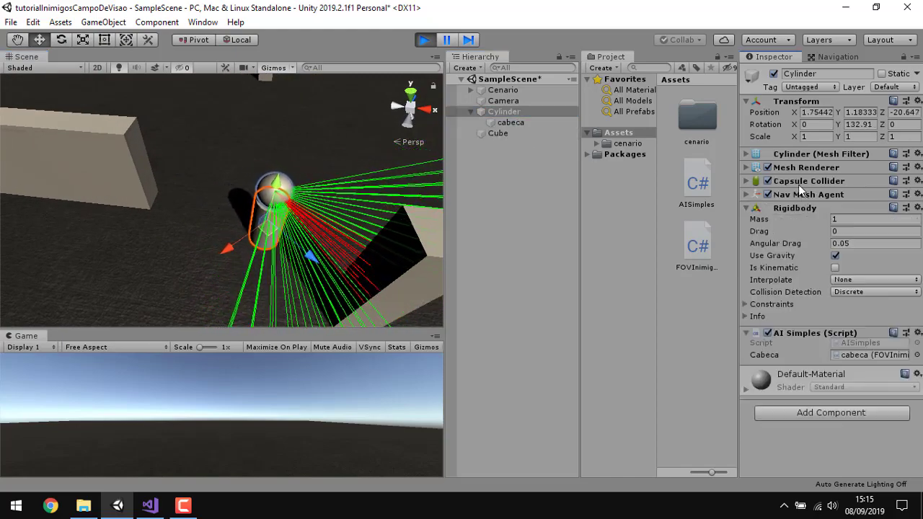
{"action": "left_click", "coordinate": [798, 182]}
{"action": "left_click", "coordinate": [820, 272]}
{"action": "left_click_drag", "start_coordinate": [820, 274], "coordinate": [812, 274]}
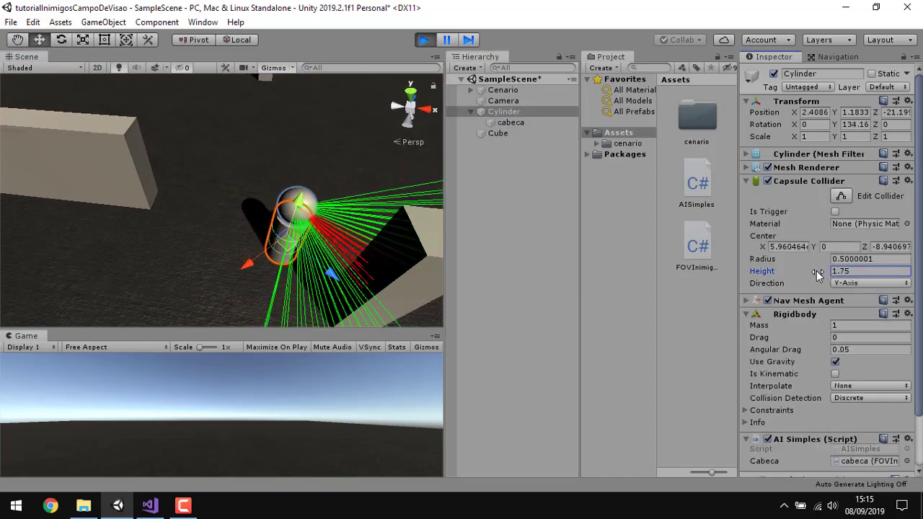
{"action": "scroll", "coordinate": [344, 182], "scroll_direction": "down", "scroll_amount": 3}
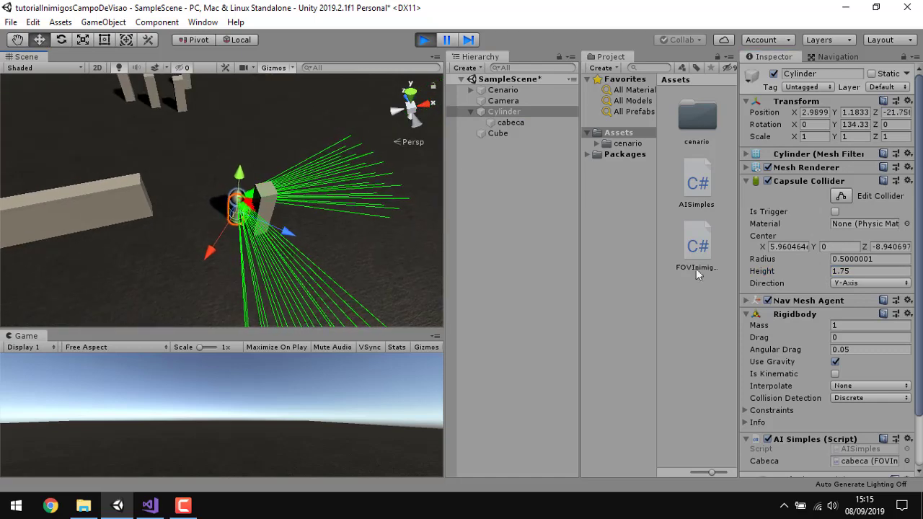
{"action": "left_click", "coordinate": [809, 181]}
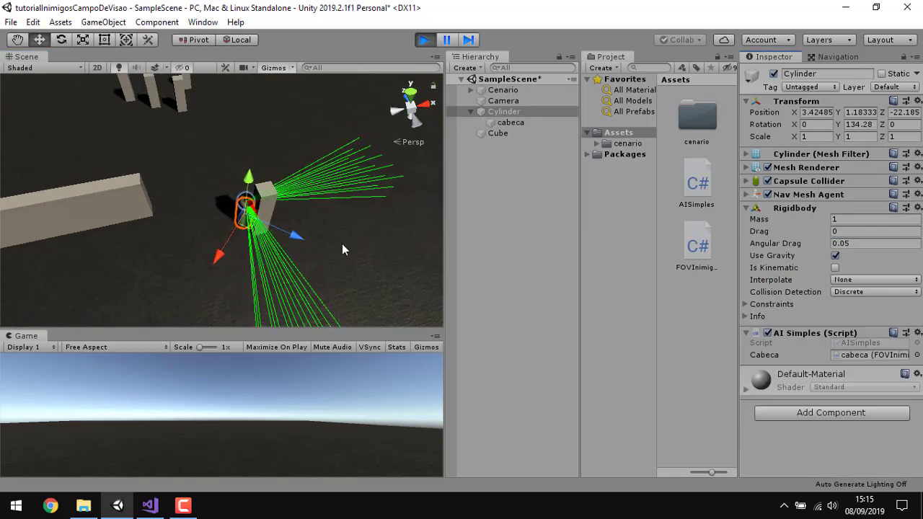
- Drag the Cube into the enemy's vision rays during play, then stop the test
{"action": "left_click", "coordinate": [267, 227]}
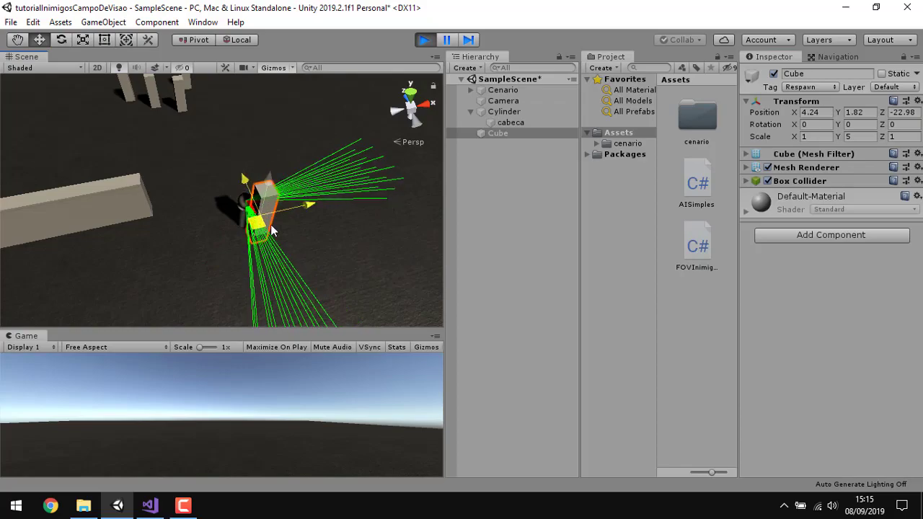
{"action": "mouse_move", "coordinate": [267, 226]}
{"action": "left_mouse_down"}
{"action": "mouse_move", "coordinate": [195, 304]}
{"action": "mouse_move", "coordinate": [313, 286]}
{"action": "mouse_move", "coordinate": [386, 139]}
{"action": "left_mouse_up"}
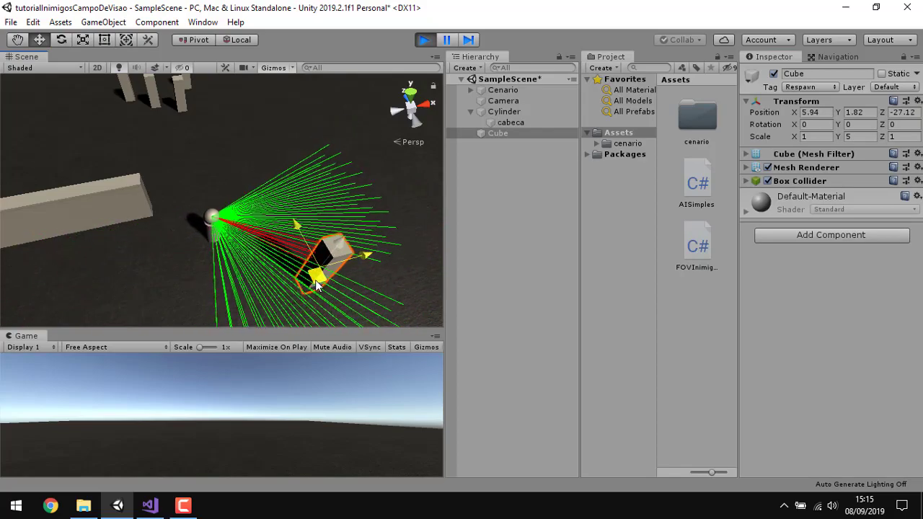
{"action": "left_click", "coordinate": [424, 40]}
{"action": "left_click", "coordinate": [503, 112]}
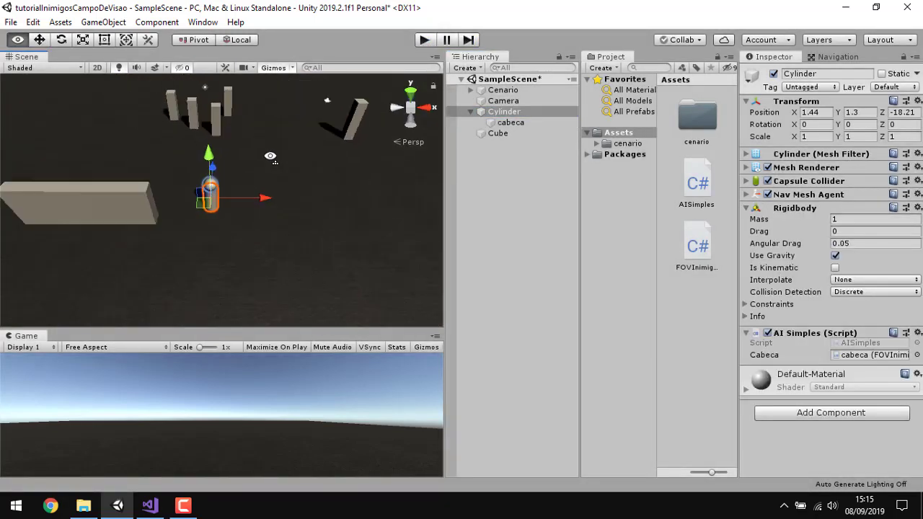
- Set the cabeca head's FOV Inimigos Tipo De Colisao to Overlap Sphere
{"action": "left_click_drag", "start_coordinate": [369, 164], "coordinate": [727, 306], "text": "alt"}
{"action": "left_click", "coordinate": [509, 124]}
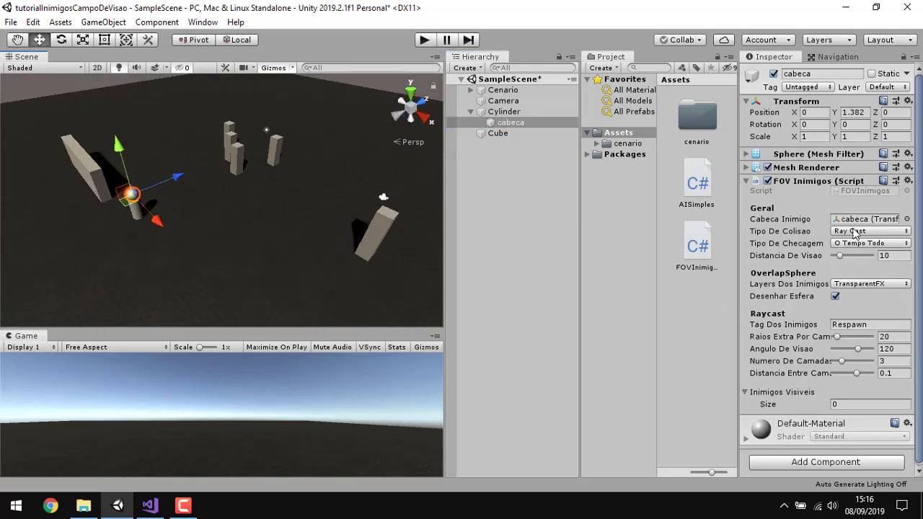
{"action": "left_click", "coordinate": [855, 230]}
{"action": "left_click", "coordinate": [851, 258]}
- Test in play by moving the Cube close to the enemy, then stop
{"action": "left_click", "coordinate": [424, 40]}
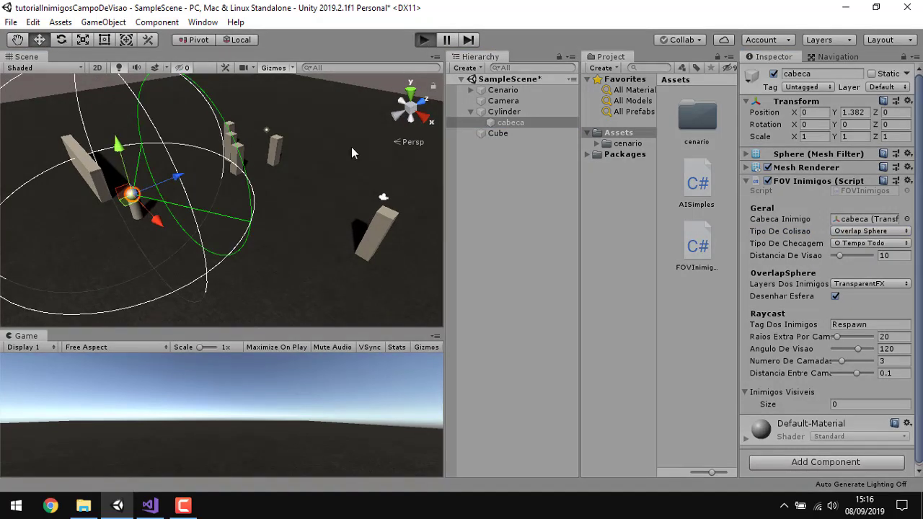
{"action": "left_click", "coordinate": [377, 233]}
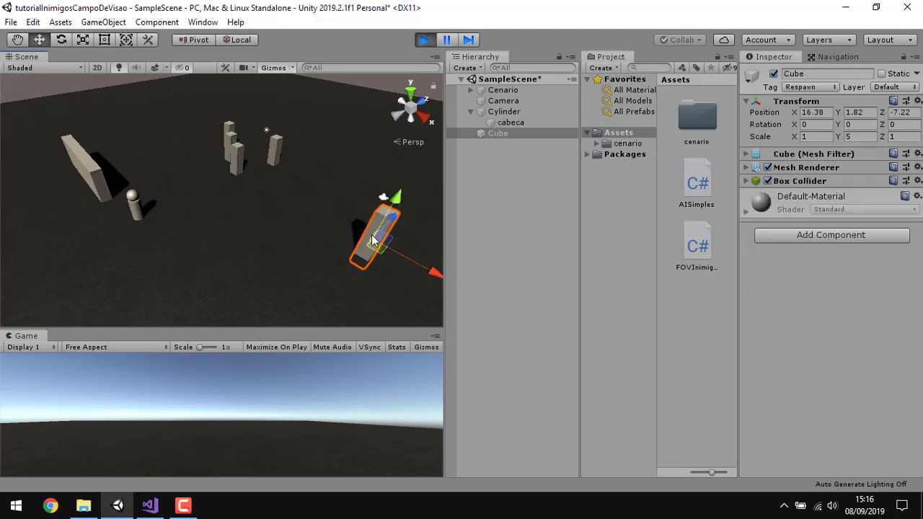
{"action": "mouse_move", "coordinate": [261, 287]}
{"action": "left_mouse_down"}
{"action": "mouse_move", "coordinate": [184, 229]}
{"action": "mouse_move", "coordinate": [156, 190]}
{"action": "left_mouse_up"}
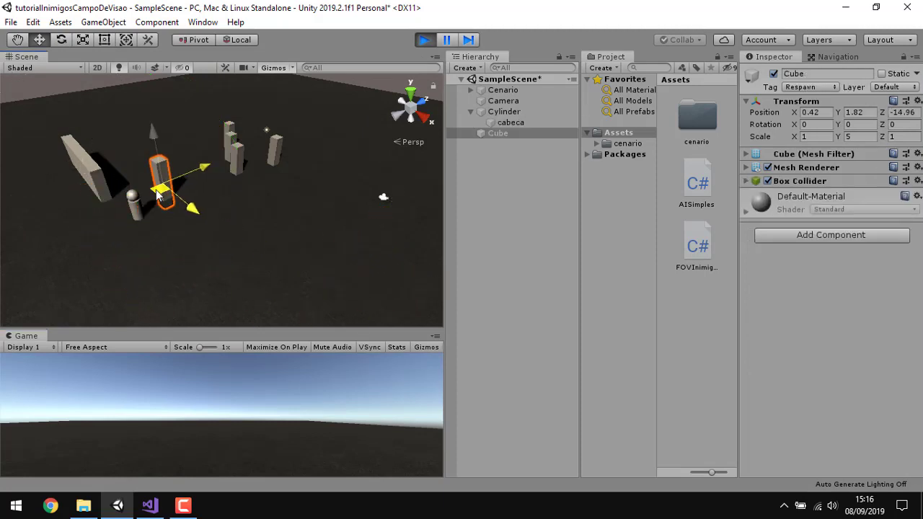
{"action": "left_click", "coordinate": [424, 40]}
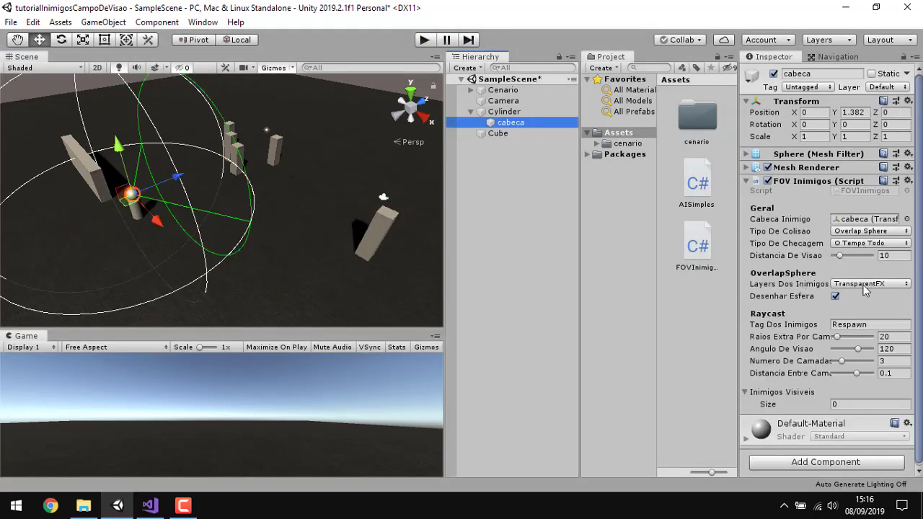
- Put the Cube on the TransparentFX layer
{"action": "left_click", "coordinate": [496, 133]}
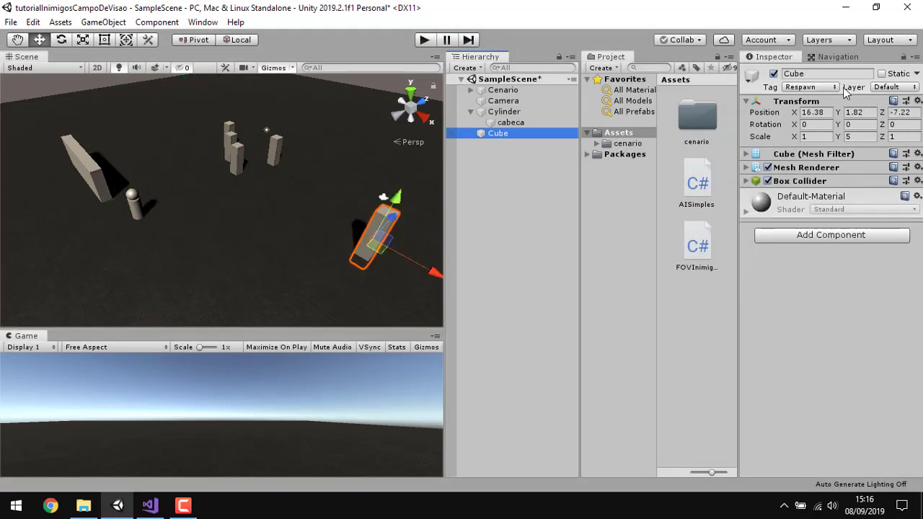
{"action": "left_click", "coordinate": [895, 88]}
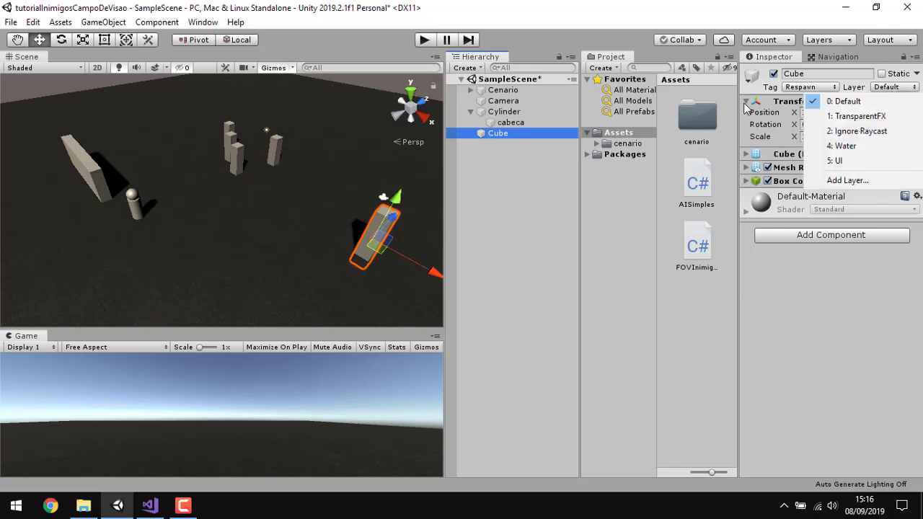
{"action": "left_click", "coordinate": [893, 117]}
- Test in play by dragging the Cube along the wall near the enemy, then stop
{"action": "left_click", "coordinate": [424, 40]}
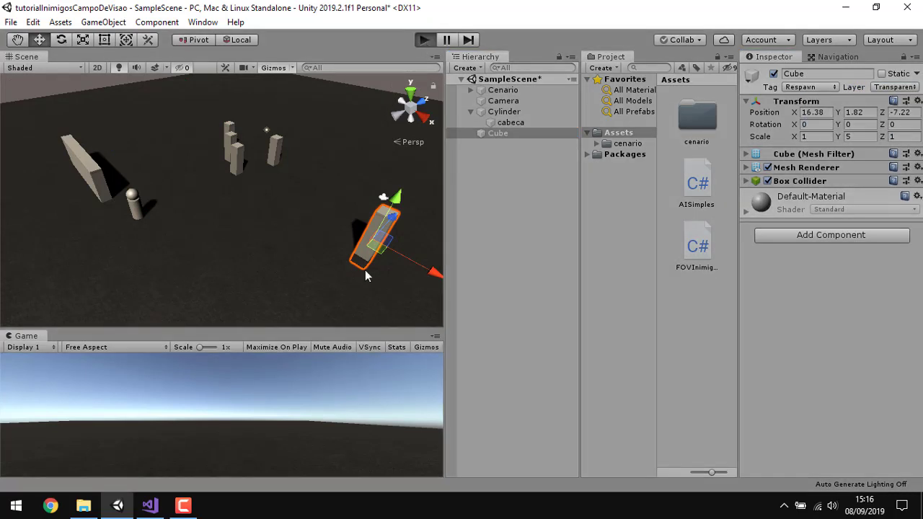
{"action": "mouse_move", "coordinate": [379, 254]}
{"action": "left_mouse_down"}
{"action": "mouse_move", "coordinate": [101, 232]}
{"action": "mouse_move", "coordinate": [191, 218]}
{"action": "mouse_move", "coordinate": [90, 240]}
{"action": "mouse_move", "coordinate": [81, 145]}
{"action": "mouse_move", "coordinate": [22, 146]}
{"action": "left_mouse_up"}
{"action": "left_click_drag", "start_coordinate": [914, 201], "coordinate": [67, 183]}
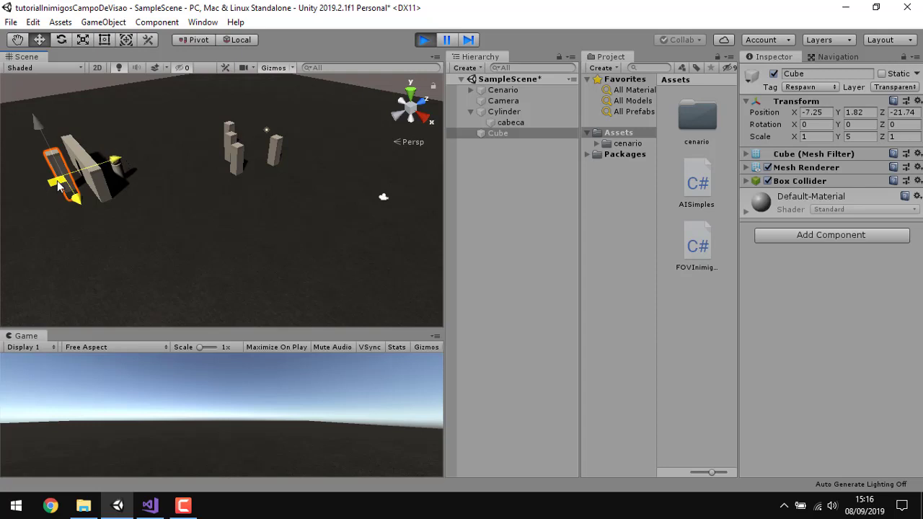
{"action": "mouse_move", "coordinate": [59, 185]}
{"action": "left_mouse_down"}
{"action": "mouse_move", "coordinate": [88, 207]}
{"action": "mouse_move", "coordinate": [203, 218]}
{"action": "mouse_move", "coordinate": [55, 152]}
{"action": "mouse_move", "coordinate": [163, 125]}
{"action": "left_mouse_up"}
{"action": "left_click", "coordinate": [425, 39]}
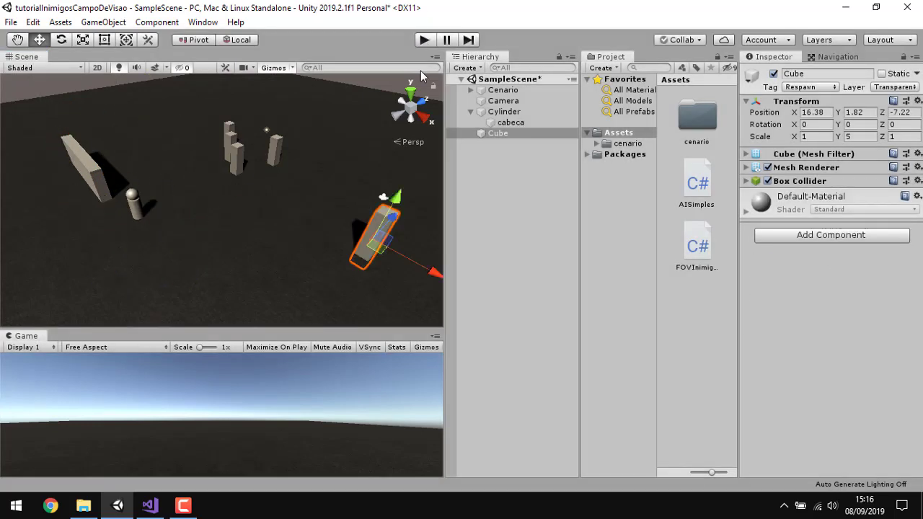
- Scroll through the AISimples.cs script's chase and search-state code in Visual Studio
{"action": "left_click", "coordinate": [150, 505]}
{"action": "left_click", "coordinate": [283, 259]}
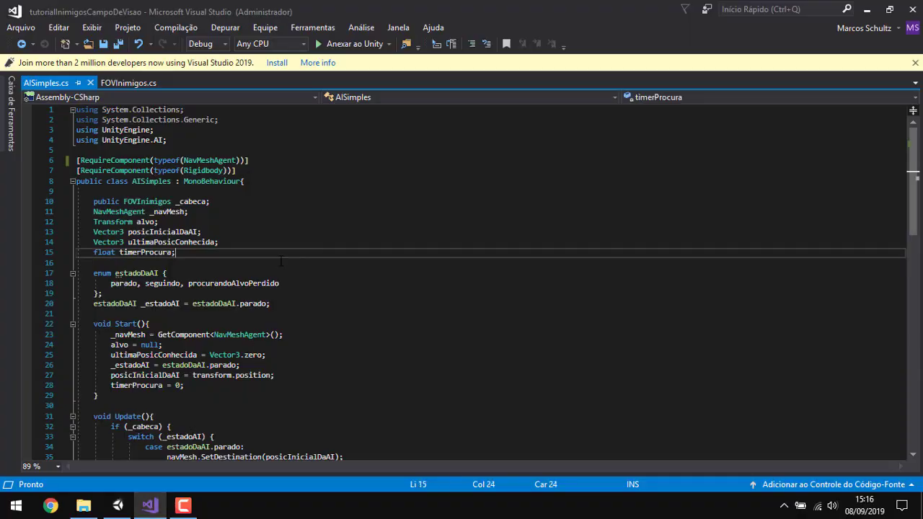
{"action": "right_click", "coordinate": [284, 257]}
{"action": "mouse_move", "coordinate": [284, 261]}
{"action": "left_click", "coordinate": [247, 259]}
{"action": "scroll", "coordinate": [247, 259], "scroll_direction": "down", "scroll_amount": 4}
{"action": "scroll", "coordinate": [247, 259], "scroll_direction": "down", "scroll_amount": 9}
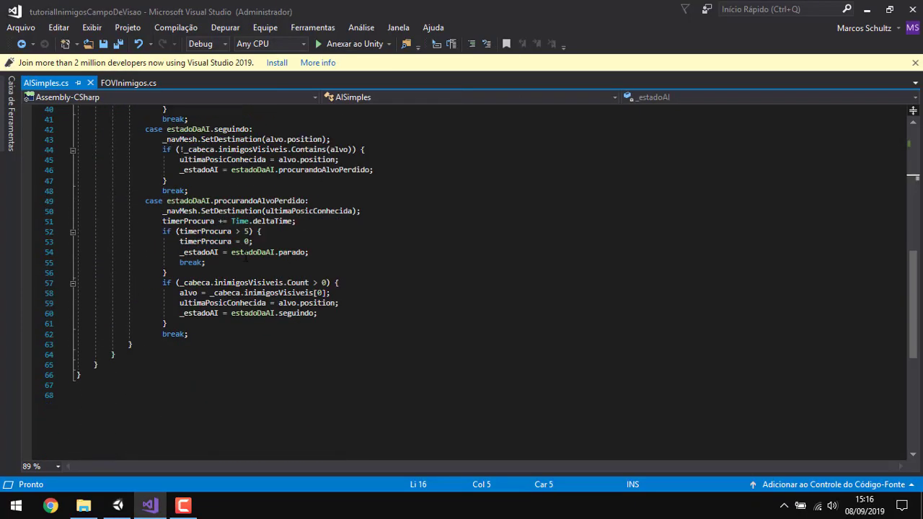
{"action": "scroll", "coordinate": [248, 259], "scroll_direction": "up", "scroll_amount": 7}
{"action": "scroll", "coordinate": [245, 254], "scroll_direction": "up", "scroll_amount": 6}
{"action": "scroll", "coordinate": [246, 254], "scroll_direction": "down", "scroll_amount": 7}
{"action": "scroll", "coordinate": [163, 419], "scroll_direction": "down", "scroll_amount": 5}
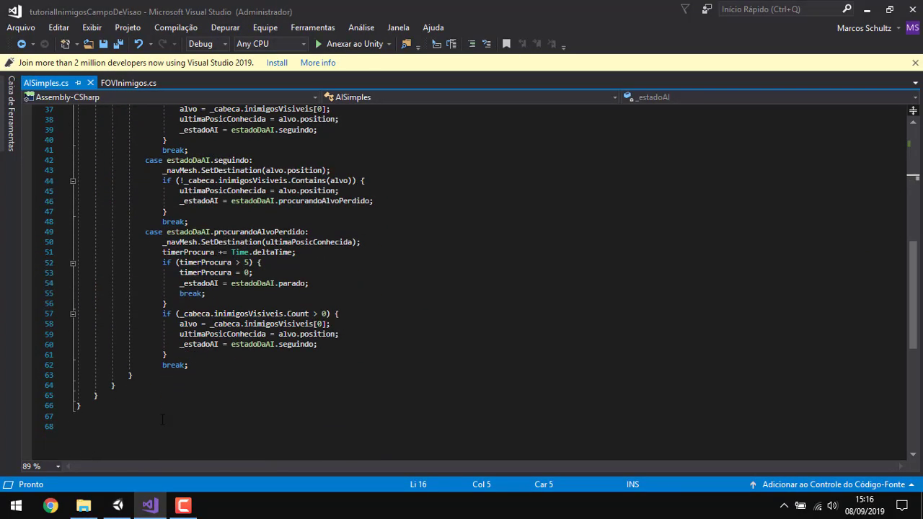
- Orbit Unity's Scene view to a higher angle, then return to AISimples.cs
{"action": "left_click", "coordinate": [119, 506]}
{"action": "mouse_move", "coordinate": [341, 220]}
{"action": "right_mouse_down"}
{"action": "mouse_move", "coordinate": [287, 163]}
{"action": "mouse_move", "coordinate": [920, 148]}
{"action": "mouse_move", "coordinate": [180, 462]}
{"action": "right_mouse_up"}
{"action": "left_click", "coordinate": [183, 506]}
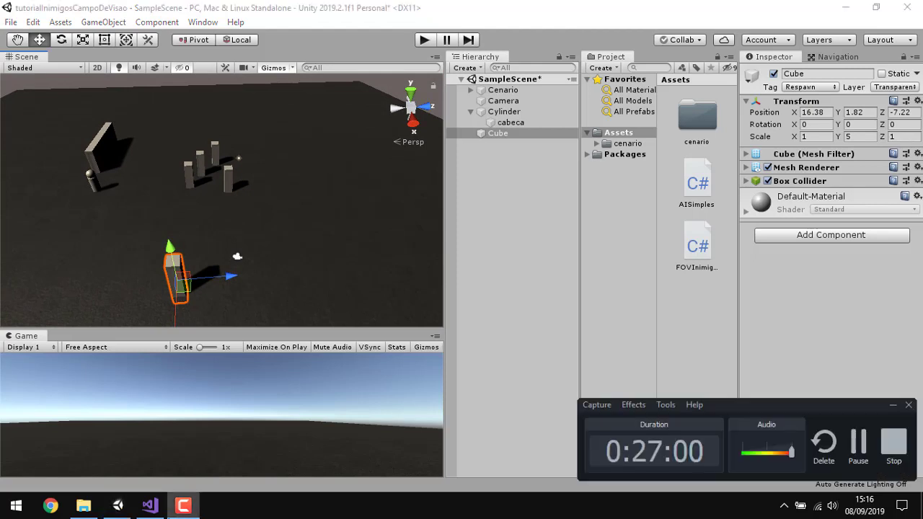
{"action": "left_click", "coordinate": [893, 405]}
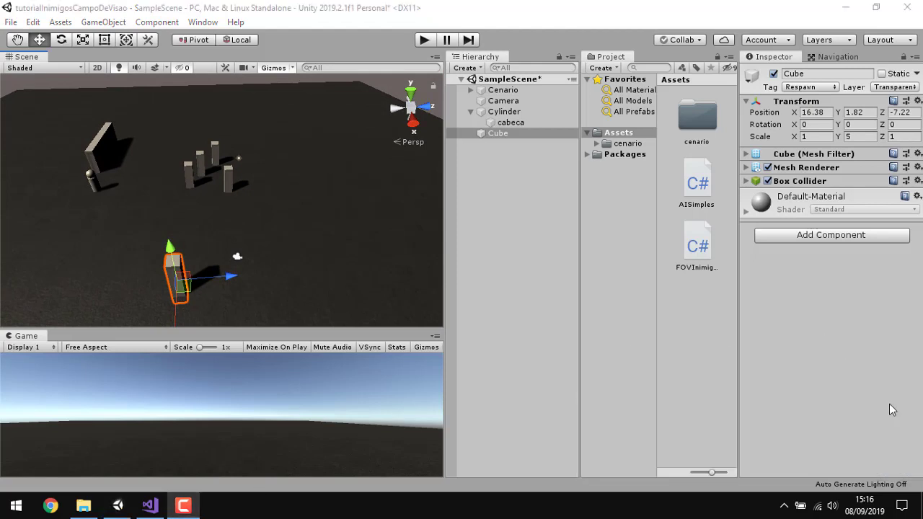
{"action": "left_click", "coordinate": [150, 506]}
- Page through FOVInimigos.cs's ChecarInimigos and OnDrawGizmosSelected code, then go back to Unity
{"action": "scroll", "coordinate": [357, 227], "scroll_direction": "up", "scroll_amount": 10}
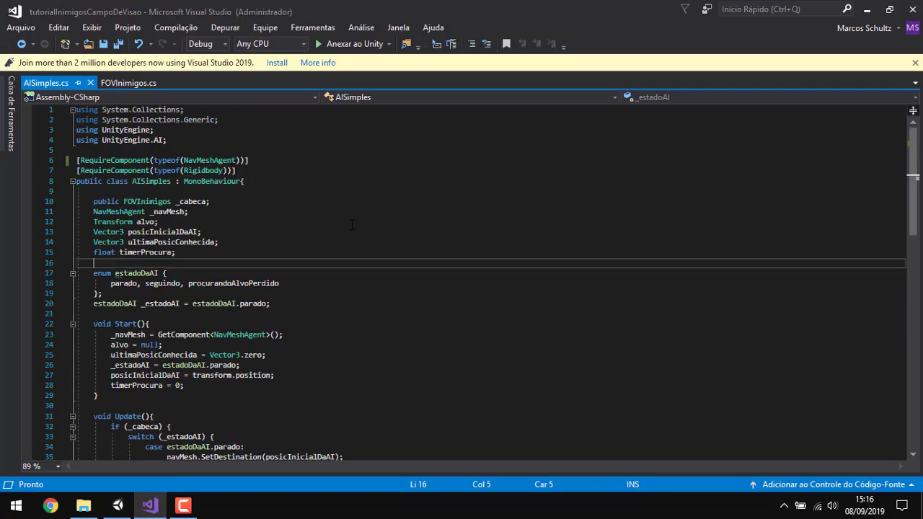
{"action": "left_click", "coordinate": [116, 82]}
{"action": "left_click", "coordinate": [393, 252]}
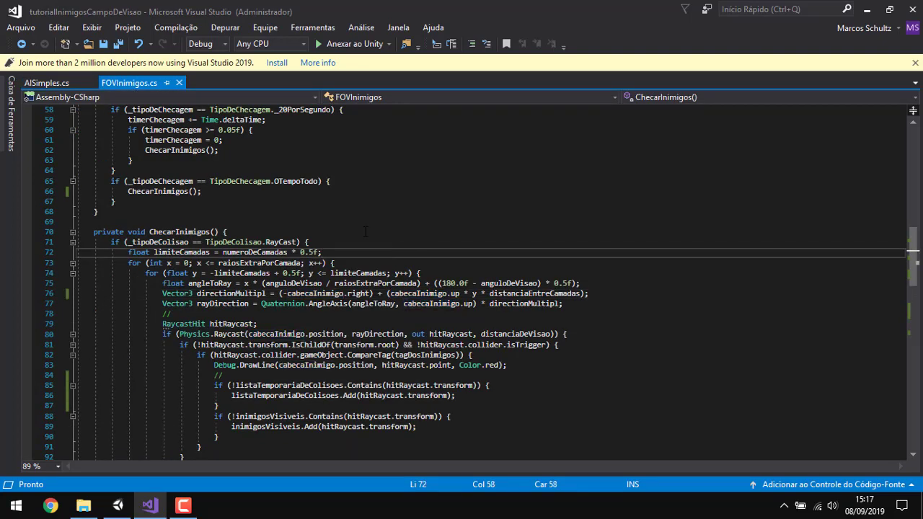
{"action": "scroll", "coordinate": [361, 231], "scroll_direction": "up", "scroll_amount": 6}
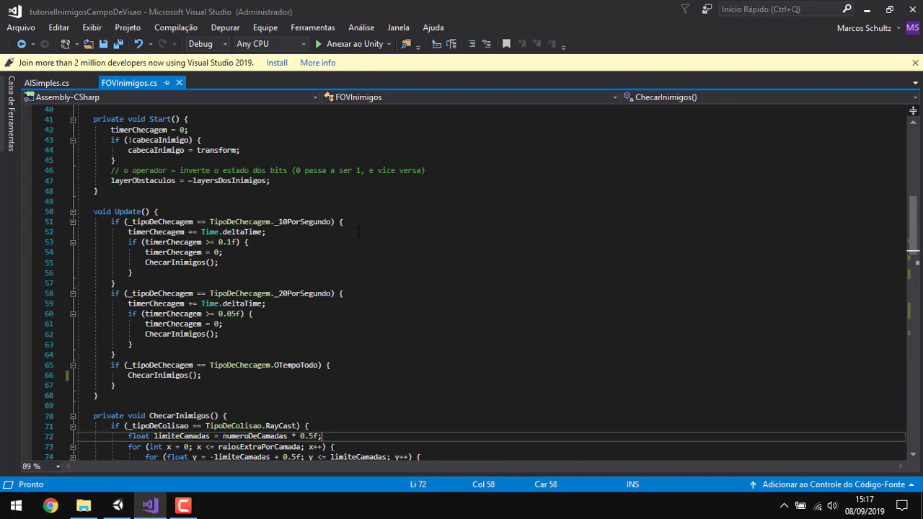
{"action": "scroll", "coordinate": [359, 232], "scroll_direction": "up", "scroll_amount": 6}
{"action": "scroll", "coordinate": [359, 231], "scroll_direction": "up", "scroll_amount": 7}
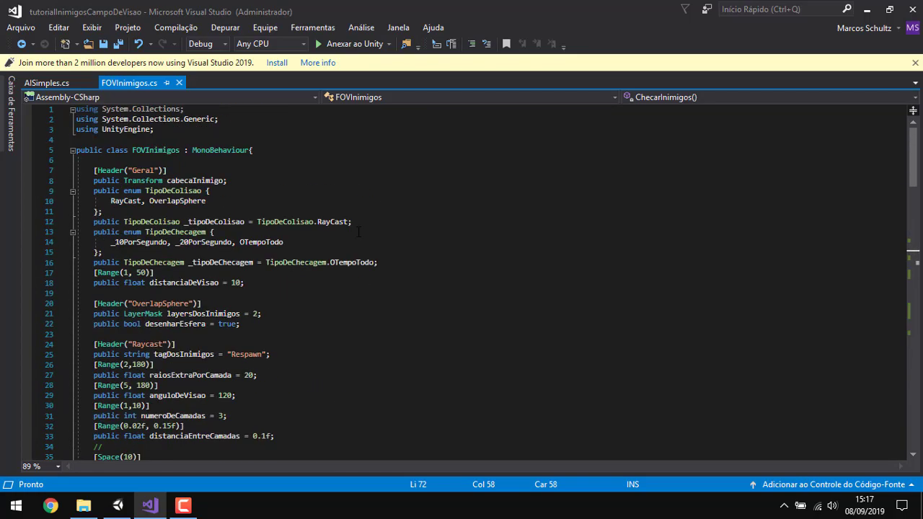
{"action": "scroll", "coordinate": [357, 231], "scroll_direction": "down", "scroll_amount": 14}
{"action": "scroll", "coordinate": [357, 232], "scroll_direction": "down", "scroll_amount": 9}
{"action": "scroll", "coordinate": [357, 231], "scroll_direction": "down", "scroll_amount": 7}
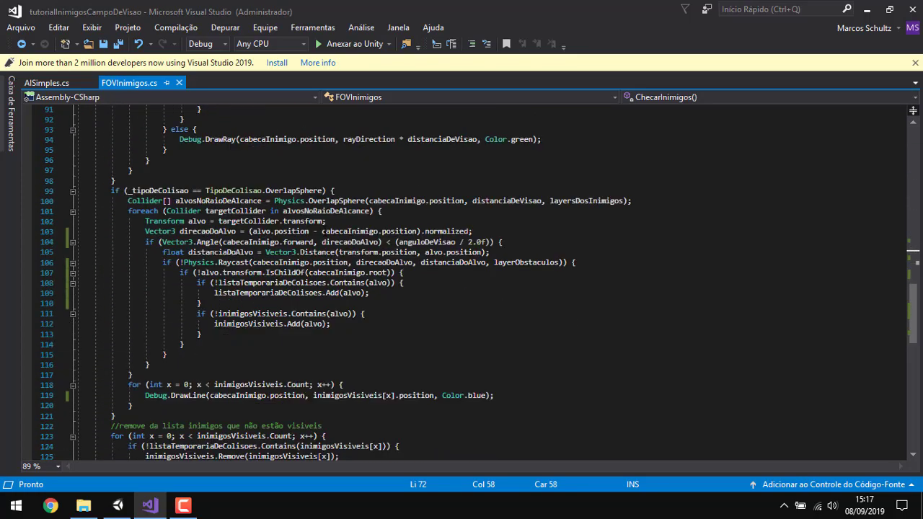
{"action": "scroll", "coordinate": [508, 181], "scroll_direction": "down", "scroll_amount": 5}
{"action": "scroll", "coordinate": [507, 181], "scroll_direction": "down", "scroll_amount": 6}
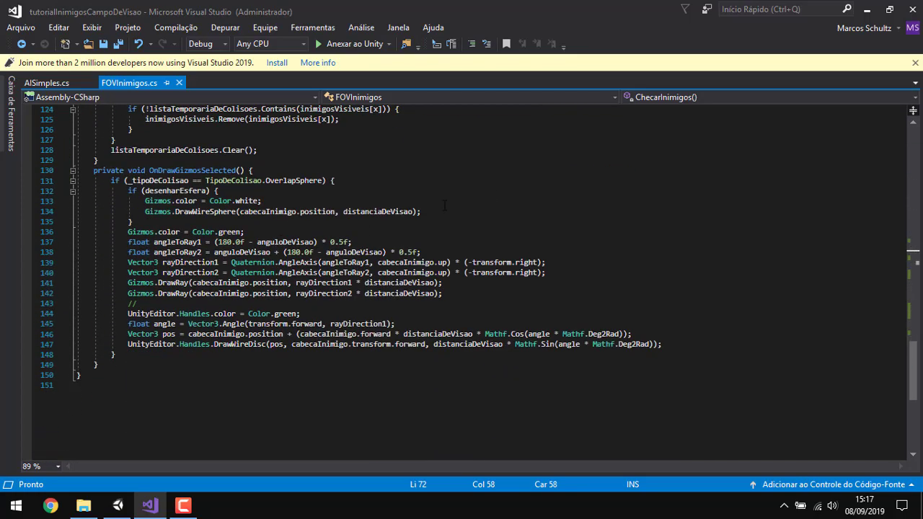
{"action": "left_click", "coordinate": [118, 506]}
{"action": "left_click", "coordinate": [189, 506]}
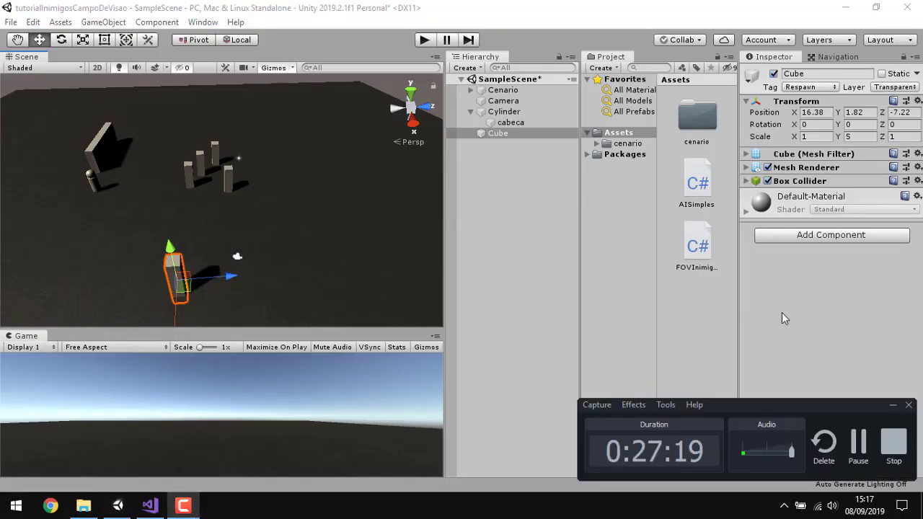